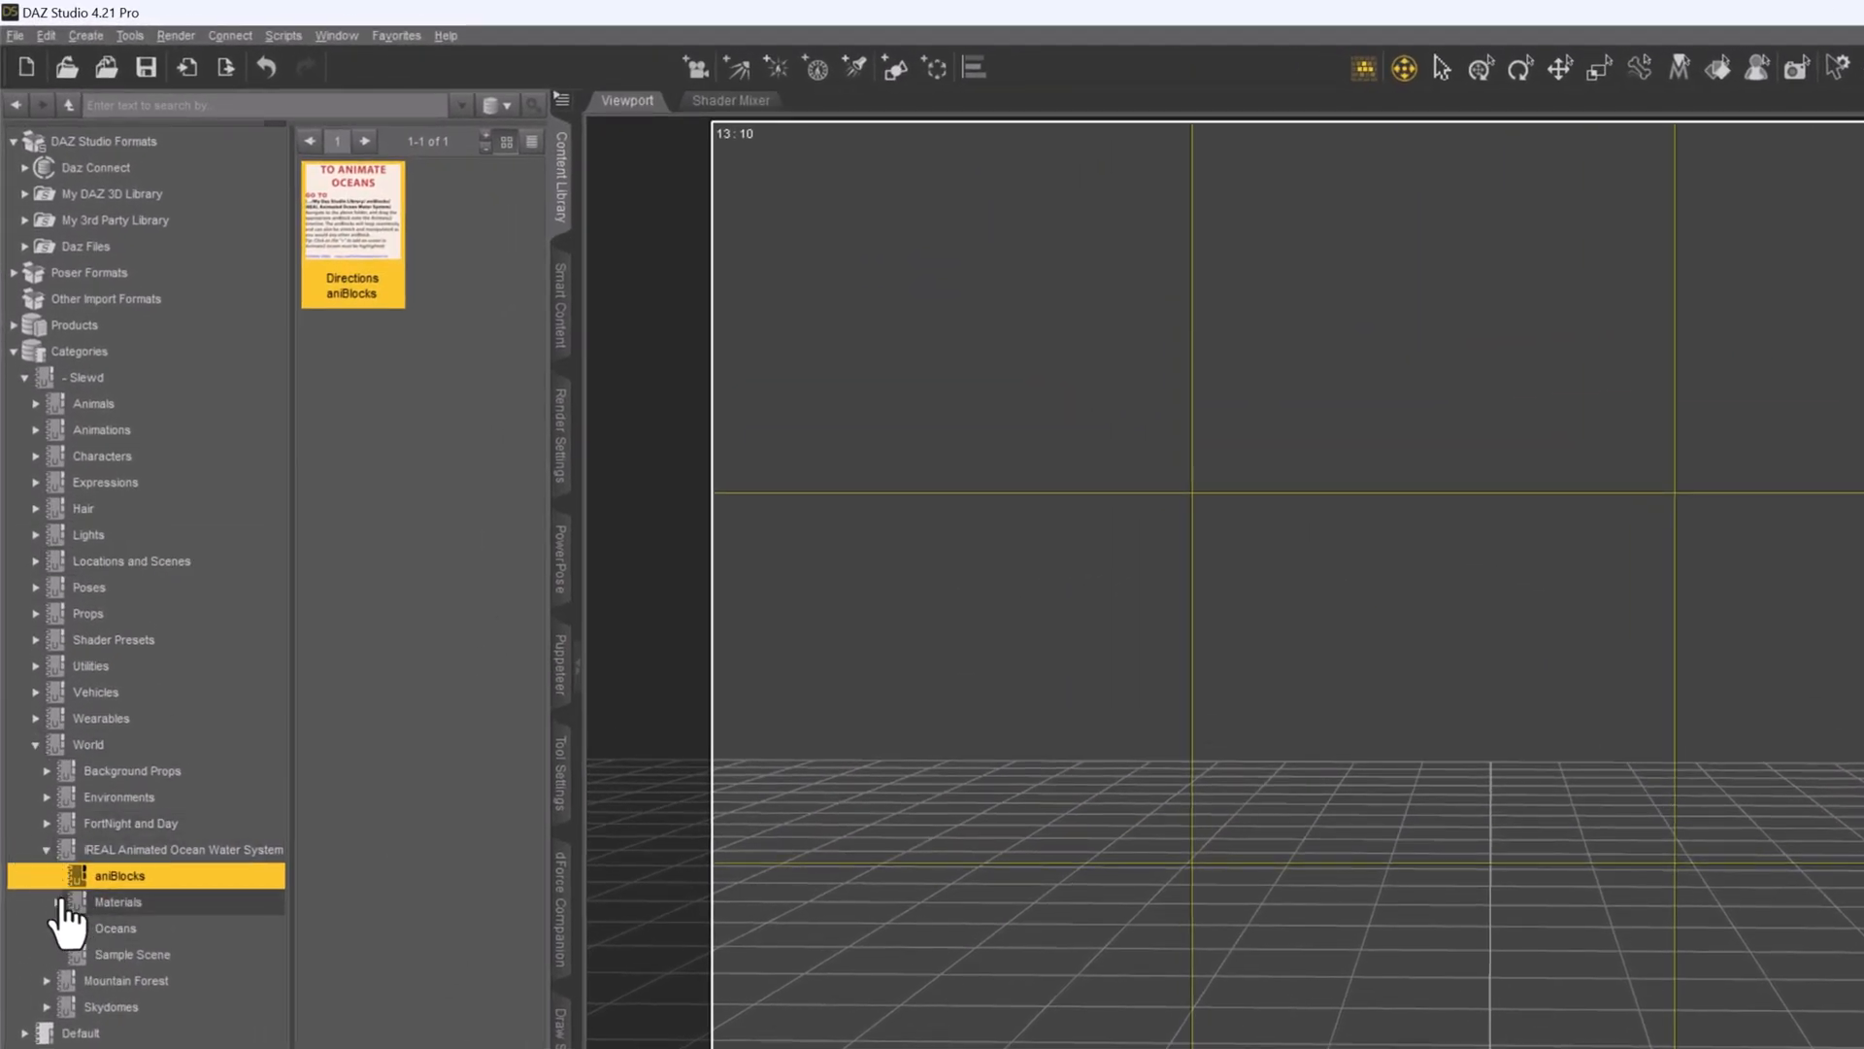
- Browse the iREAL ocean system's Floor and Water materials and load the Dead-Ocean set from its Oceans category
left_click(57, 901)
left_click(115, 929)
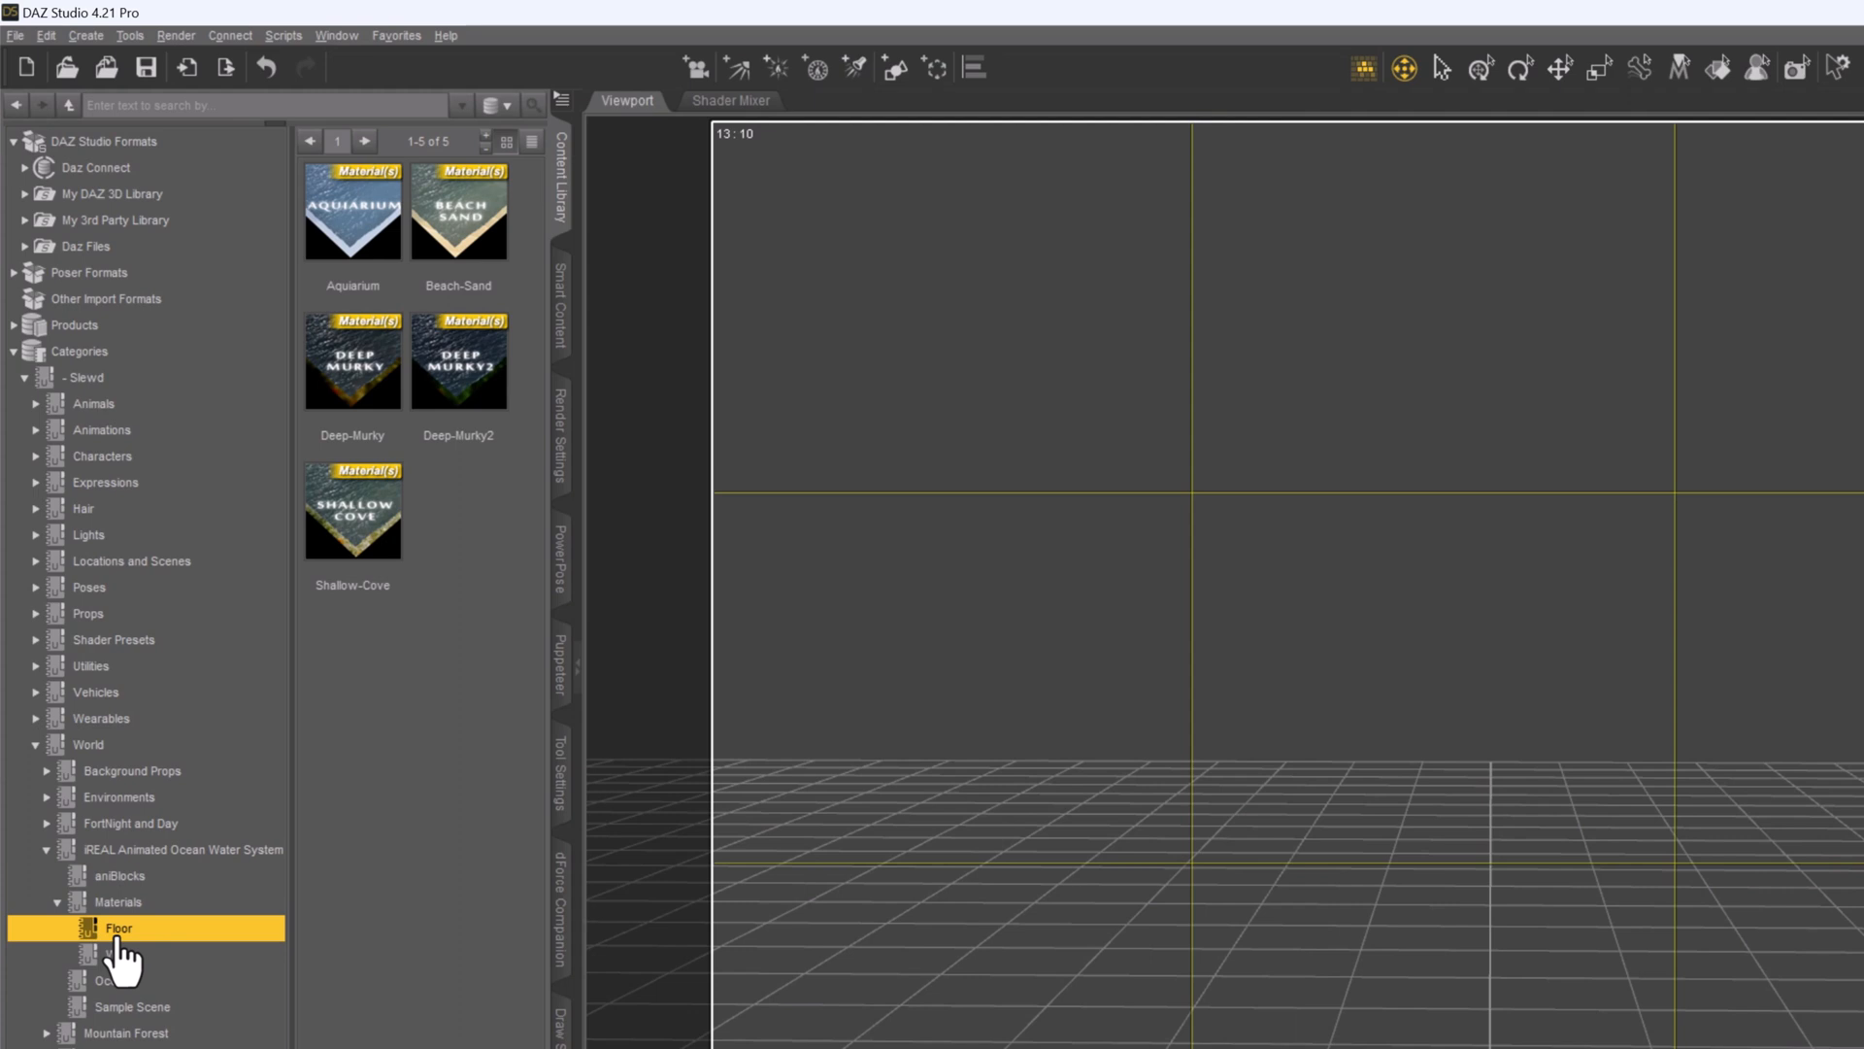
left_click(119, 955)
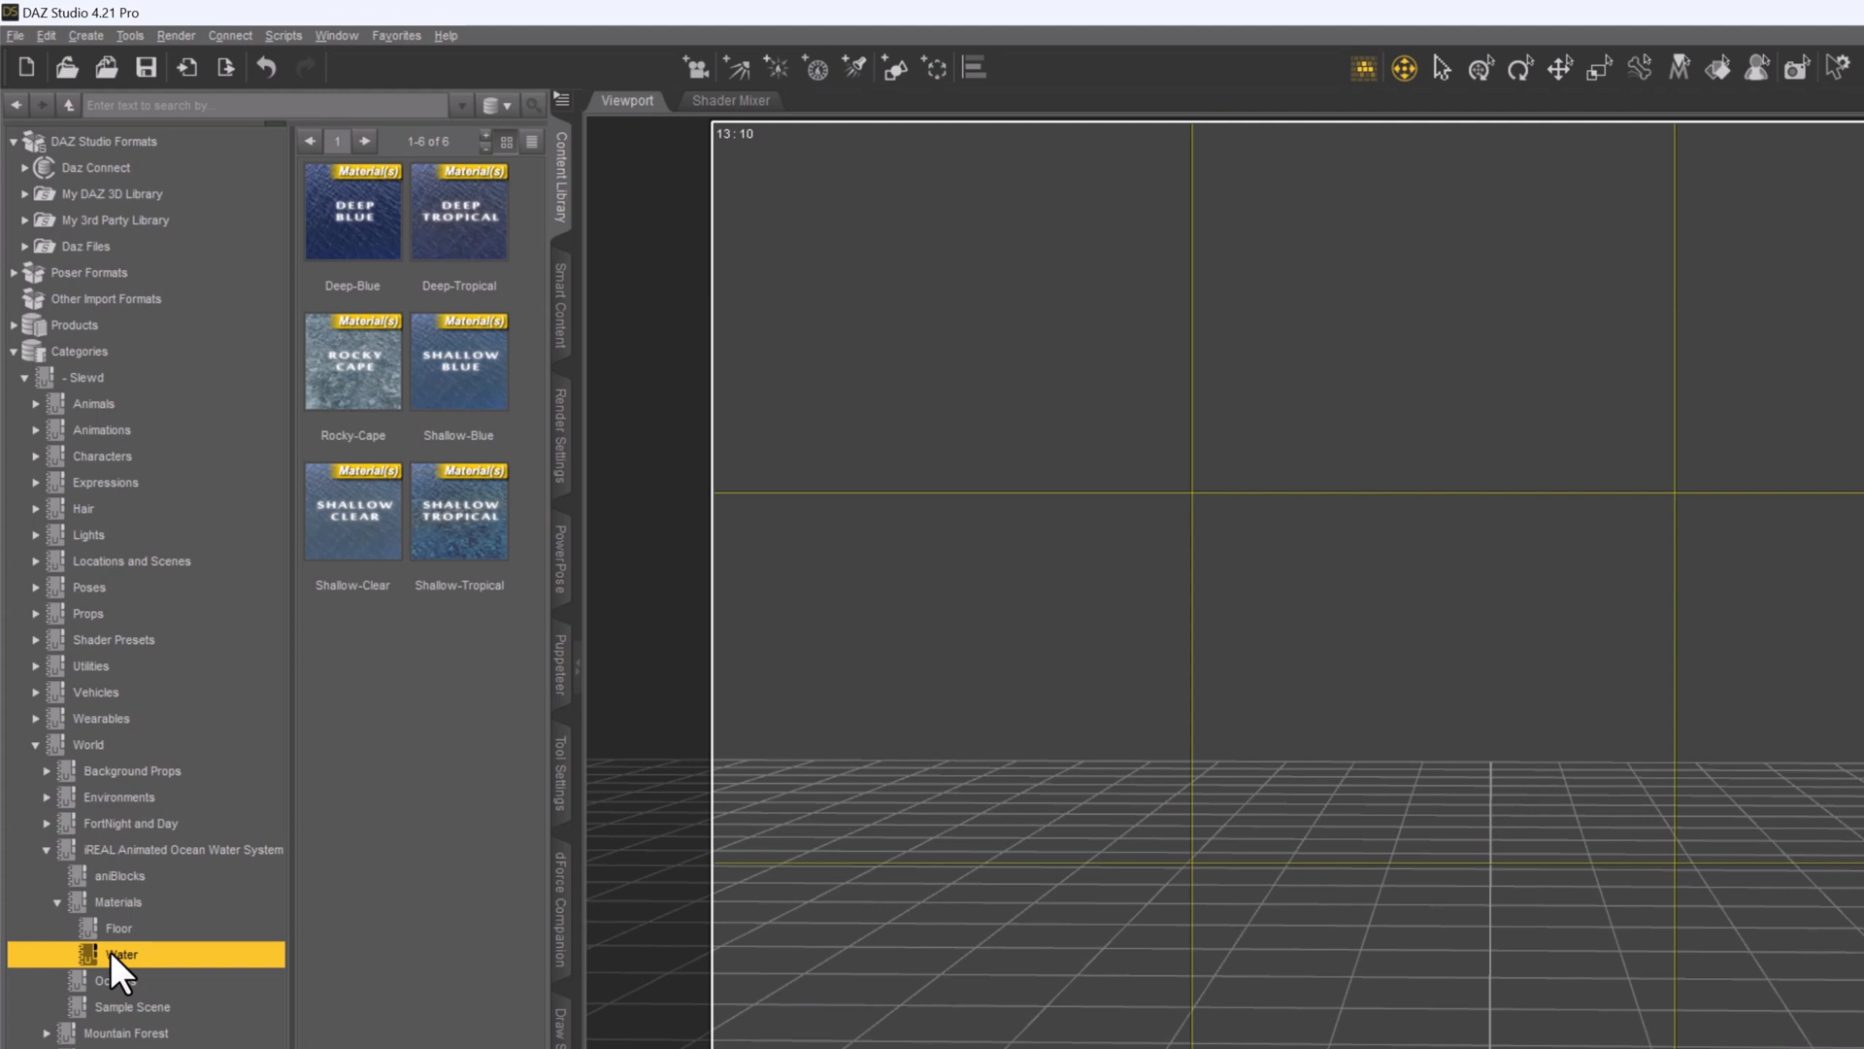
left_click(113, 982)
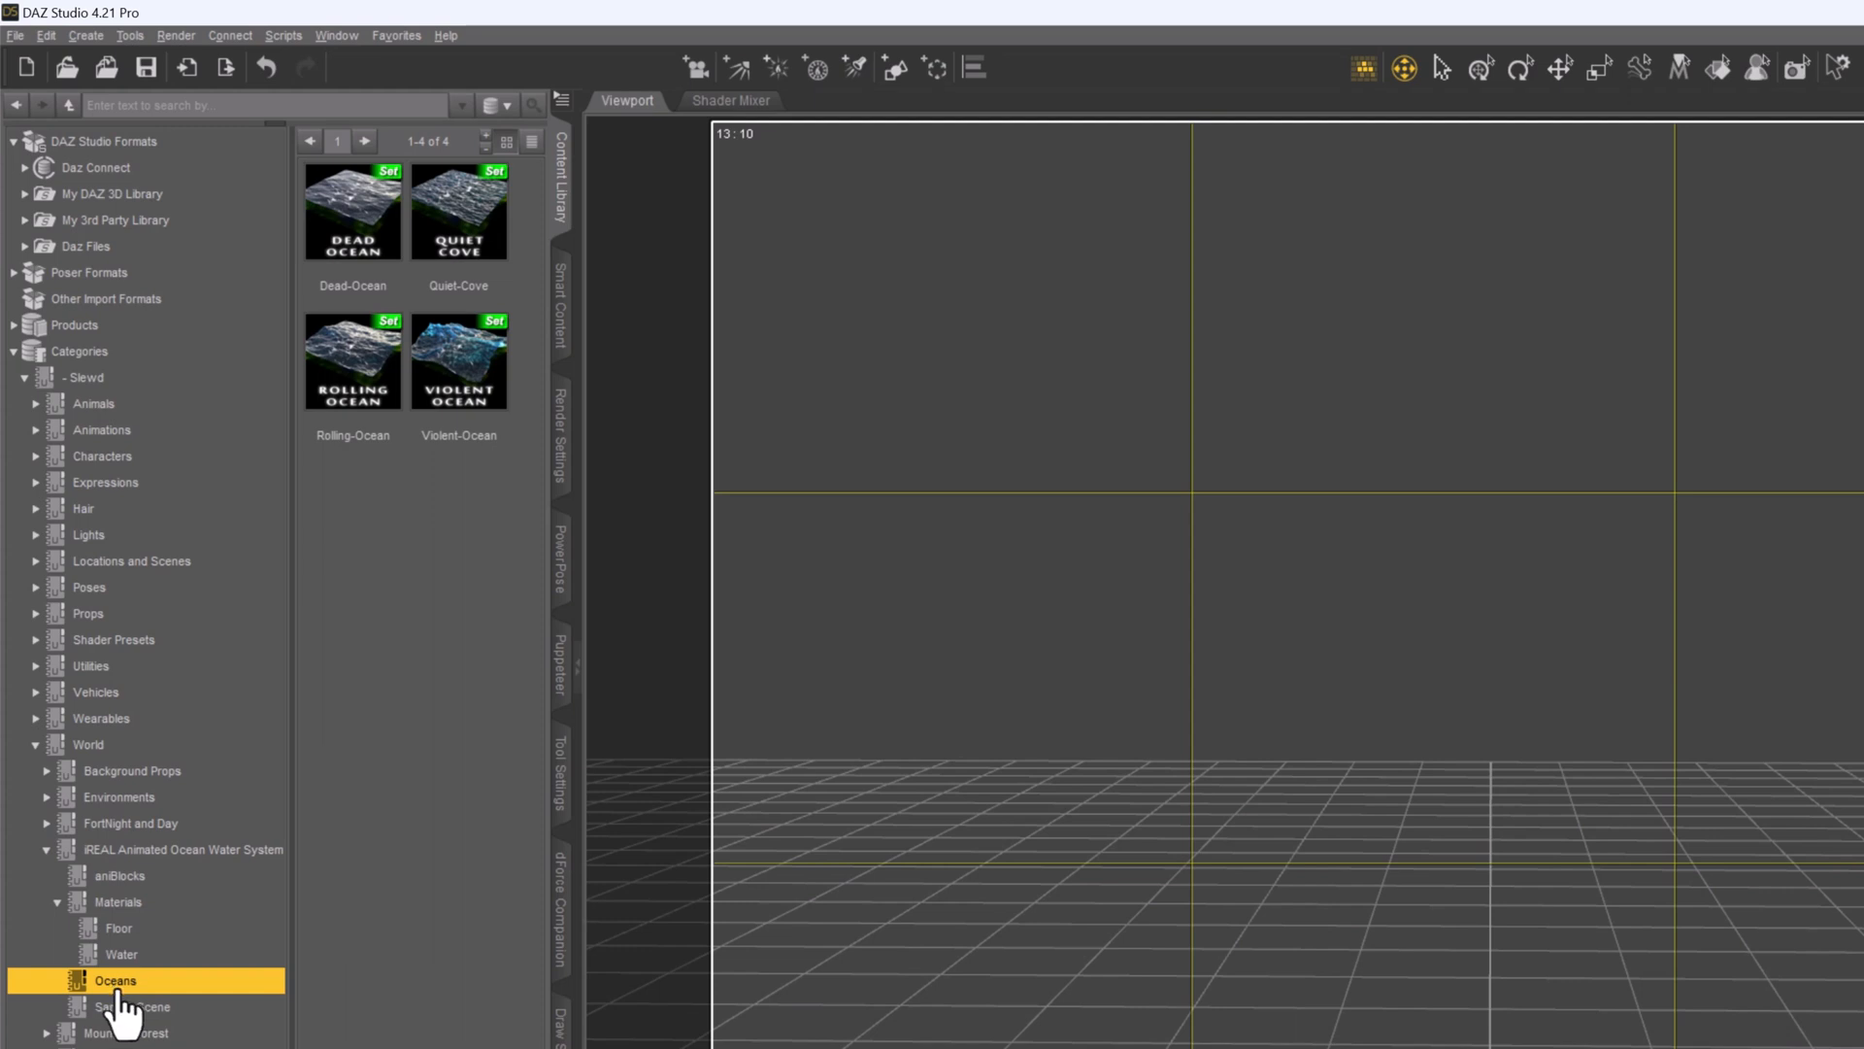
double_click(336, 216)
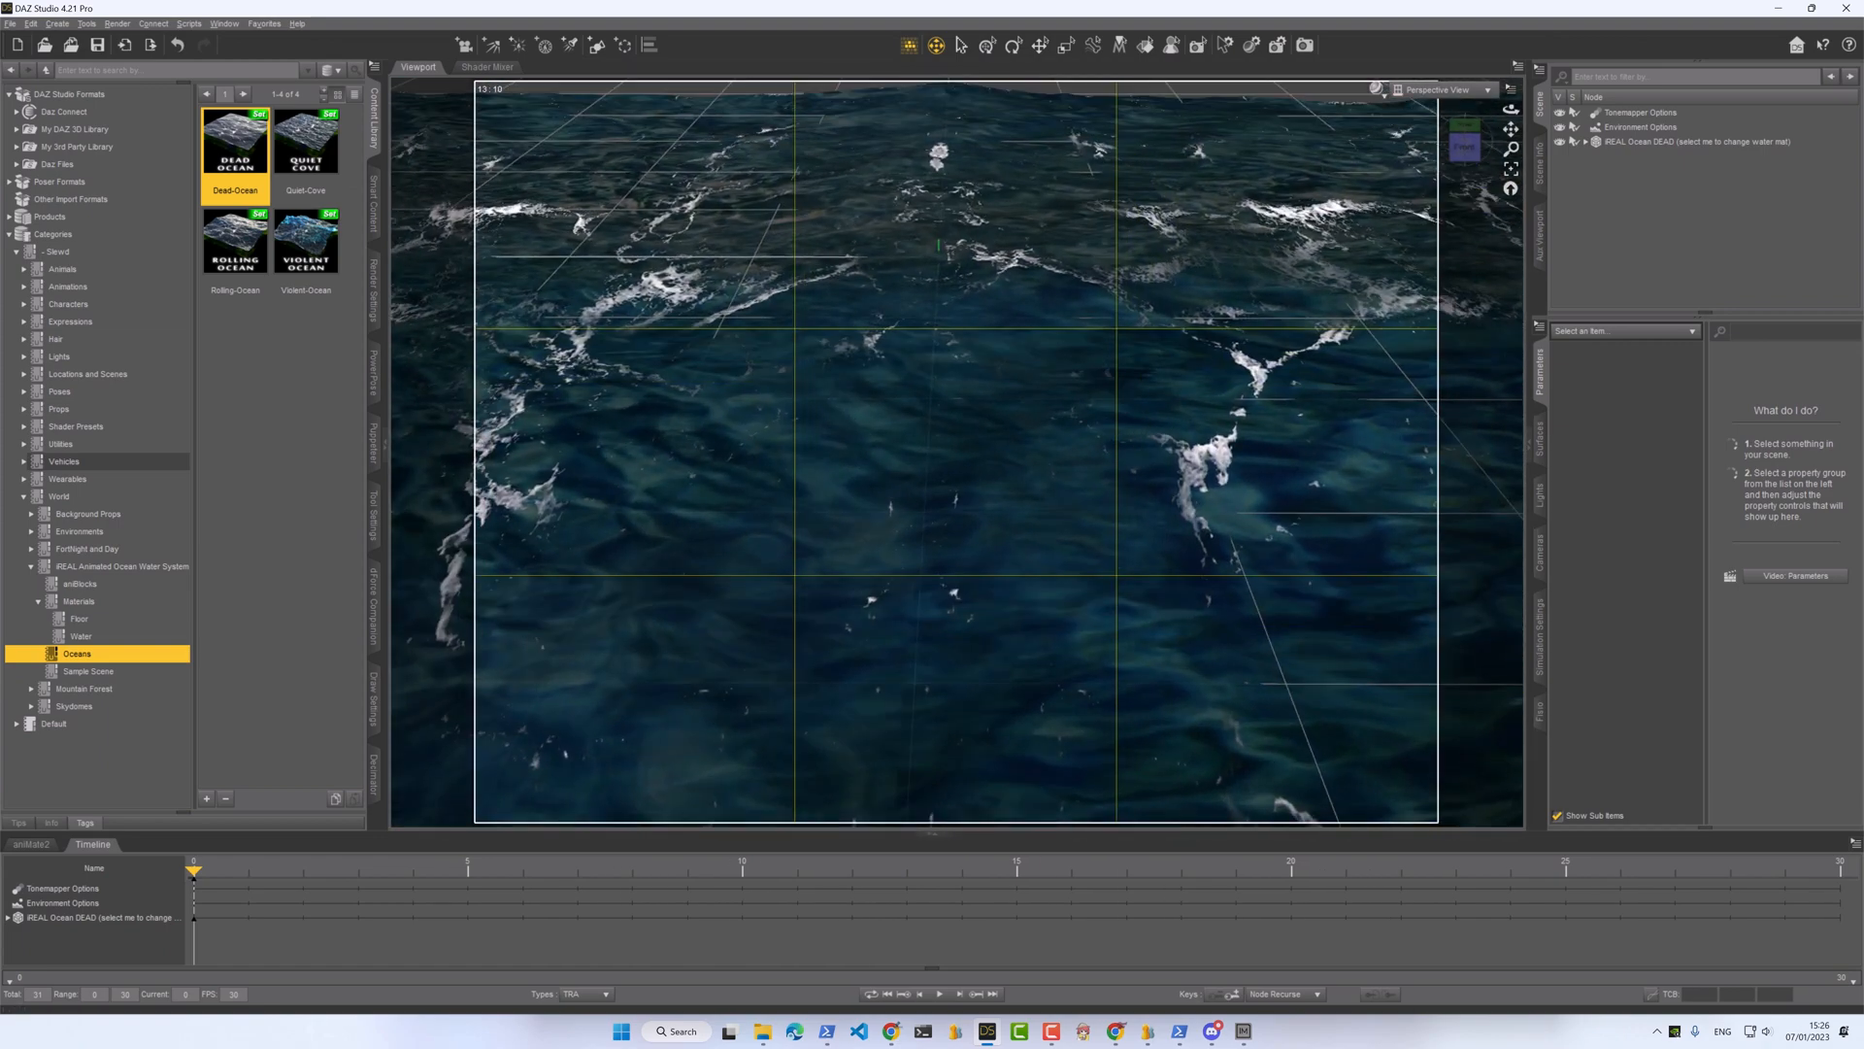
- Preview the loaded ocean in NVIDIA Iray and show the scene's geometry statistics
left_click(1376, 90)
left_click(1373, 273)
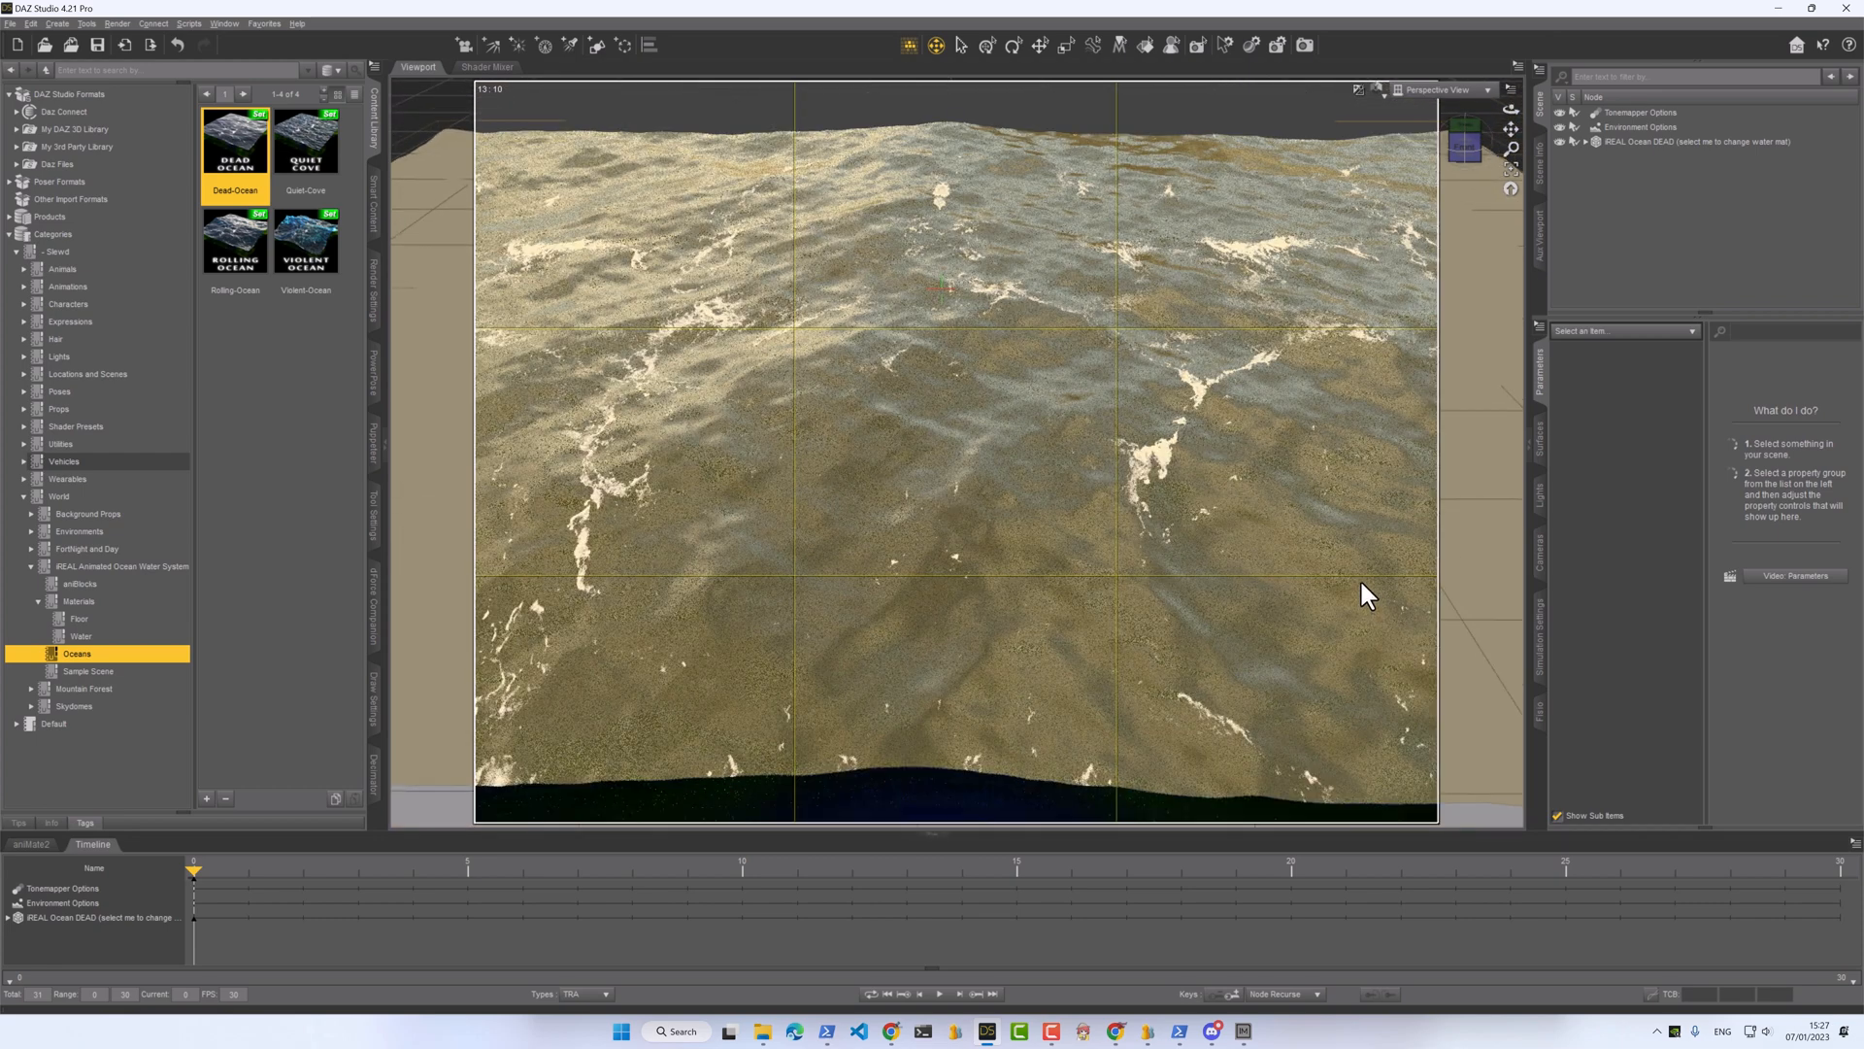
left_click(1539, 160)
- Switch the viewport to Texture Shaded and reframe it to show the far edge of the ocean
left_click(1377, 89)
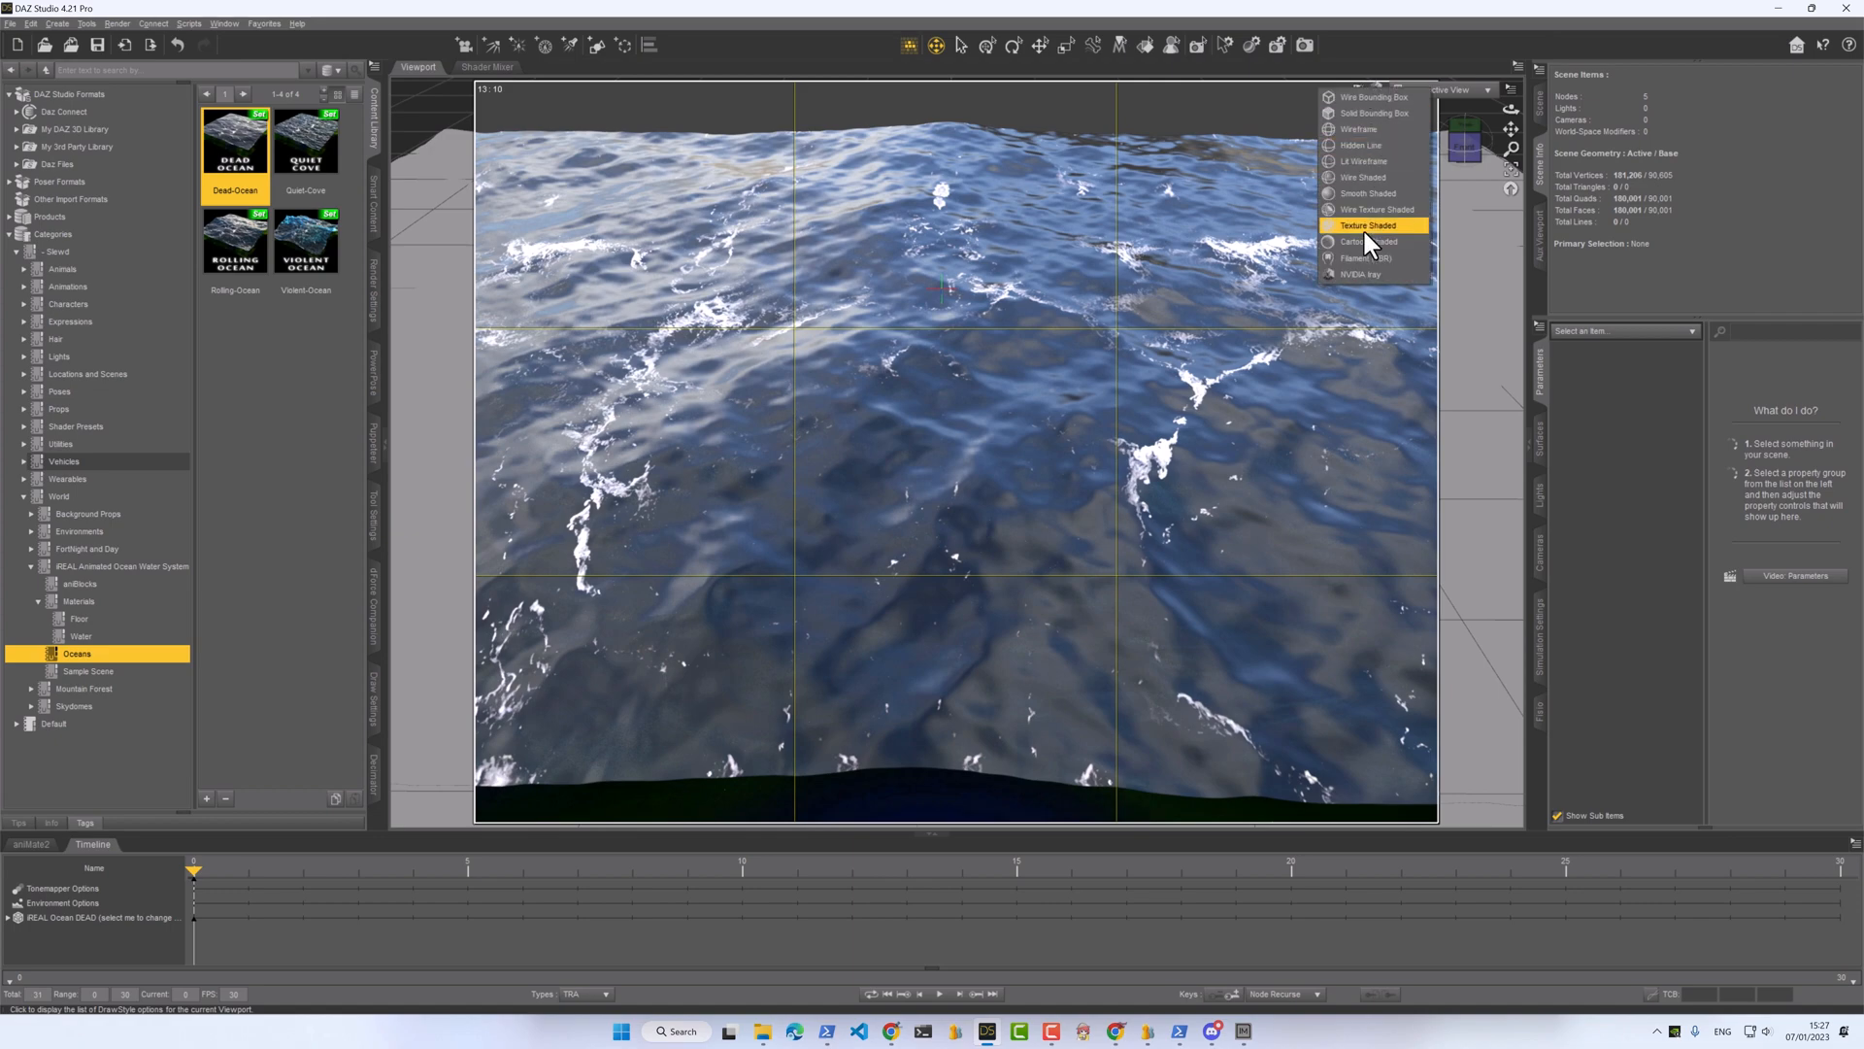
left_click(1365, 231)
middle_click_drag(1318, 276, 1319, 195)
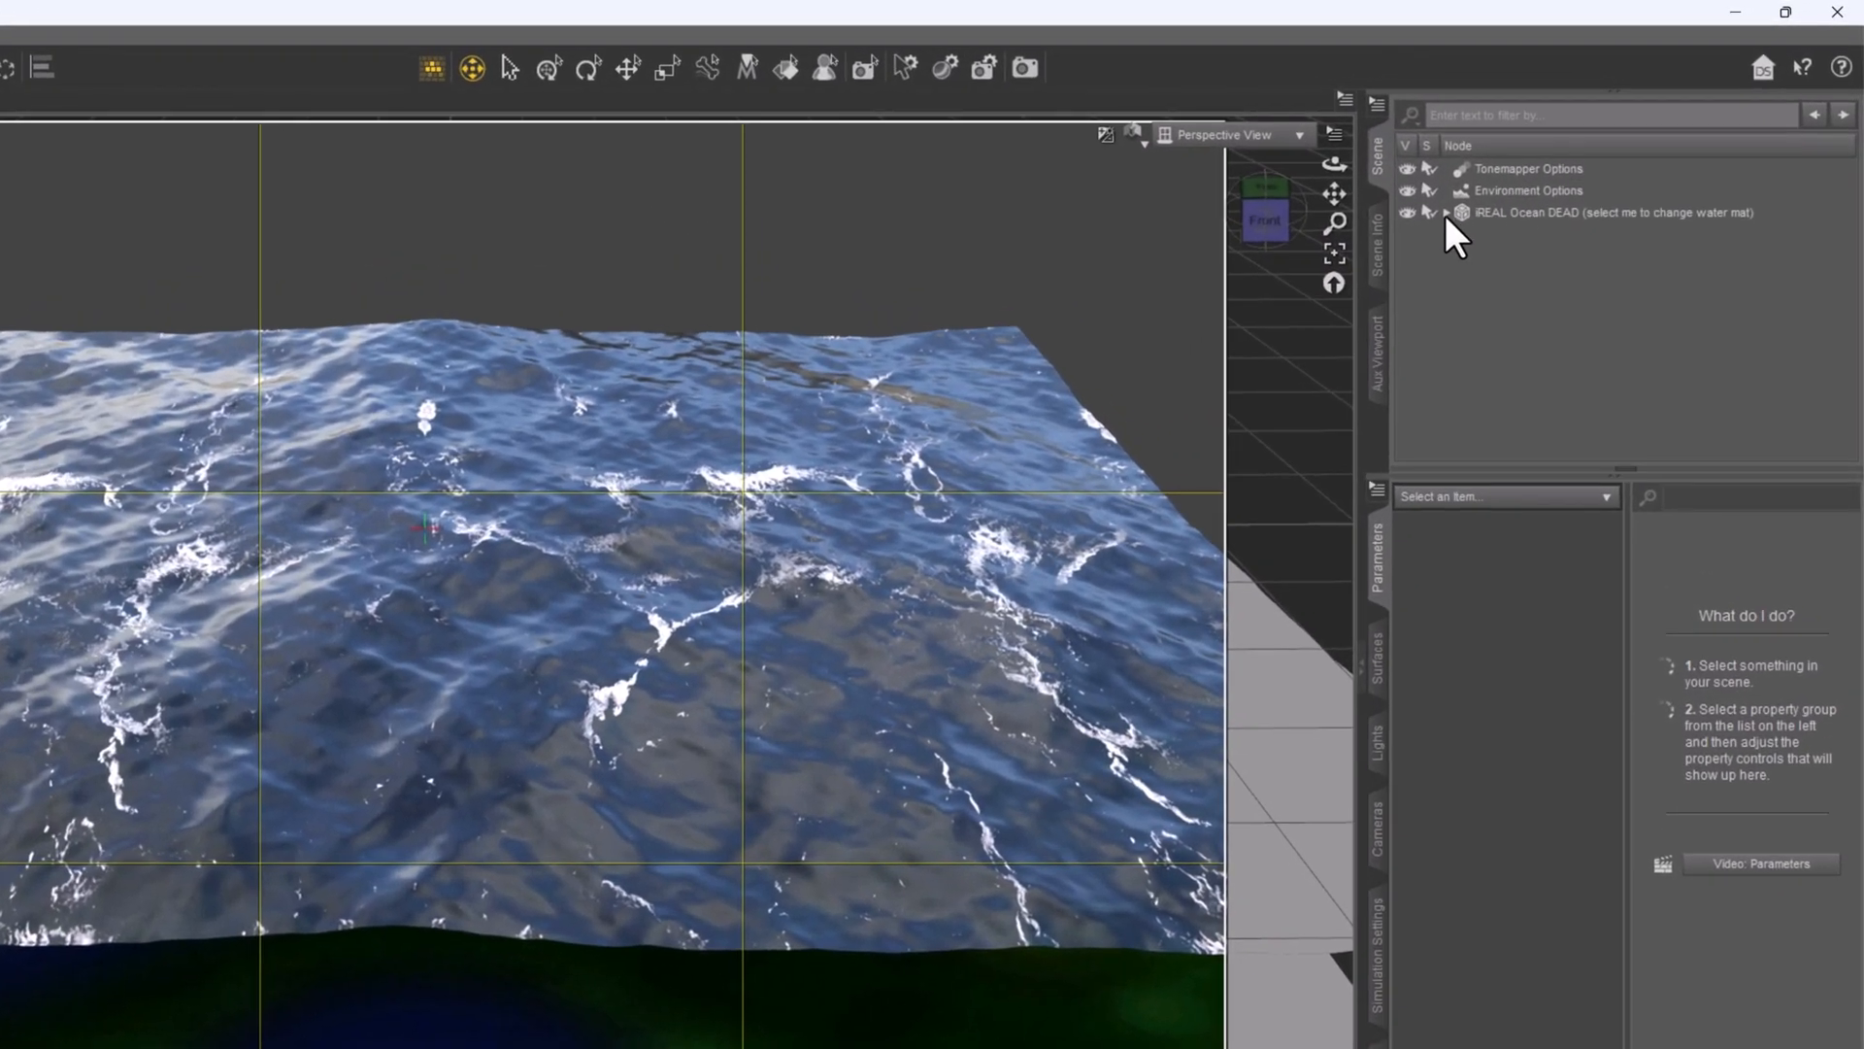
- Expand the iREAL Ocean DEAD node, hide its Foam_Shell_Dead child and show it again
left_click(1583, 144)
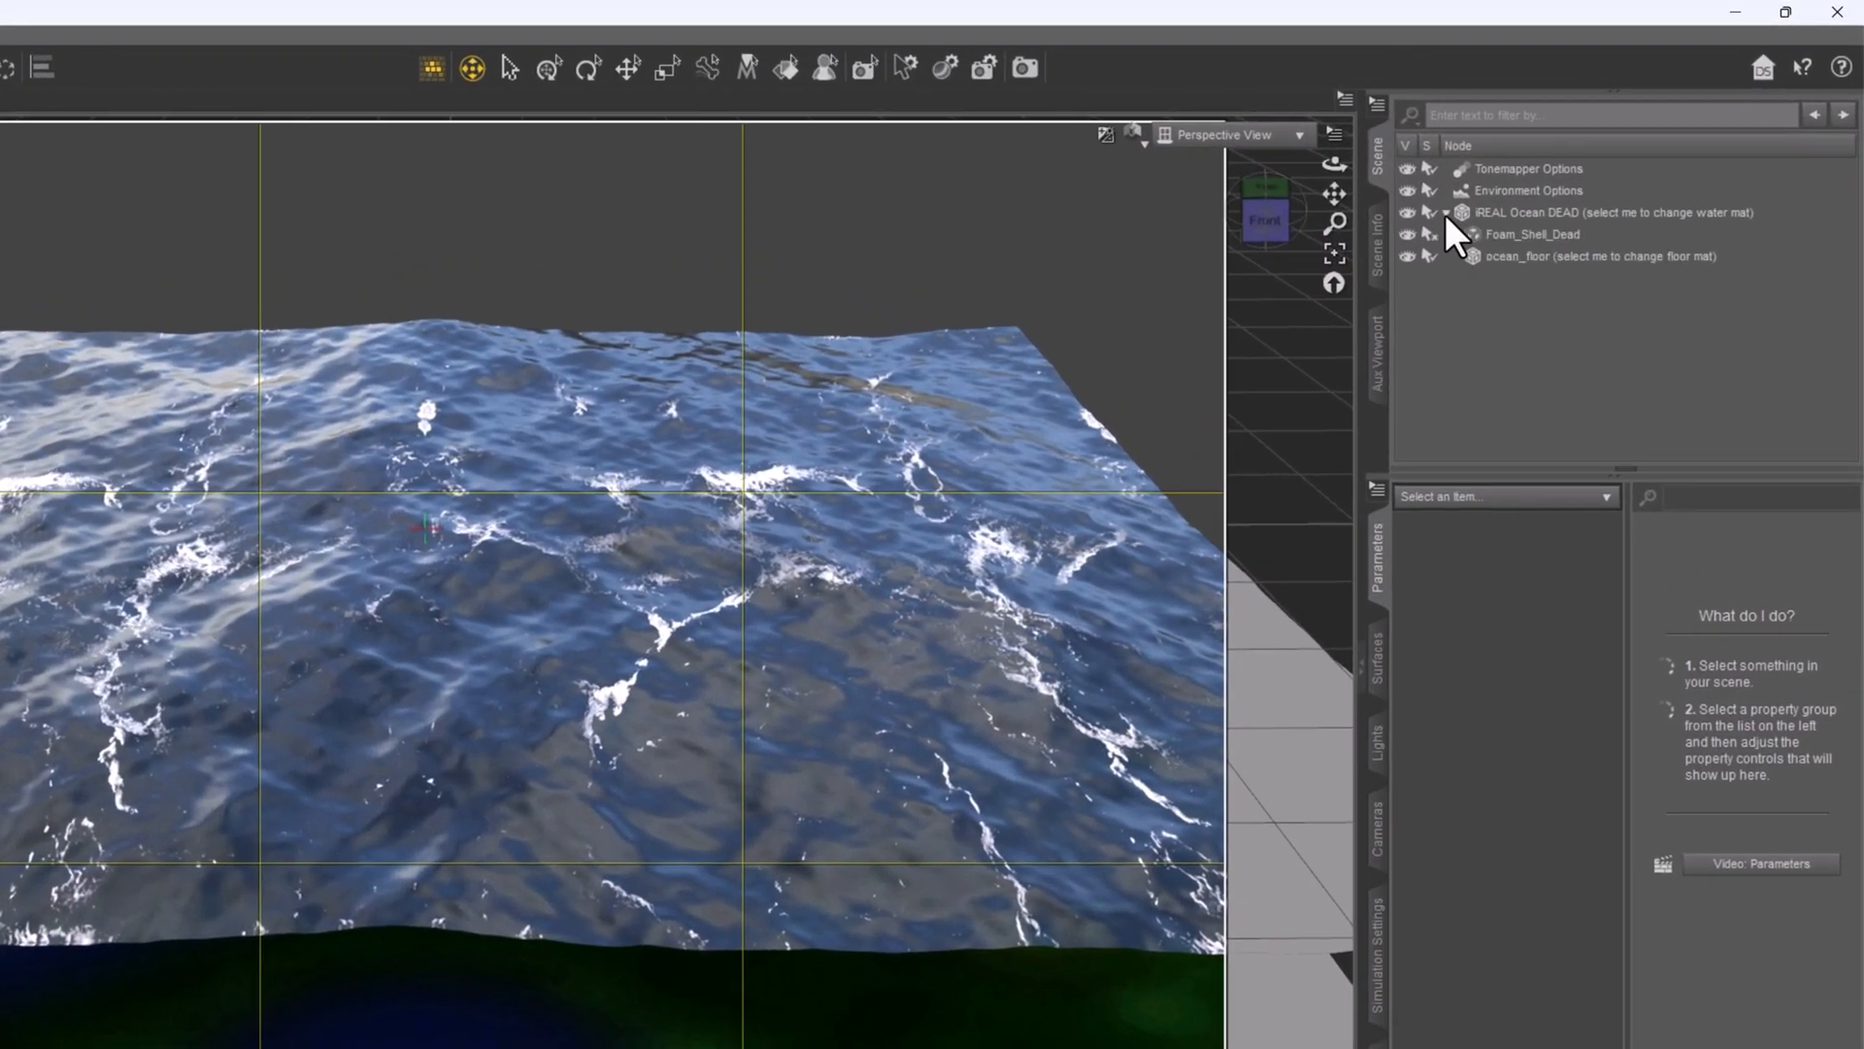
left_click(1540, 236)
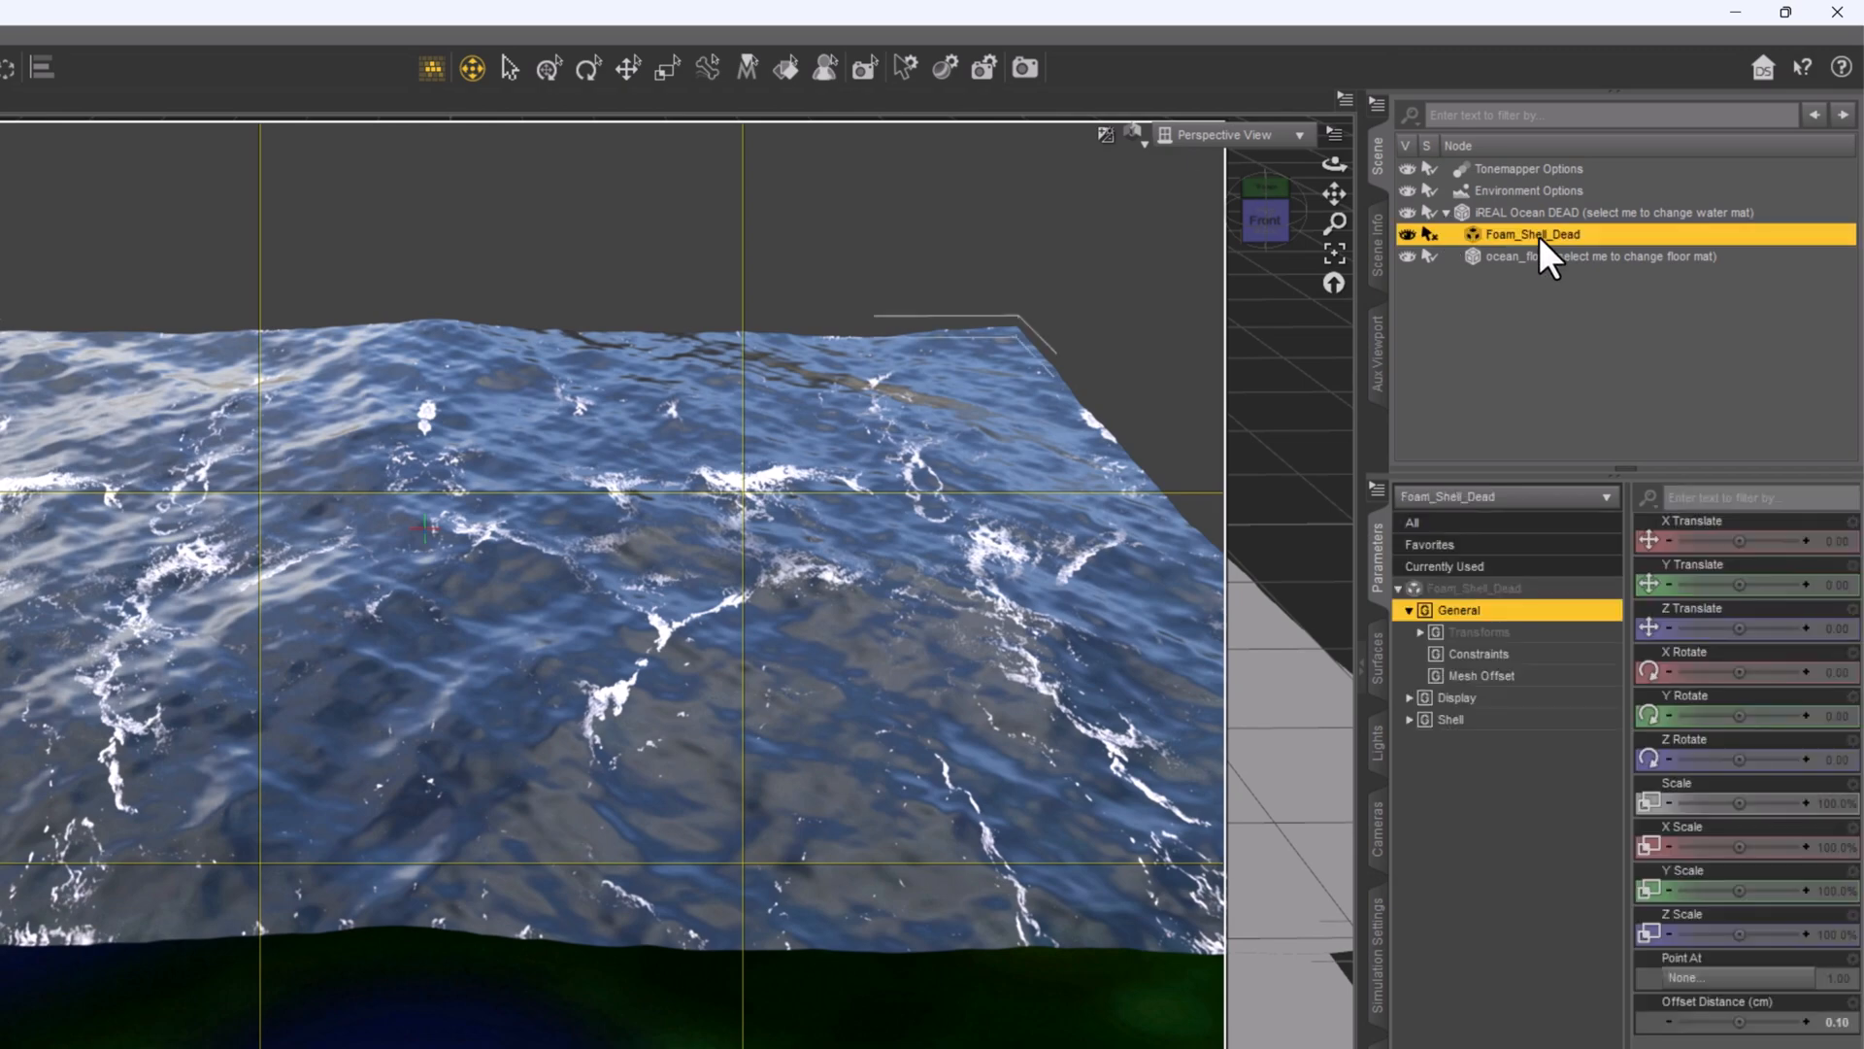
left_click(1406, 235)
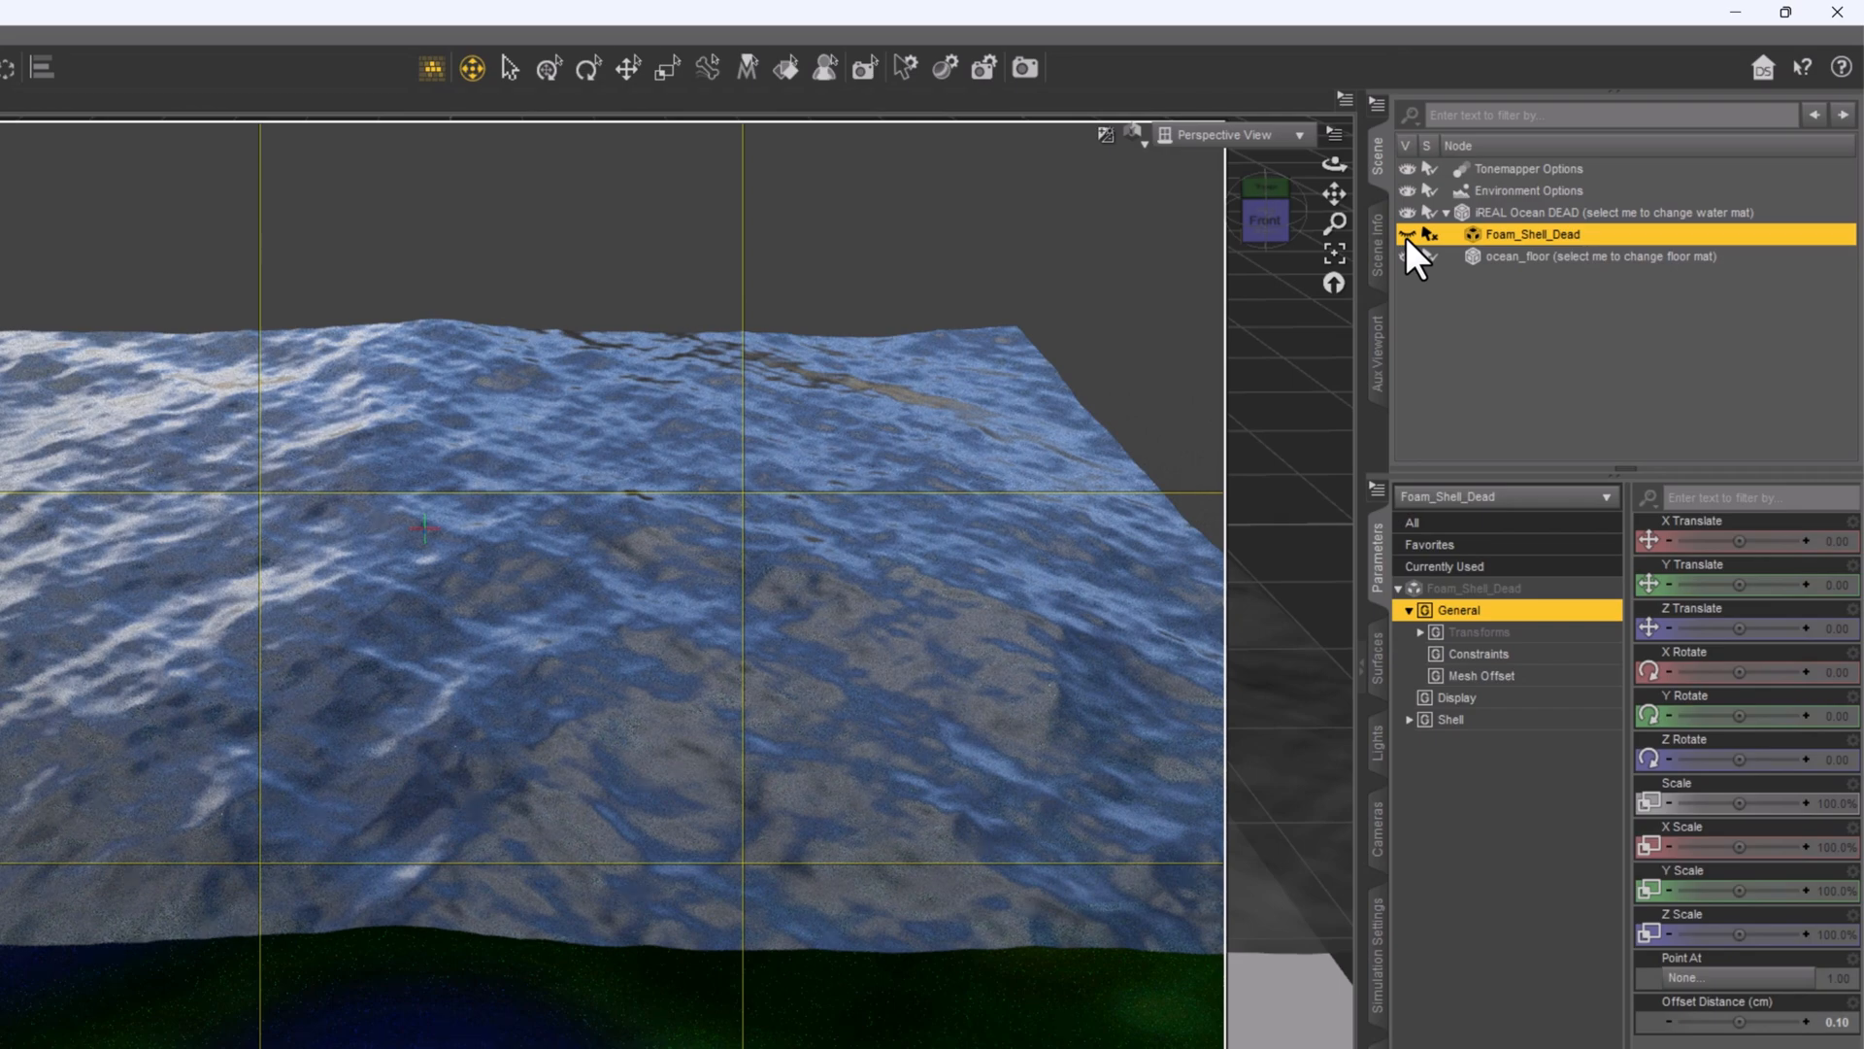
left_click(1412, 233)
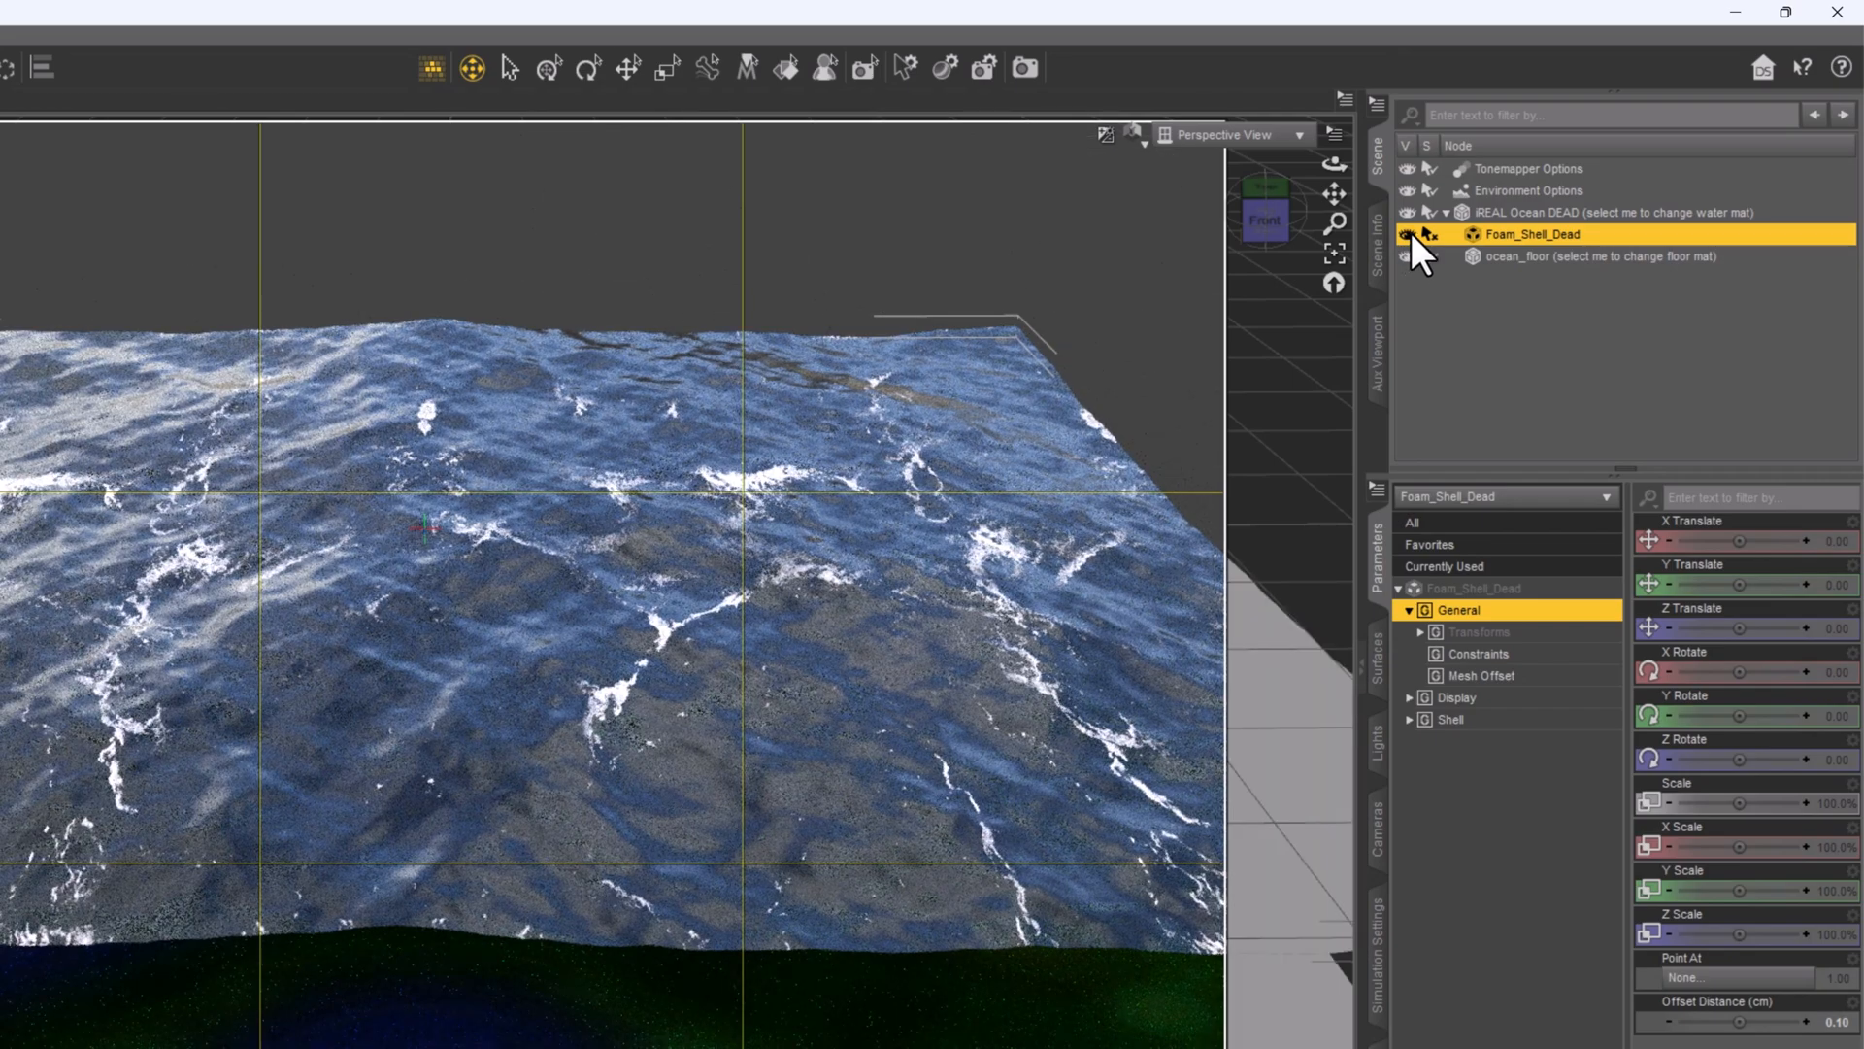
- Apply the Shallow-Cove floor material to the ocean_floor node
left_click(1554, 256)
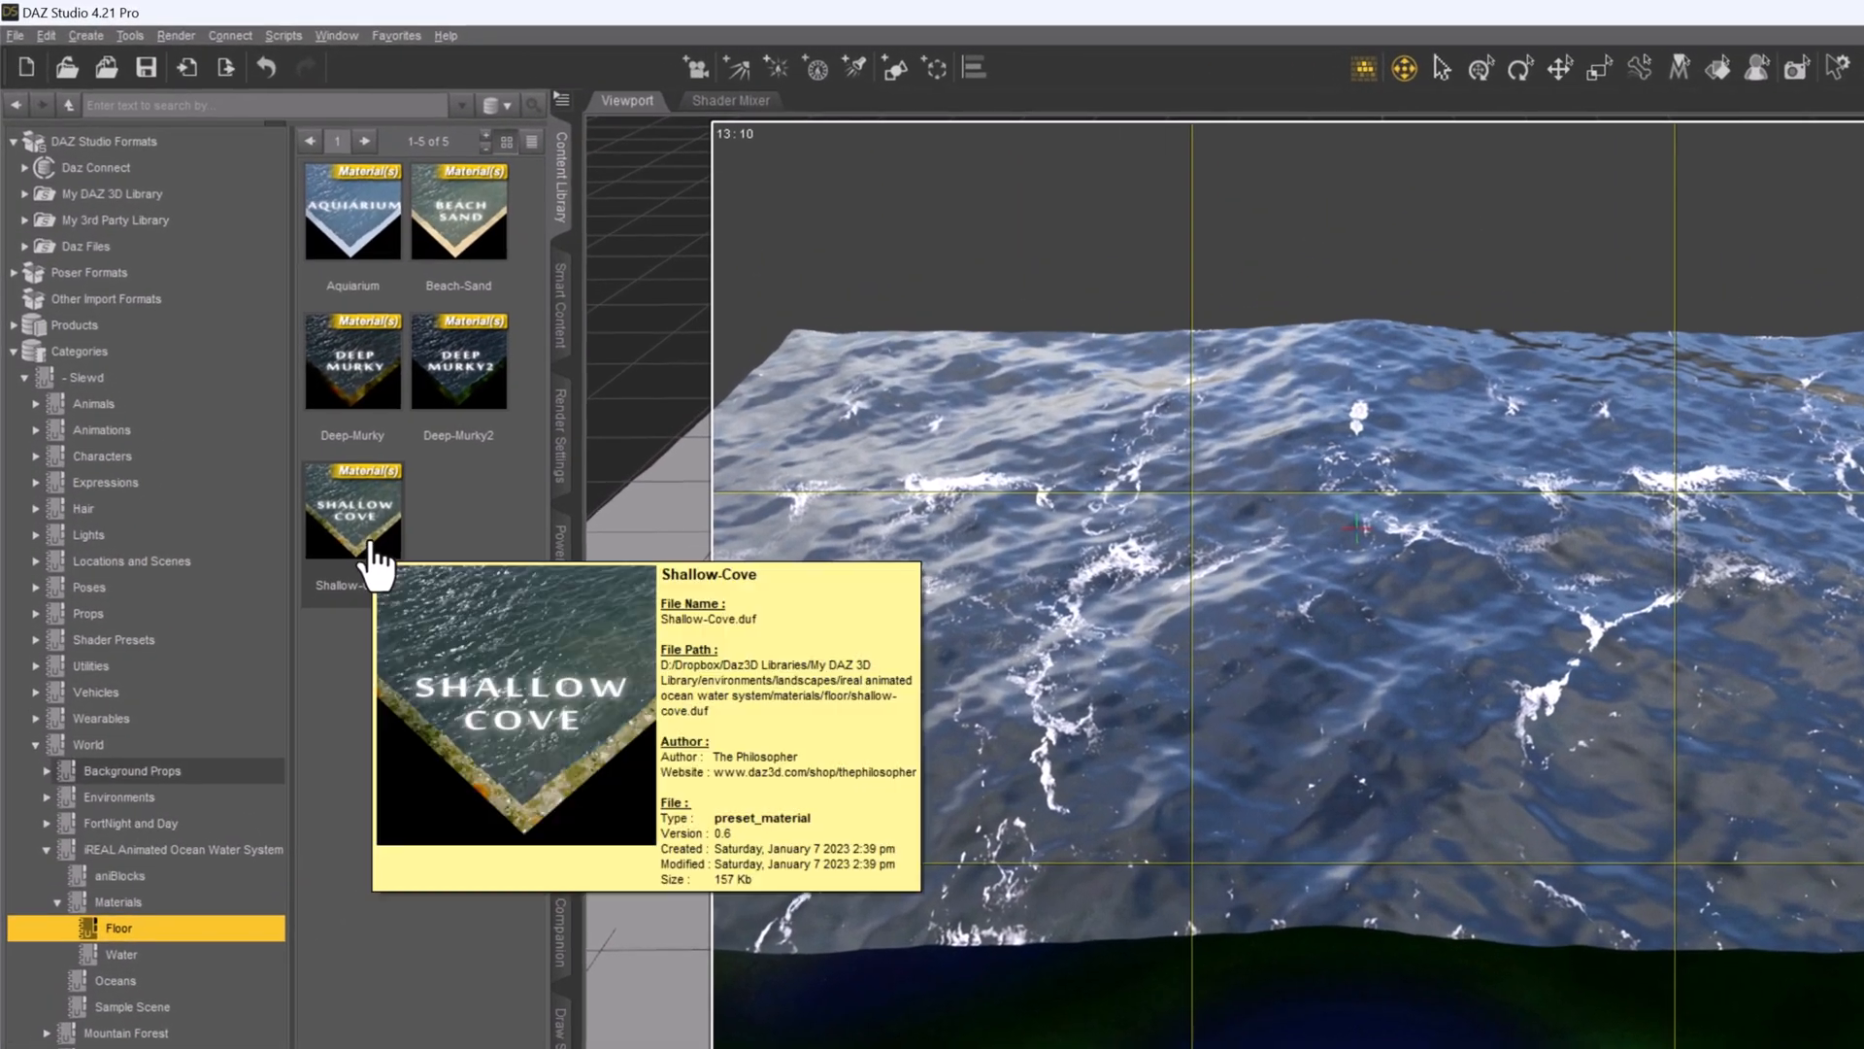
left_click(265, 386)
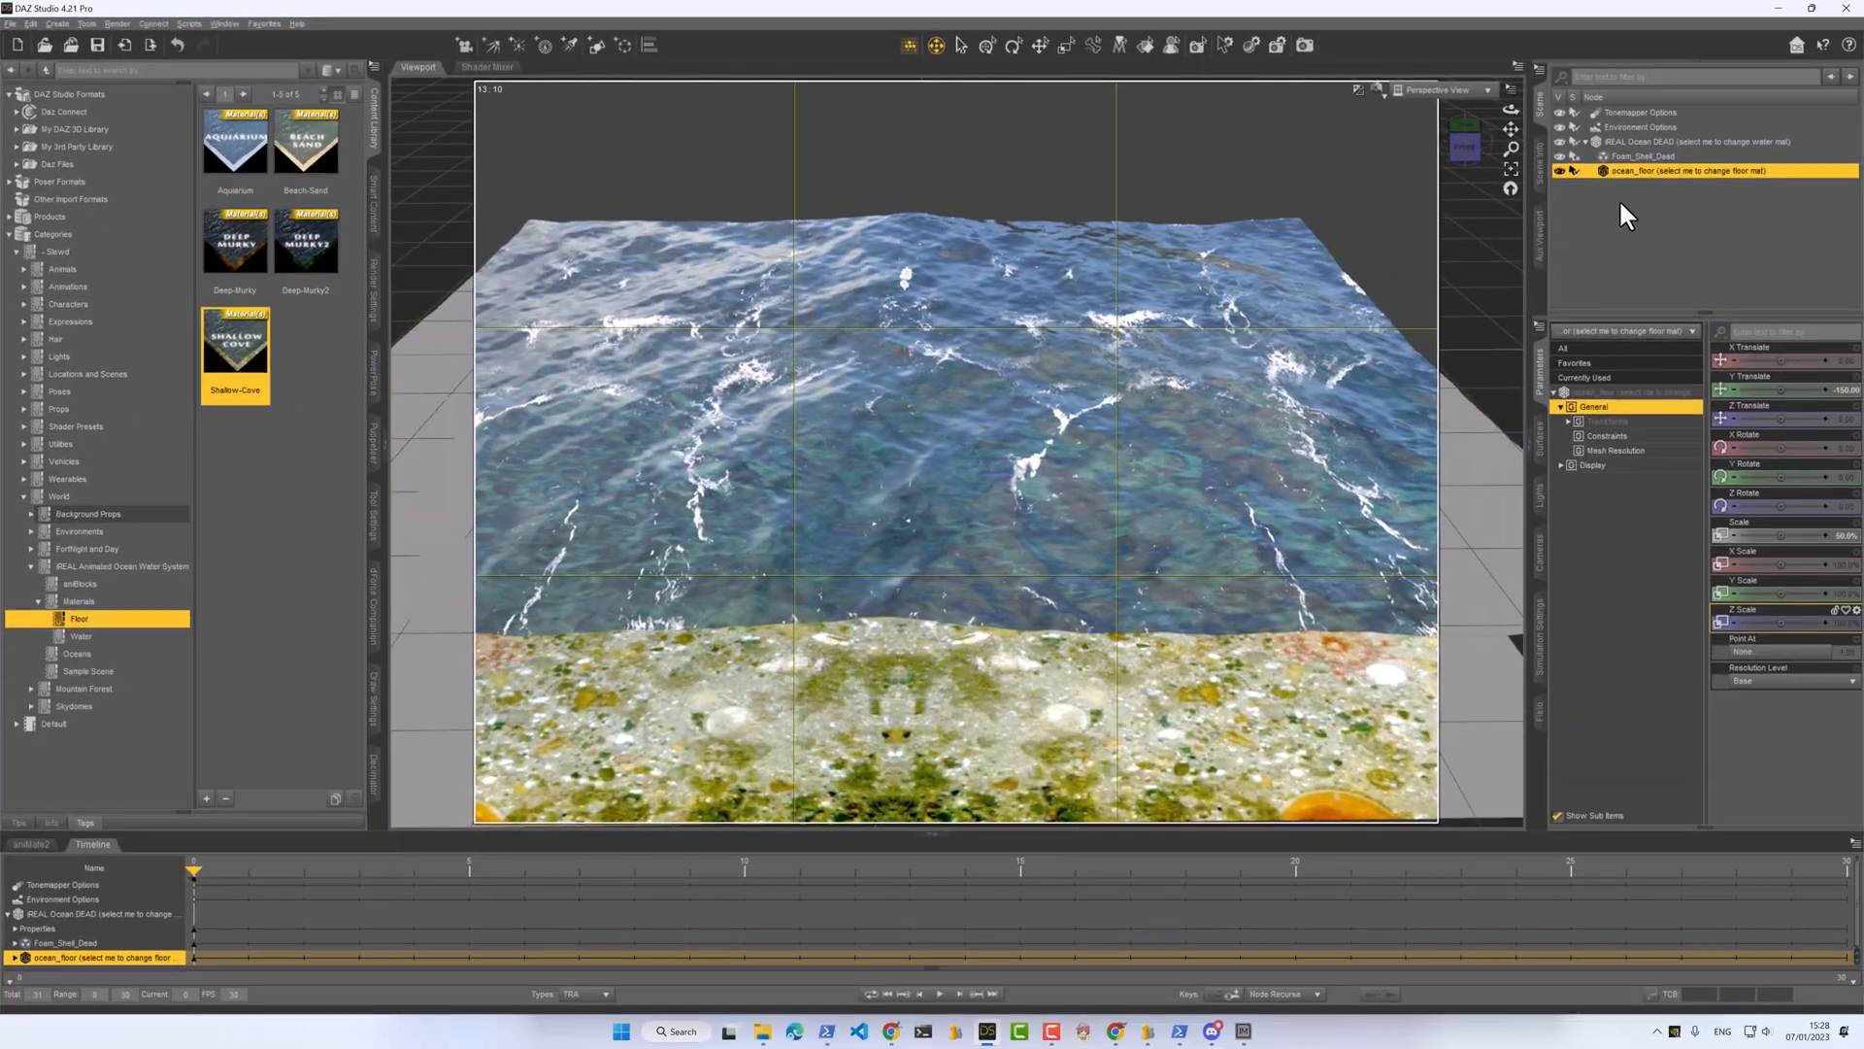
- Try the Shallow-Blue, Rocky-Cape and Shallow-Clear water materials on iREAL Ocean DEAD, and finish with Shallow-Tropical
left_click(1647, 141)
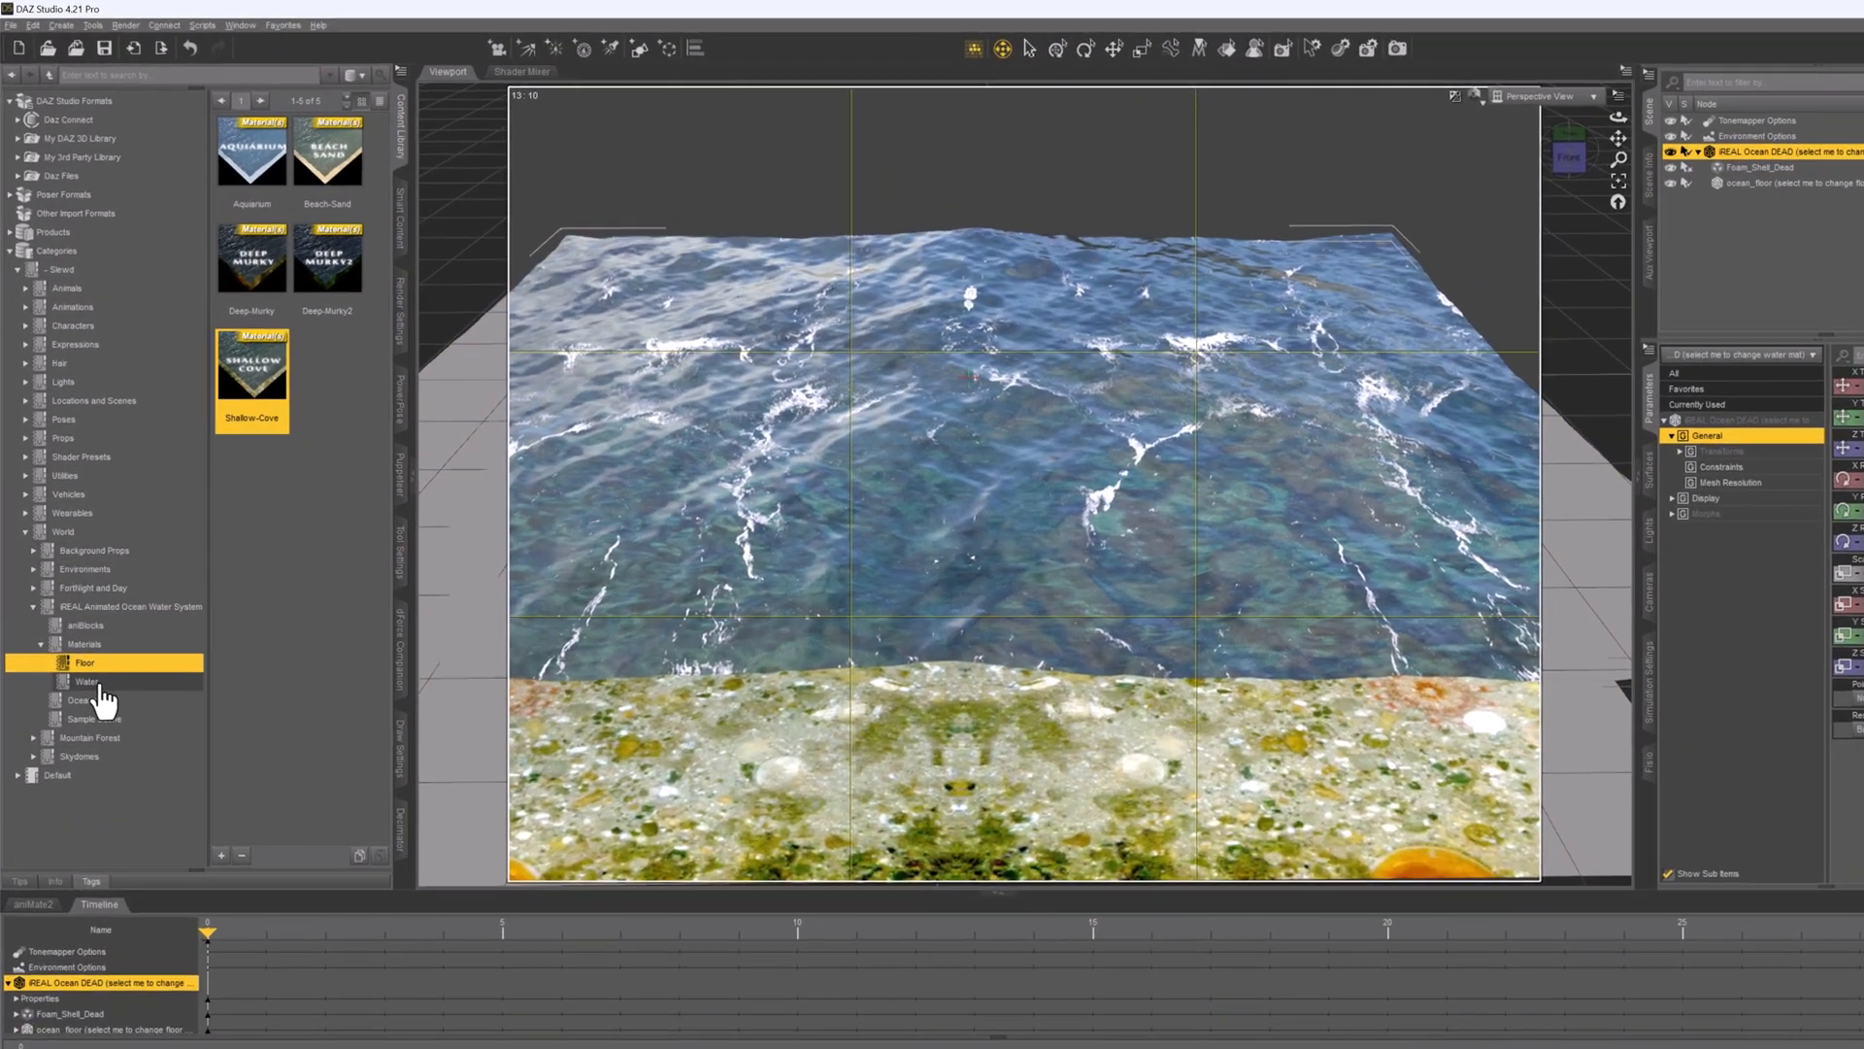
left_click(97, 683)
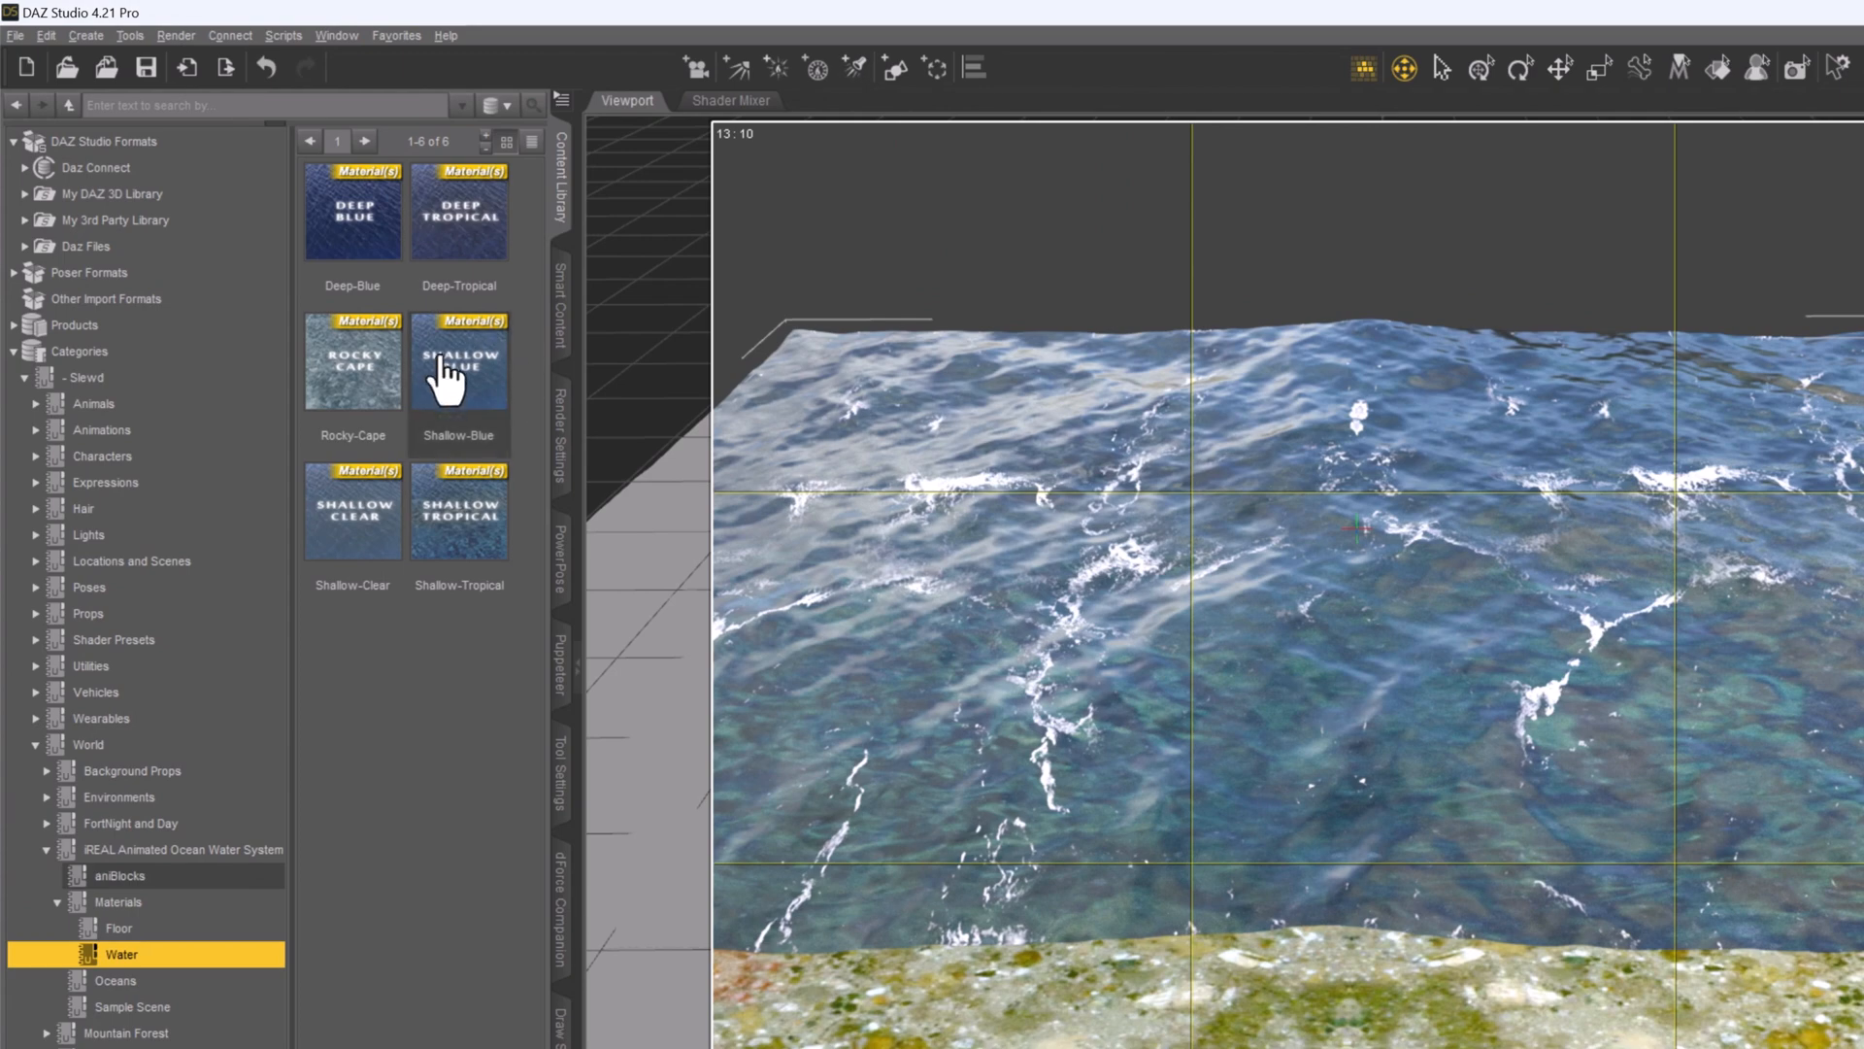
double_click(452, 380)
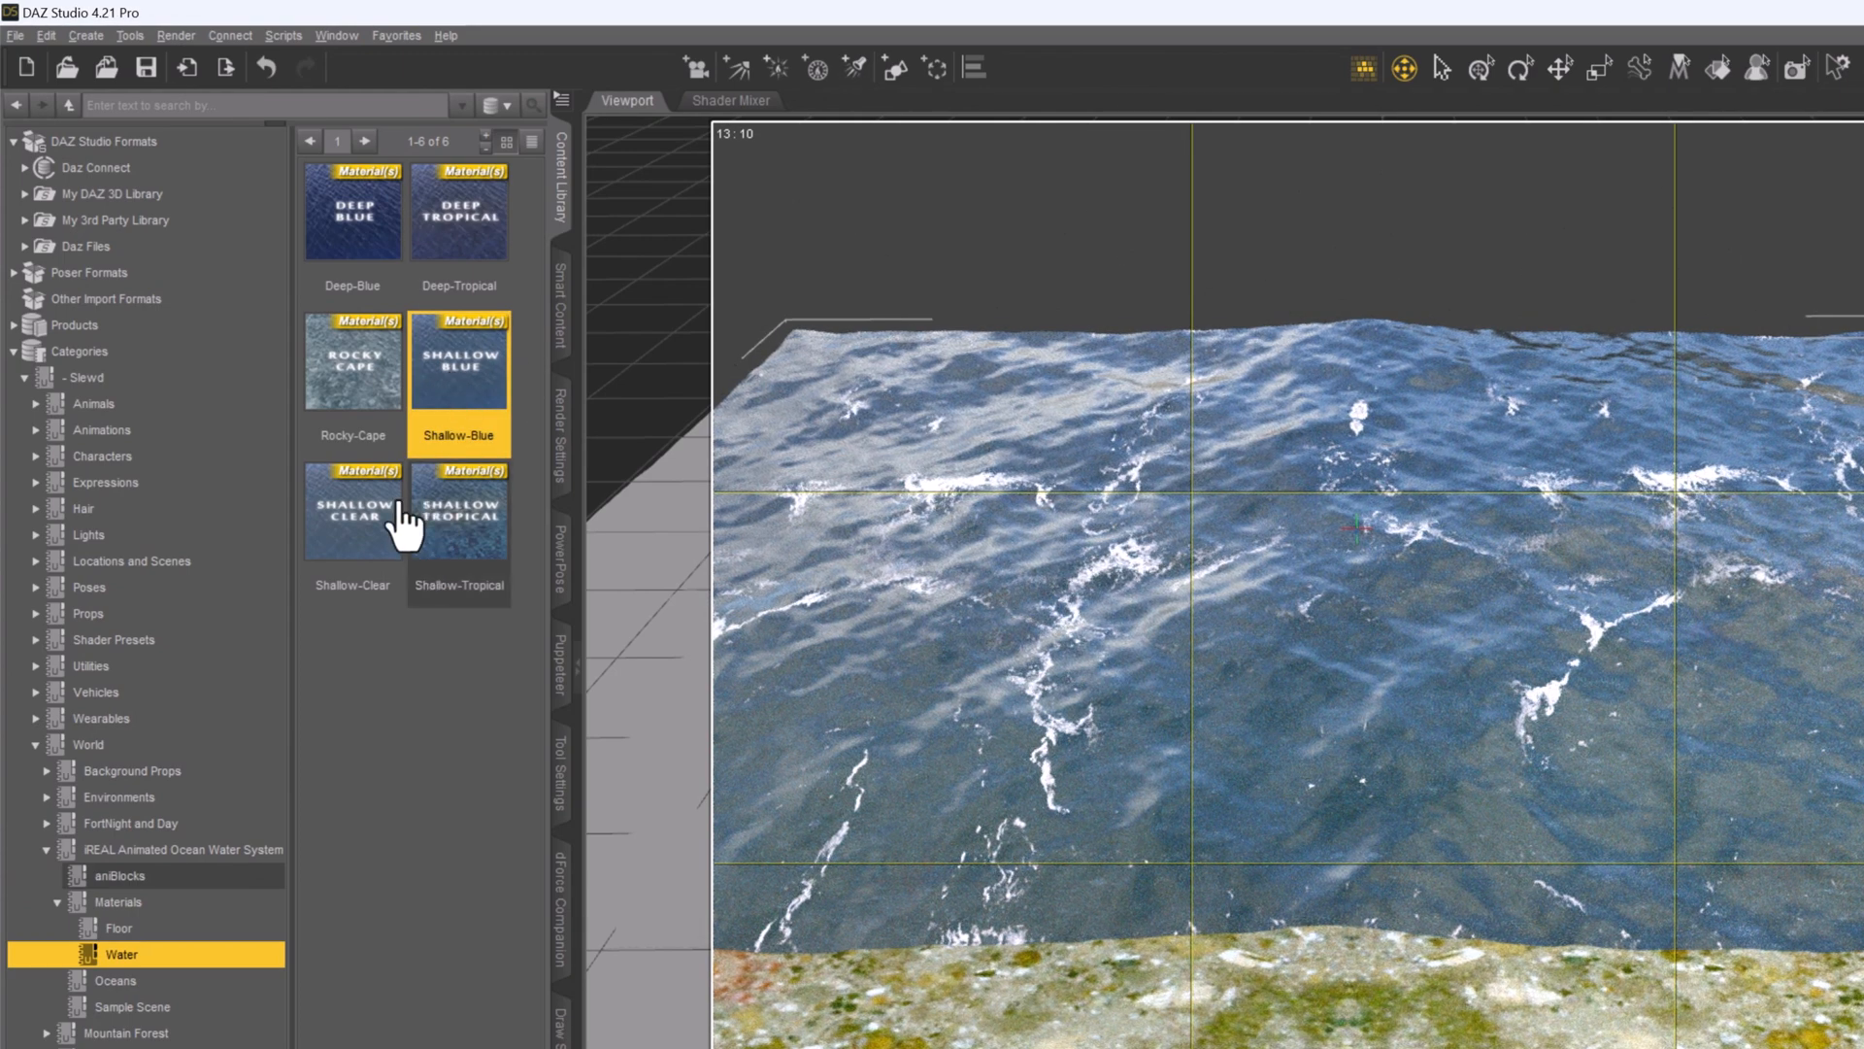
double_click(352, 398)
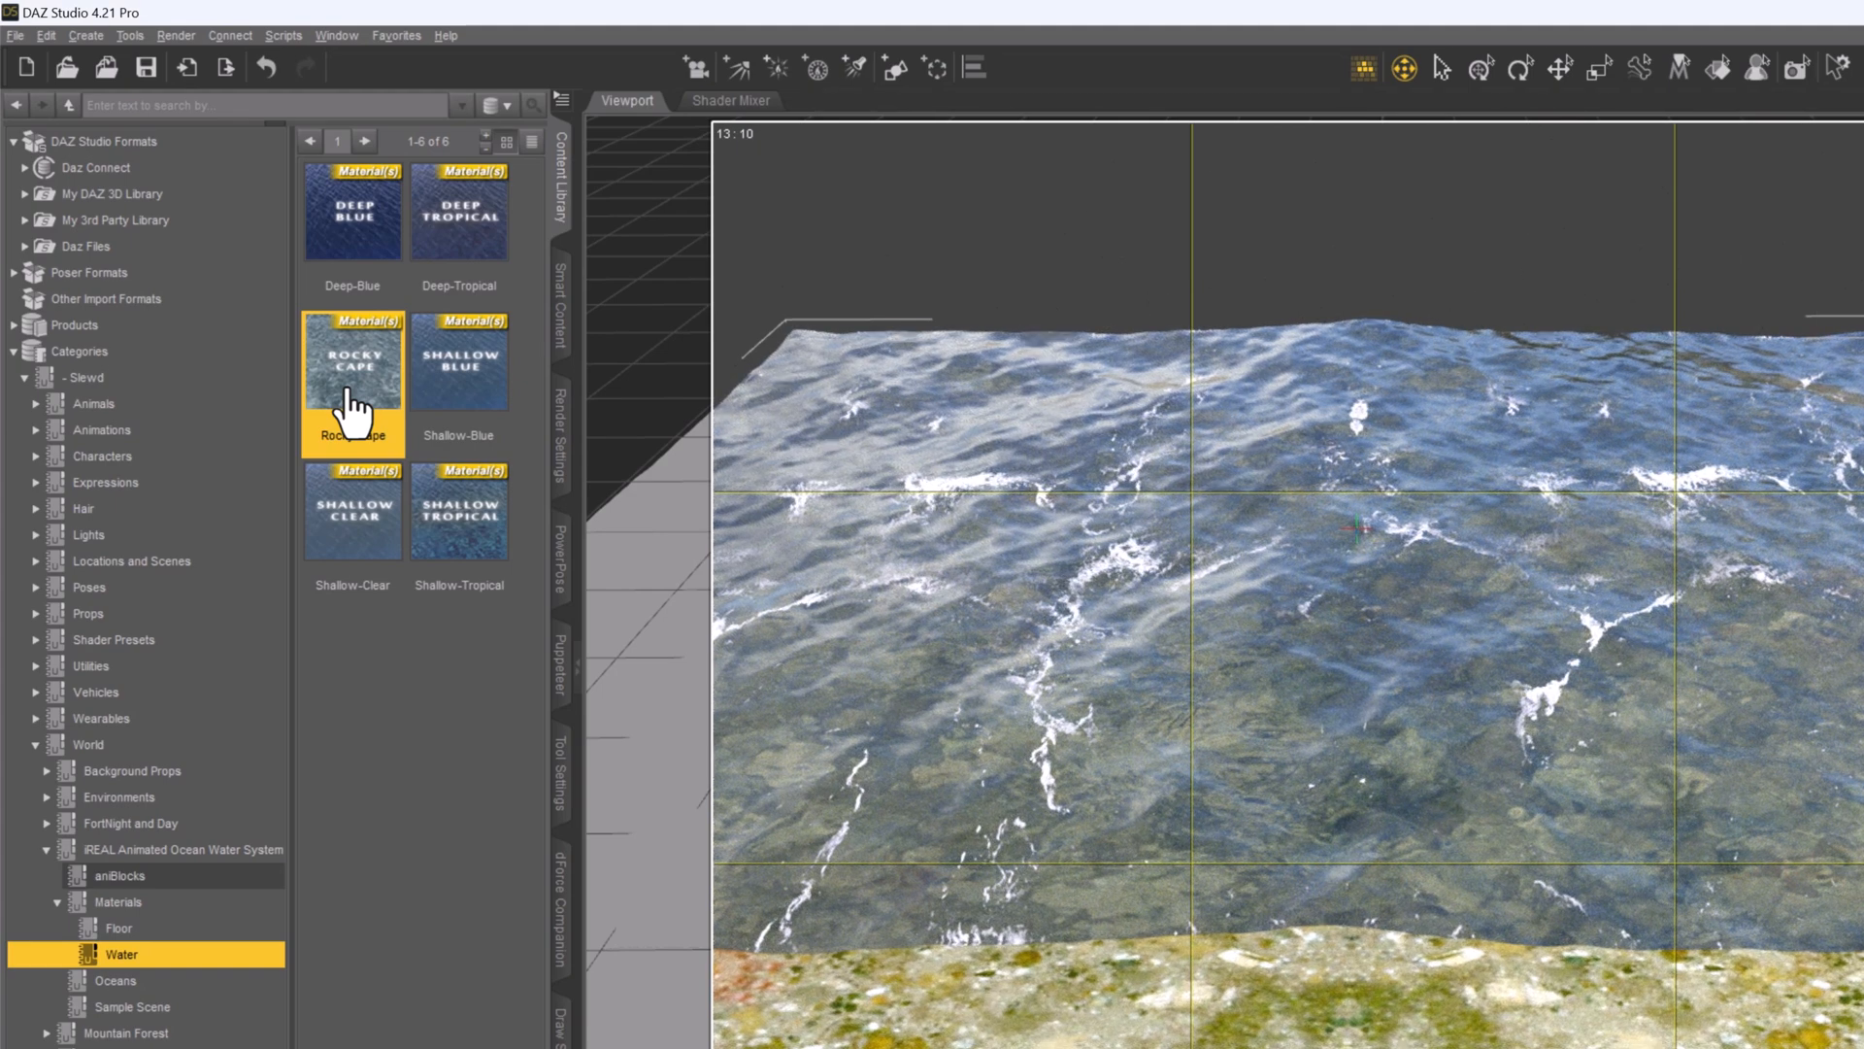
double_click(348, 546)
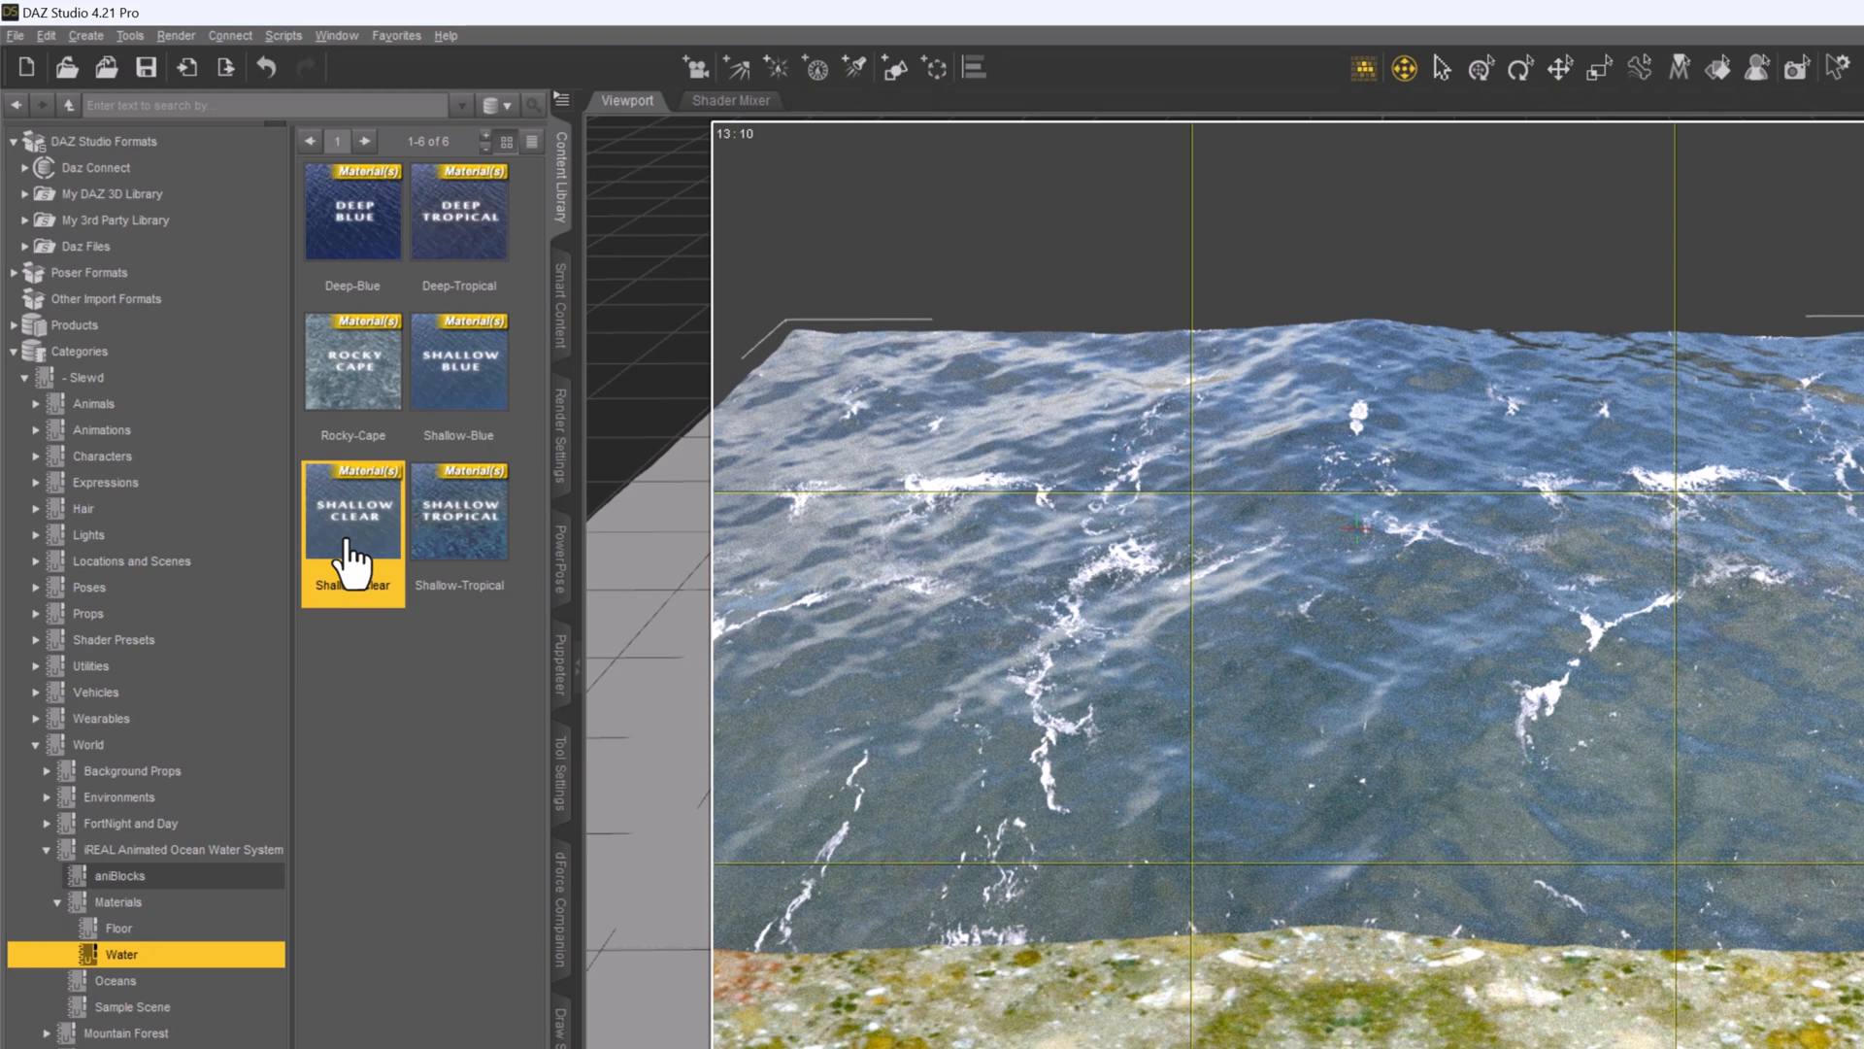
left_click(465, 539)
double_click(466, 537)
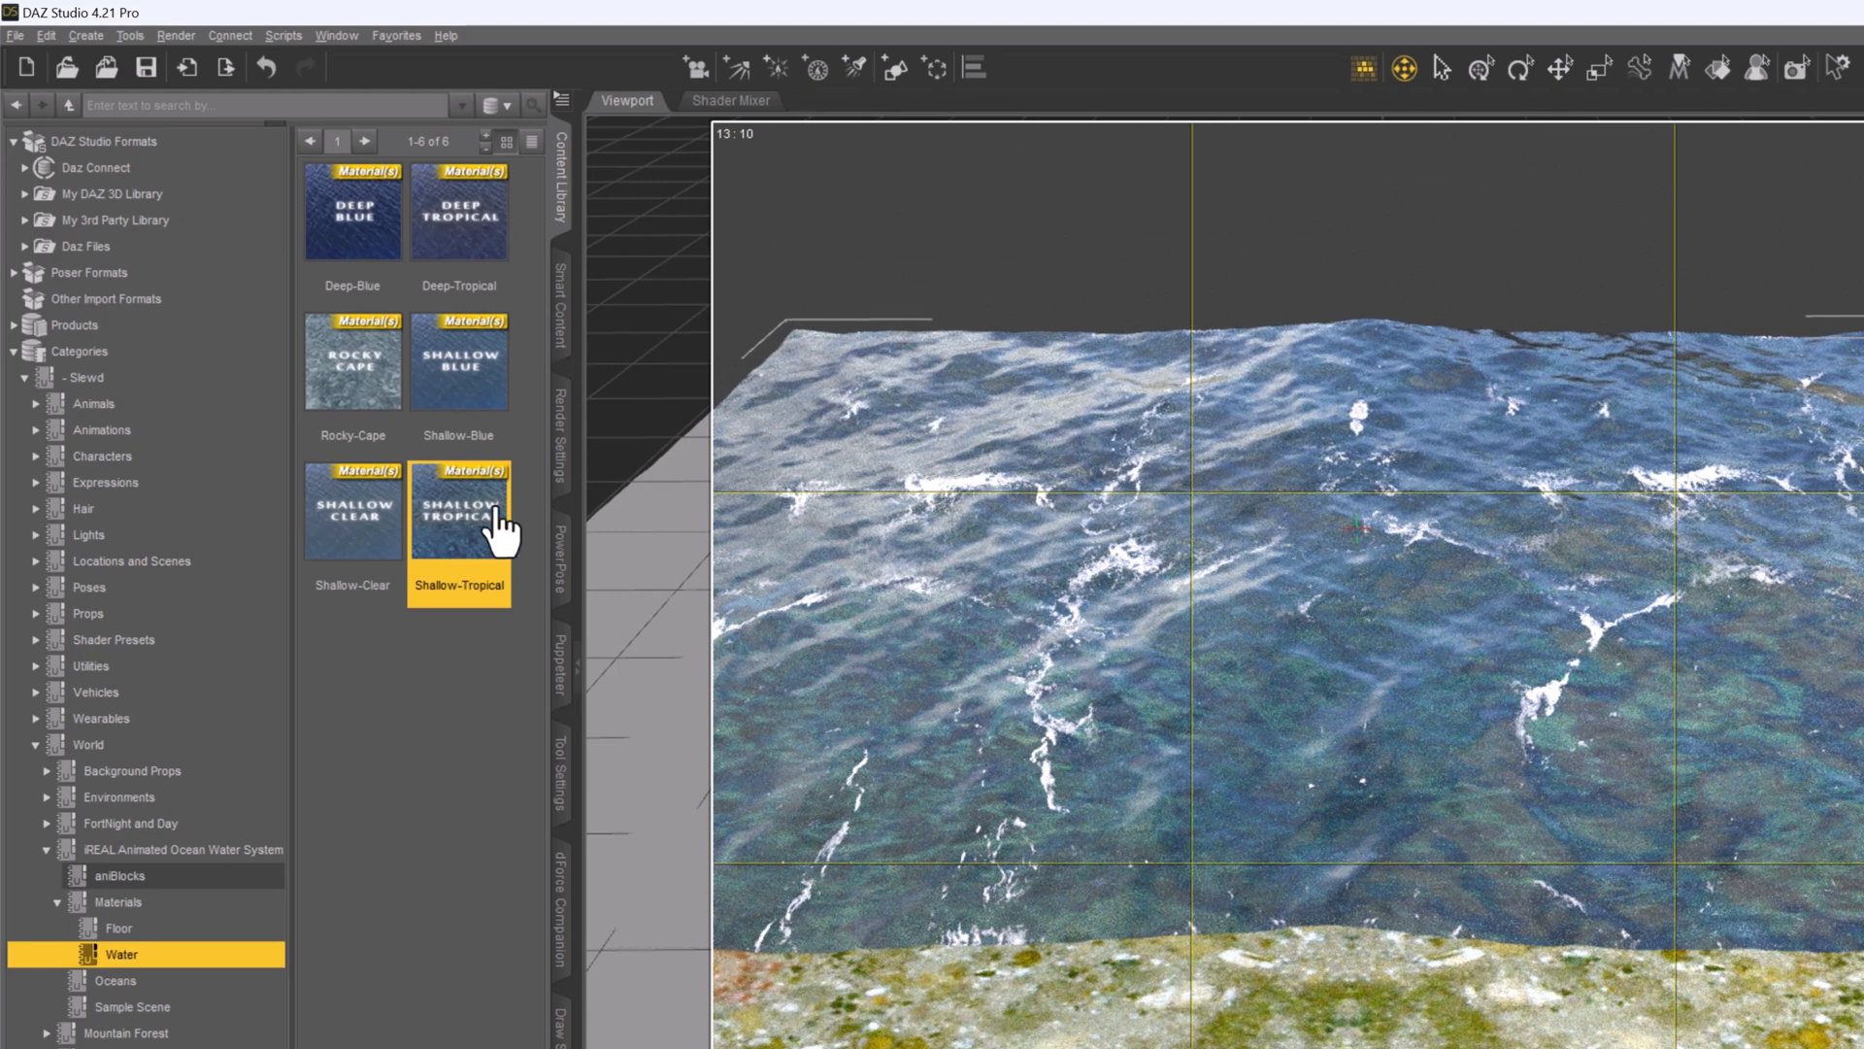
mouse_move(502, 532)
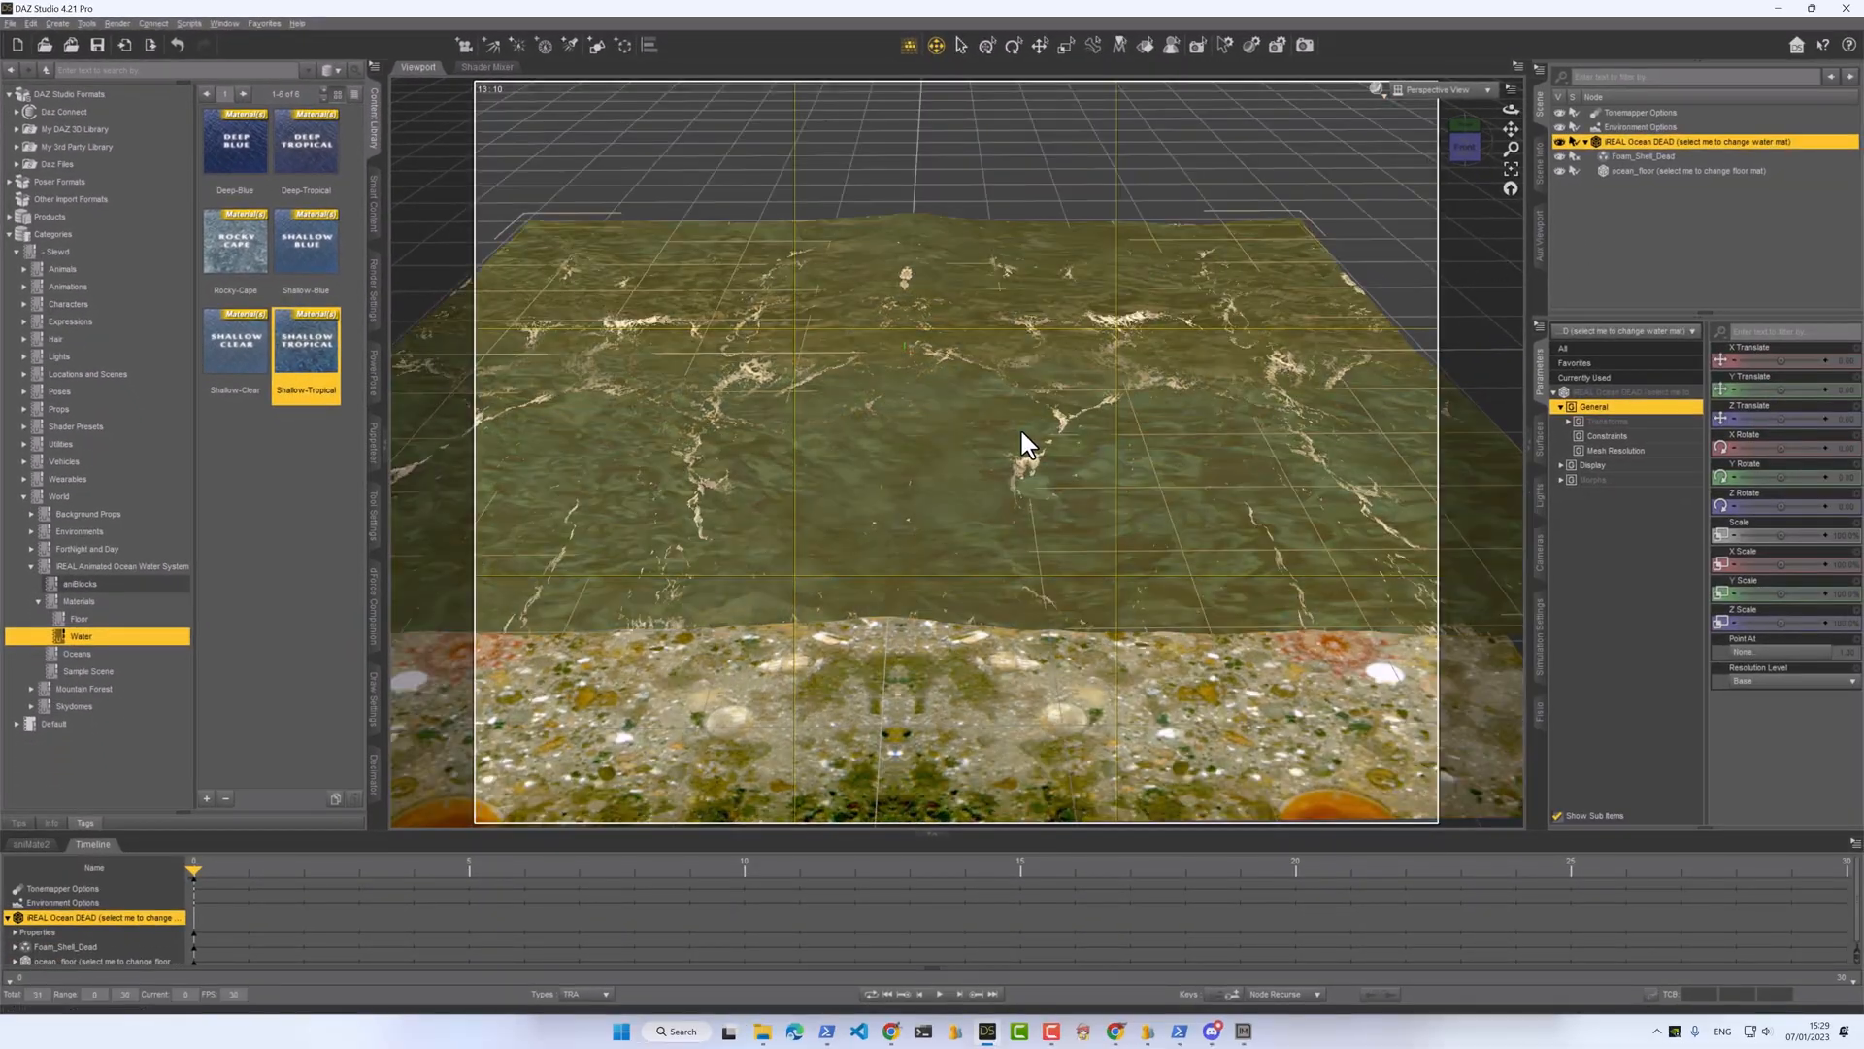
- Preview the water surface in NVIDIA Iray from a closer, steeper angle
mouse_move(1020, 427)
middle_mouse_down()
mouse_move(1019, 389)
mouse_move(1020, 524)
mouse_move(1048, 505)
middle_mouse_up()
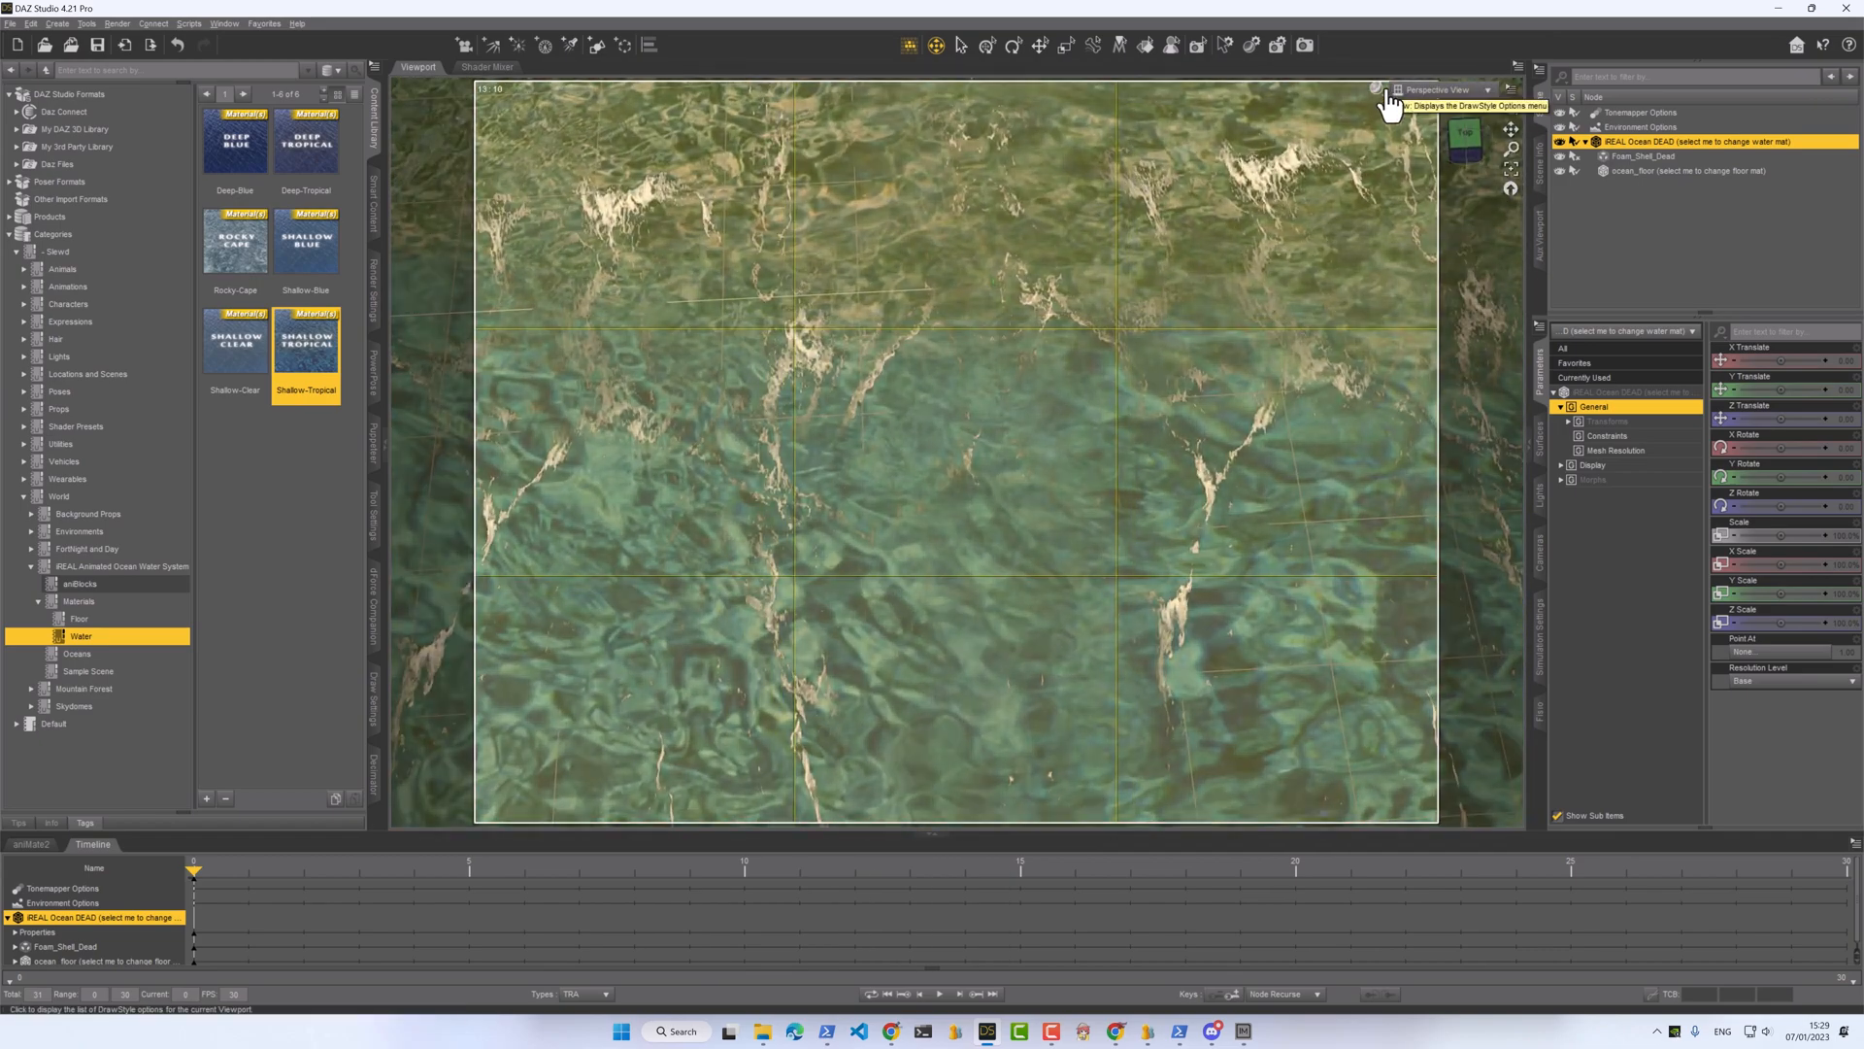
left_click(1377, 90)
left_click(1369, 264)
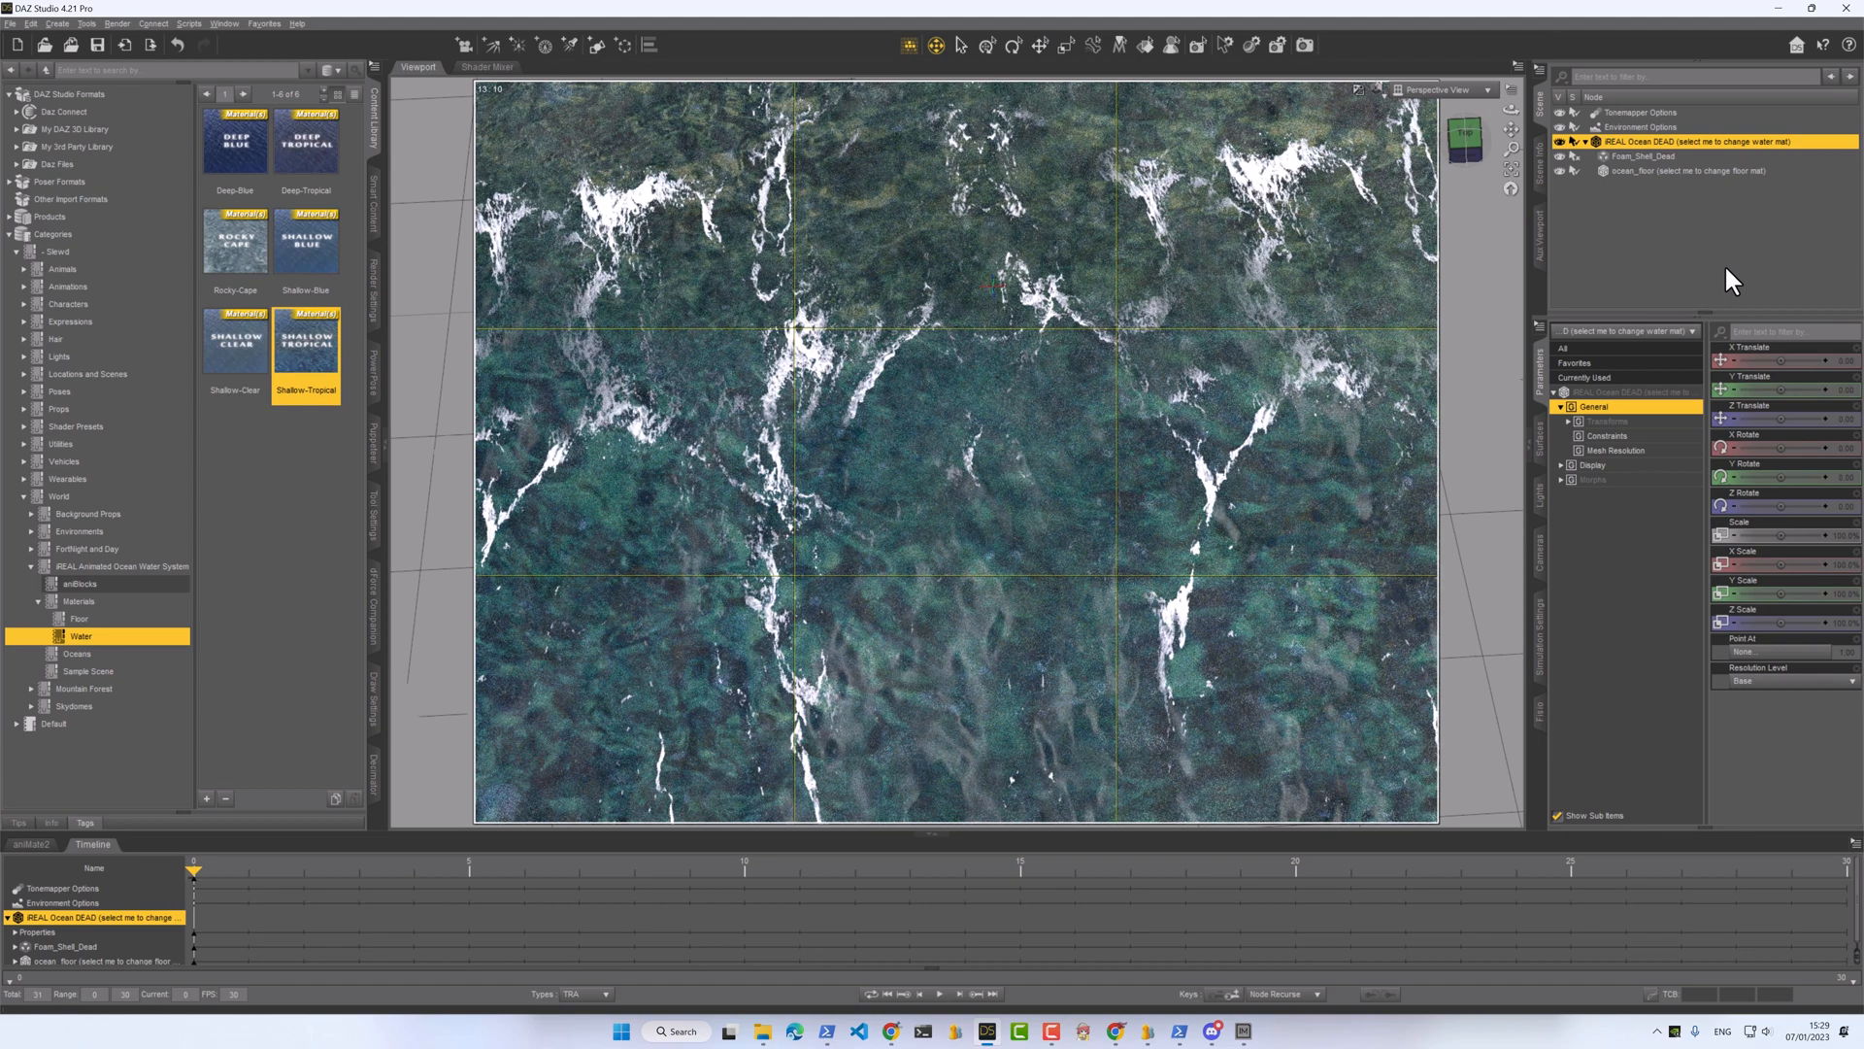
- Hide the Foam_Shell_Dead node and switch the viewport to Top View
left_click(1558, 156)
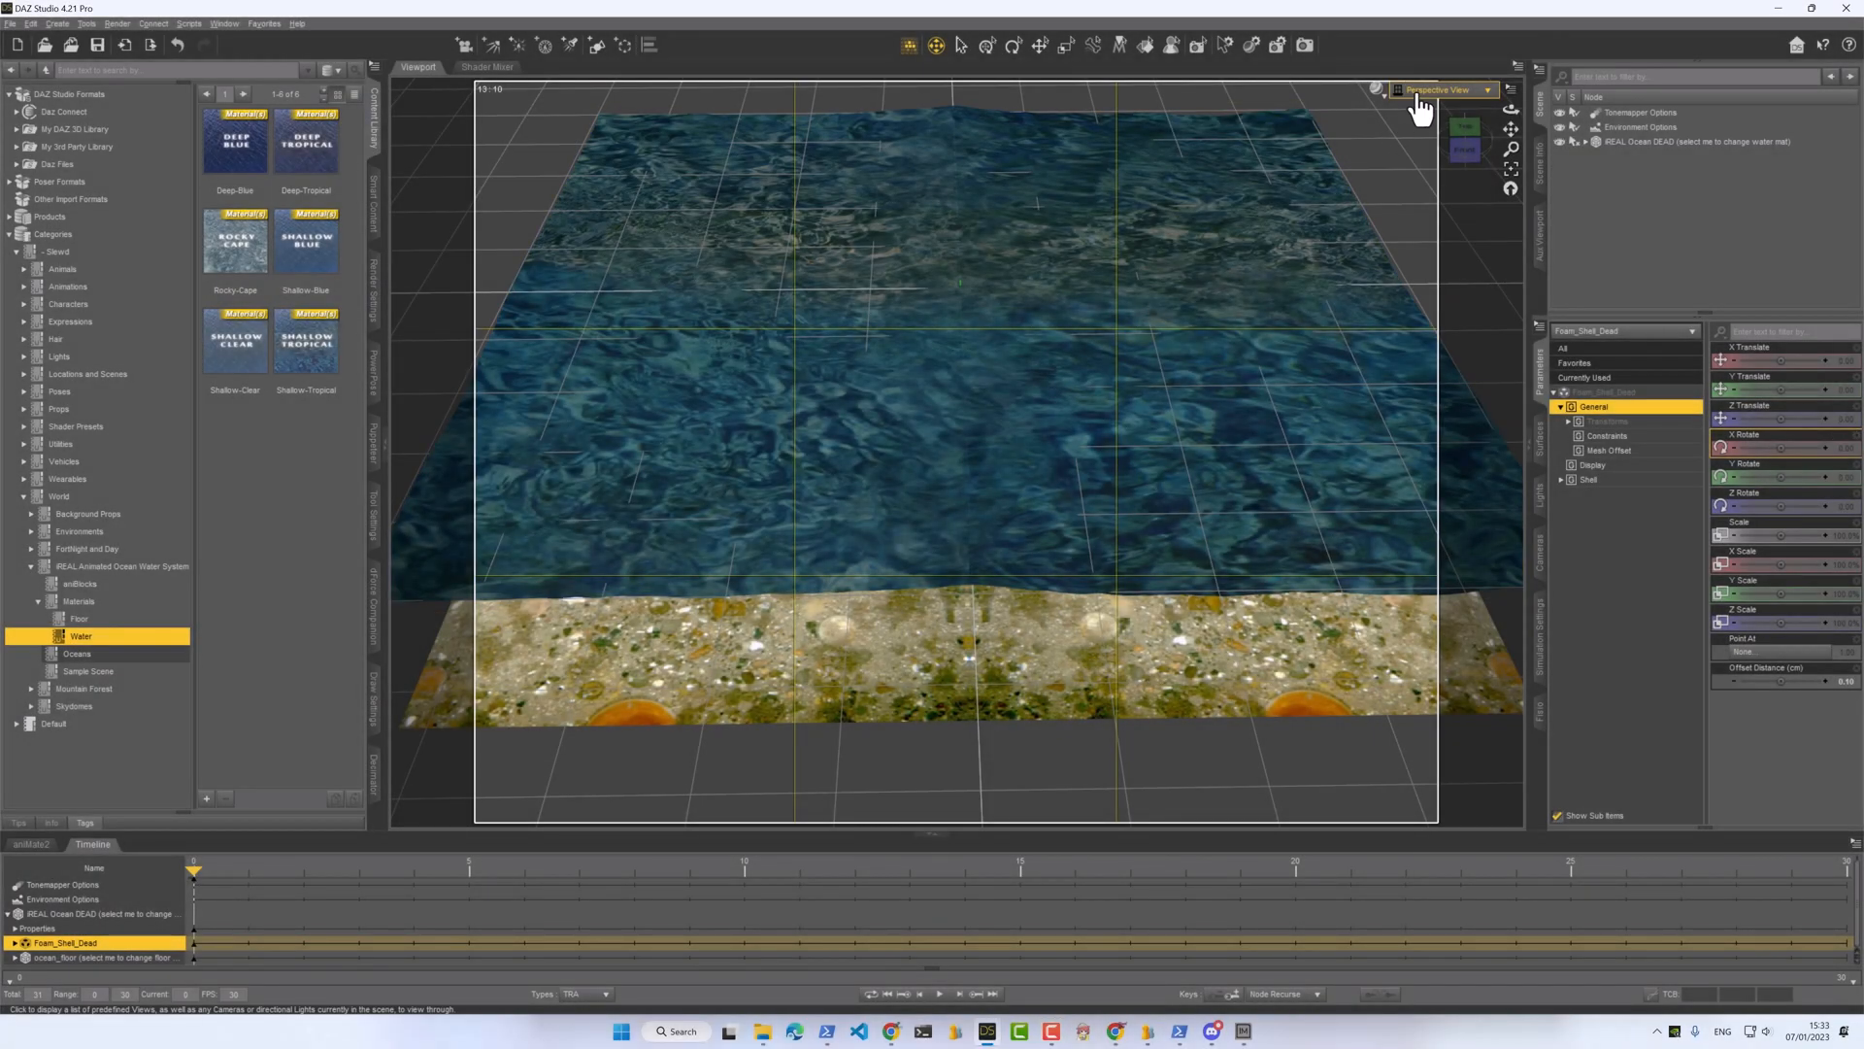
left_click(1418, 93)
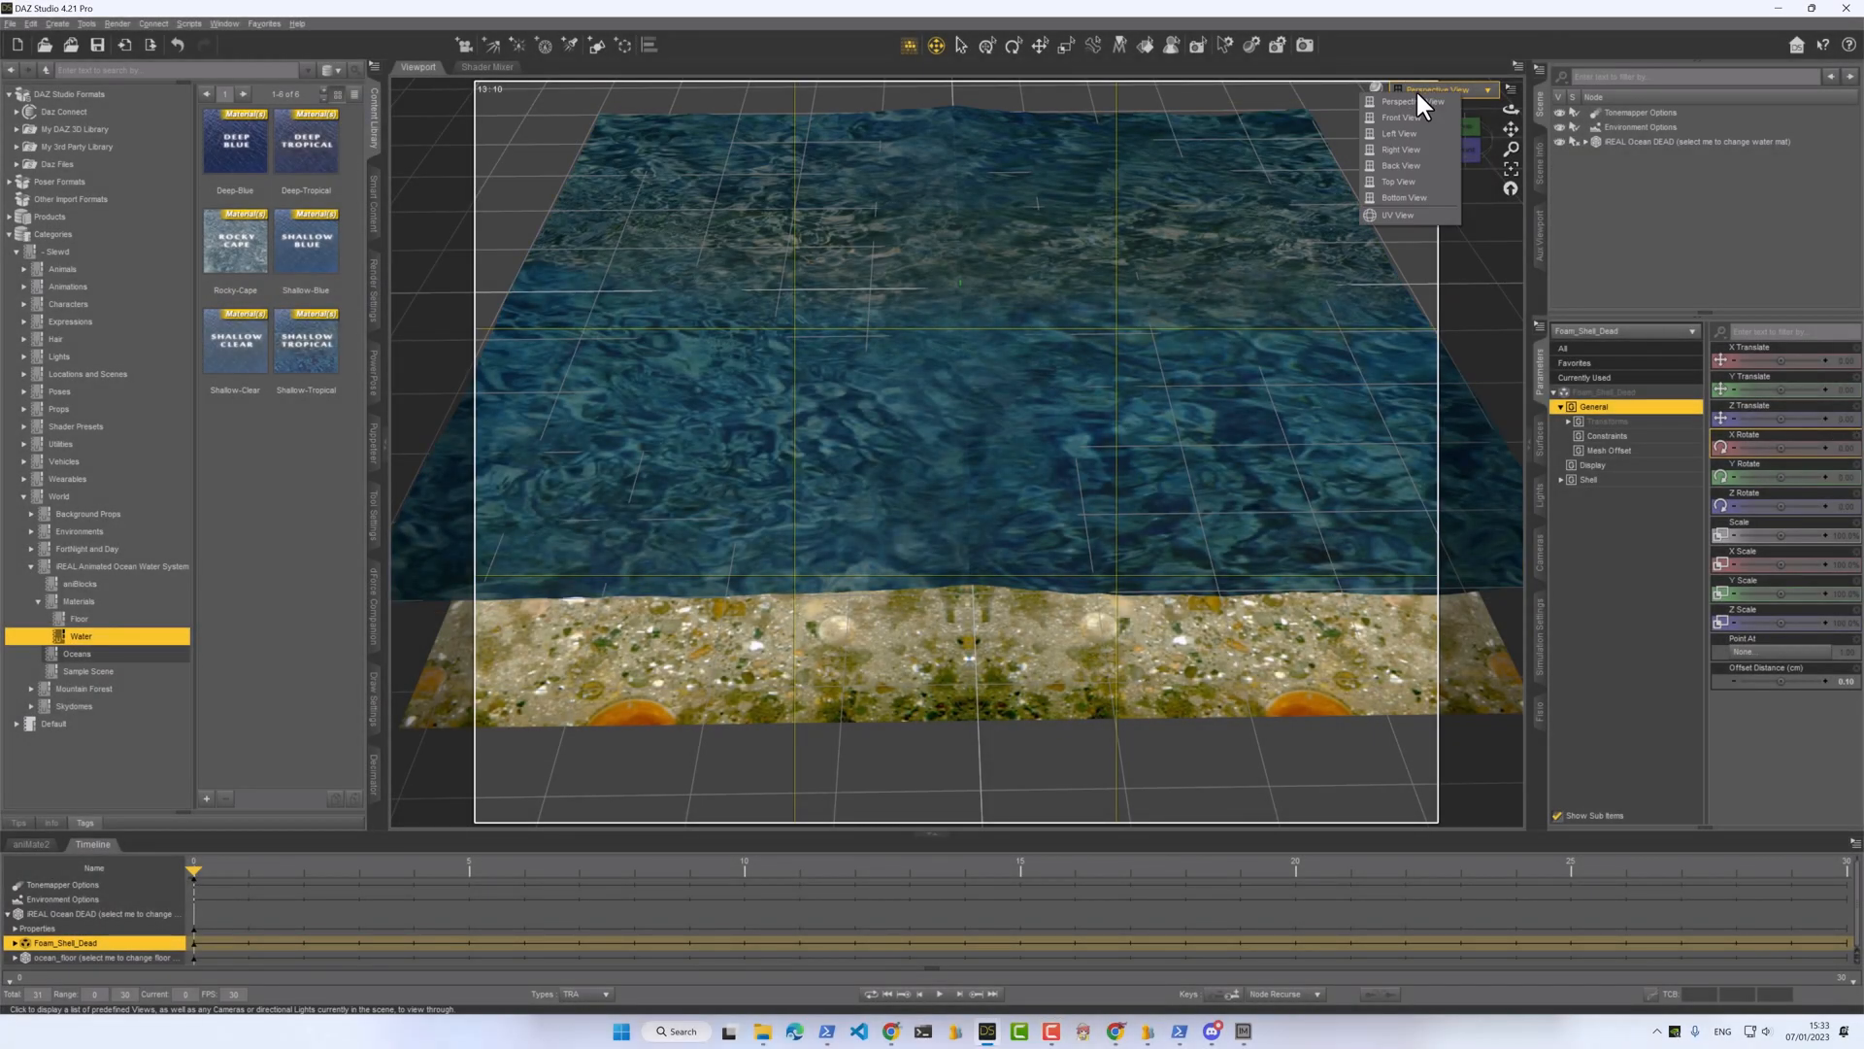
left_click(1400, 183)
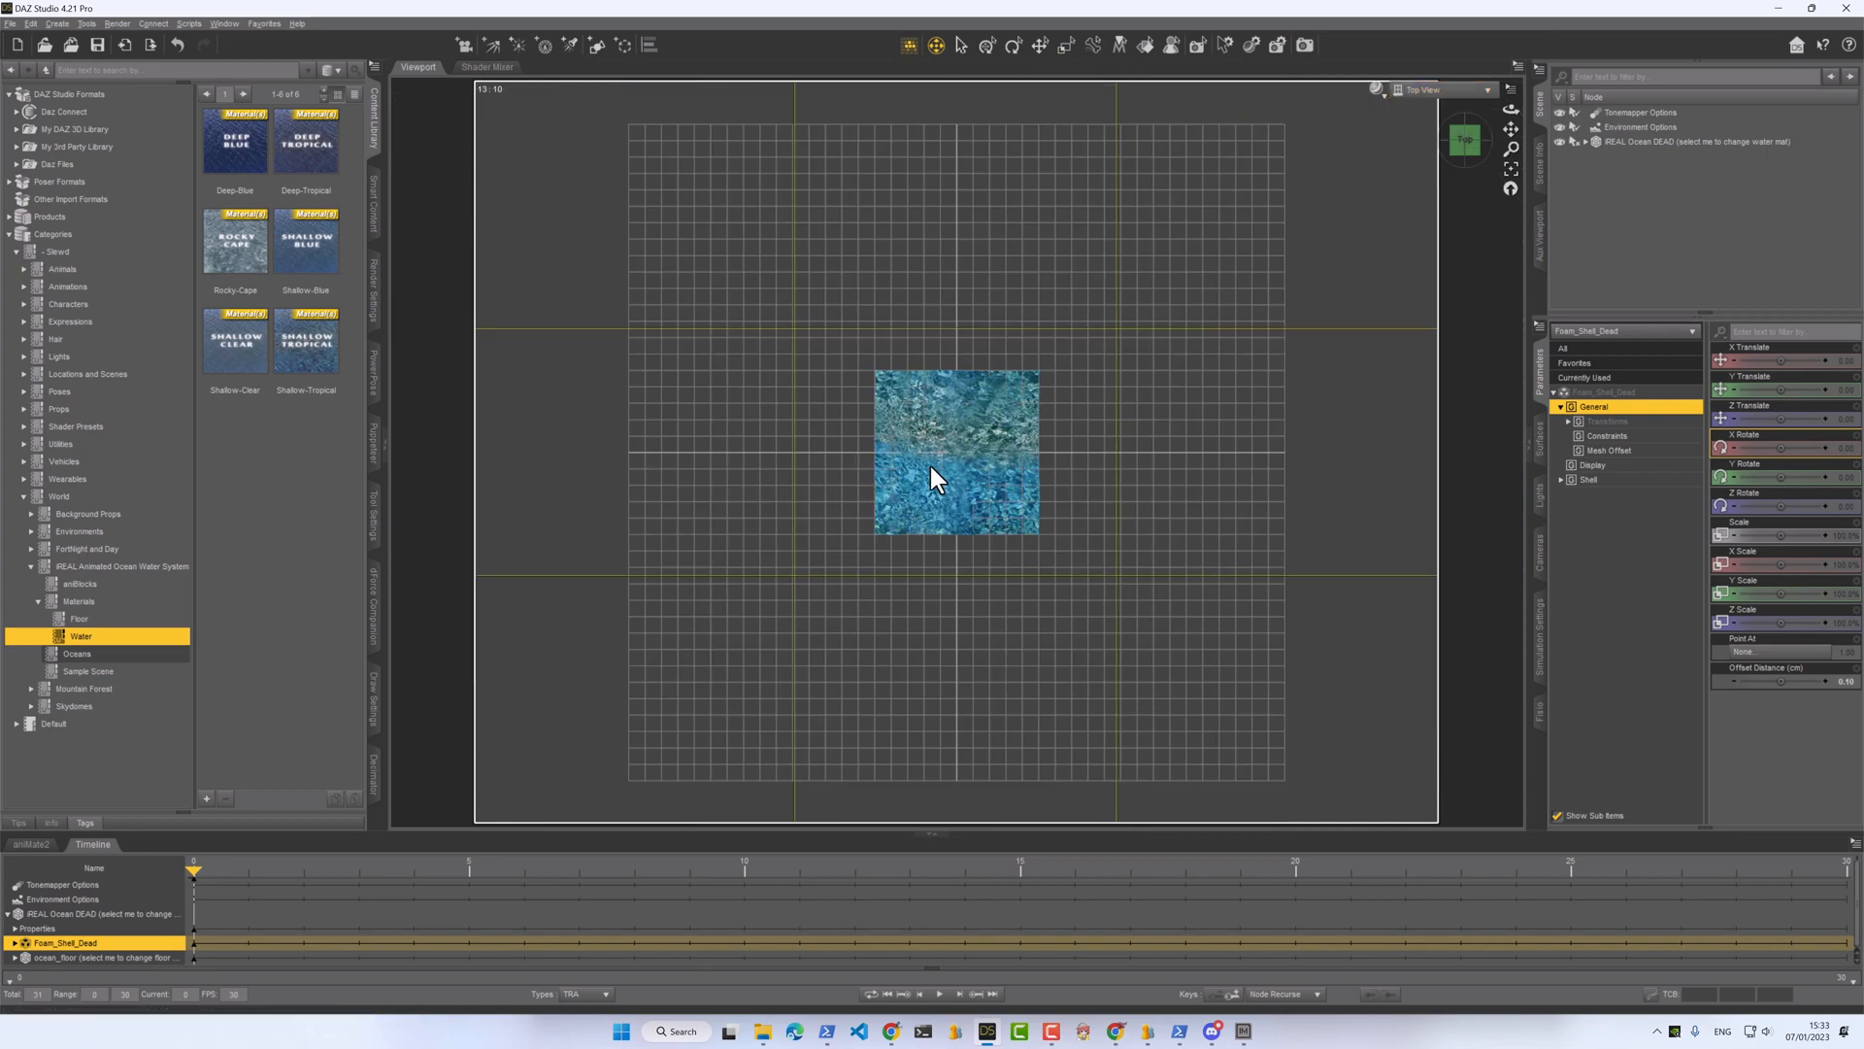
- Set the X Translate of iREAL Ocean DEAD to 20000 to move the original out of the scene's centre
left_click(1651, 143)
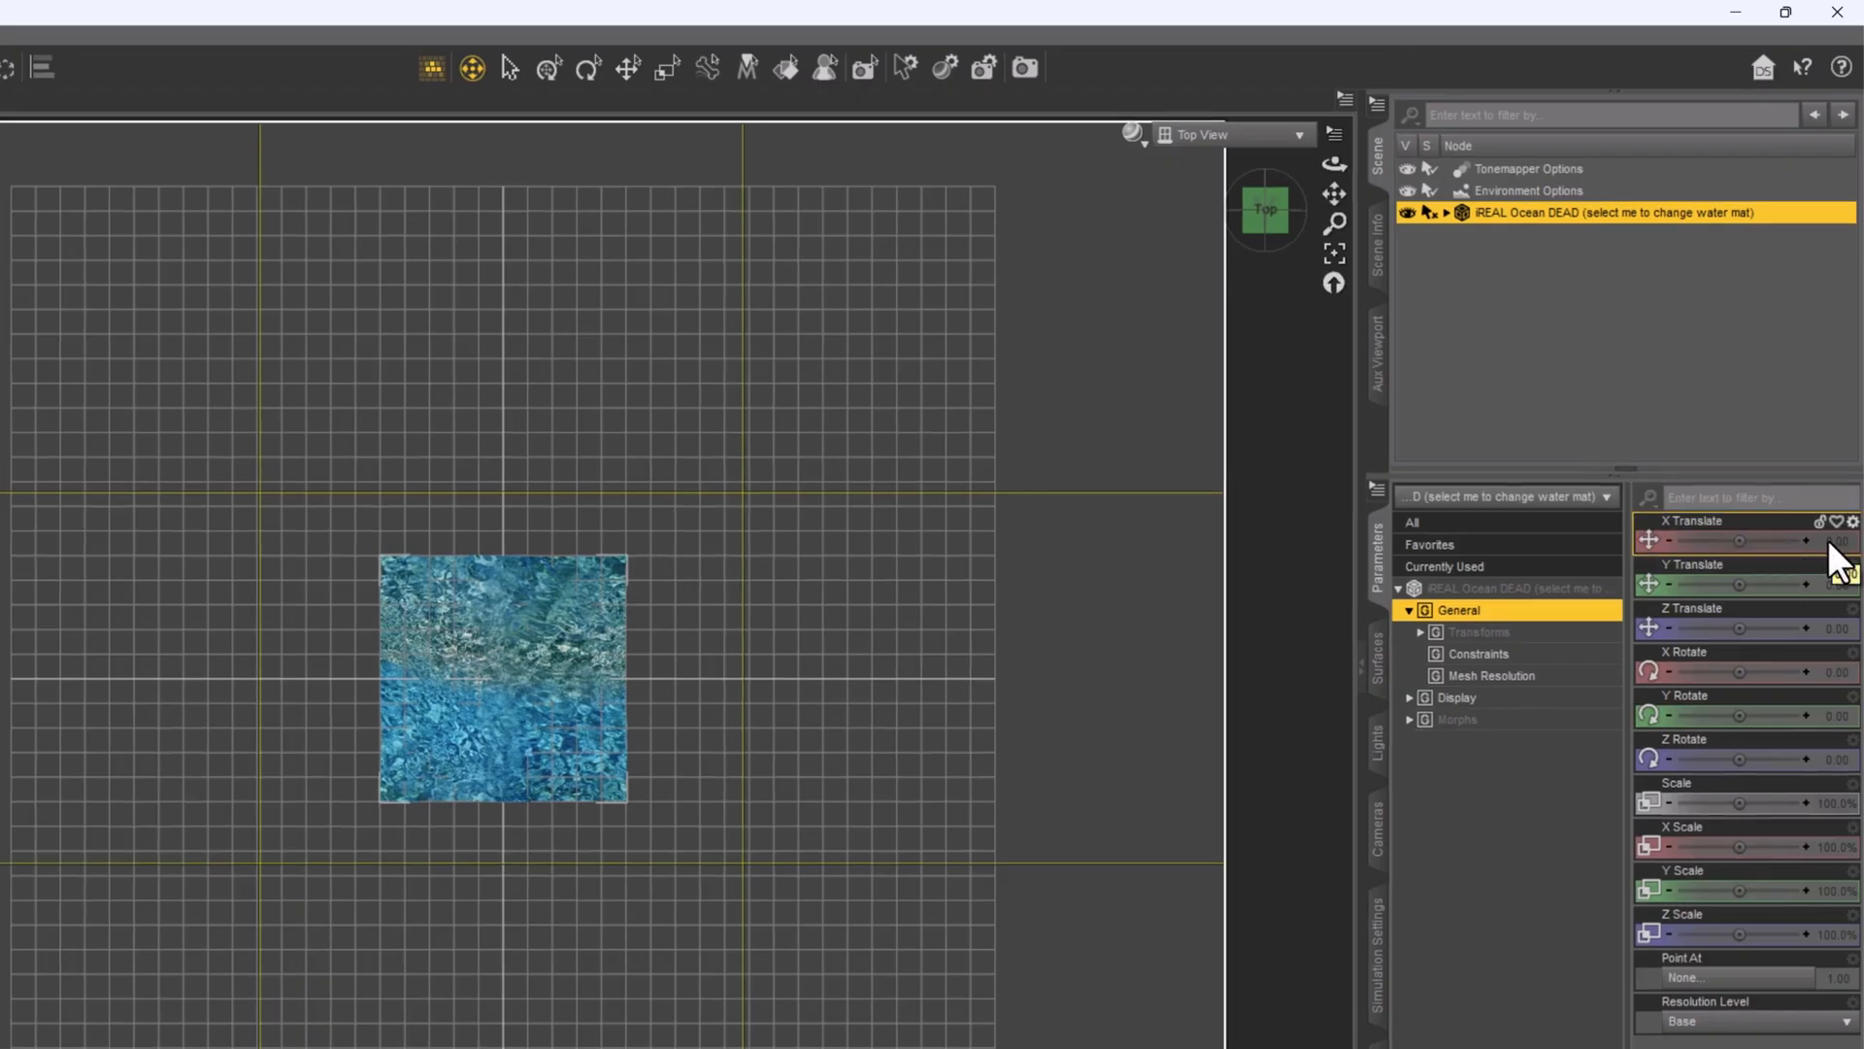
left_click(1828, 539)
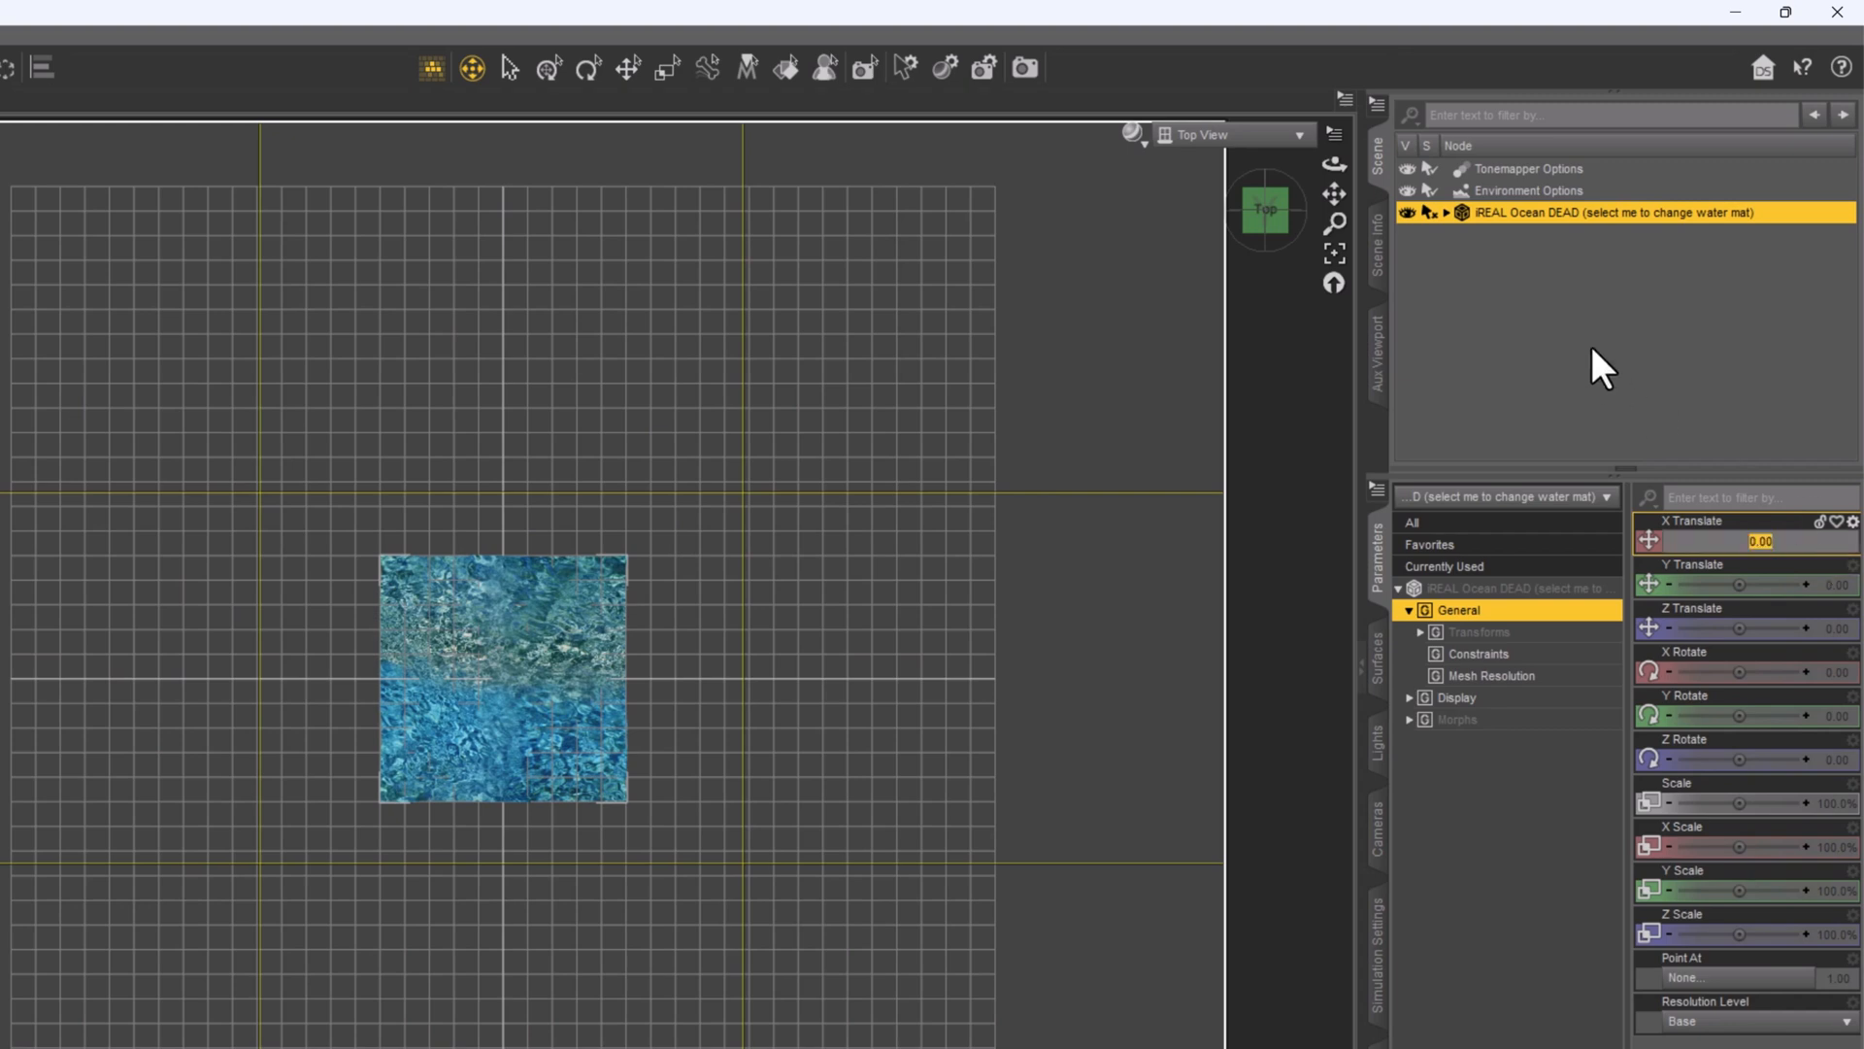
type("20000")
key("Return")
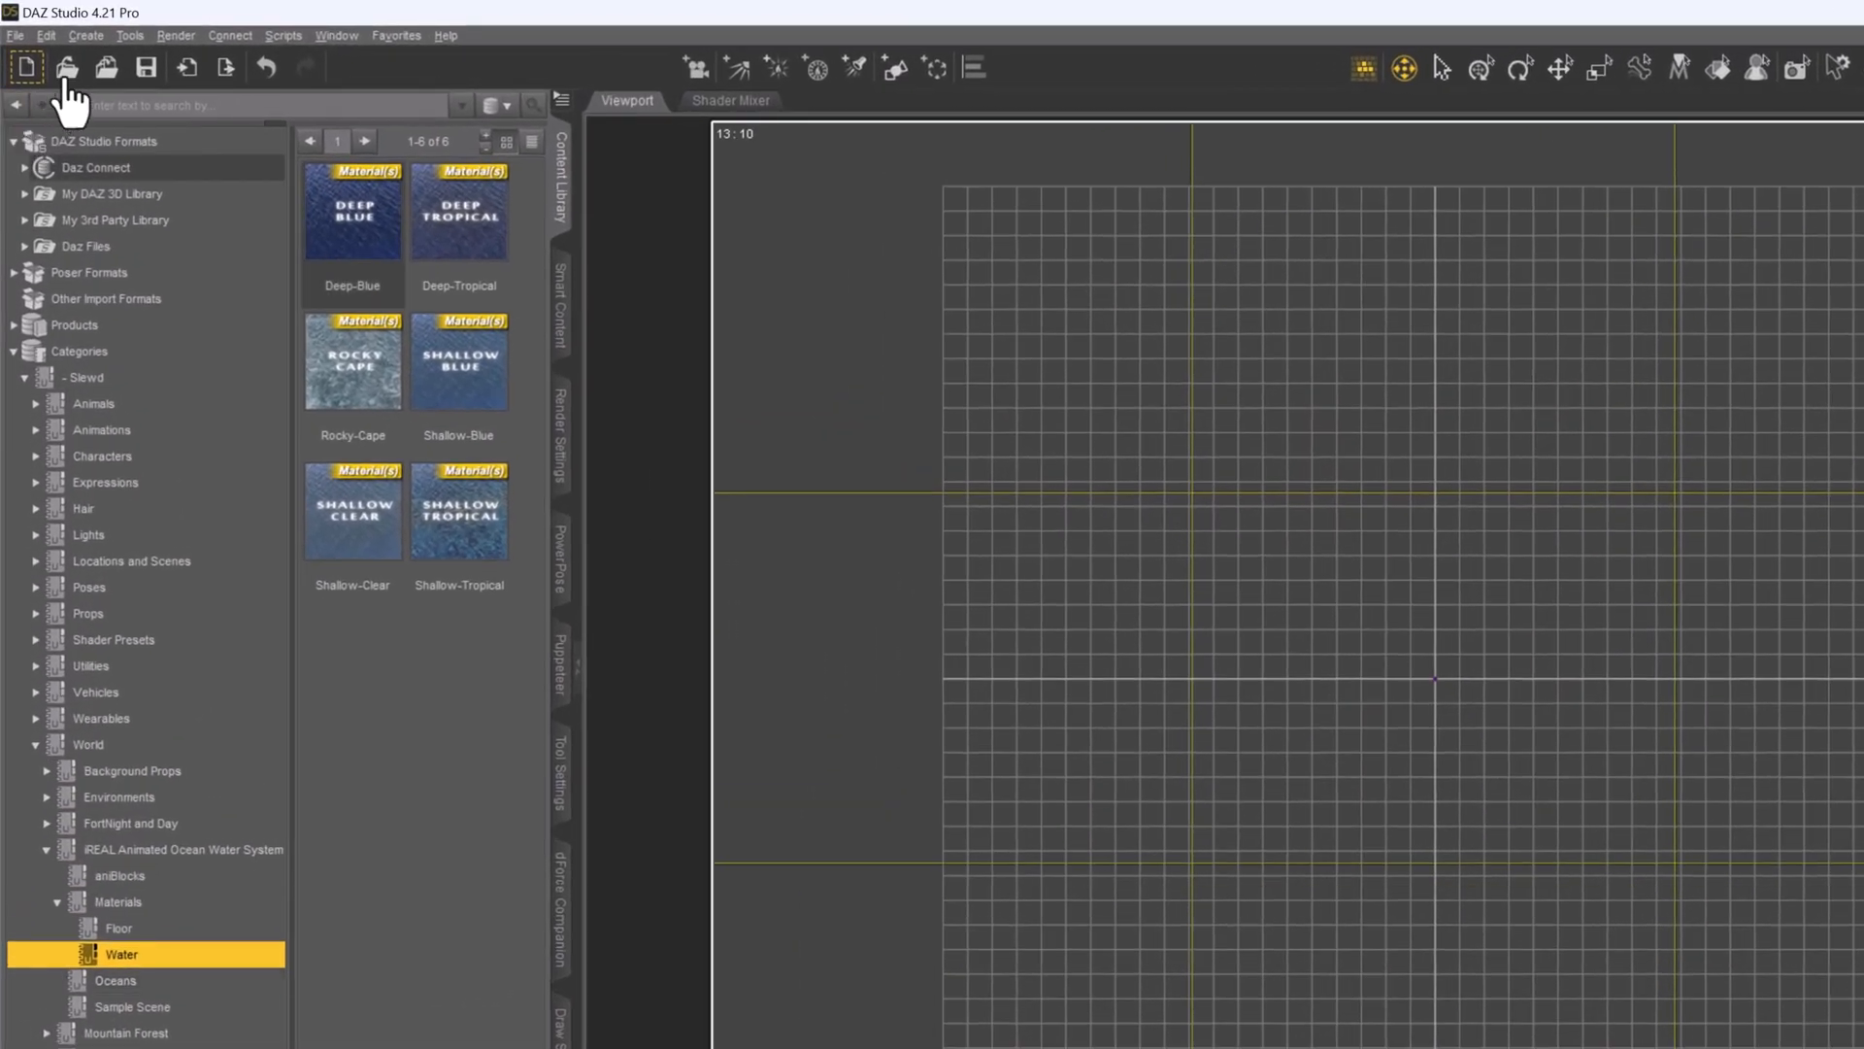
- Create 10 node instances of iREAL Ocean DEAD in a group labelled "Instance Group 0"
left_click(85, 35)
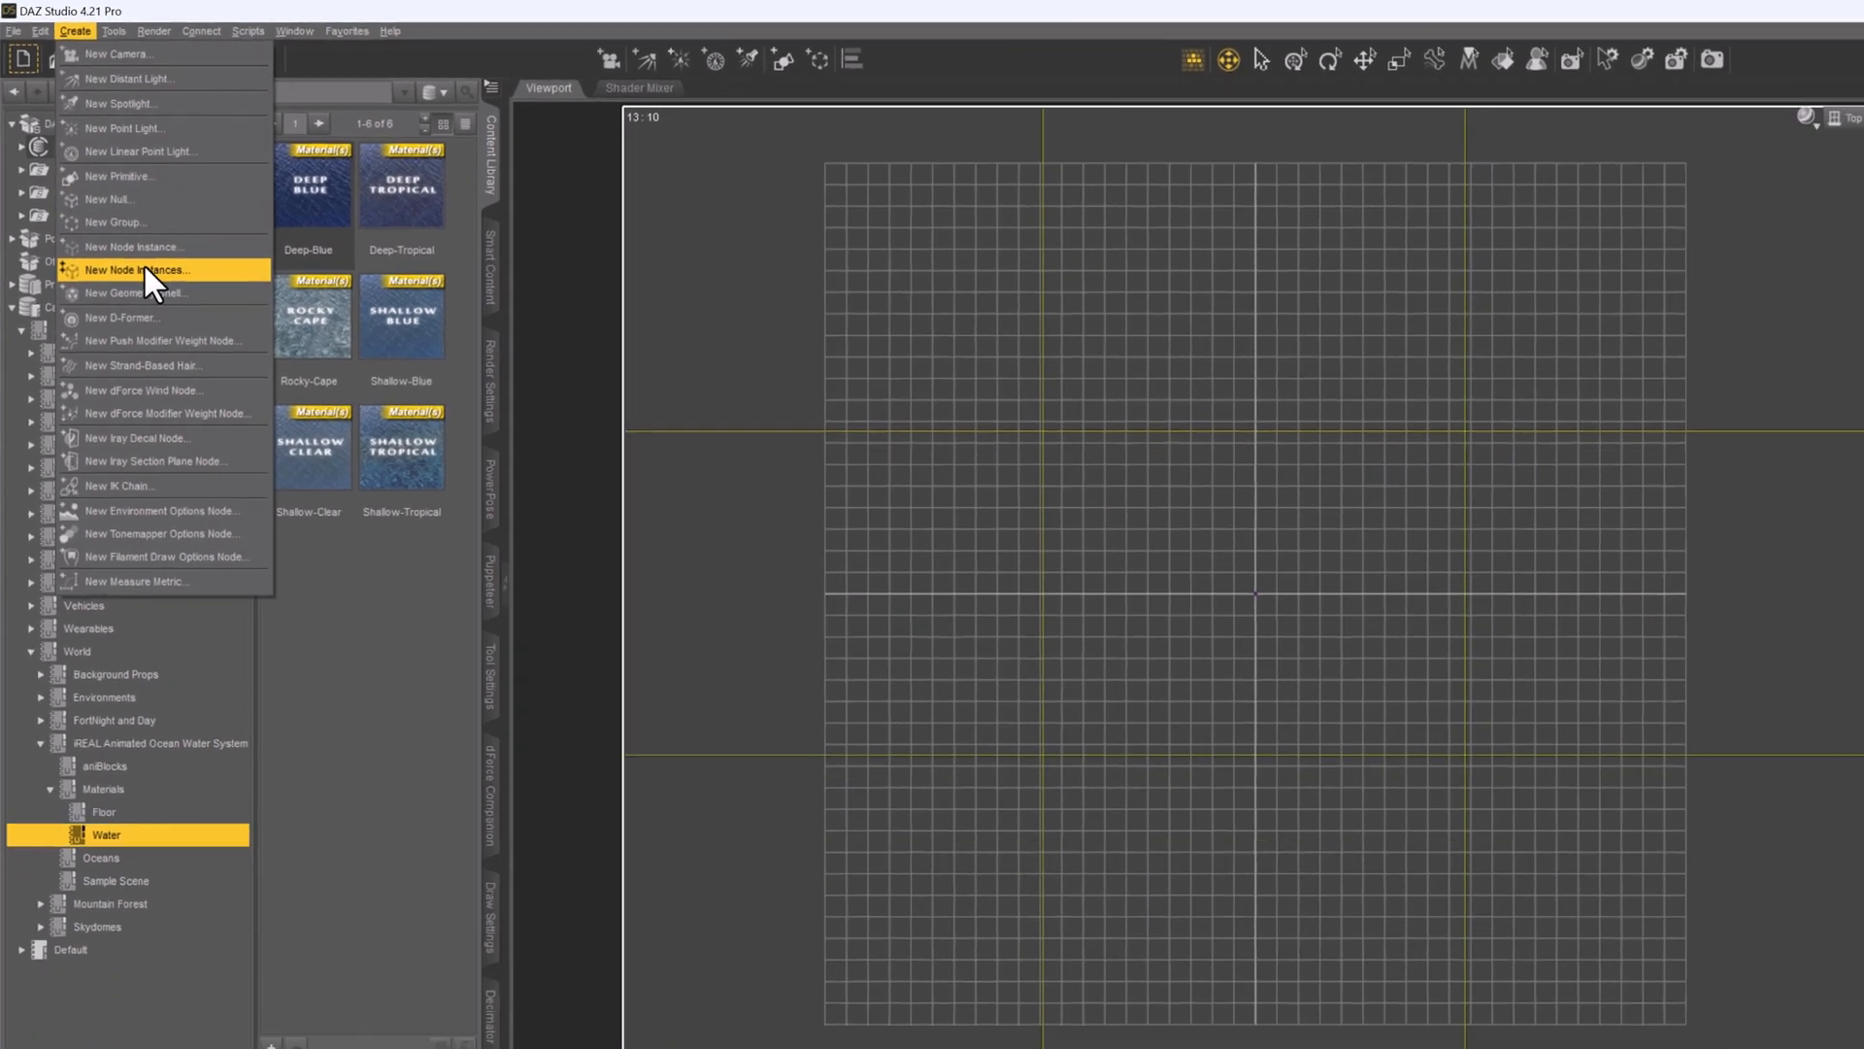
left_click(165, 308)
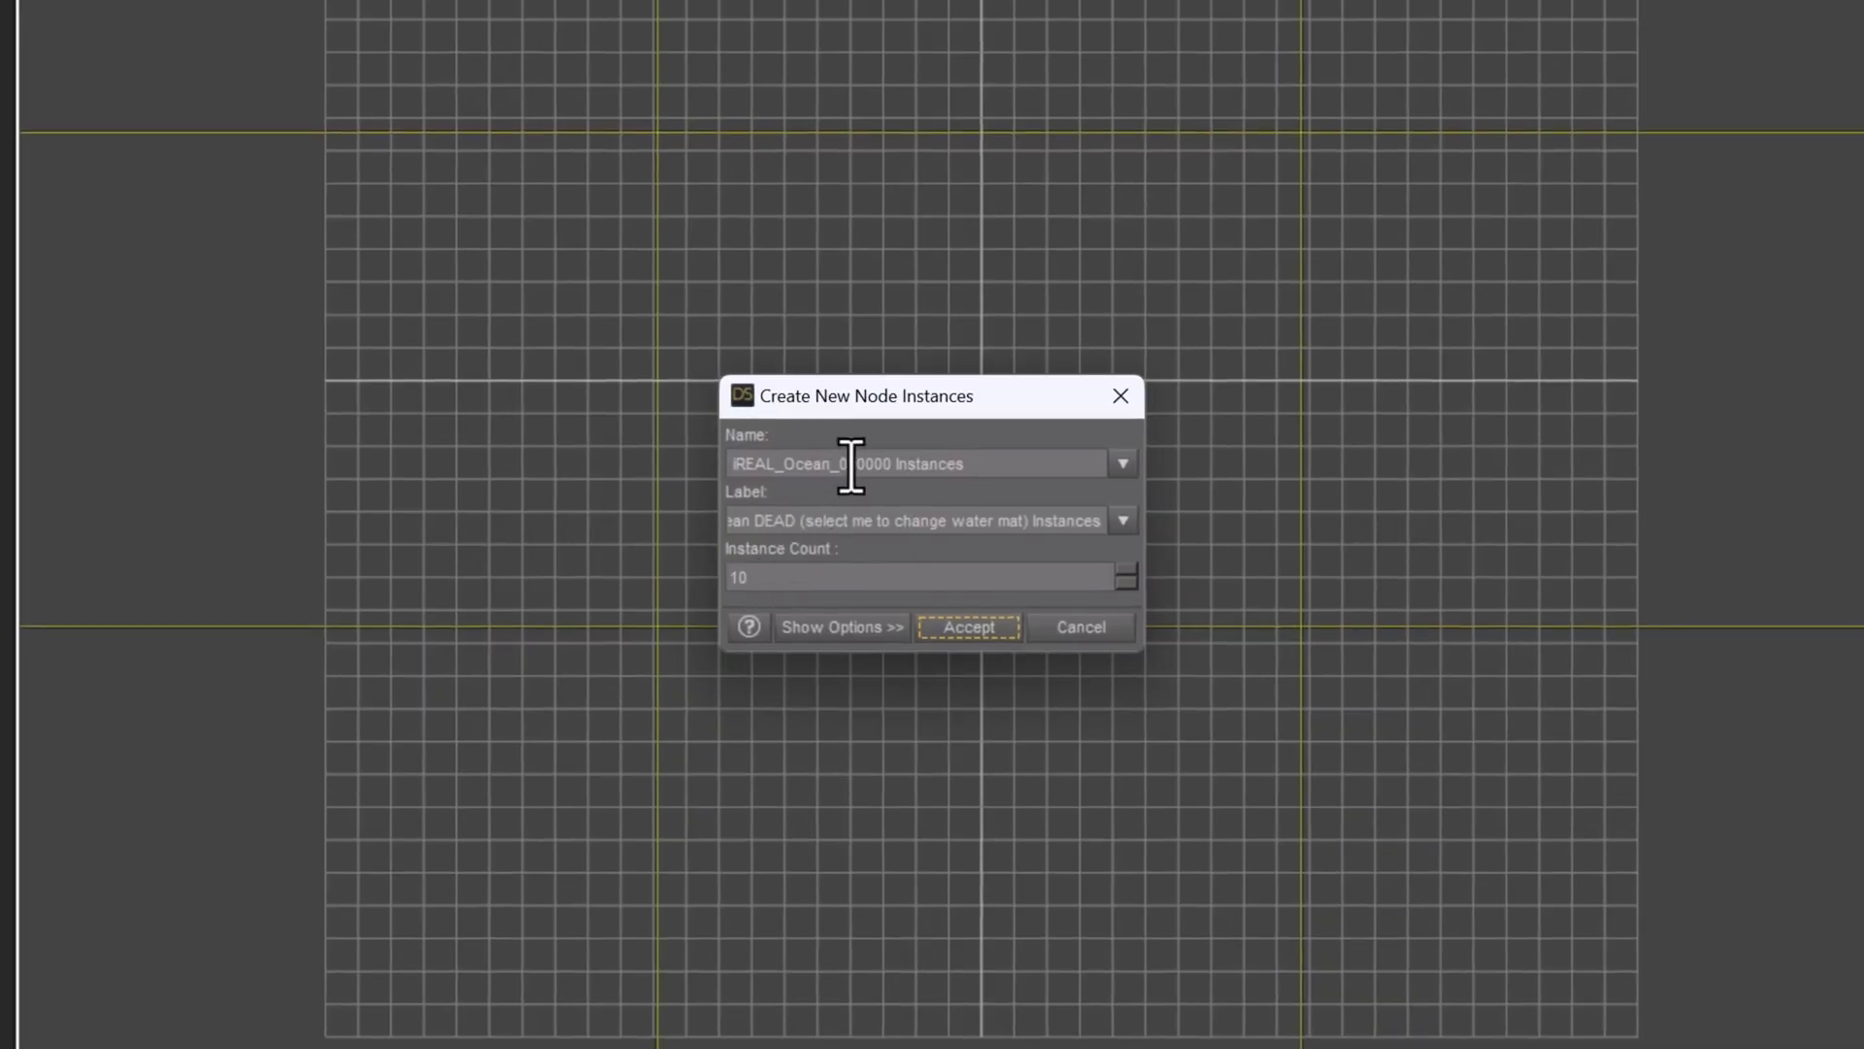
left_click(817, 521)
key("ctrl+a")
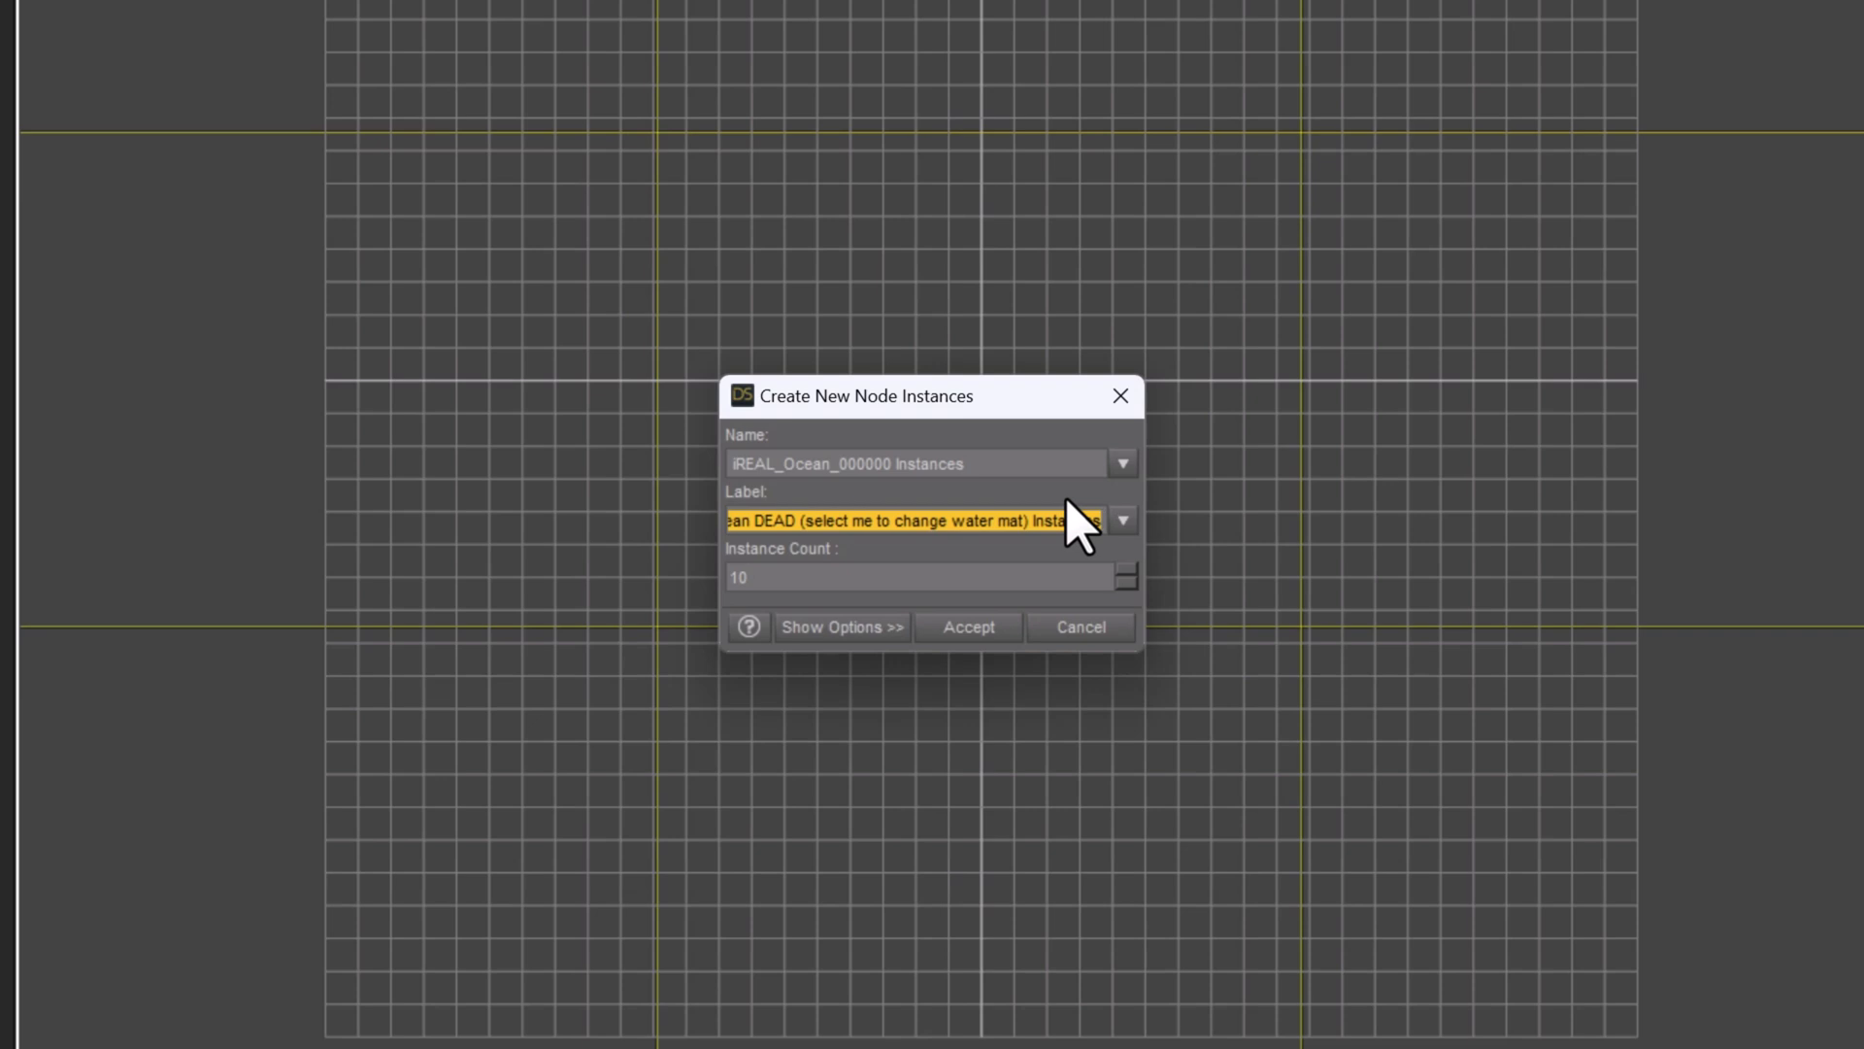
type("Instance Group 0")
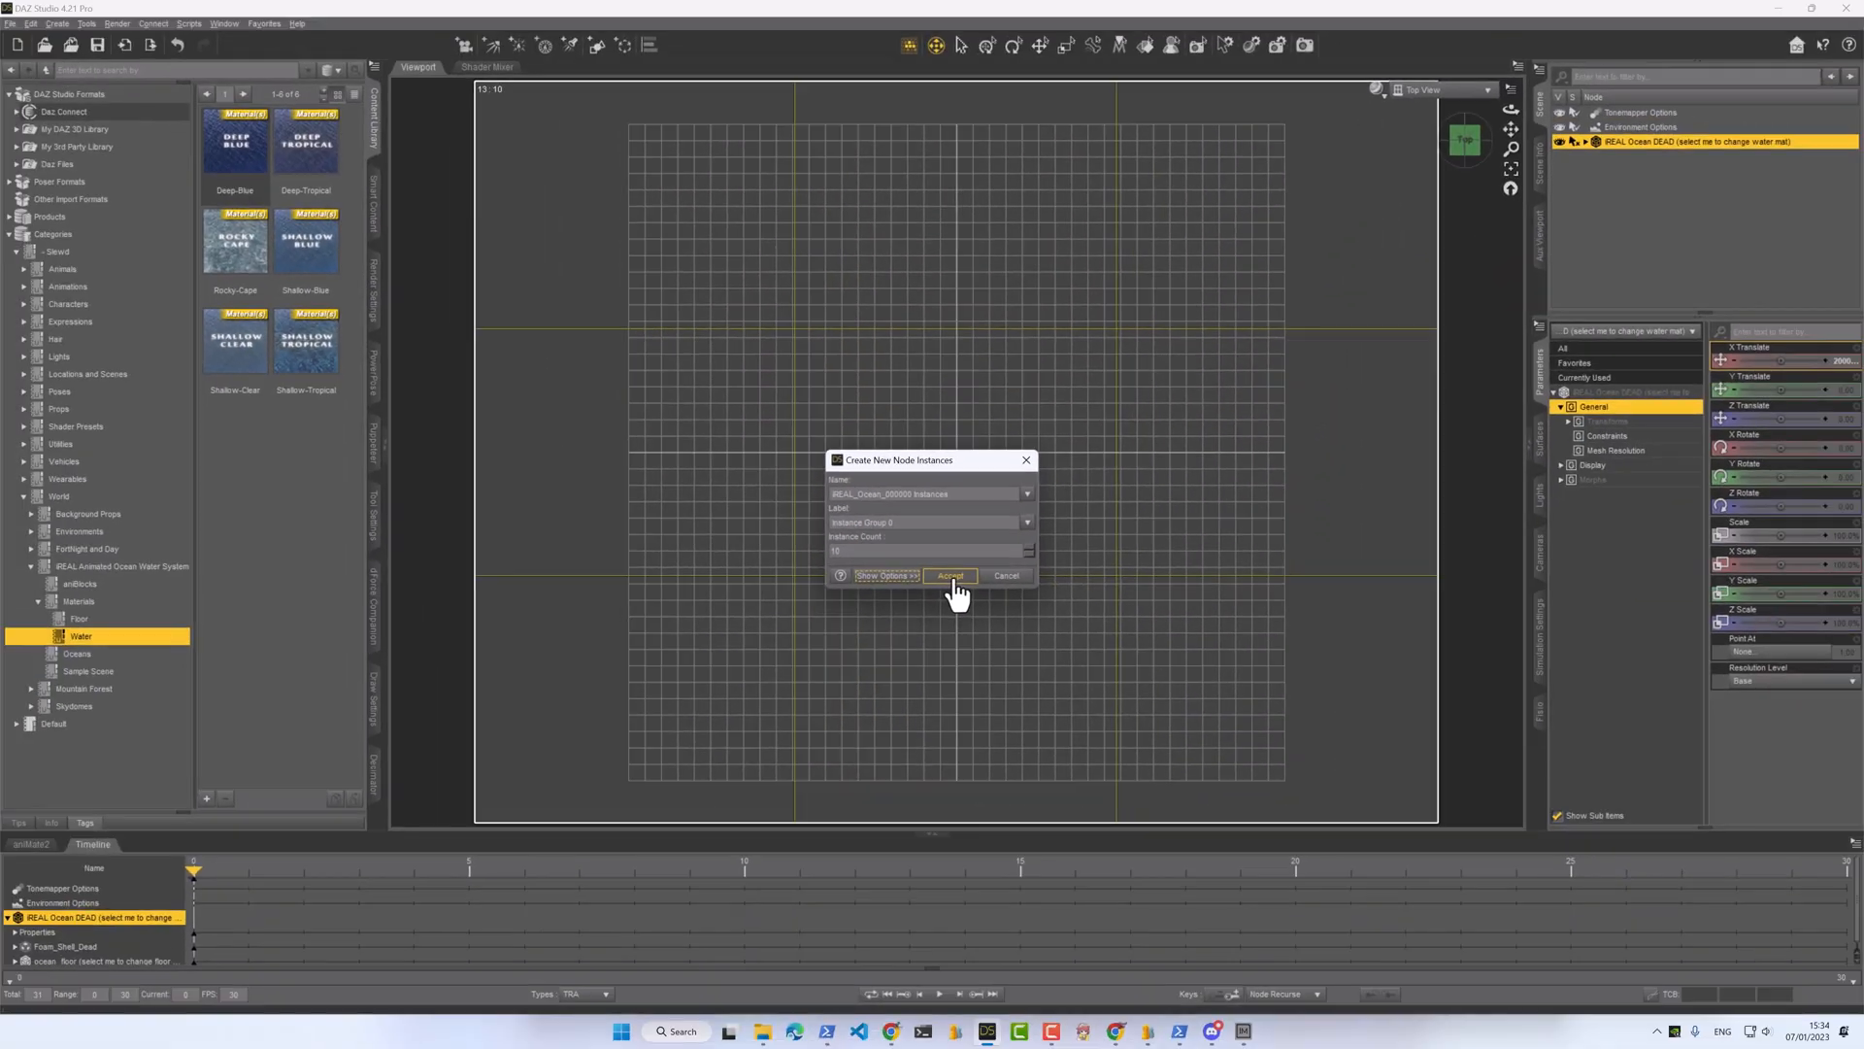
left_click(953, 576)
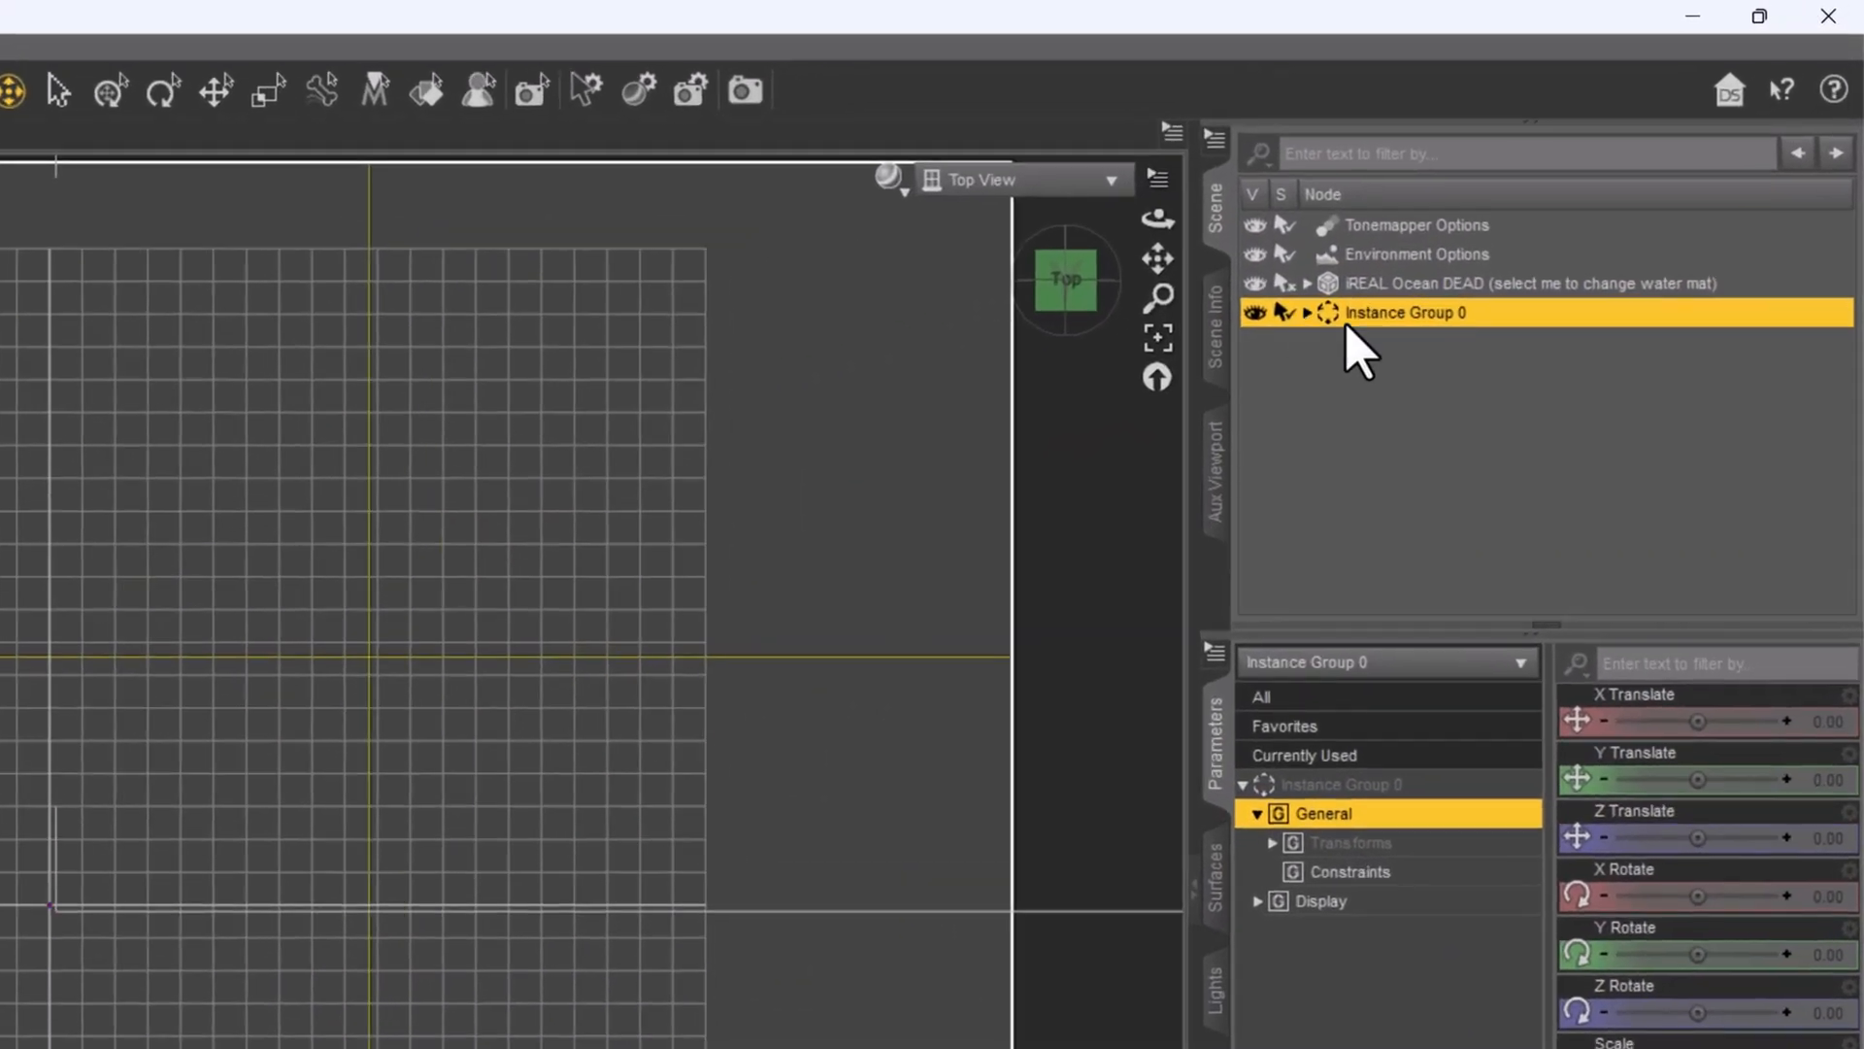
- Expand Instance Group 0 and set the first ocean instance's X Translate and Z Translate to 0
left_click(1306, 313)
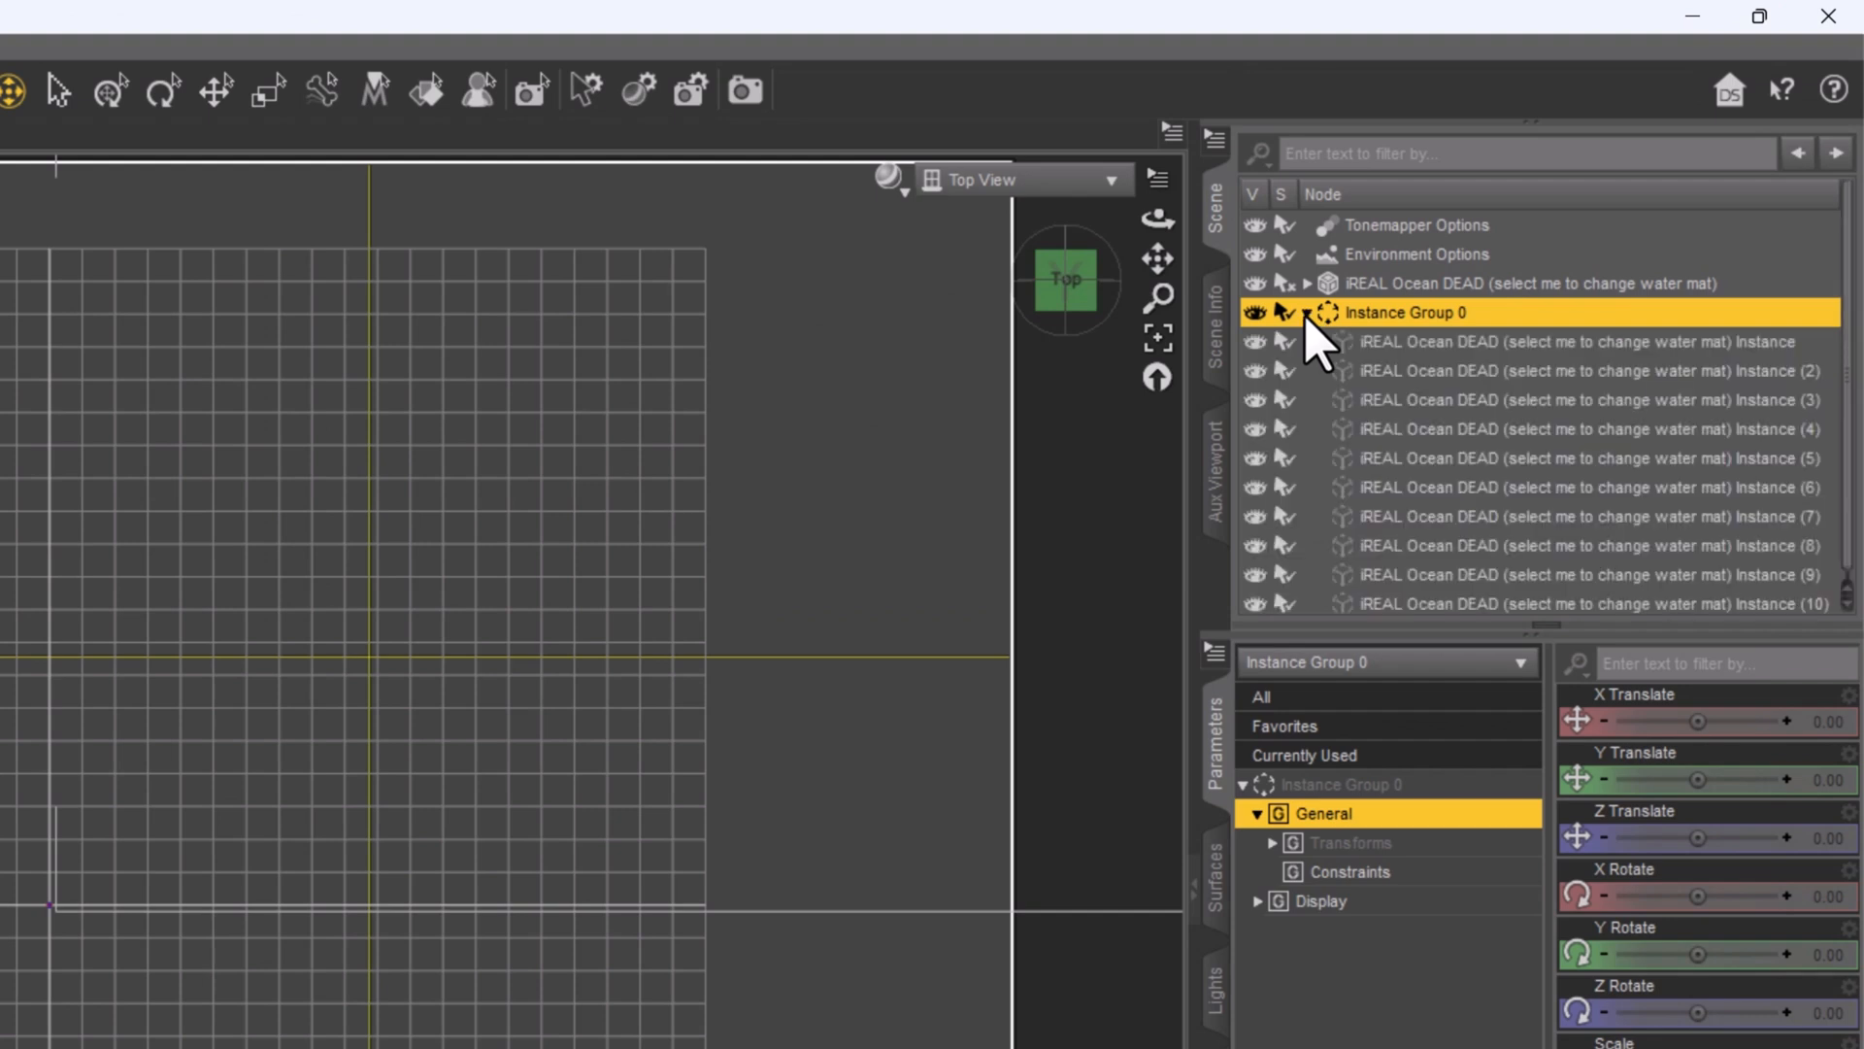
left_click(1414, 349)
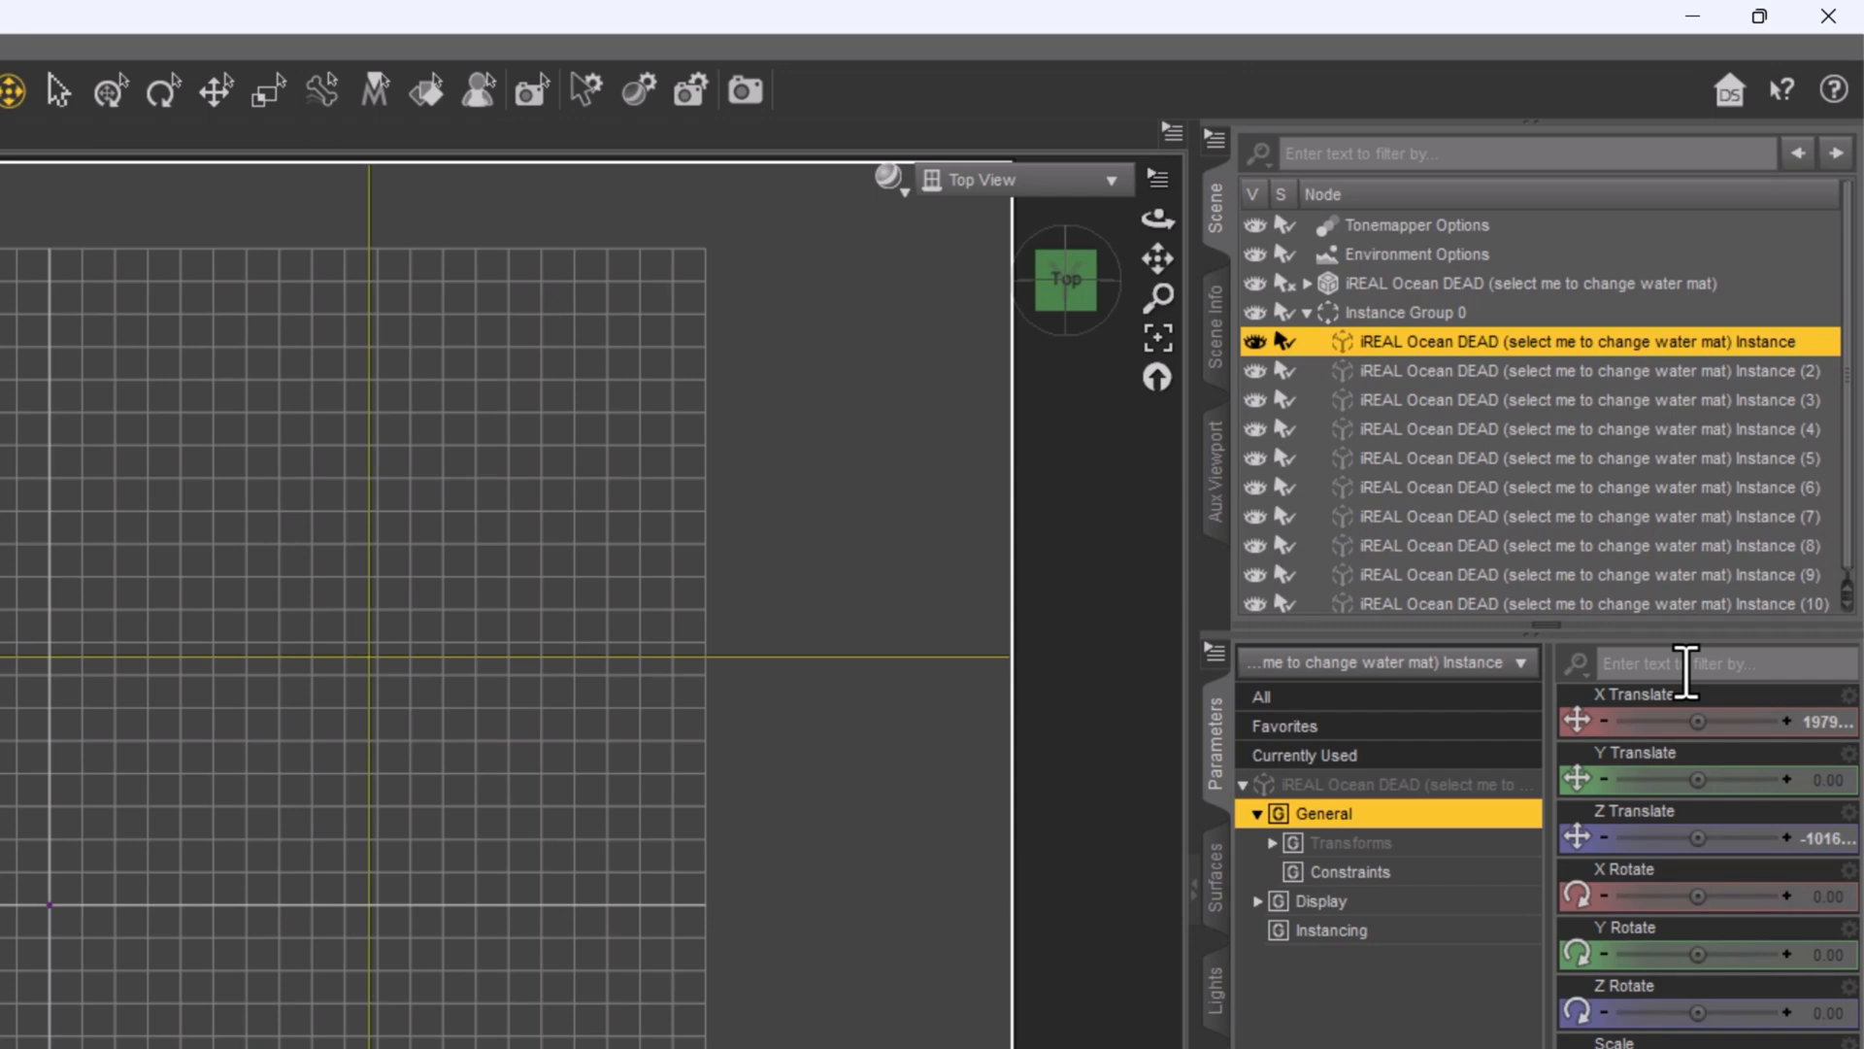
left_click(1819, 721)
type("0")
key("Return")
left_click(1825, 837)
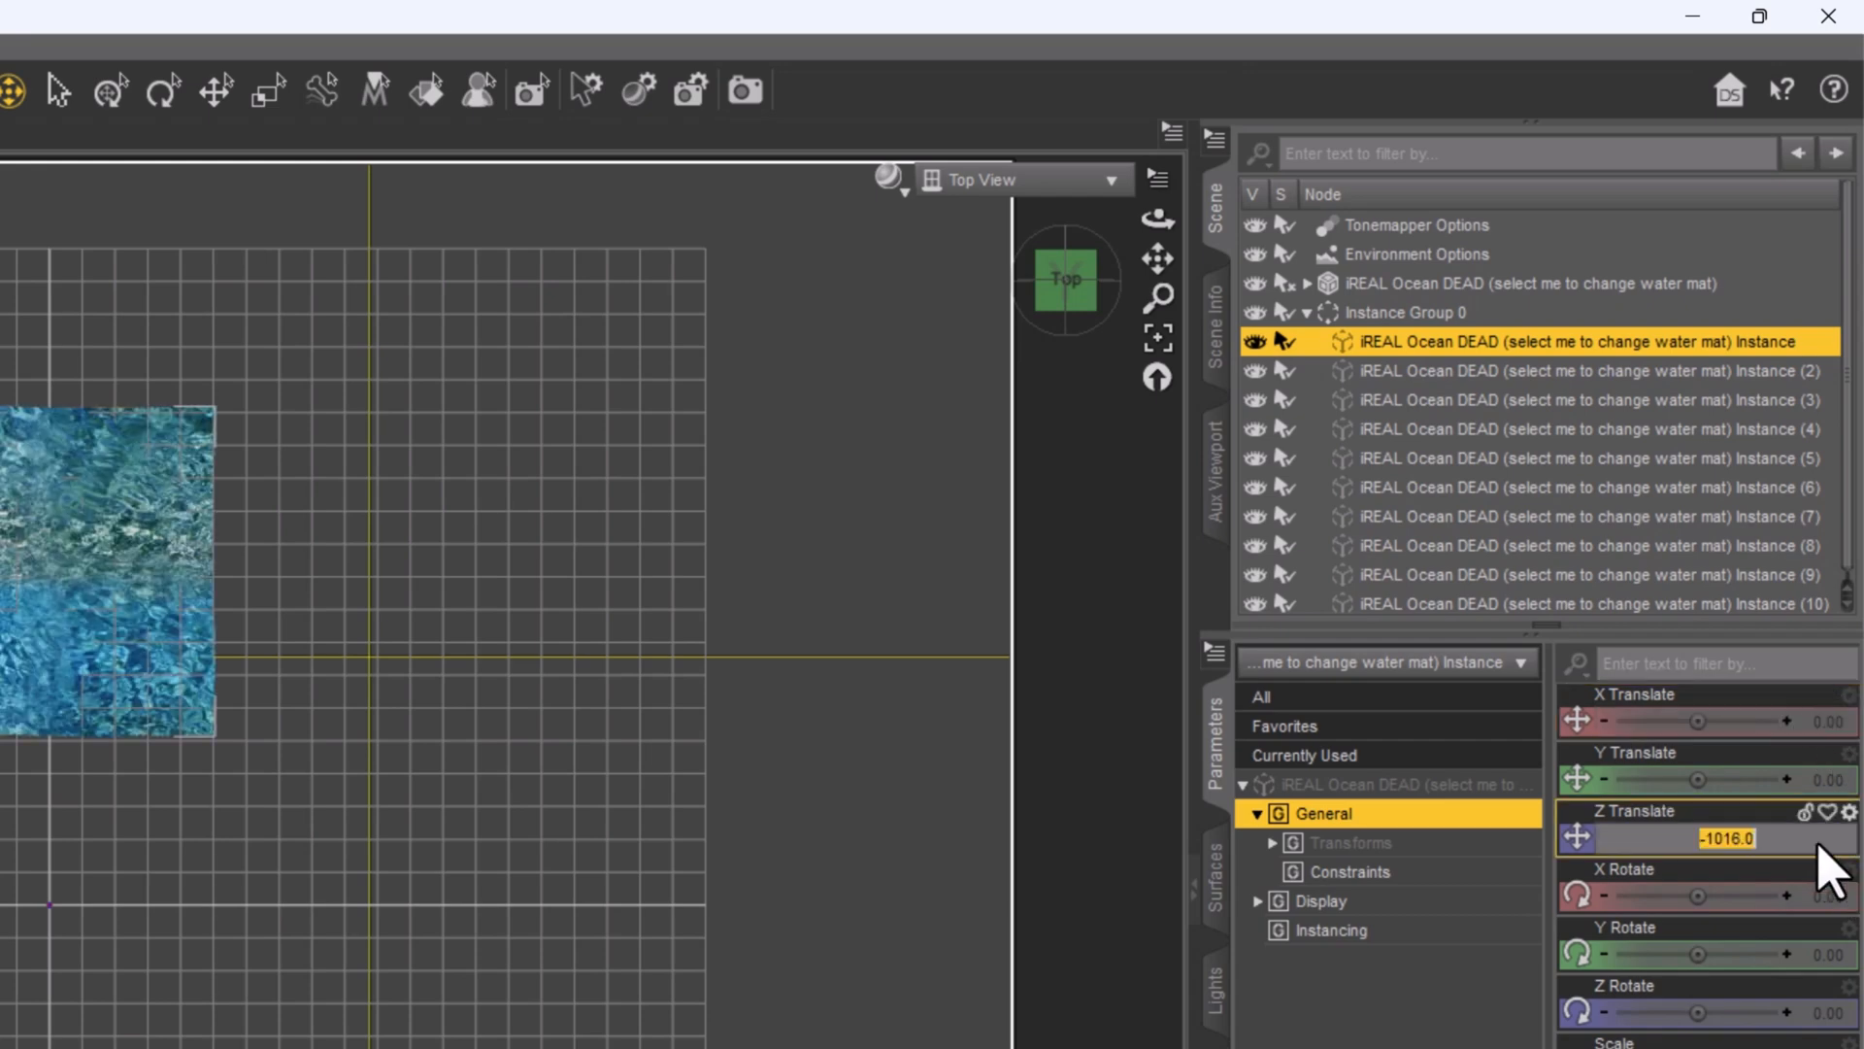
type("0")
key("Return")
- Set Instance (2)'s X Translate to 1000 and Z Translate to 0
left_click(1468, 371)
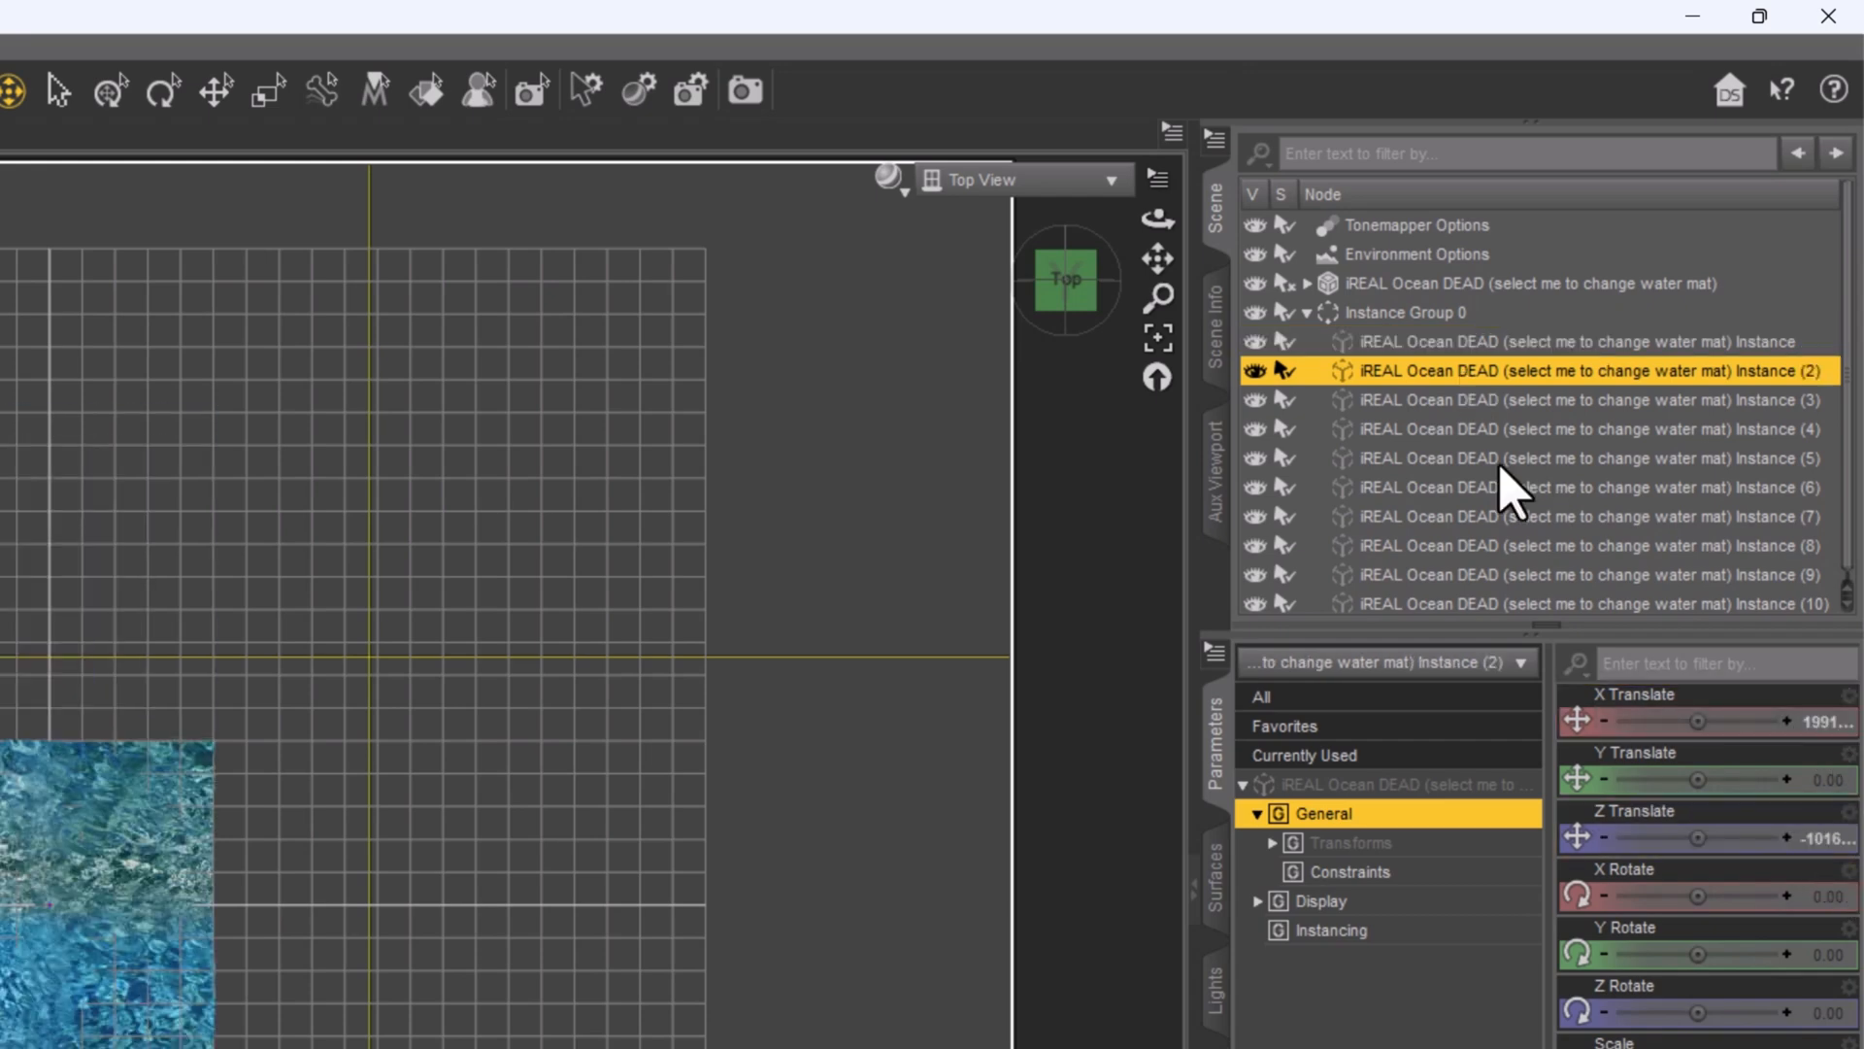
left_click(1818, 726)
type("1000")
key("Return")
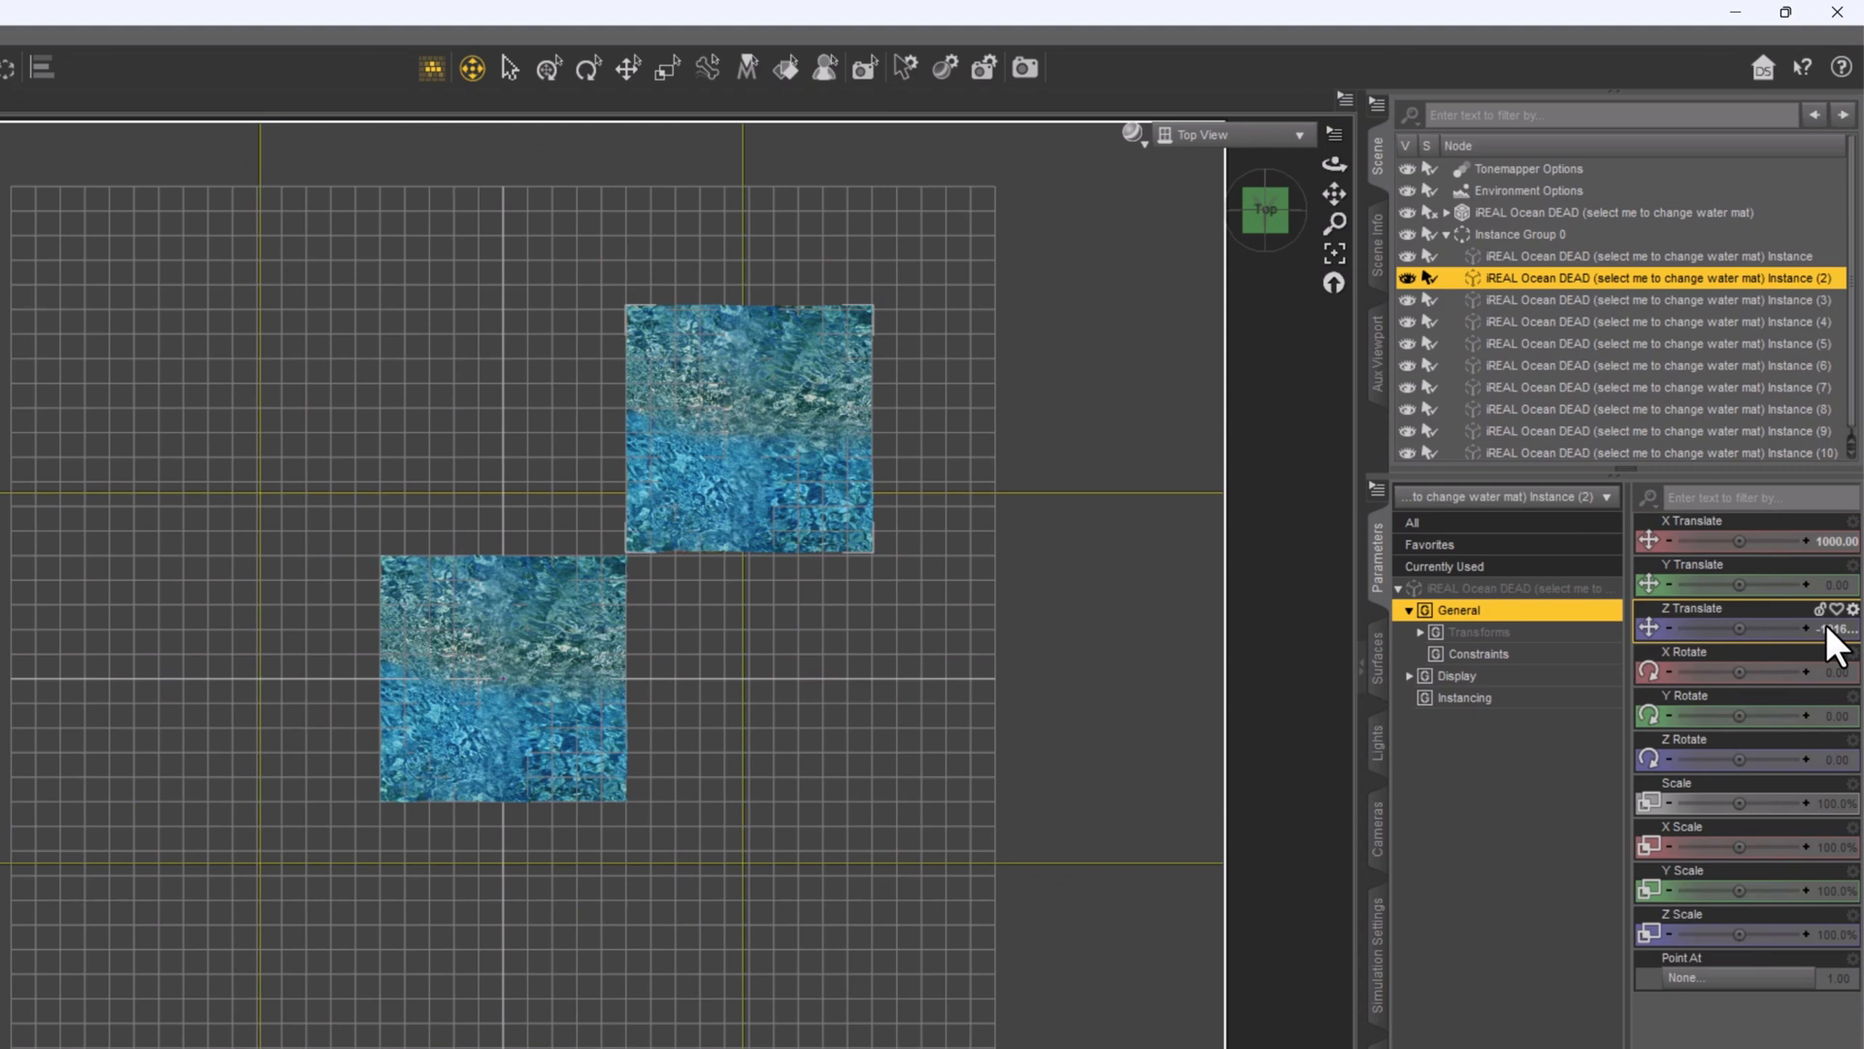
left_click(1825, 695)
type("0")
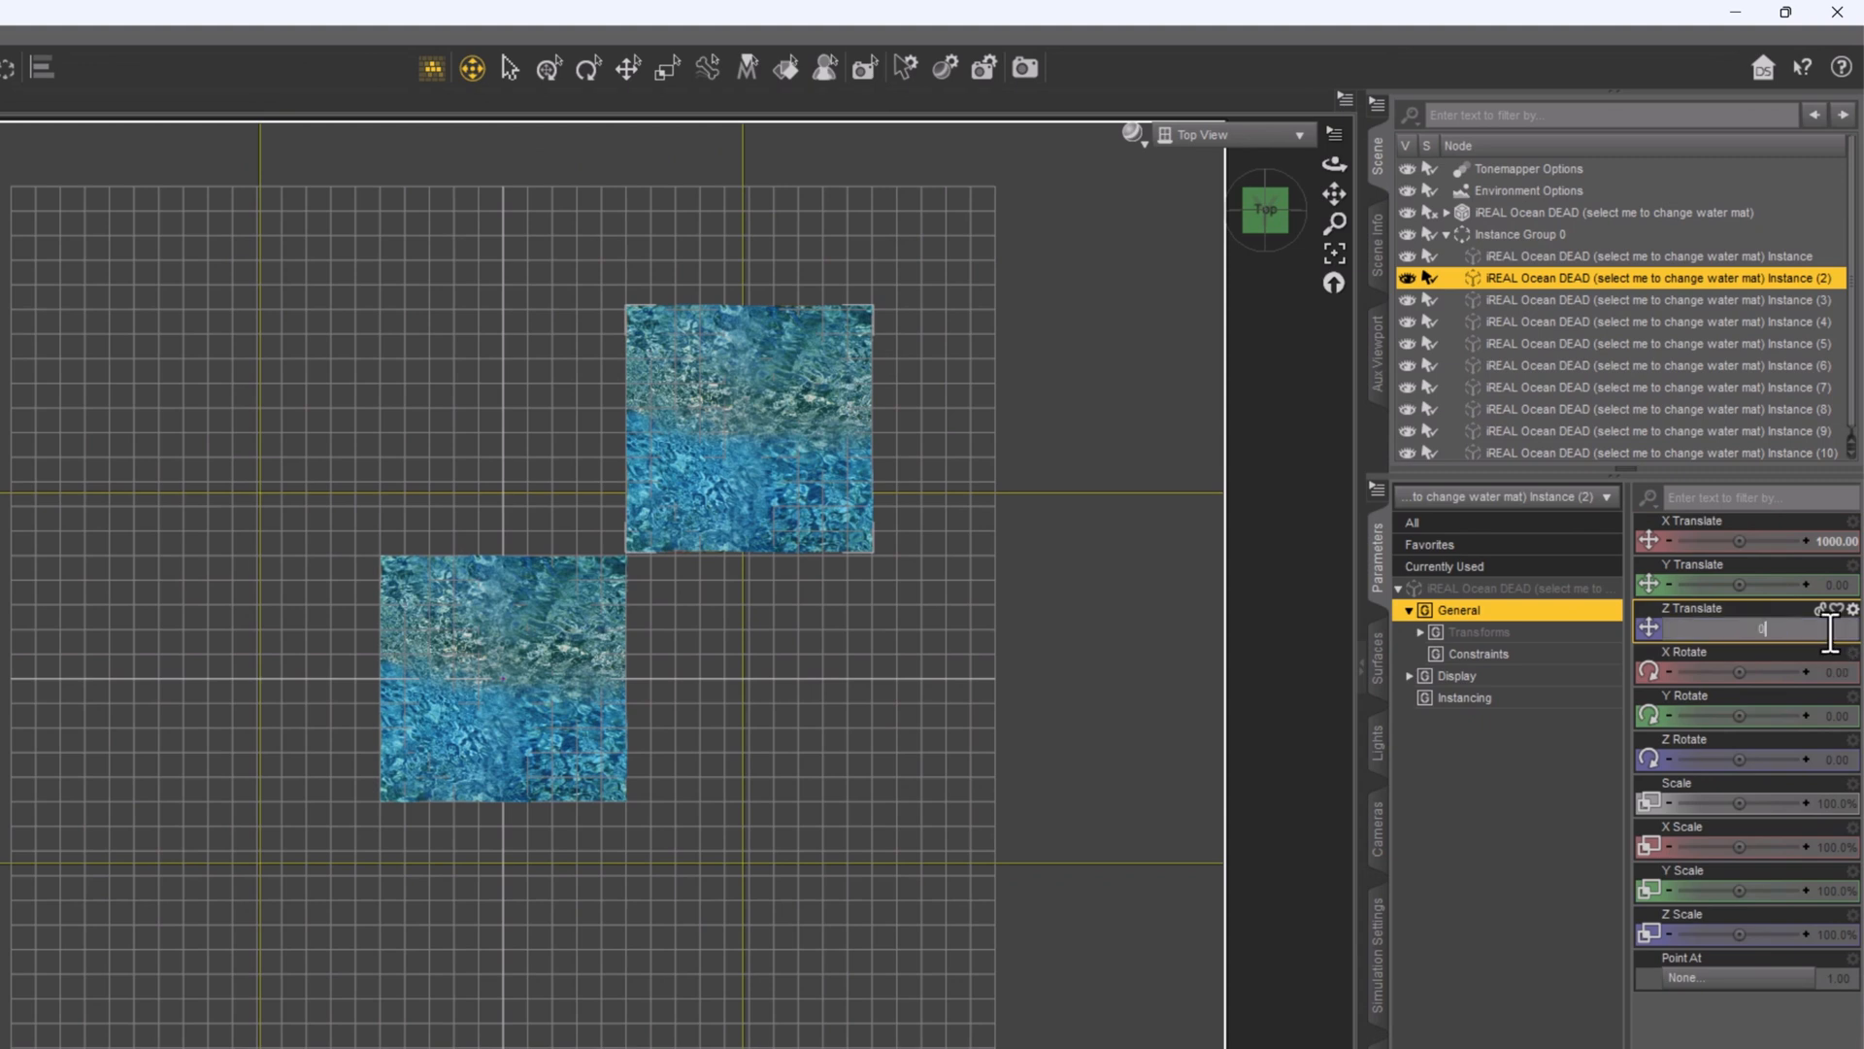
key("Return")
- Set Instance (3)'s X Translate to -1000 and Z Translate to 0
left_click(1587, 332)
left_click(1833, 539)
type("-1000")
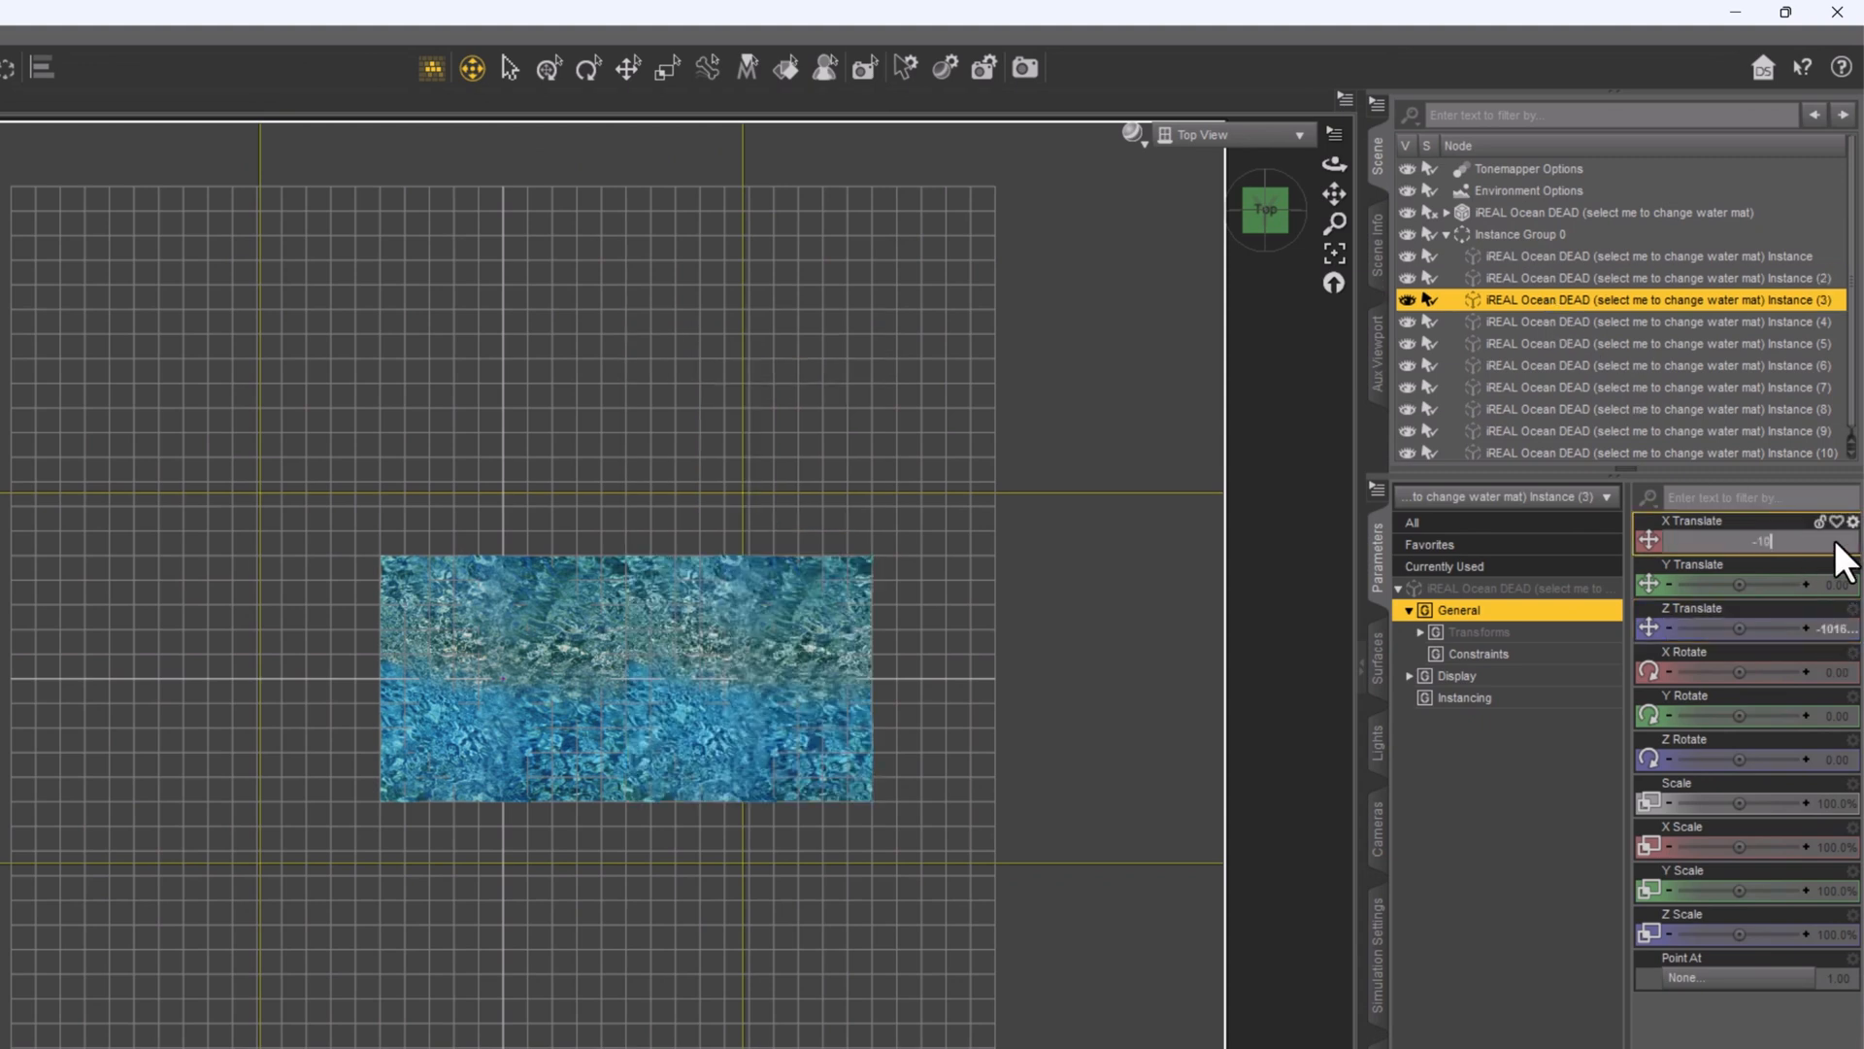
key("Return")
left_click(1831, 629)
type("0")
key("Return")
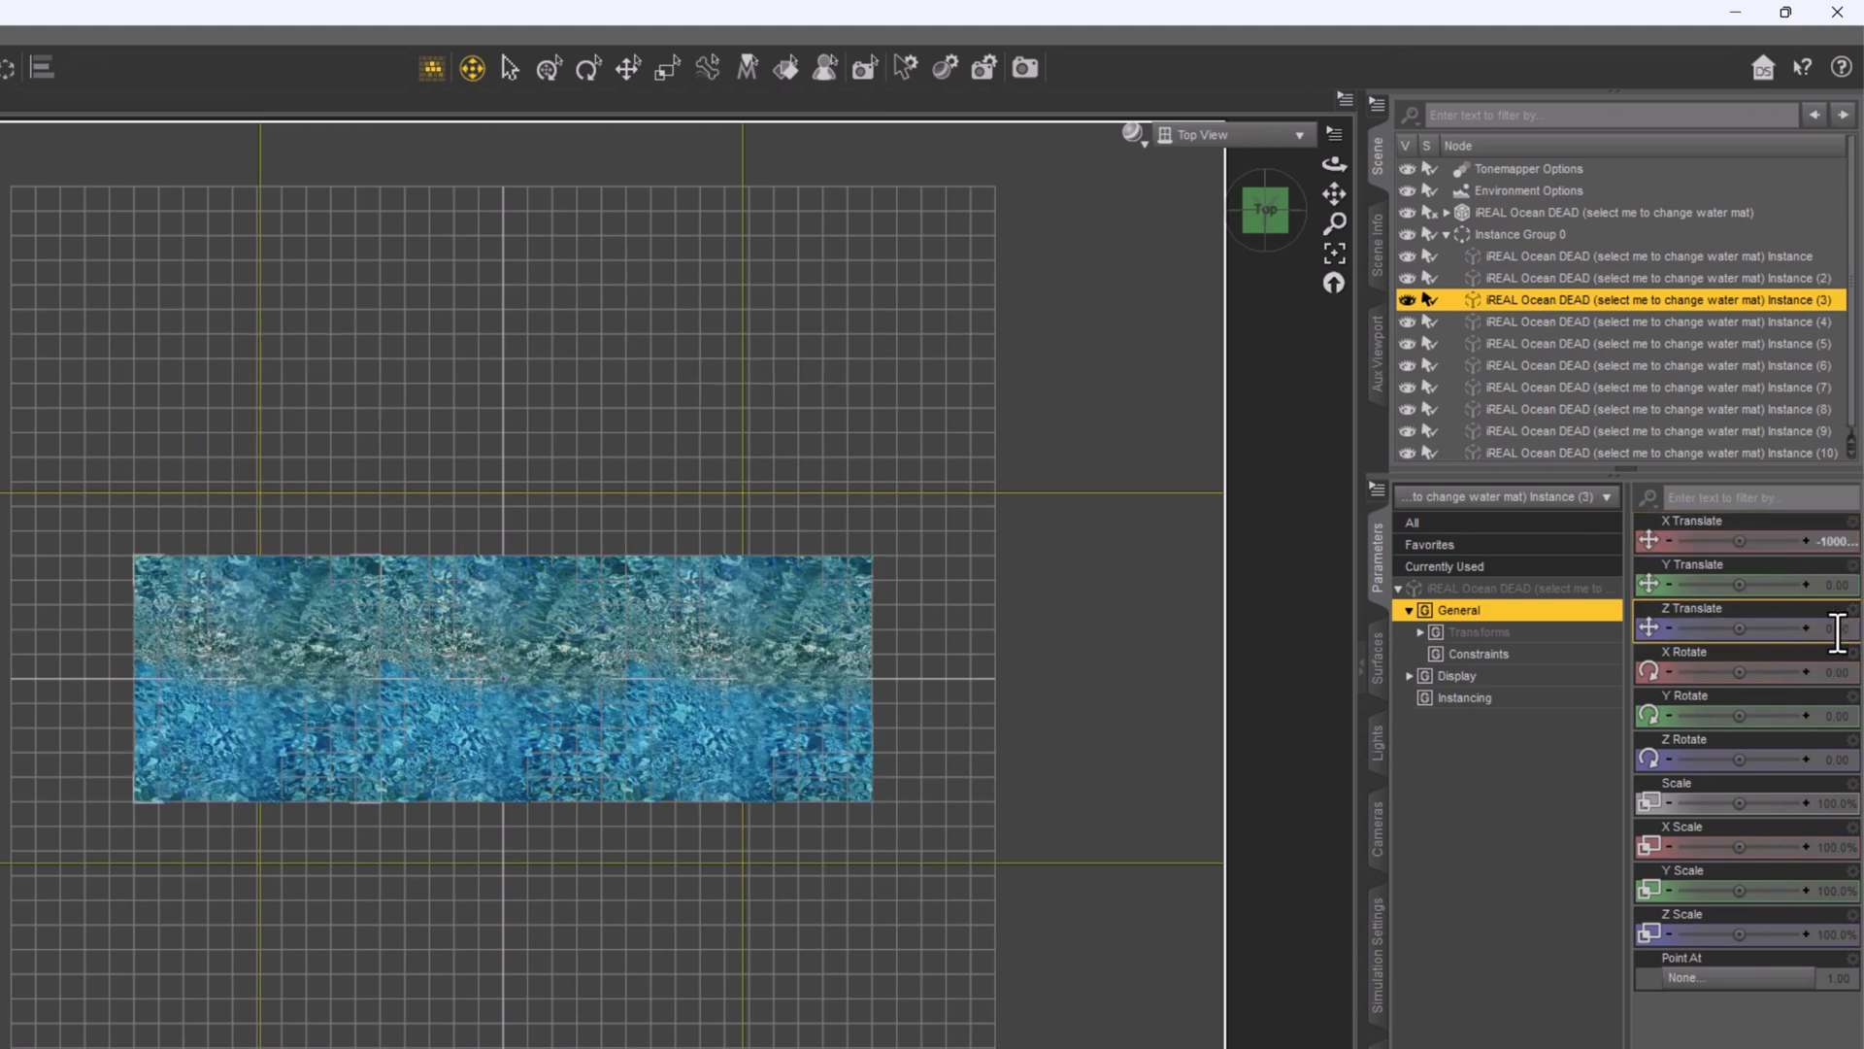
- Set Instance (4)'s X Translate to -2000 and Z Translate to 0
left_click(1600, 321)
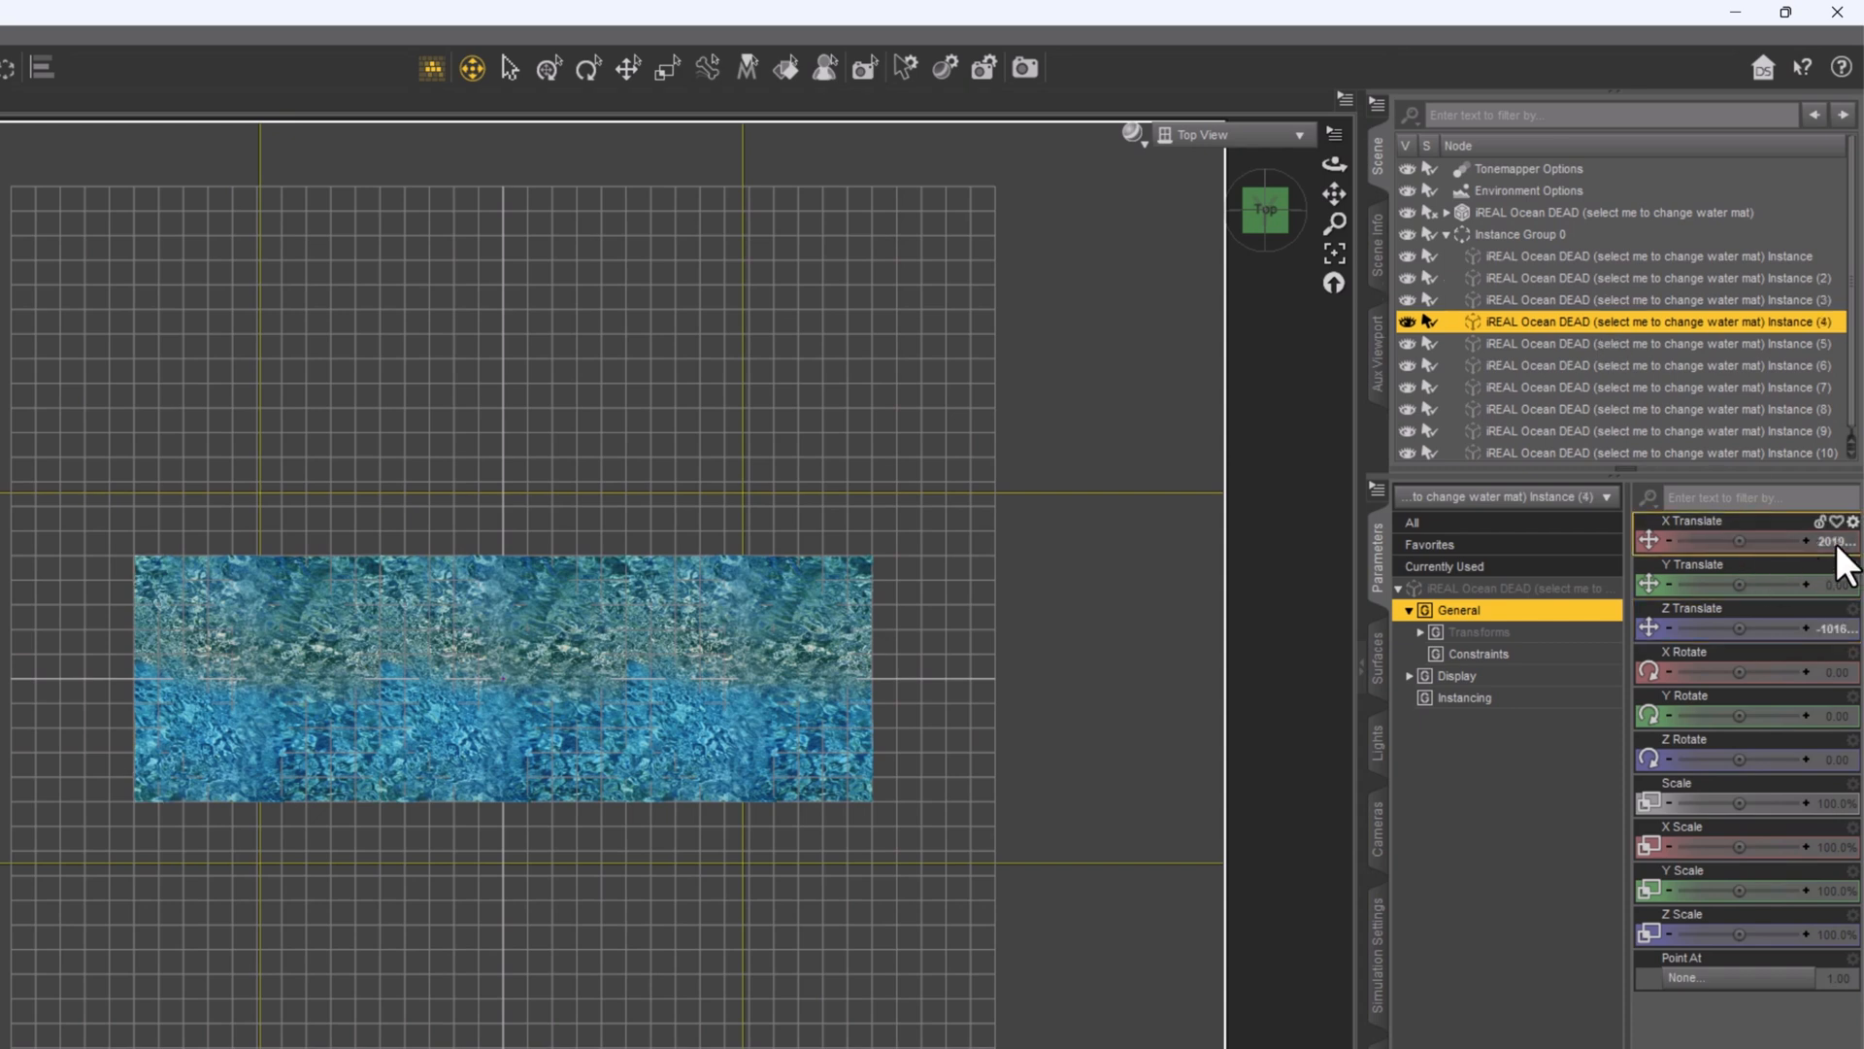
left_click(1833, 541)
type("-2000")
key("Return")
left_click(1820, 629)
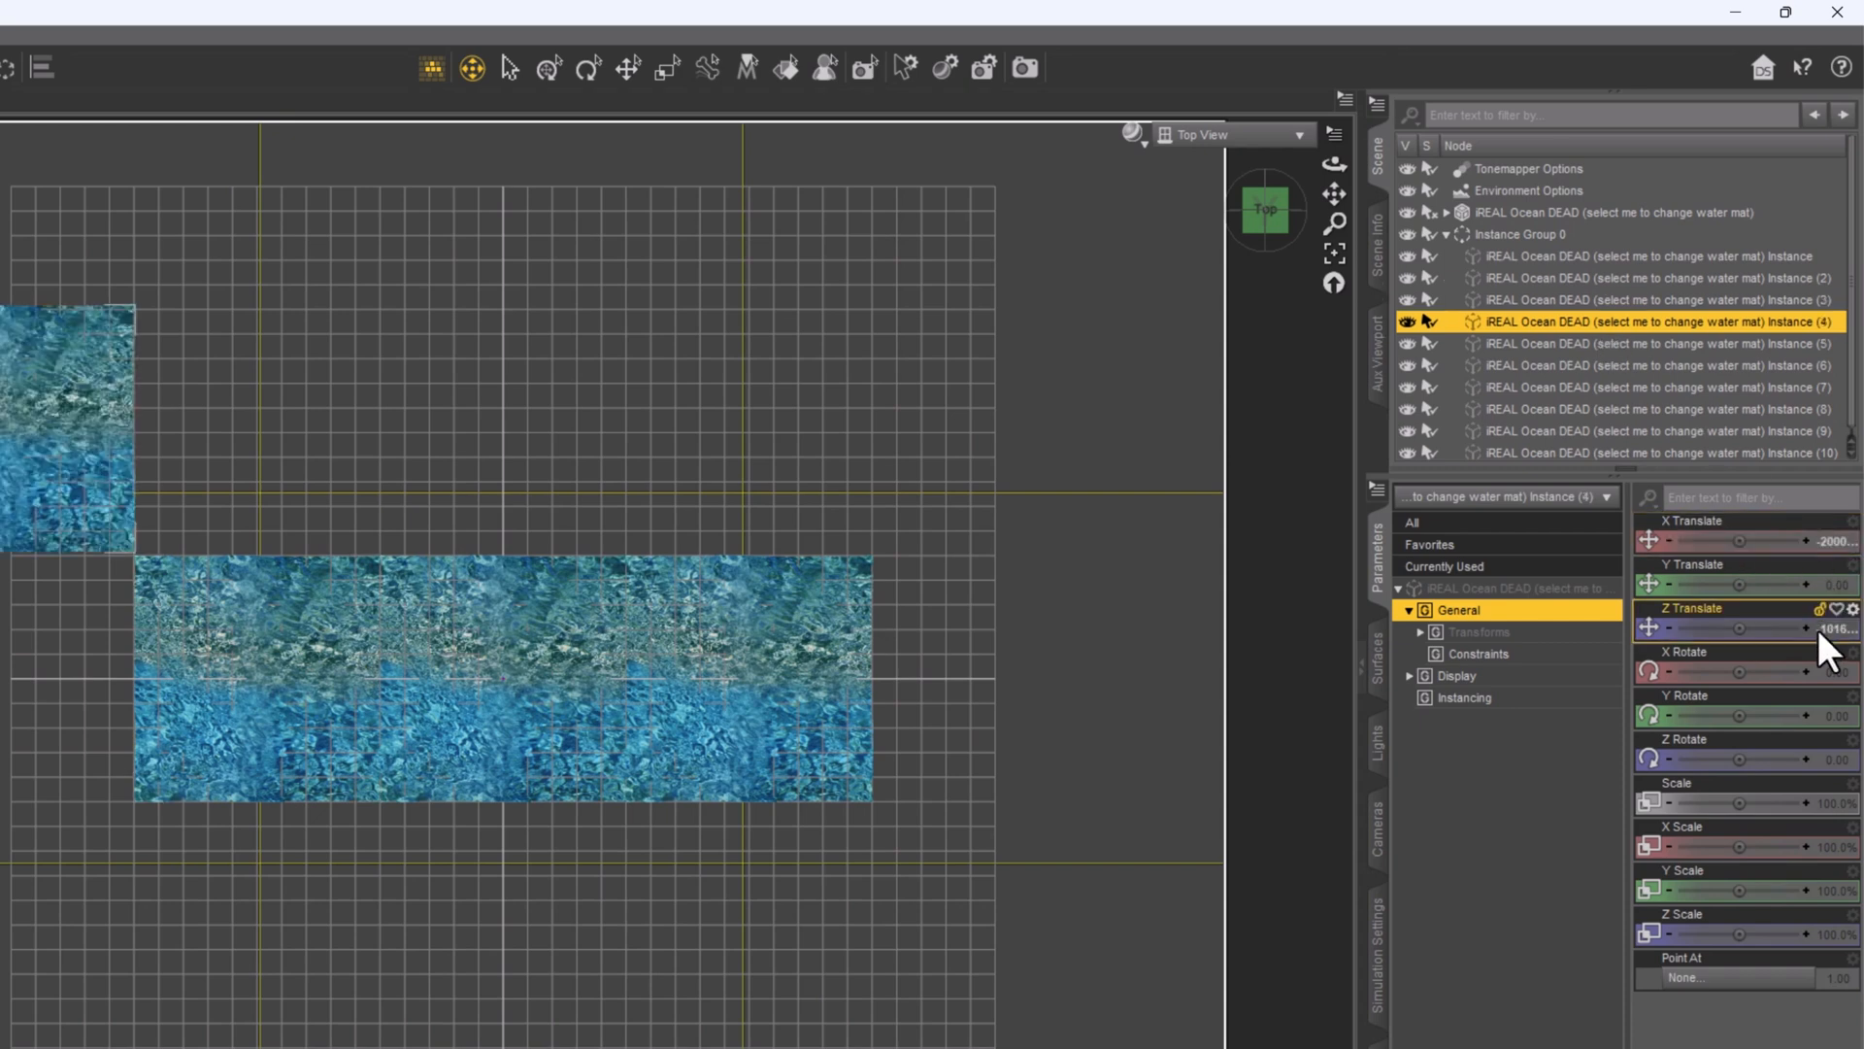
type("0")
key("Return")
- Set Instance (5)'s X Translate to 2000 and Z Translate to 0
left_click(1633, 344)
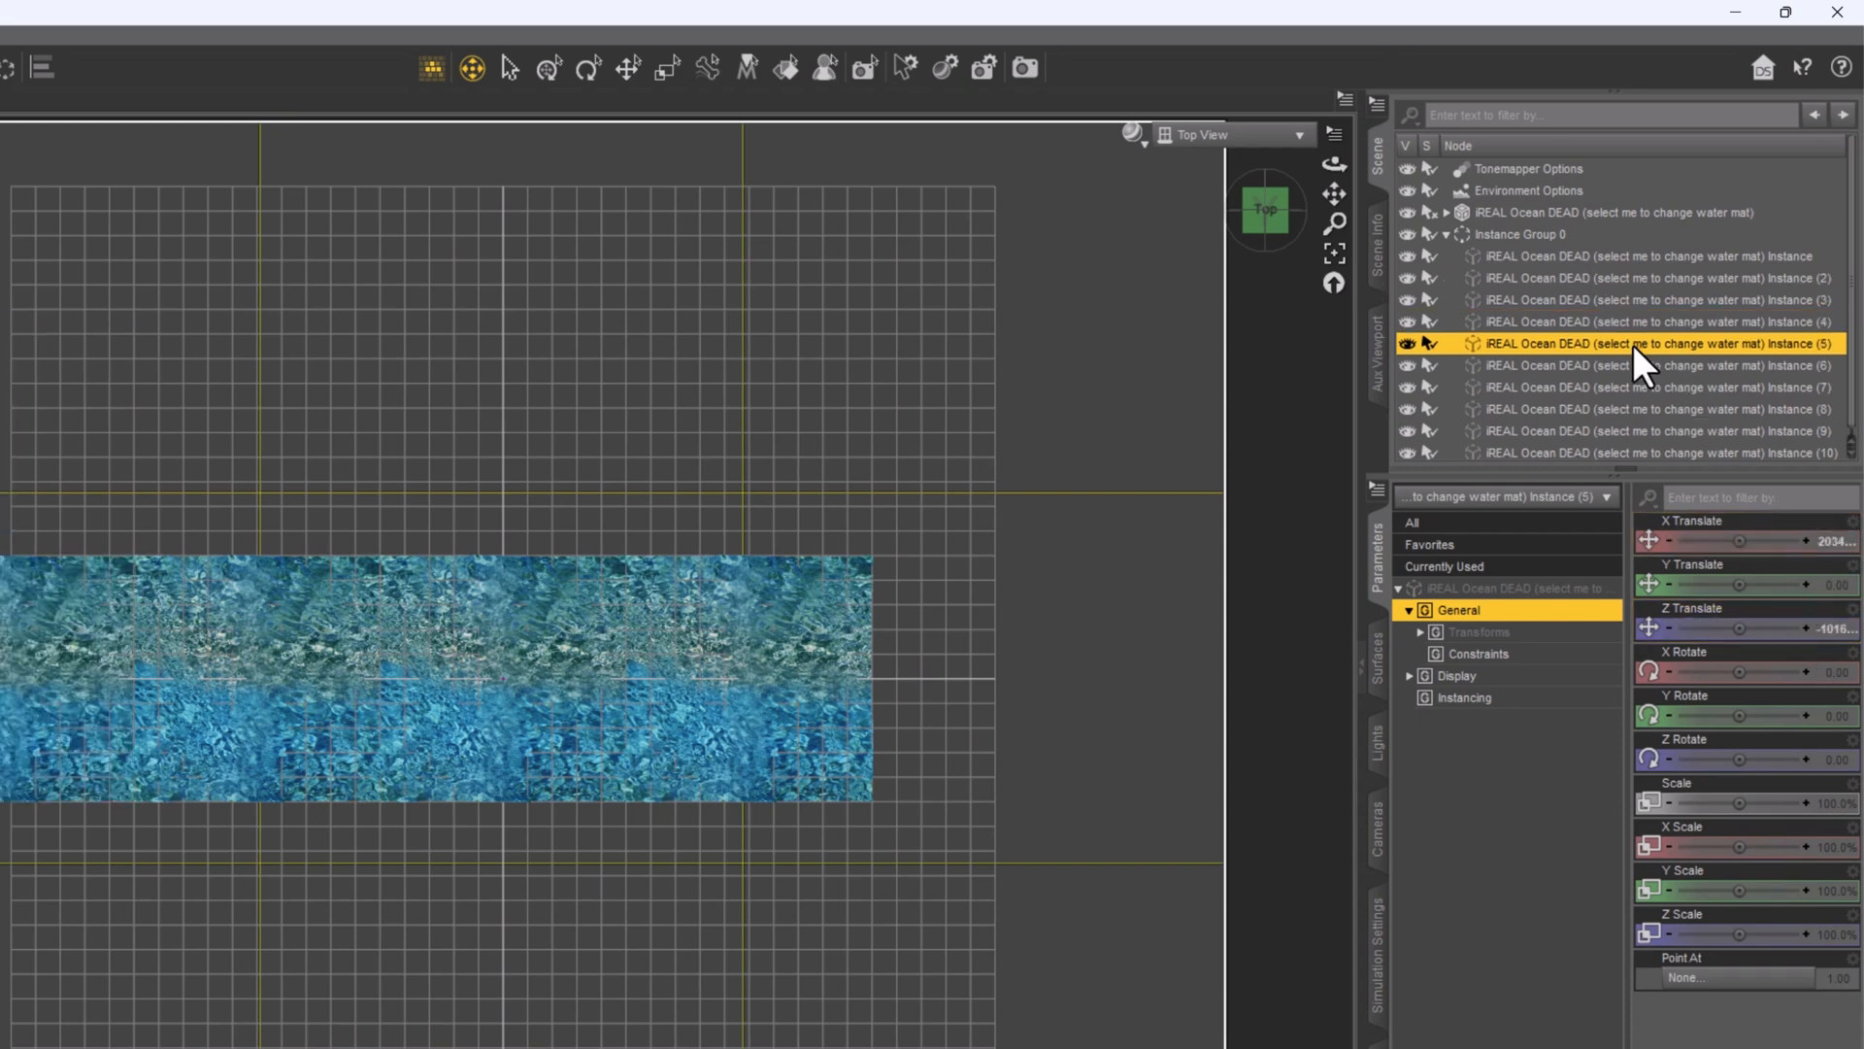
left_click(1825, 540)
type("2000")
key("Return")
left_click(1819, 629)
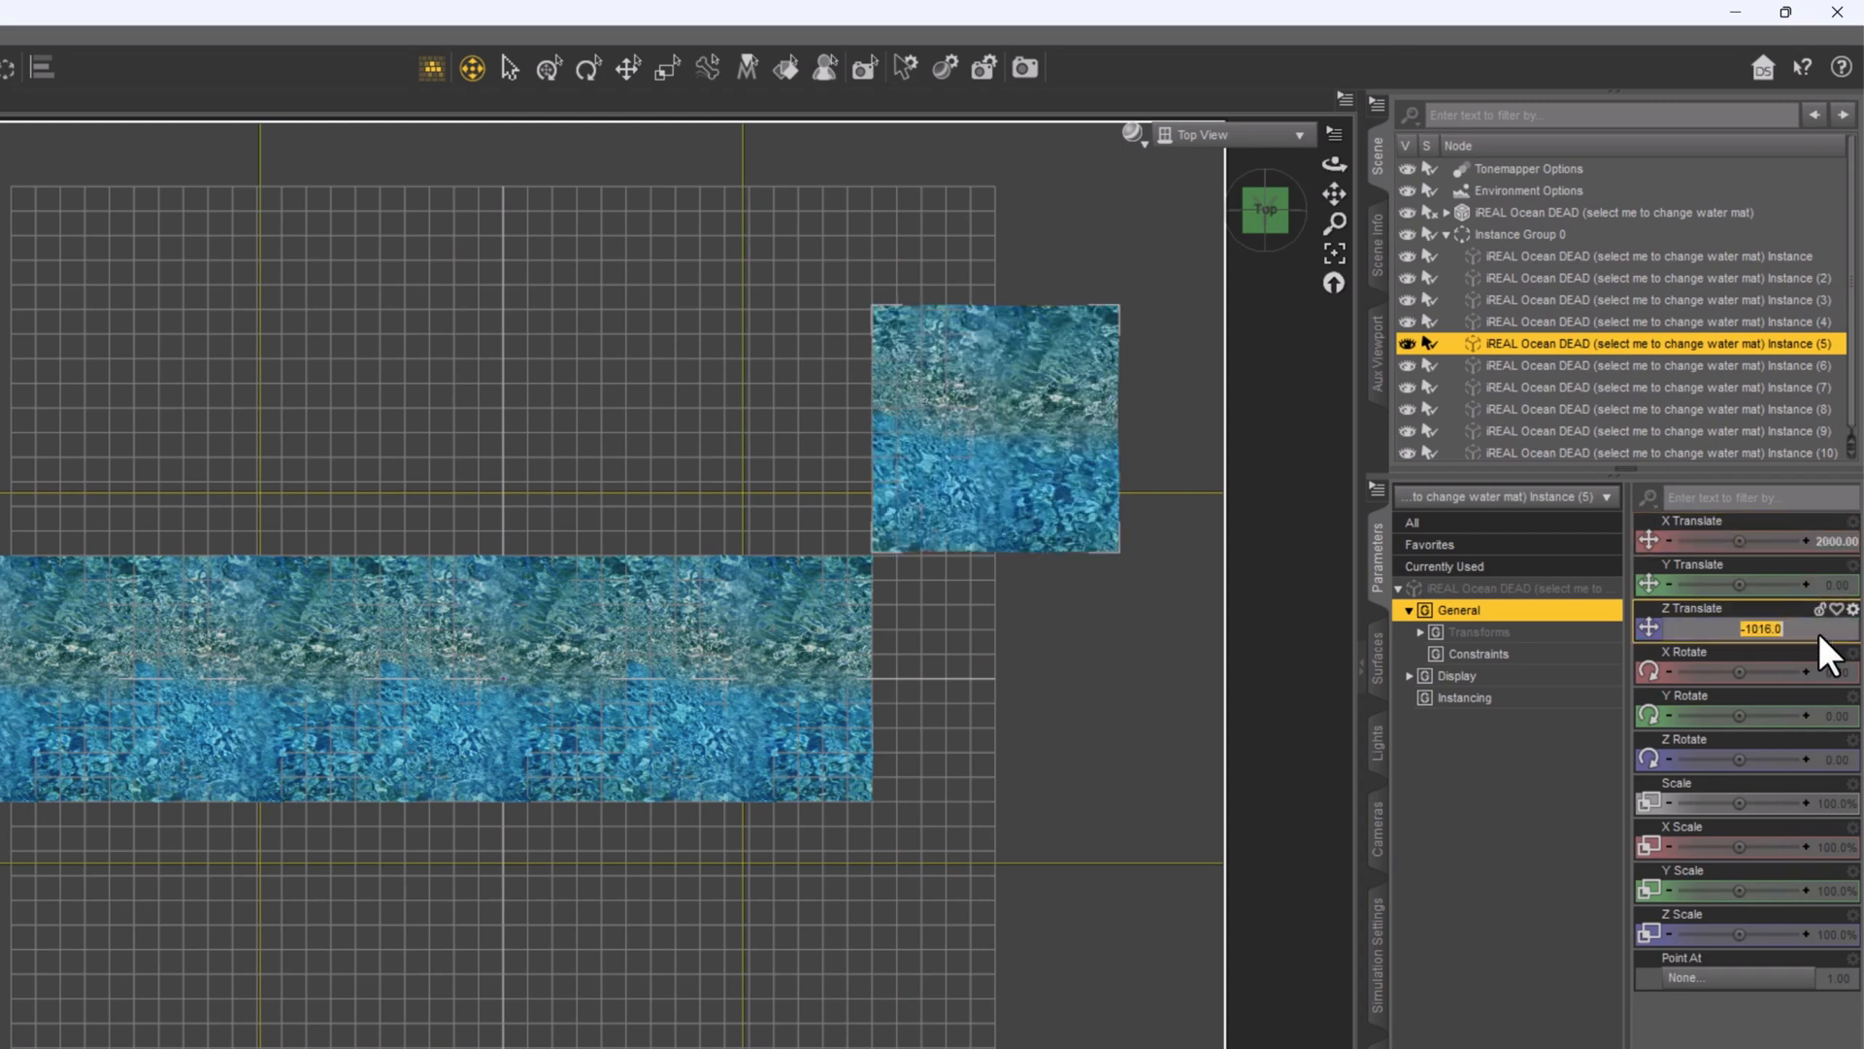
type("0")
key("Return")
- Set Instance (6)'s X Translate to -3000 and Z Translate to 0
left_click(1657, 367)
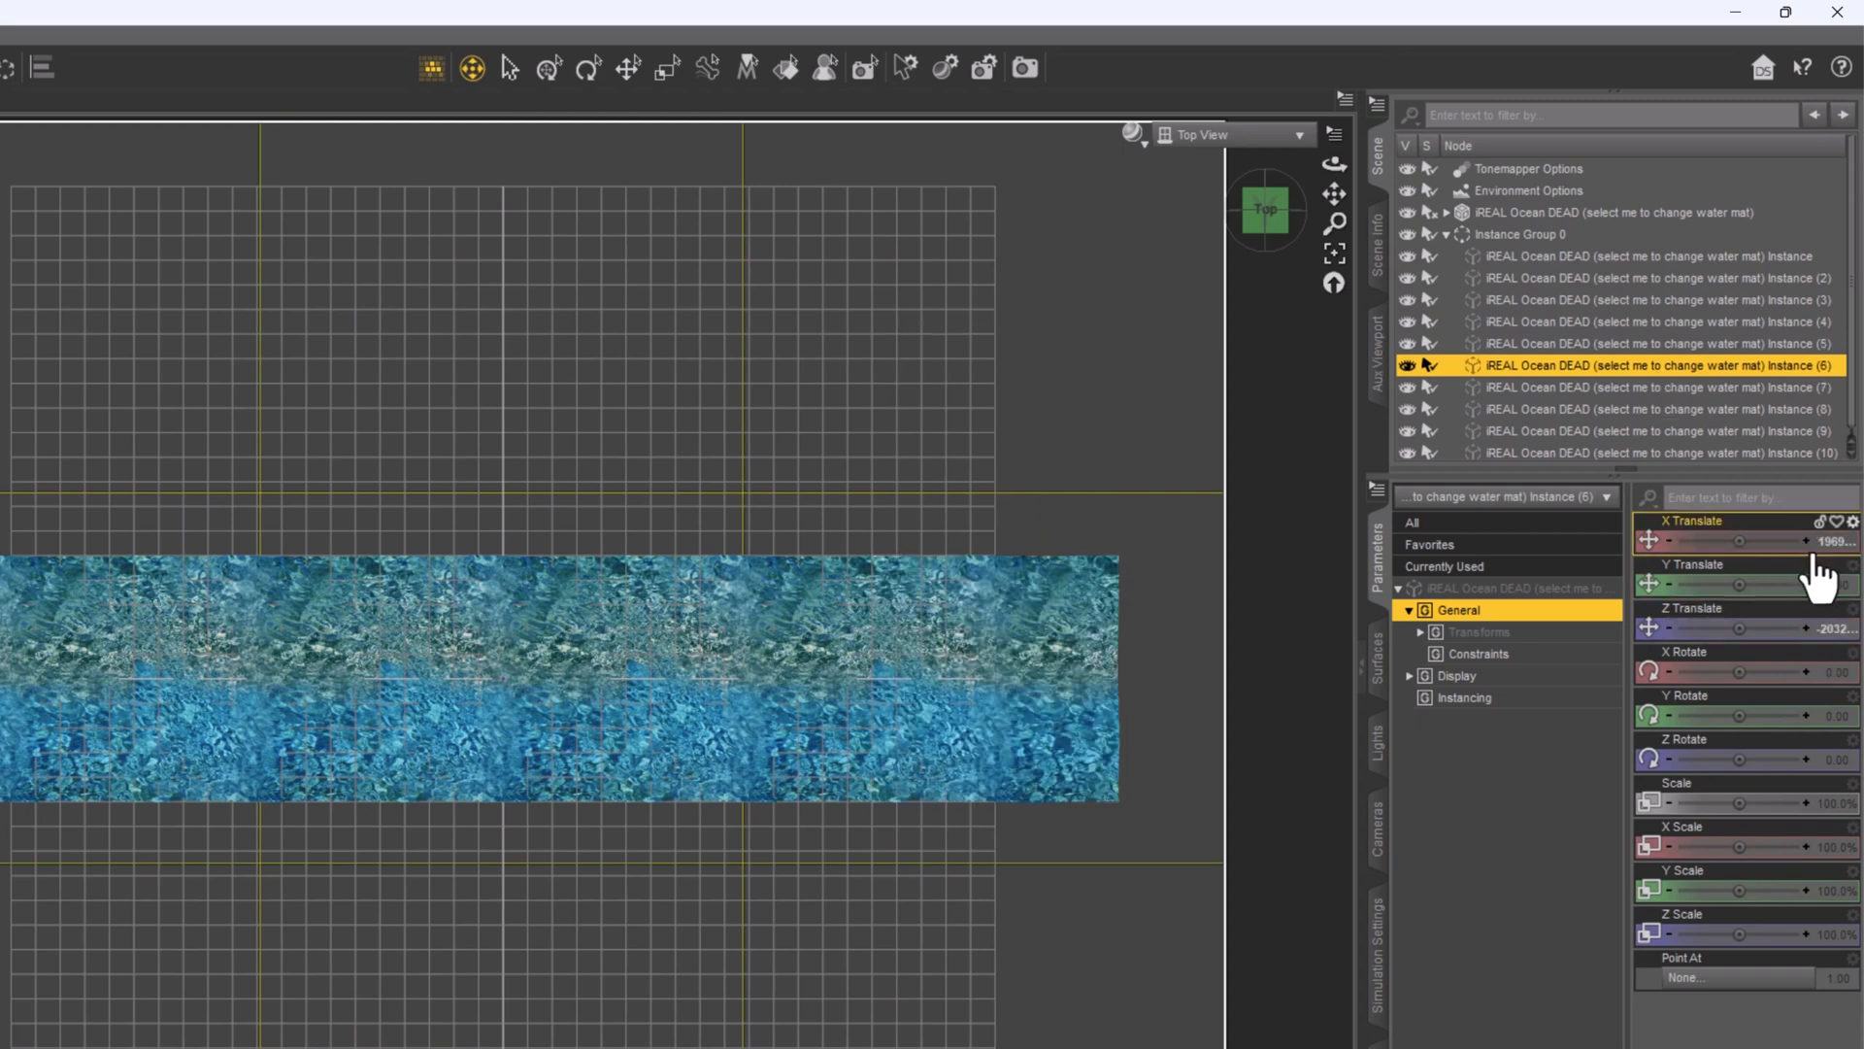
left_click(1820, 542)
type("-3000")
key("Return")
left_click(1821, 627)
type("0")
key("Return")
- Set Instance (7)'s X Translate to 3000 and Z Translate to 0
left_click(1637, 386)
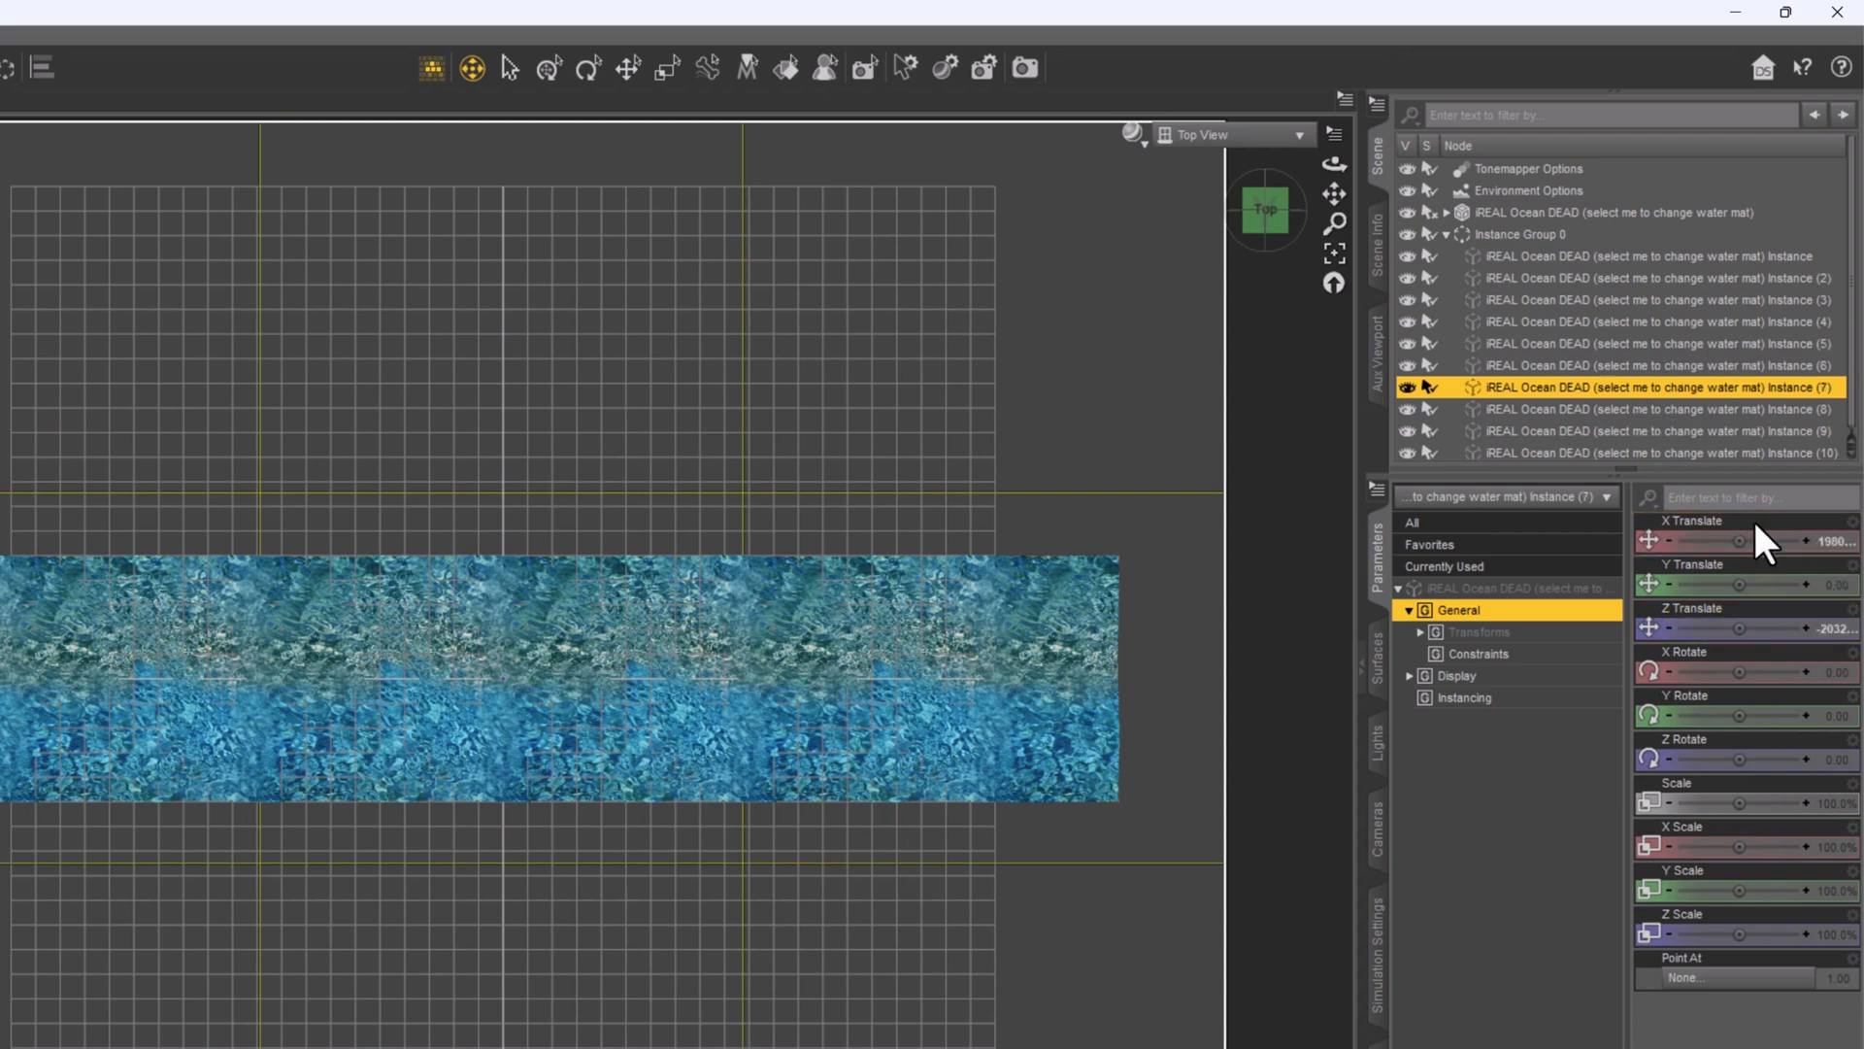
left_click(1757, 538)
type("3000")
key("Return")
left_click(1816, 625)
type("00")
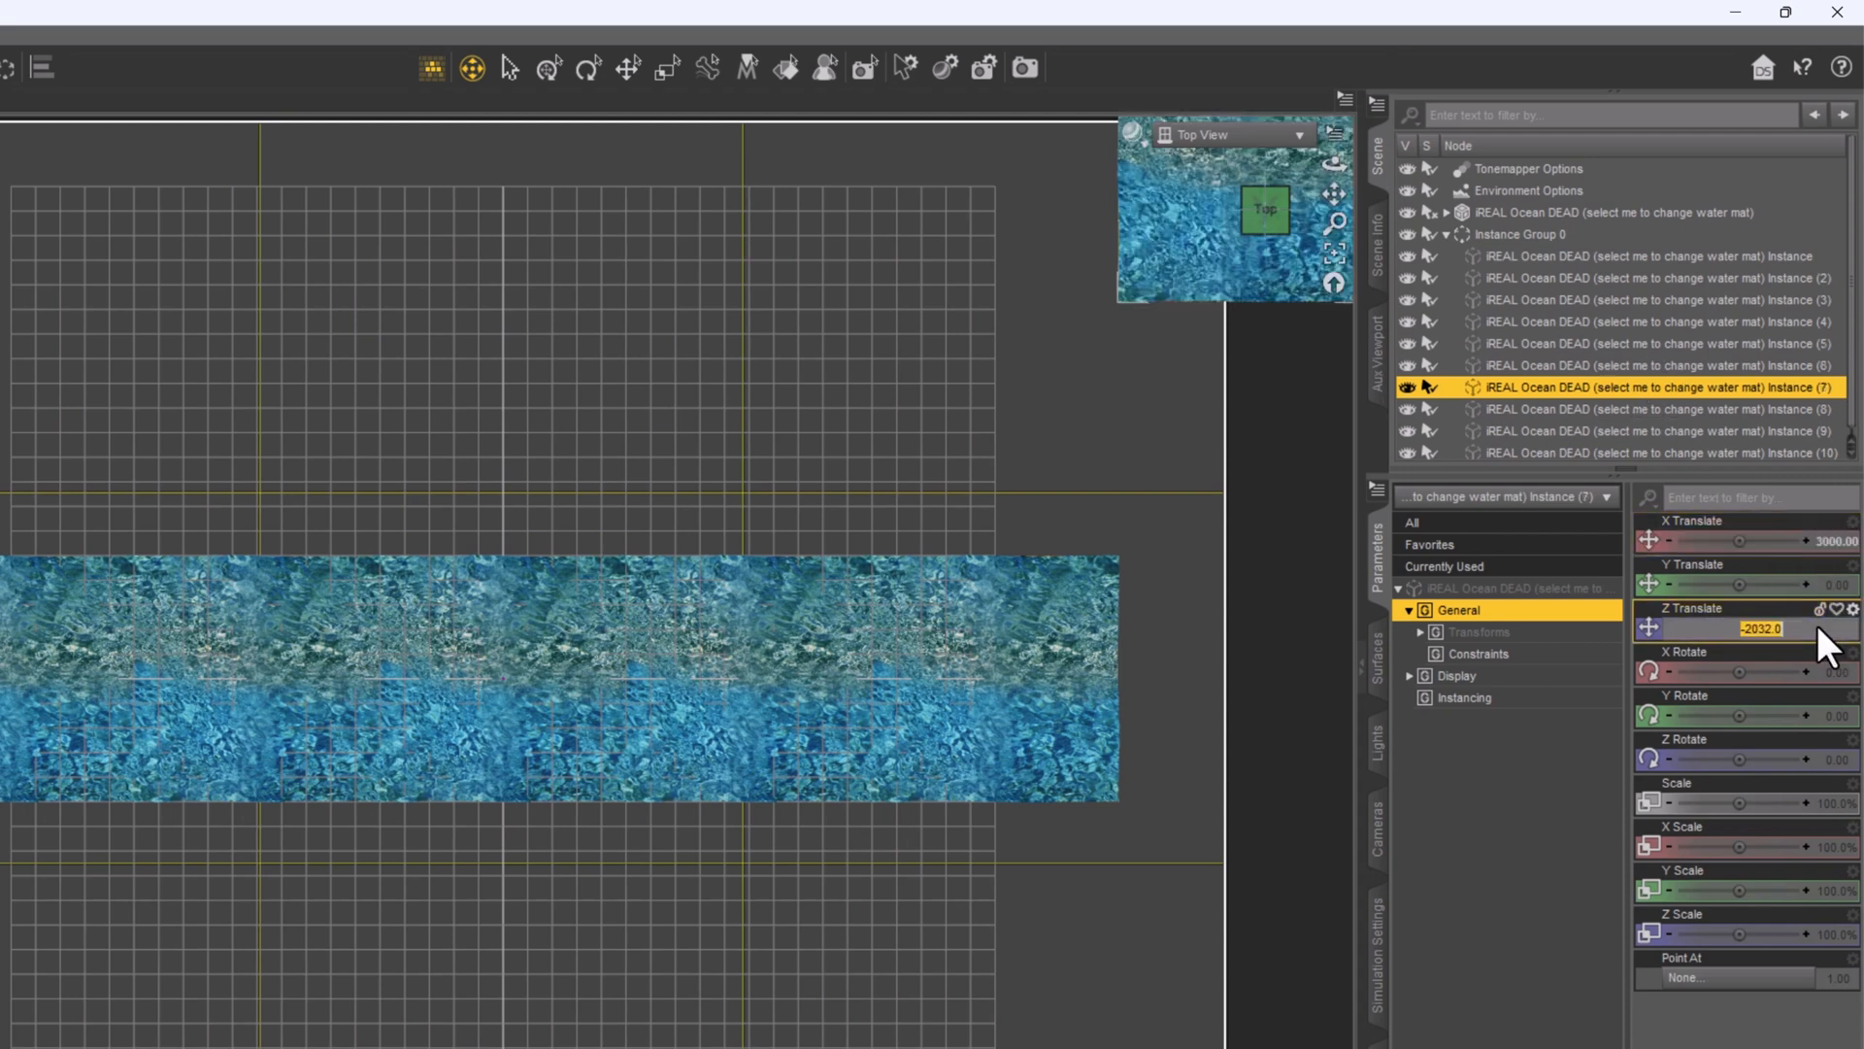
key("Return")
- Set Instance (8)'s X Translate to -4000 and Z Translate to 0
left_click_drag(1334, 222, 1335, 311)
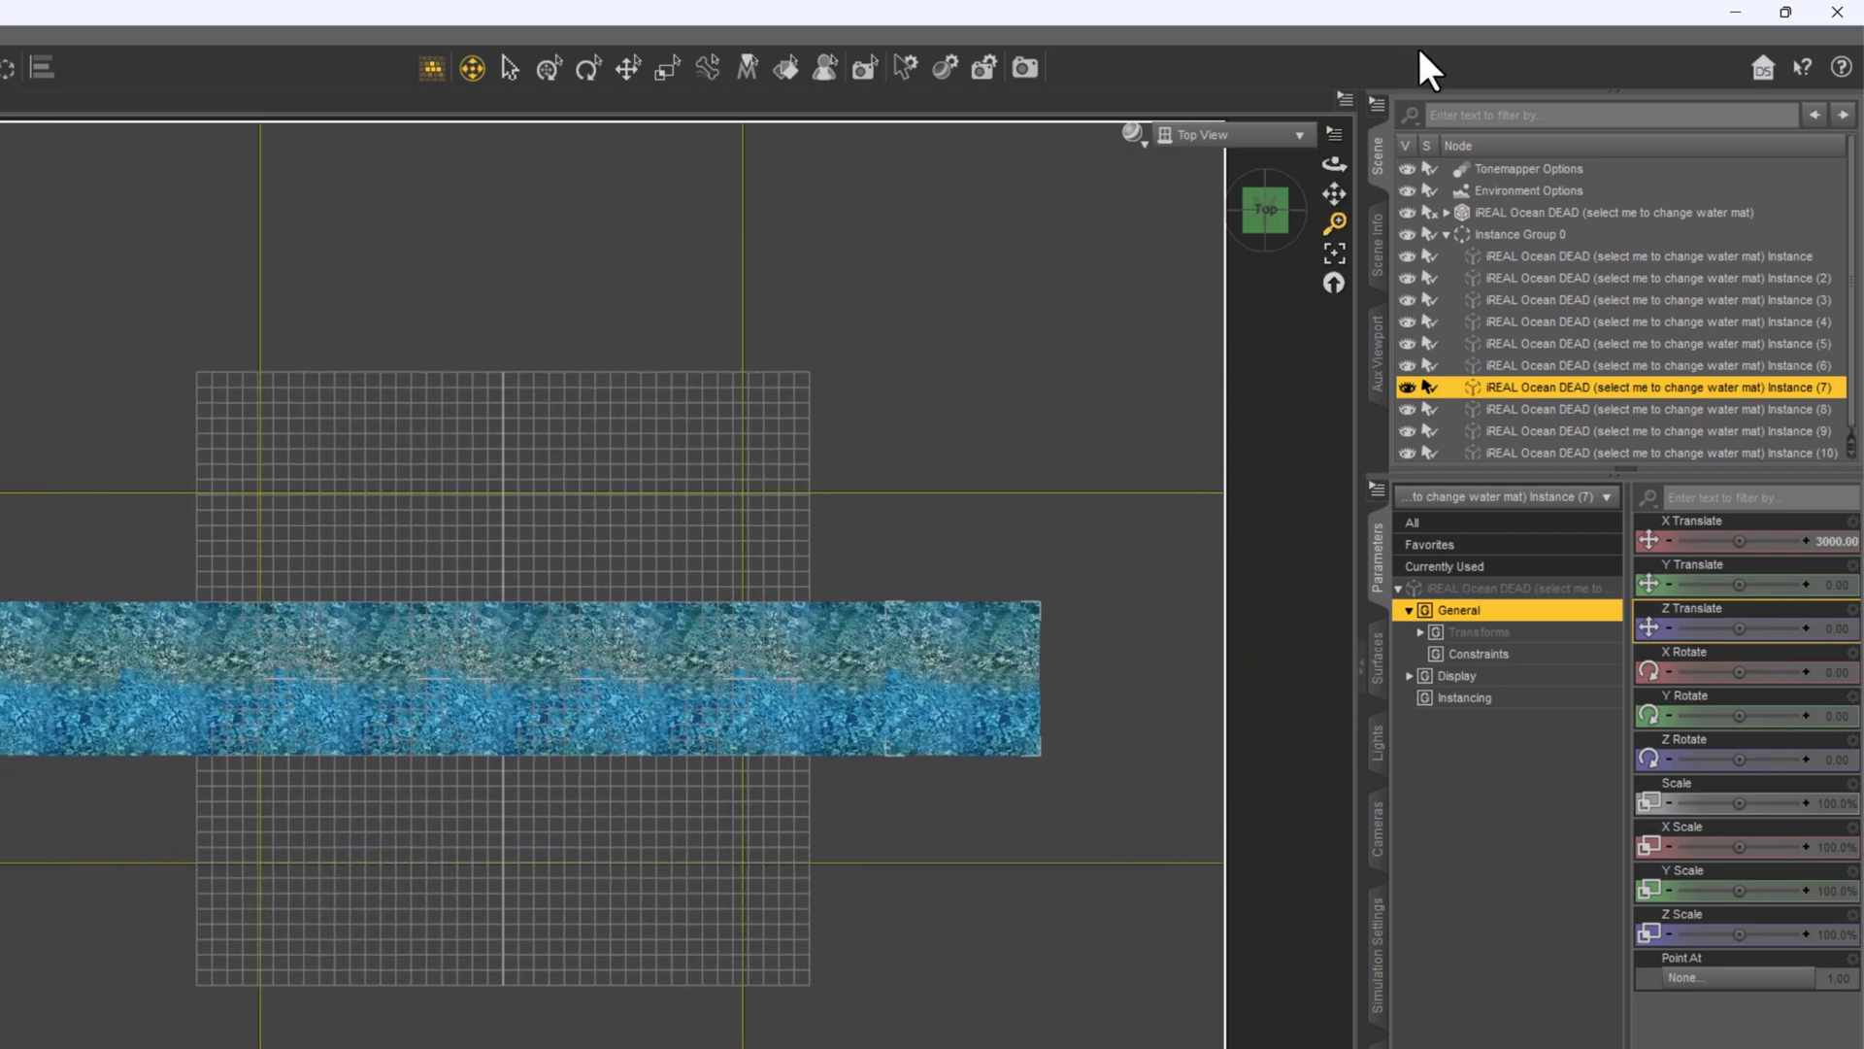
left_click(1430, 409)
left_click(1821, 539)
type("-4000")
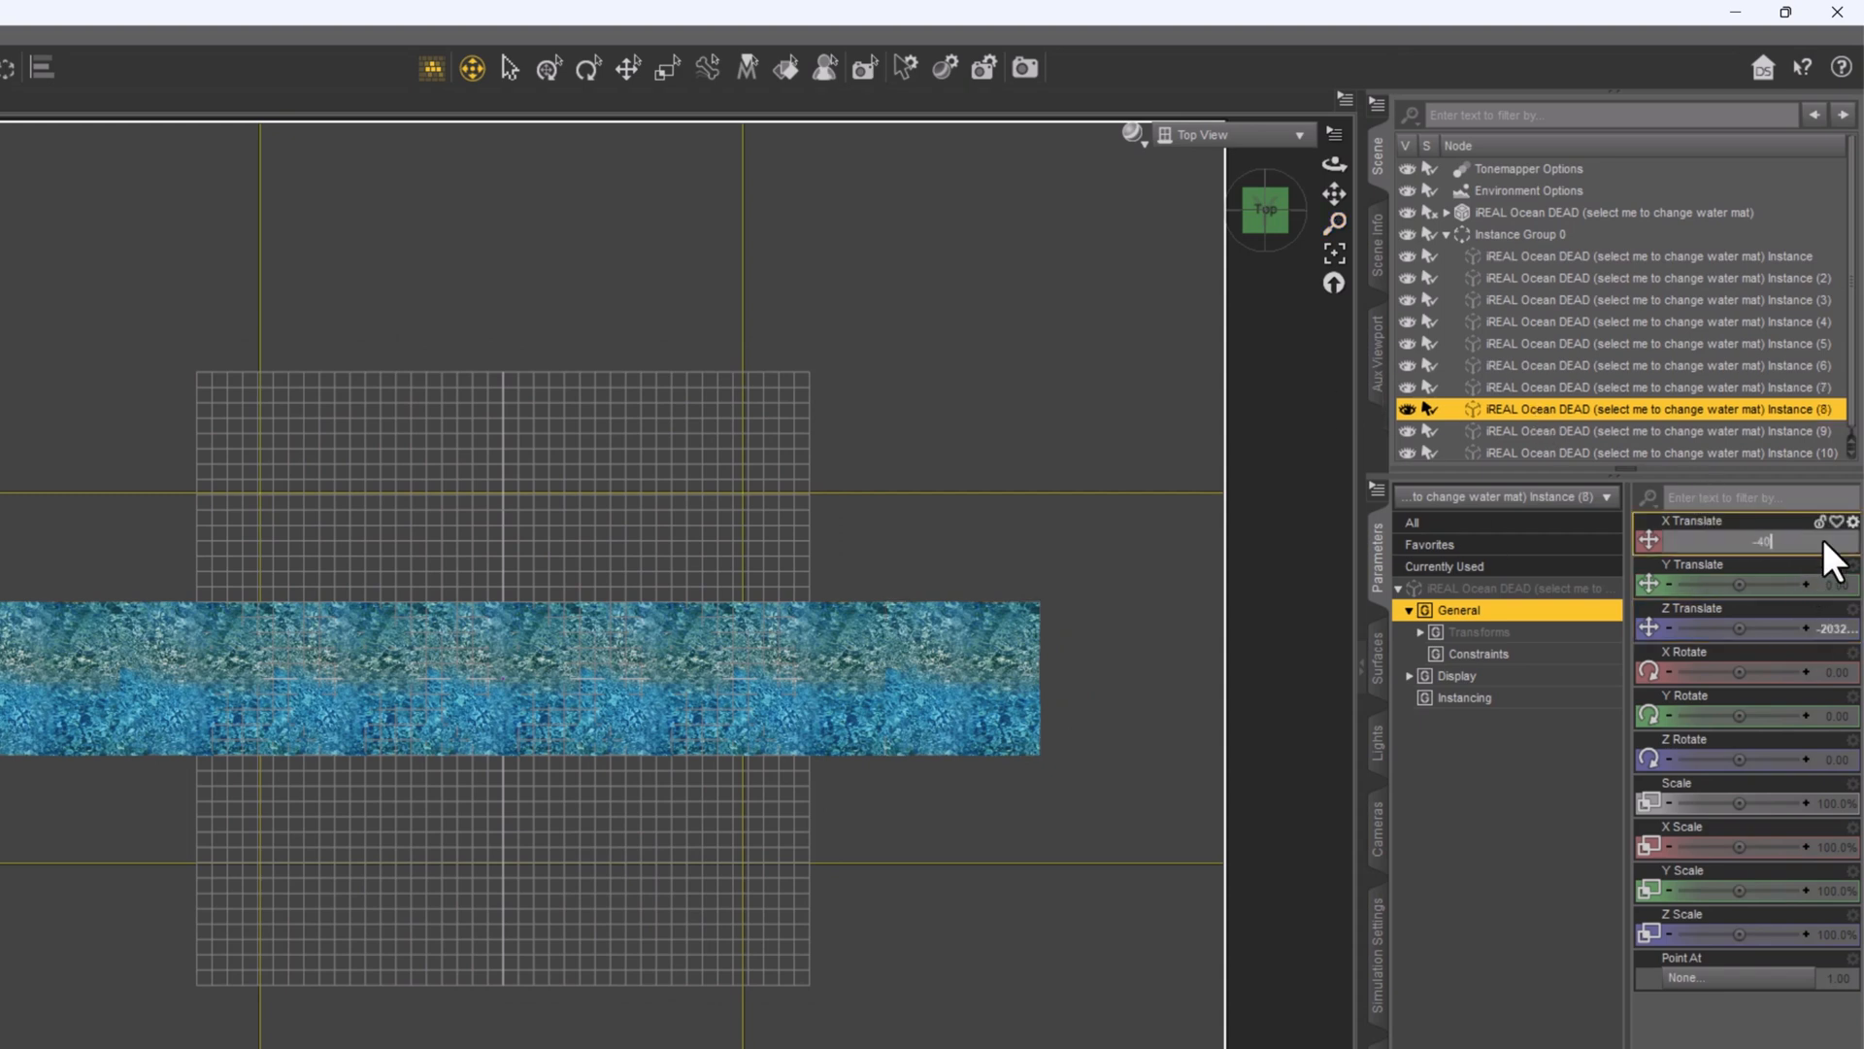
key("Return")
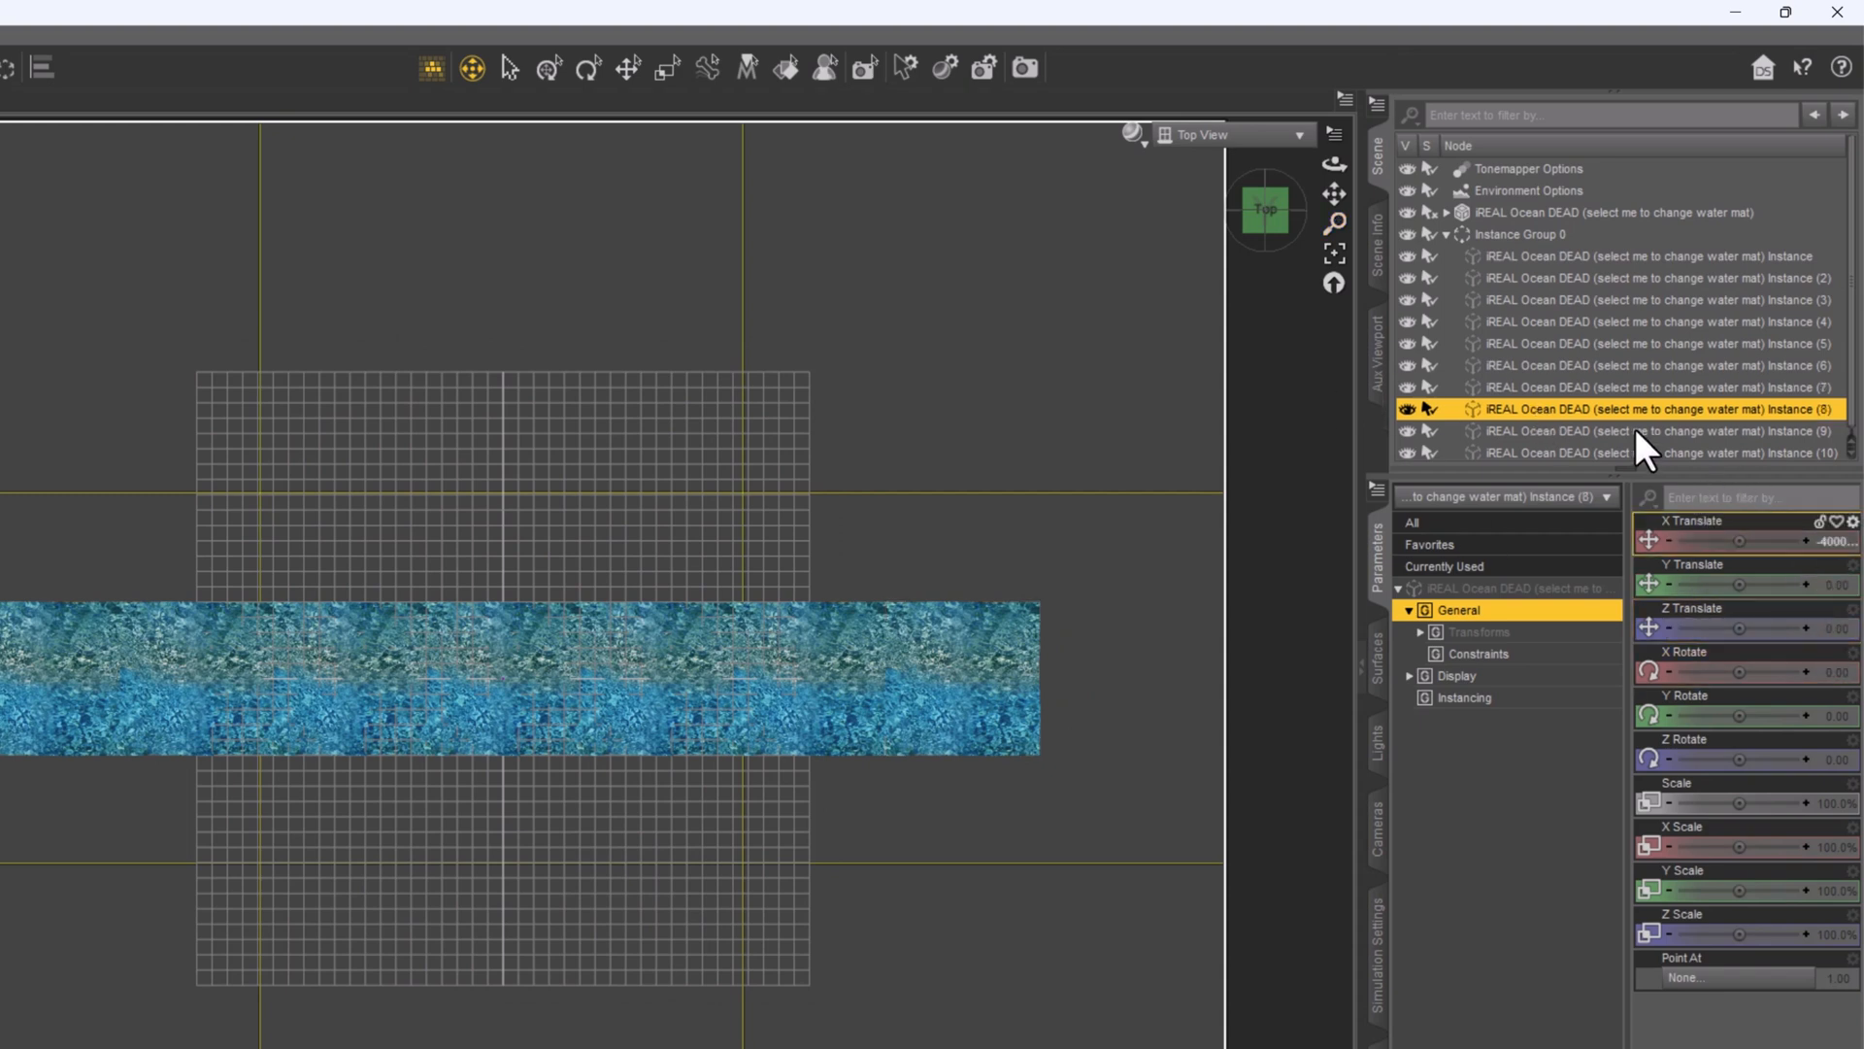
- Set Instance (9)'s X Translate to 4000 and Z Translate to 0
left_click(1635, 430)
left_click(1827, 456)
type("4000")
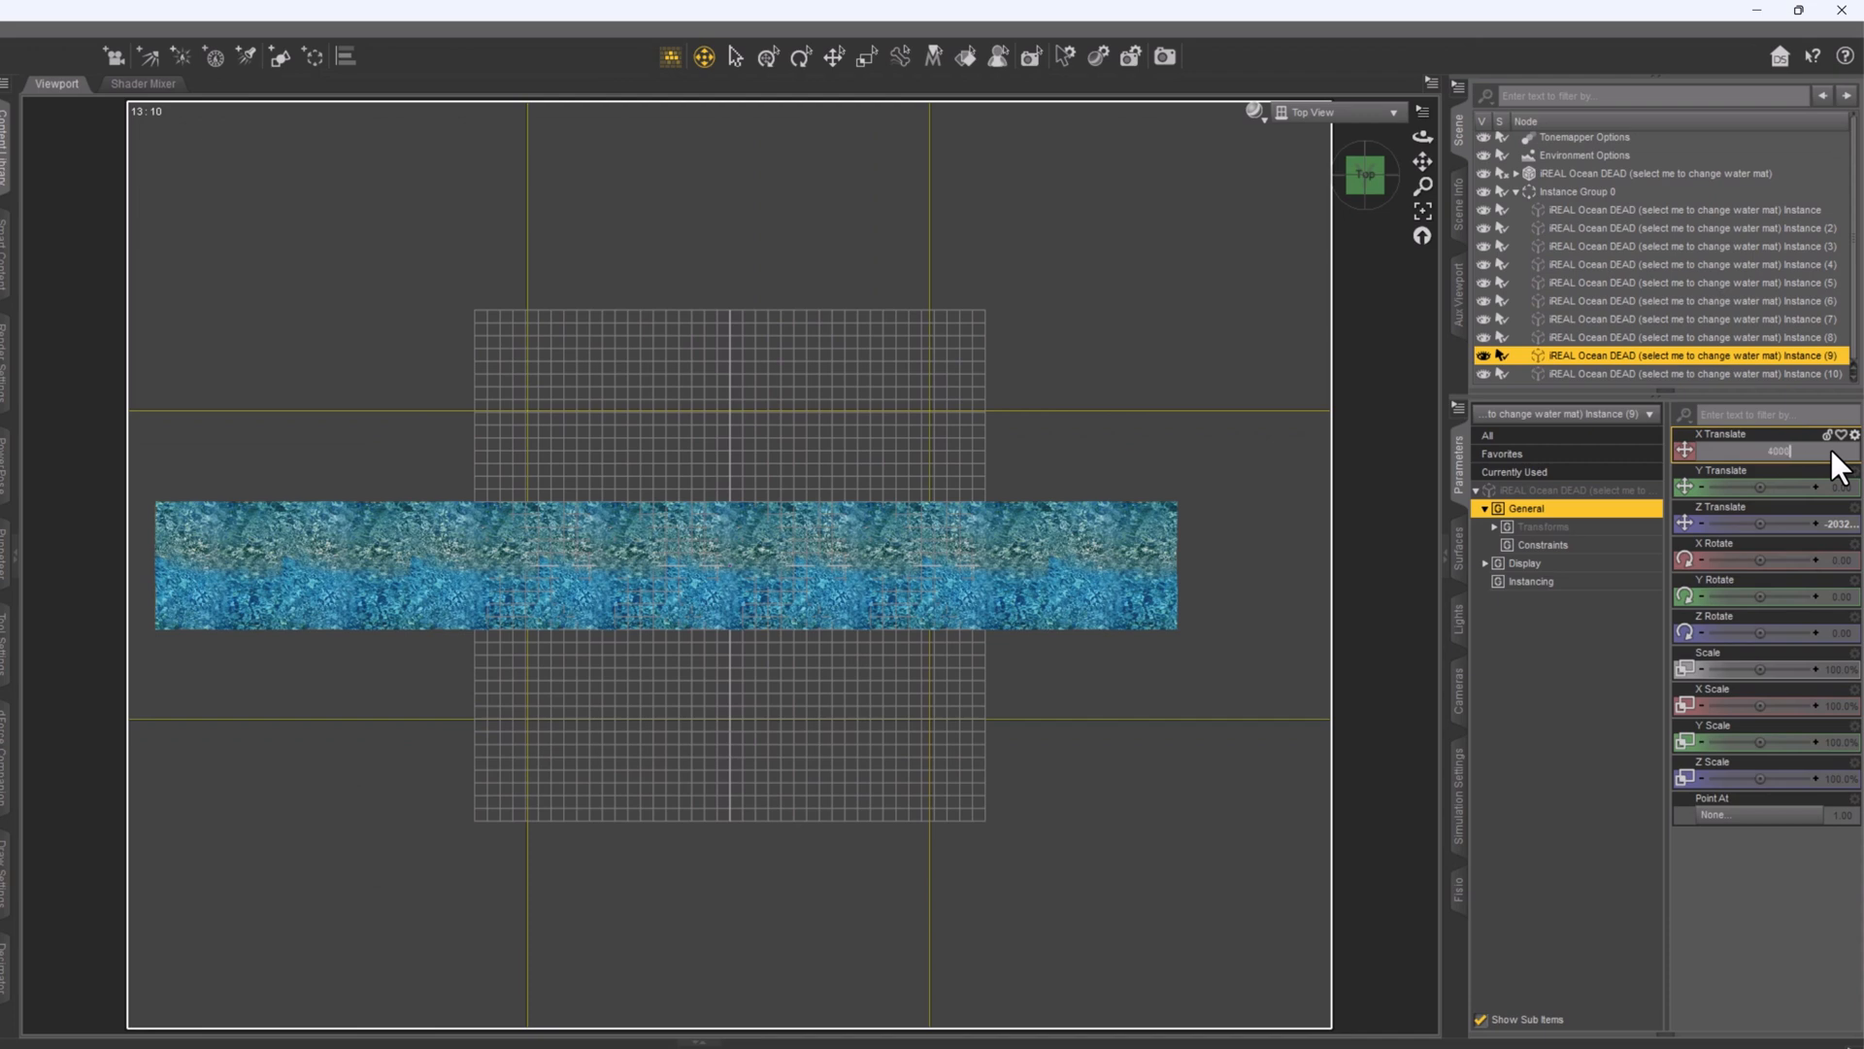
key("Return")
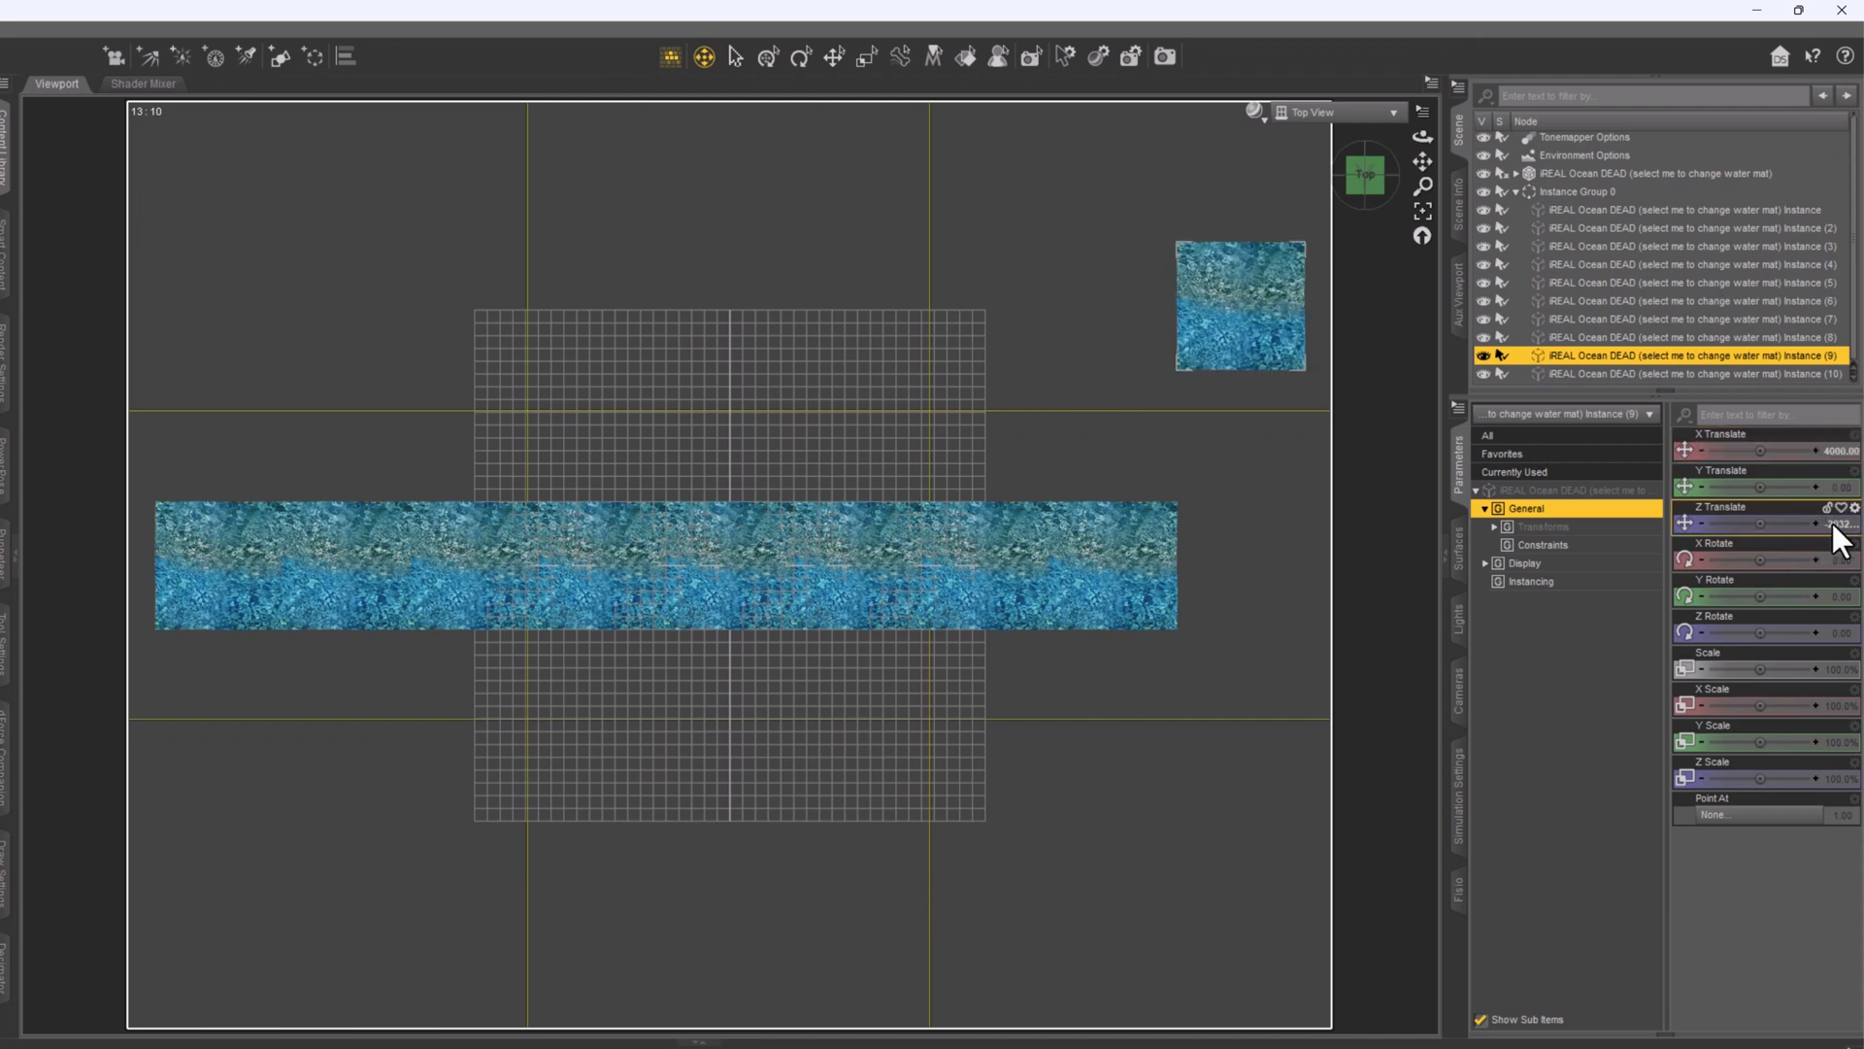
left_click(1832, 523)
type("0")
key("Return")
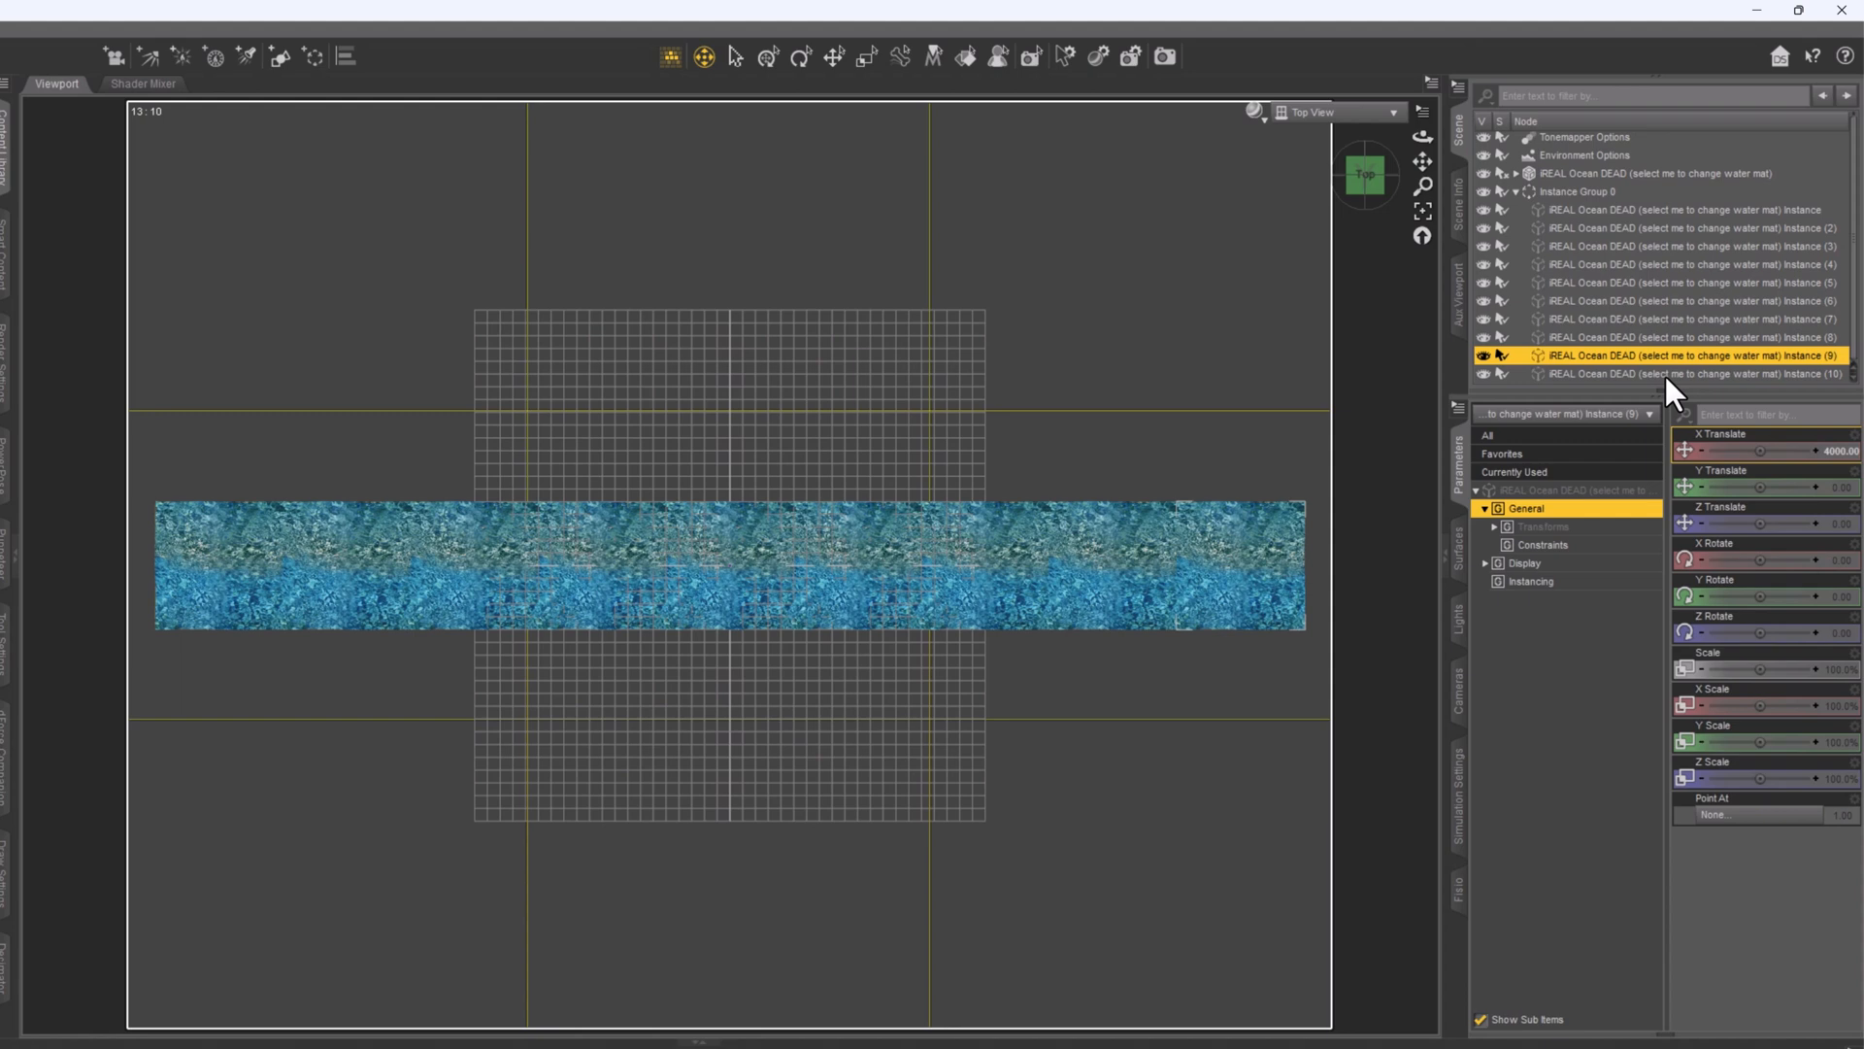
- Check the translate values of the first nine ocean instances one after another
left_click(1635, 208)
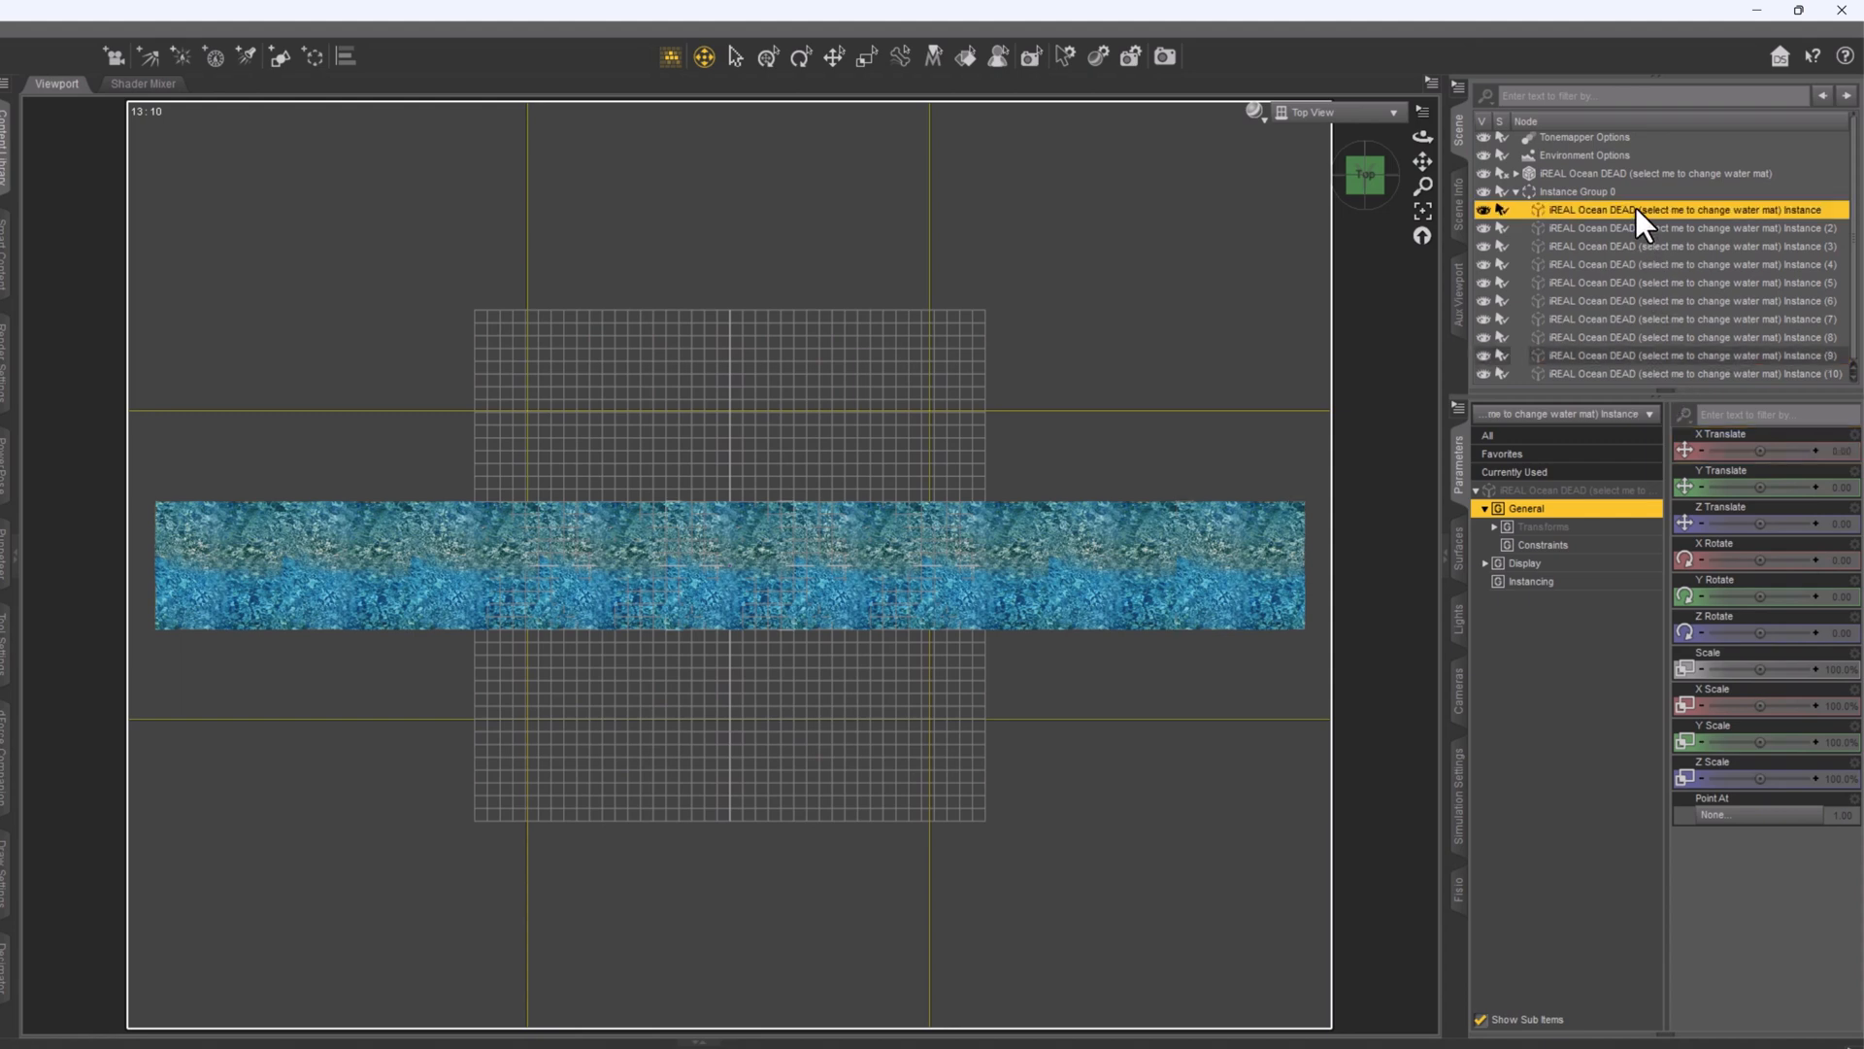
left_click(1634, 226)
left_click(1626, 246)
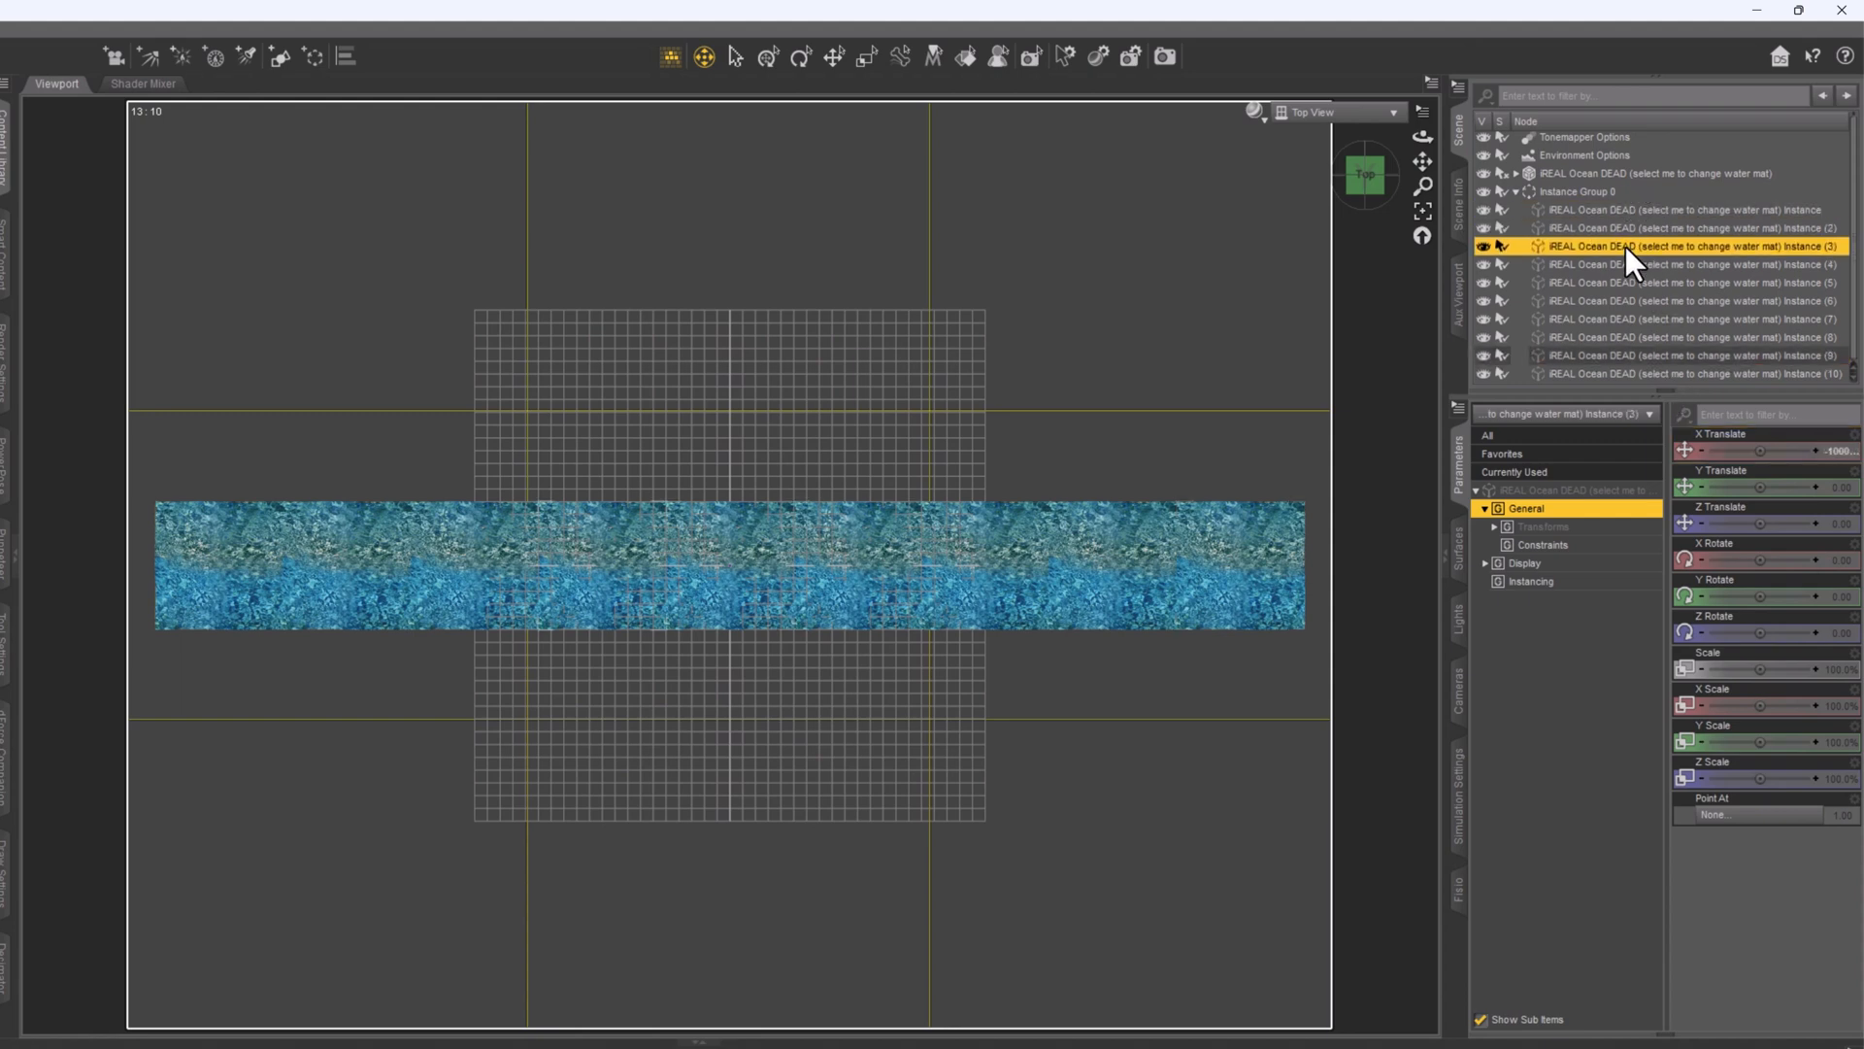
left_click(1623, 262)
left_click(1620, 282)
left_click(1617, 301)
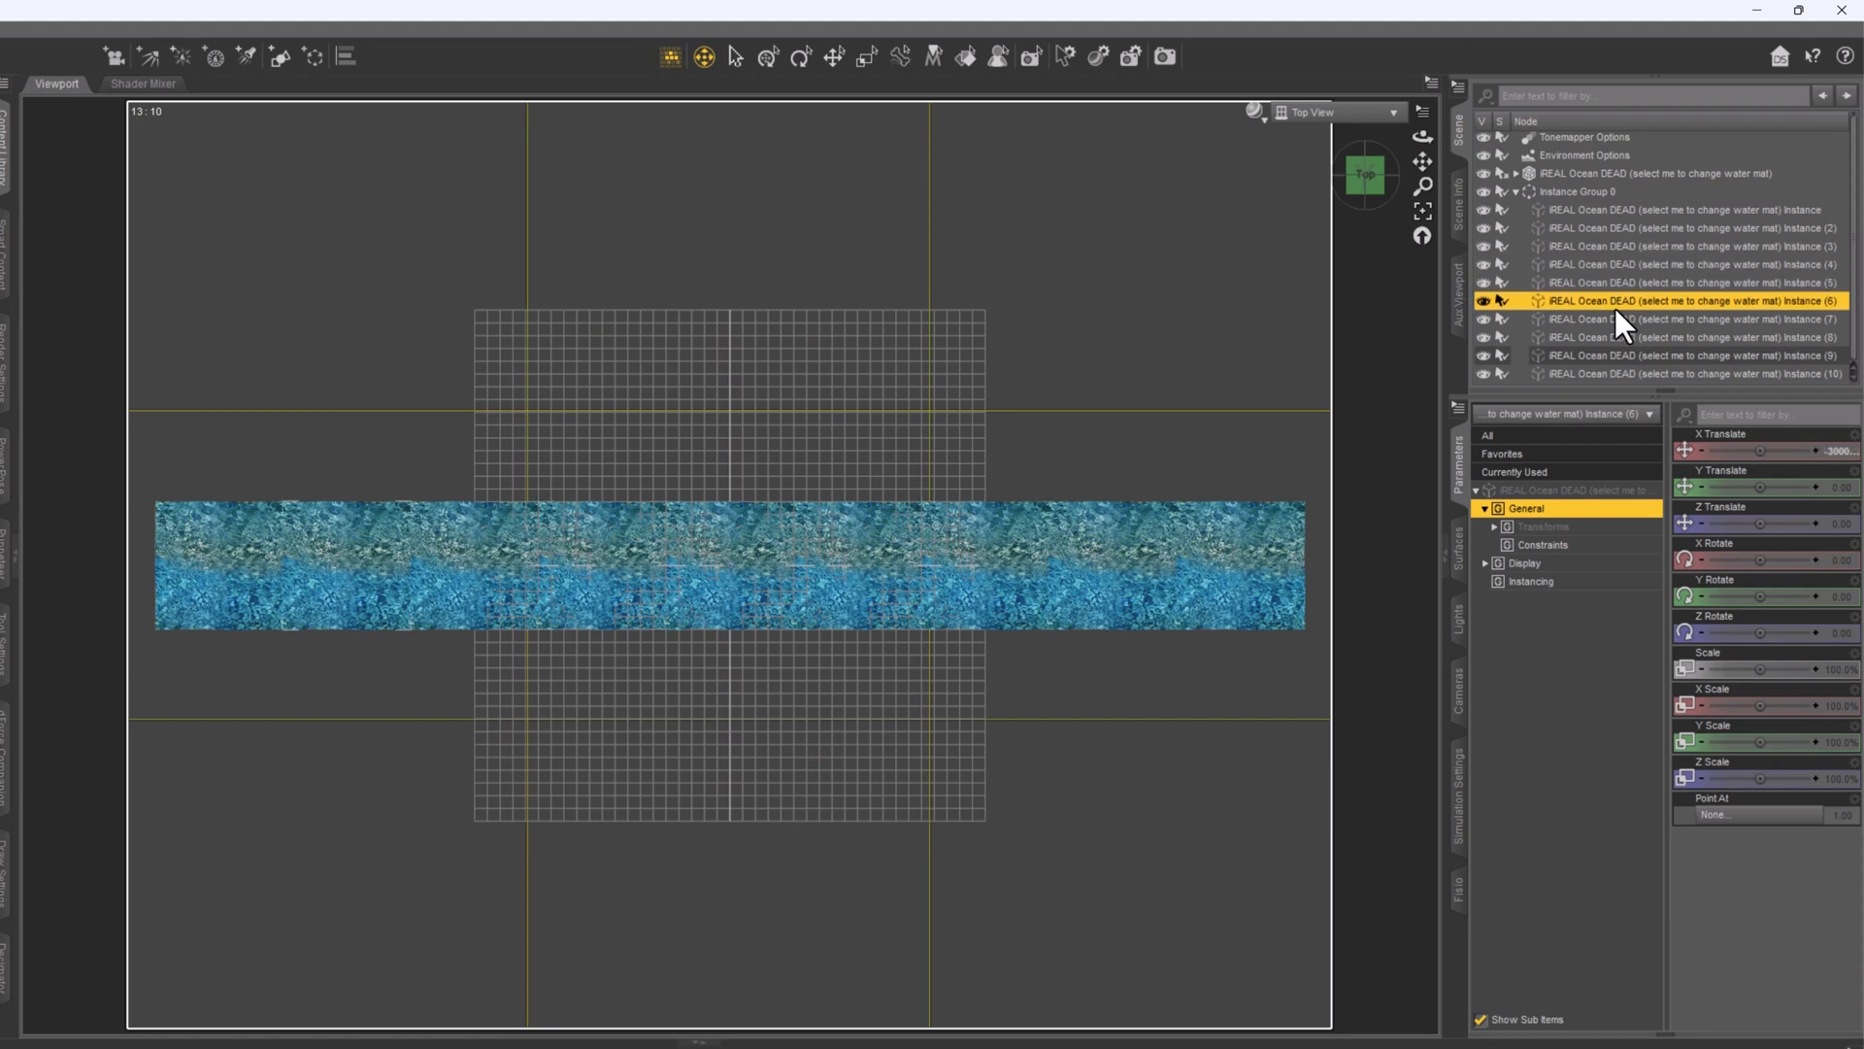
left_click(1614, 319)
left_click(1611, 336)
left_click(1606, 356)
- Delete the surplus Instance (10) and collapse Instance Group 0
left_click(1602, 373)
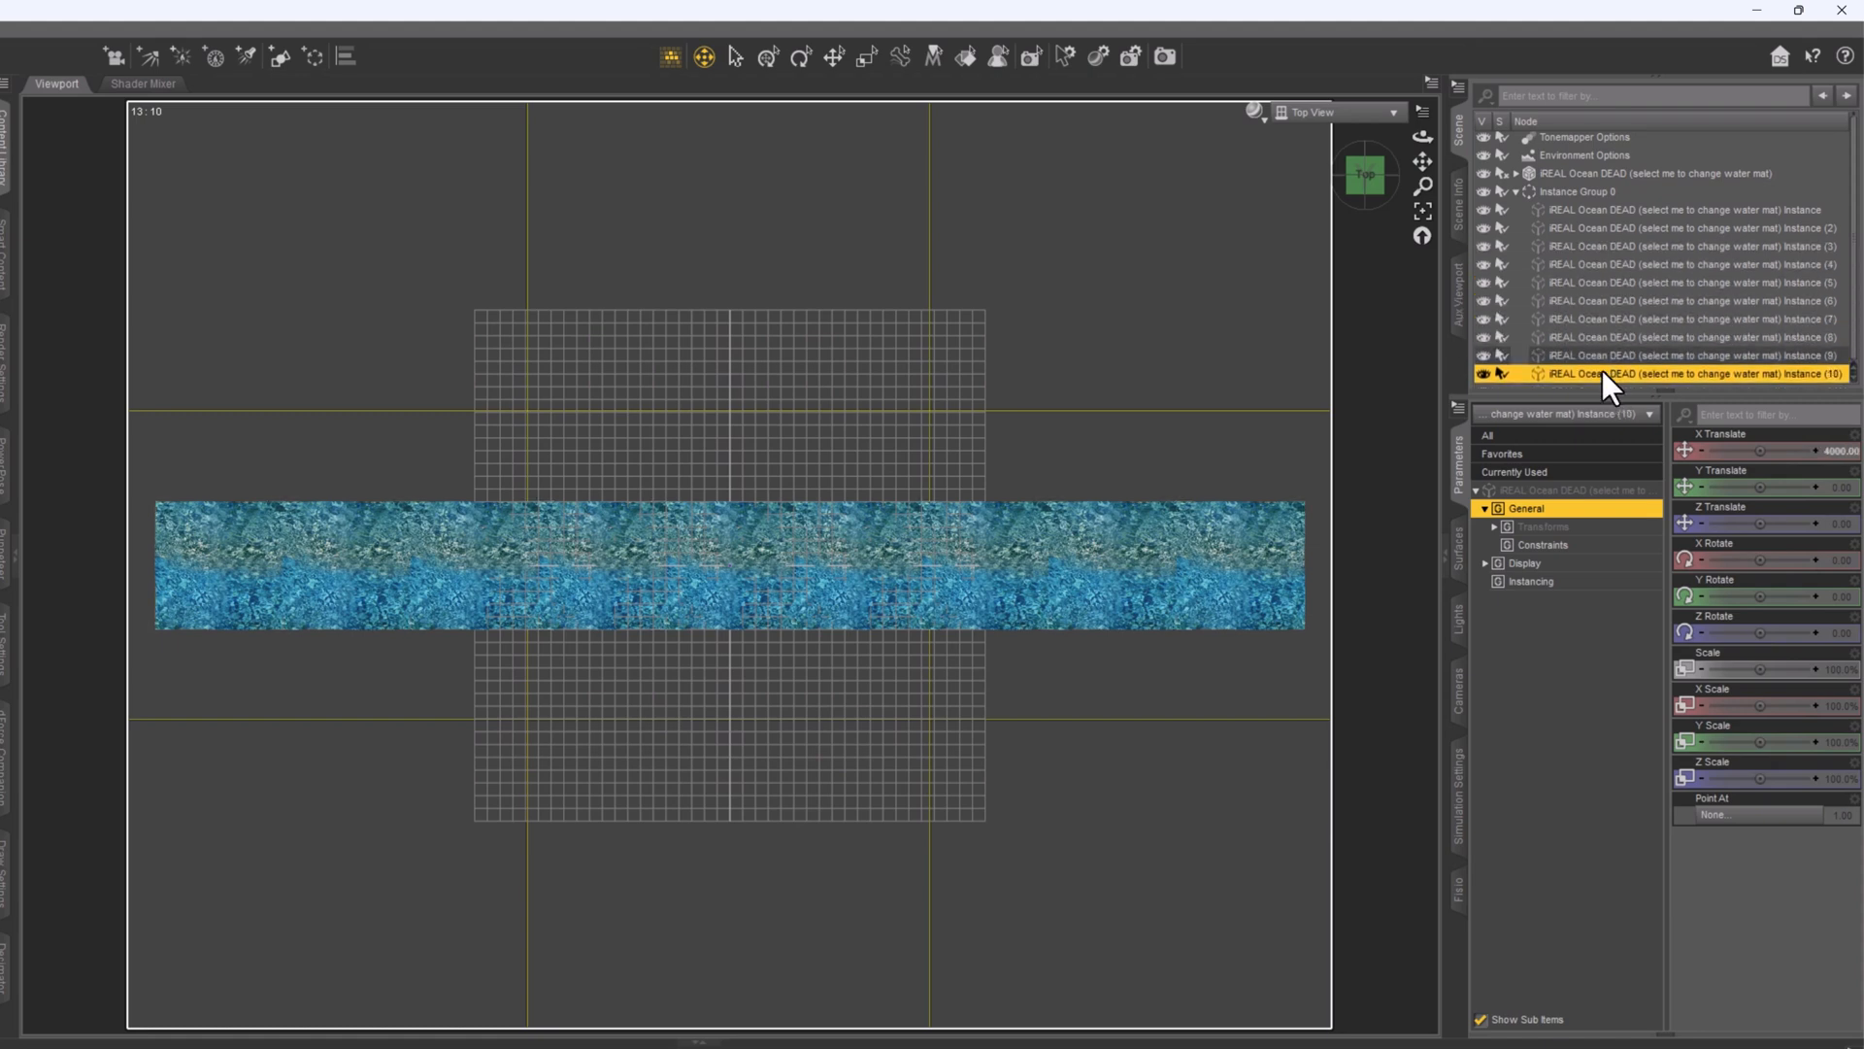
key("Delete")
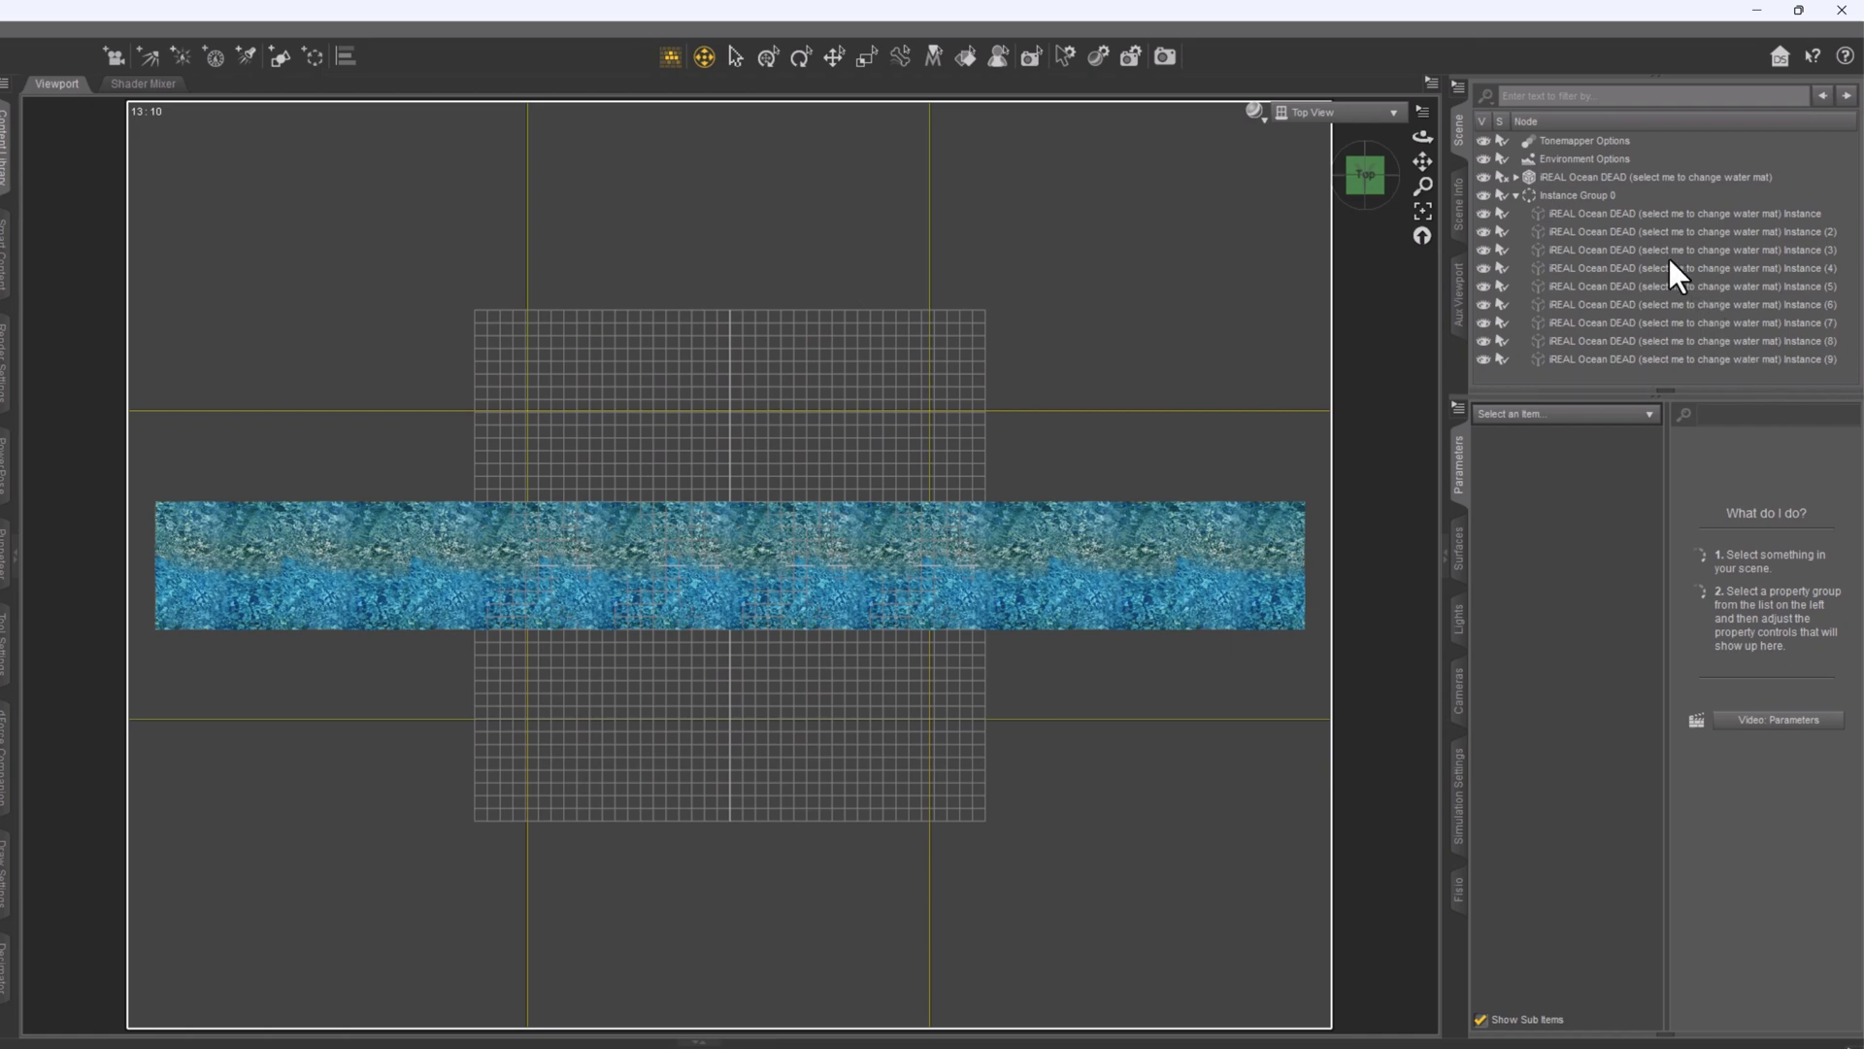
left_click(1517, 195)
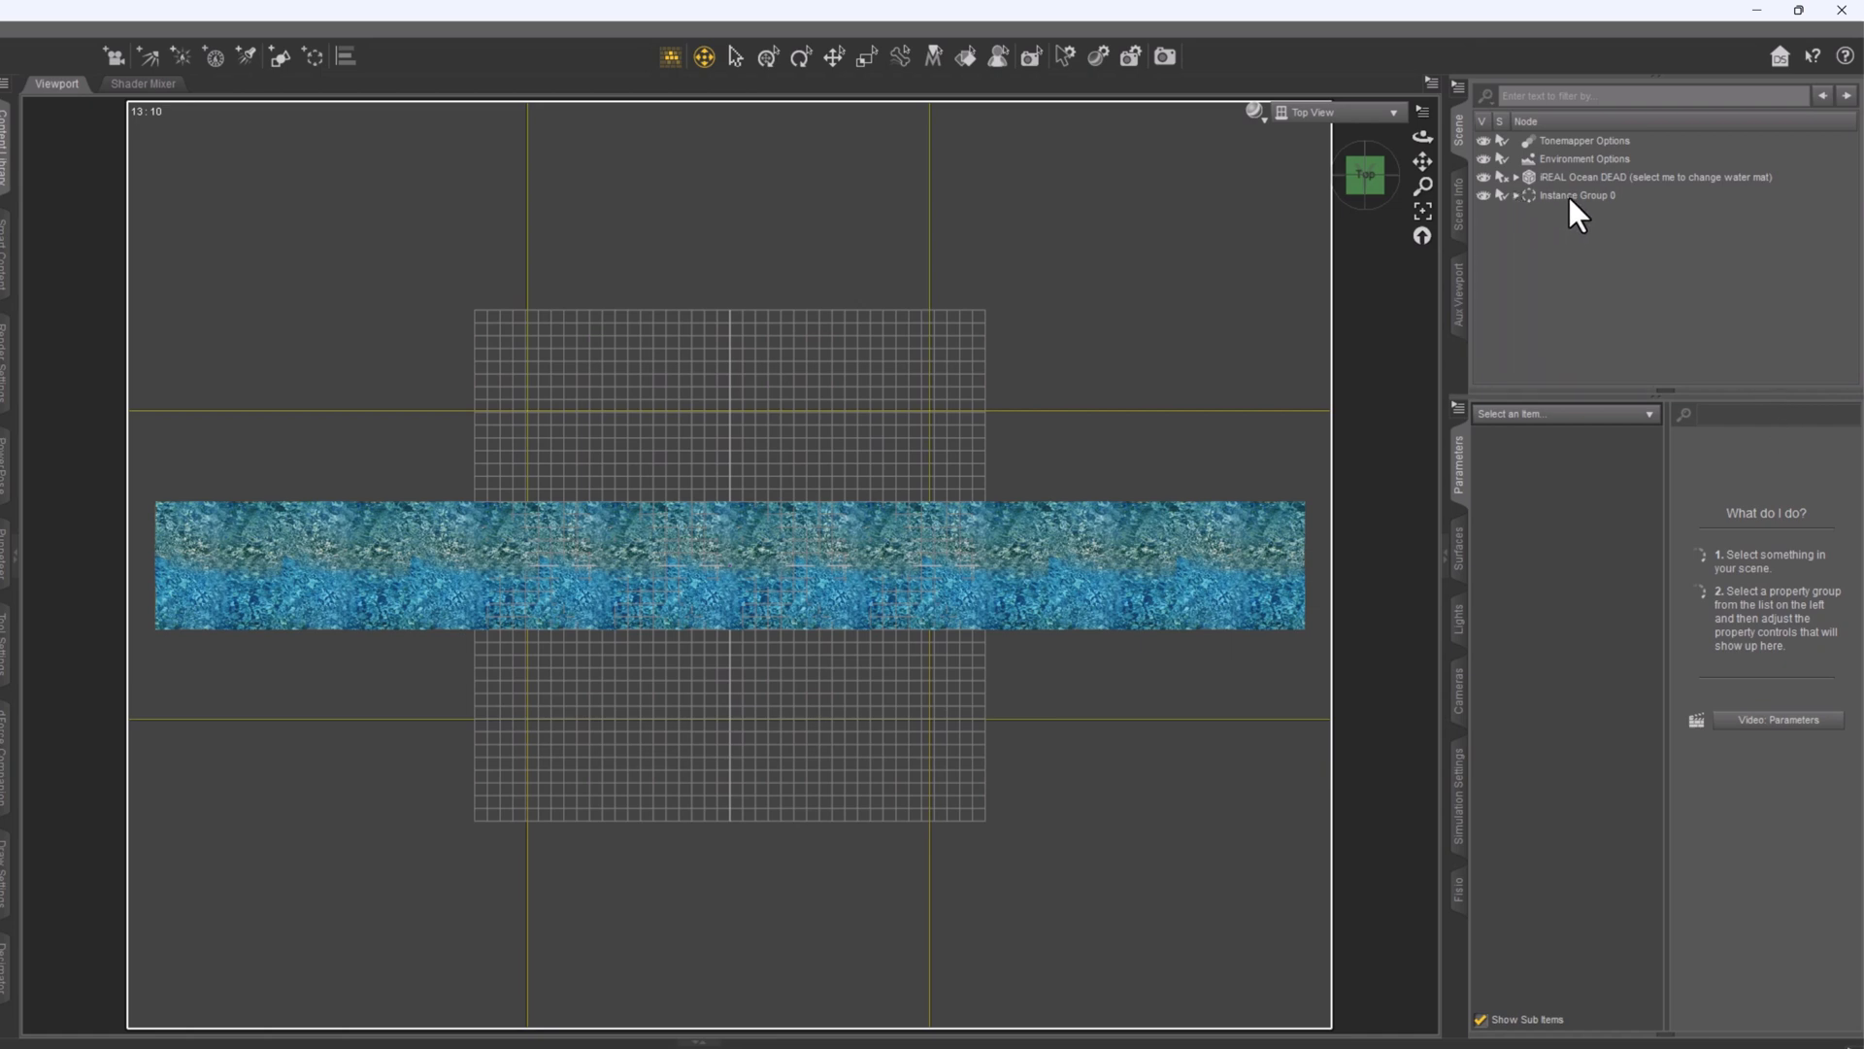
- Duplicate Instance Group 0 and rename the copy as Instance Group 1
left_click(1569, 196)
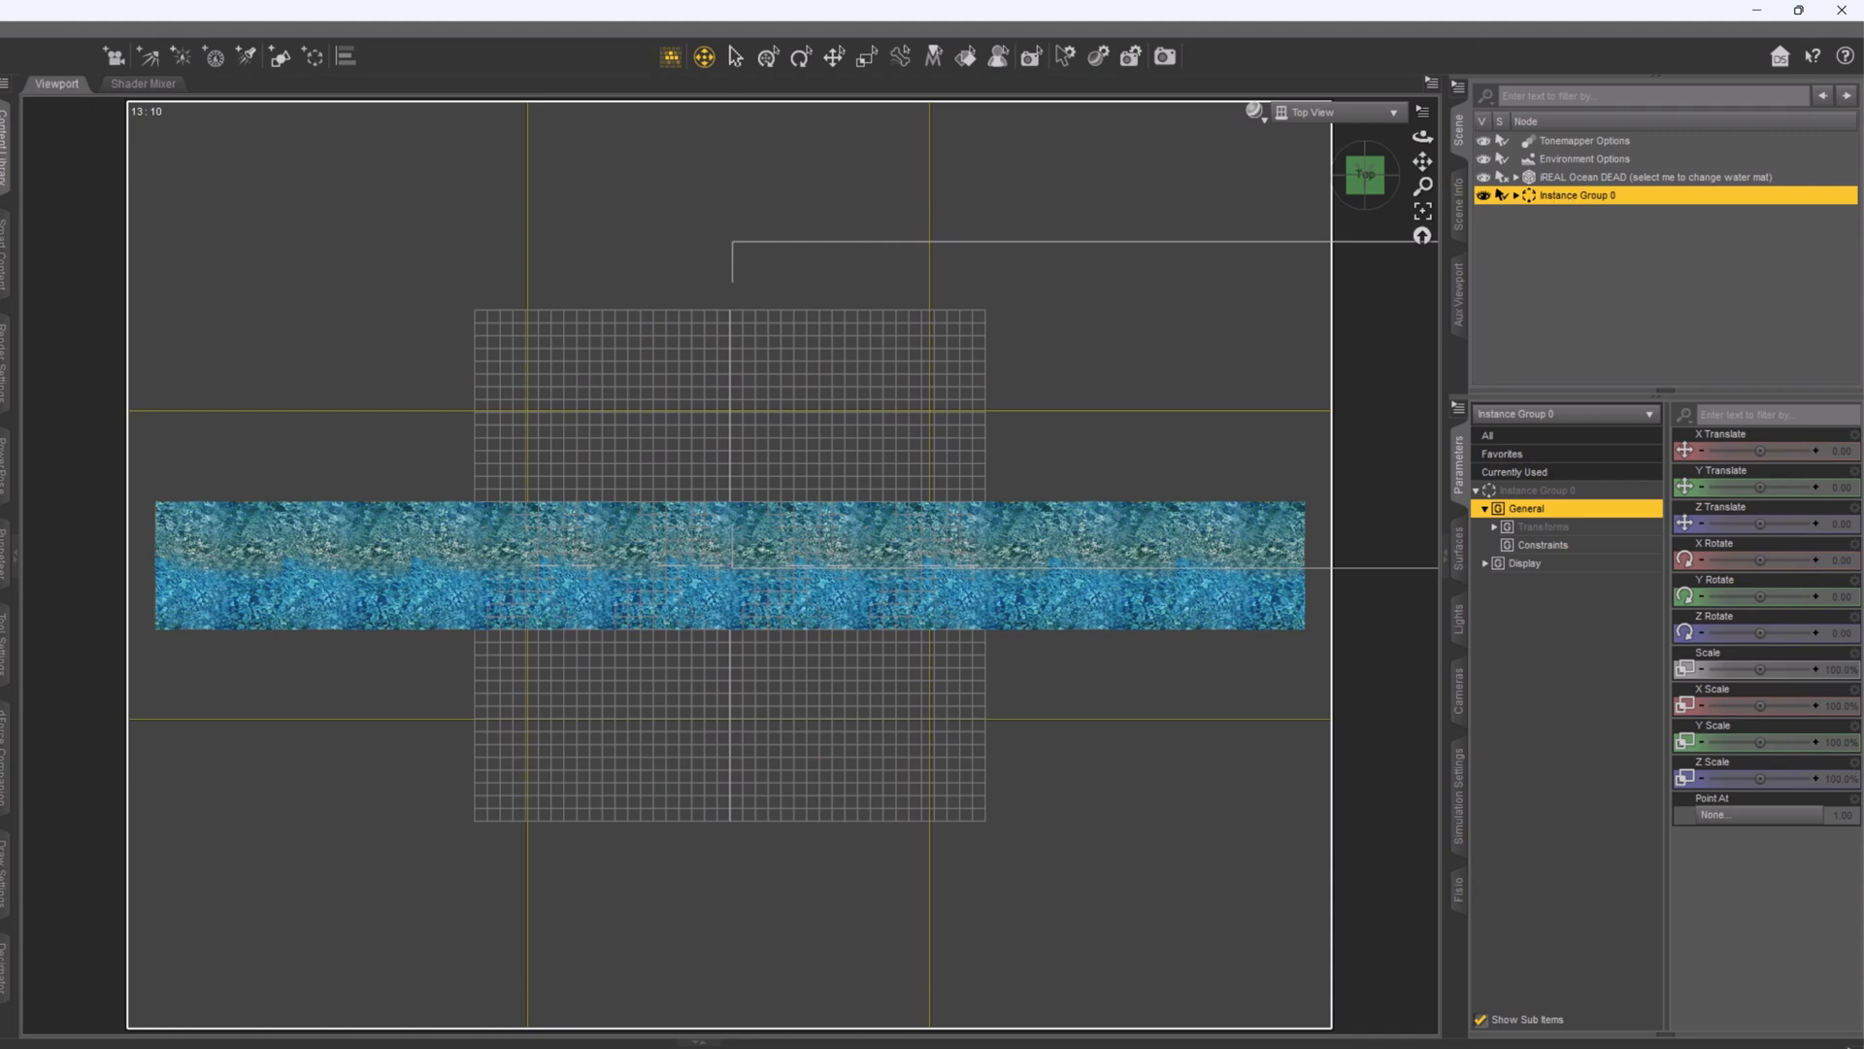
key("ctrl+d")
left_click(1564, 213)
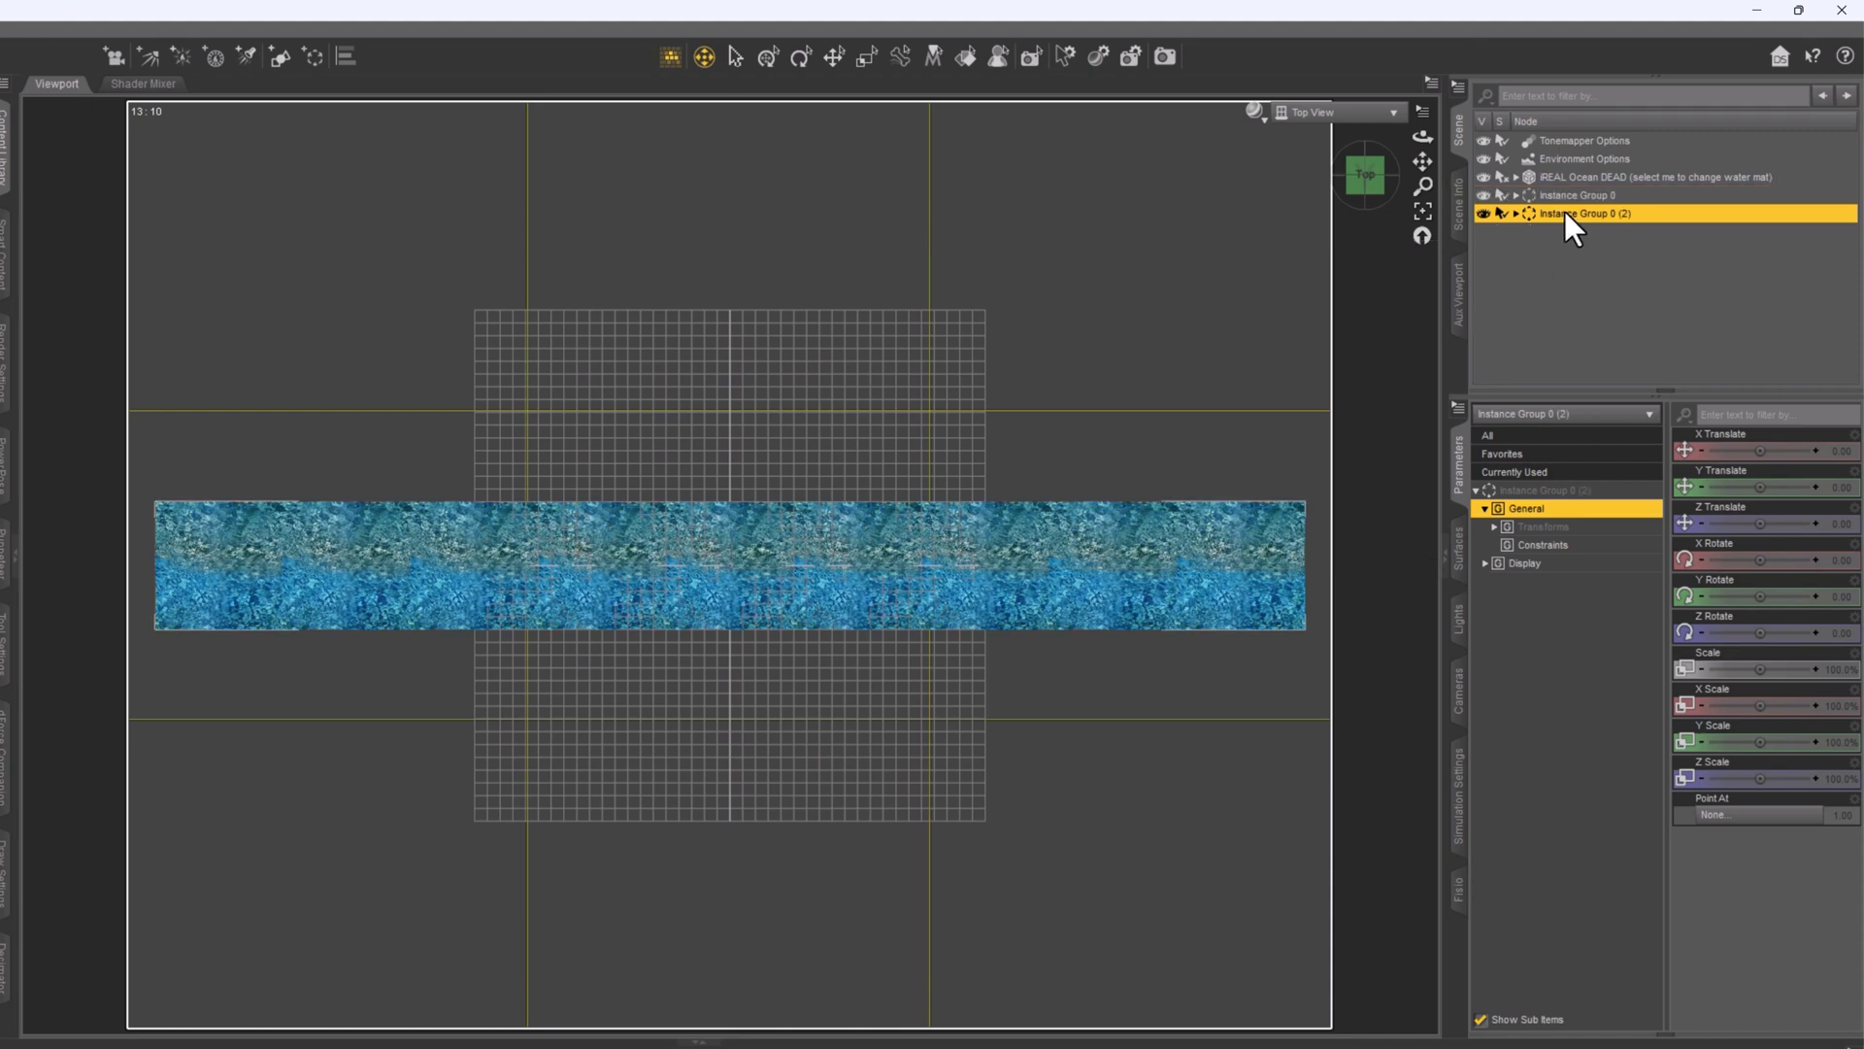
double_click(1564, 212)
left_click(1689, 212)
double_click(1690, 212)
left_click(1690, 212)
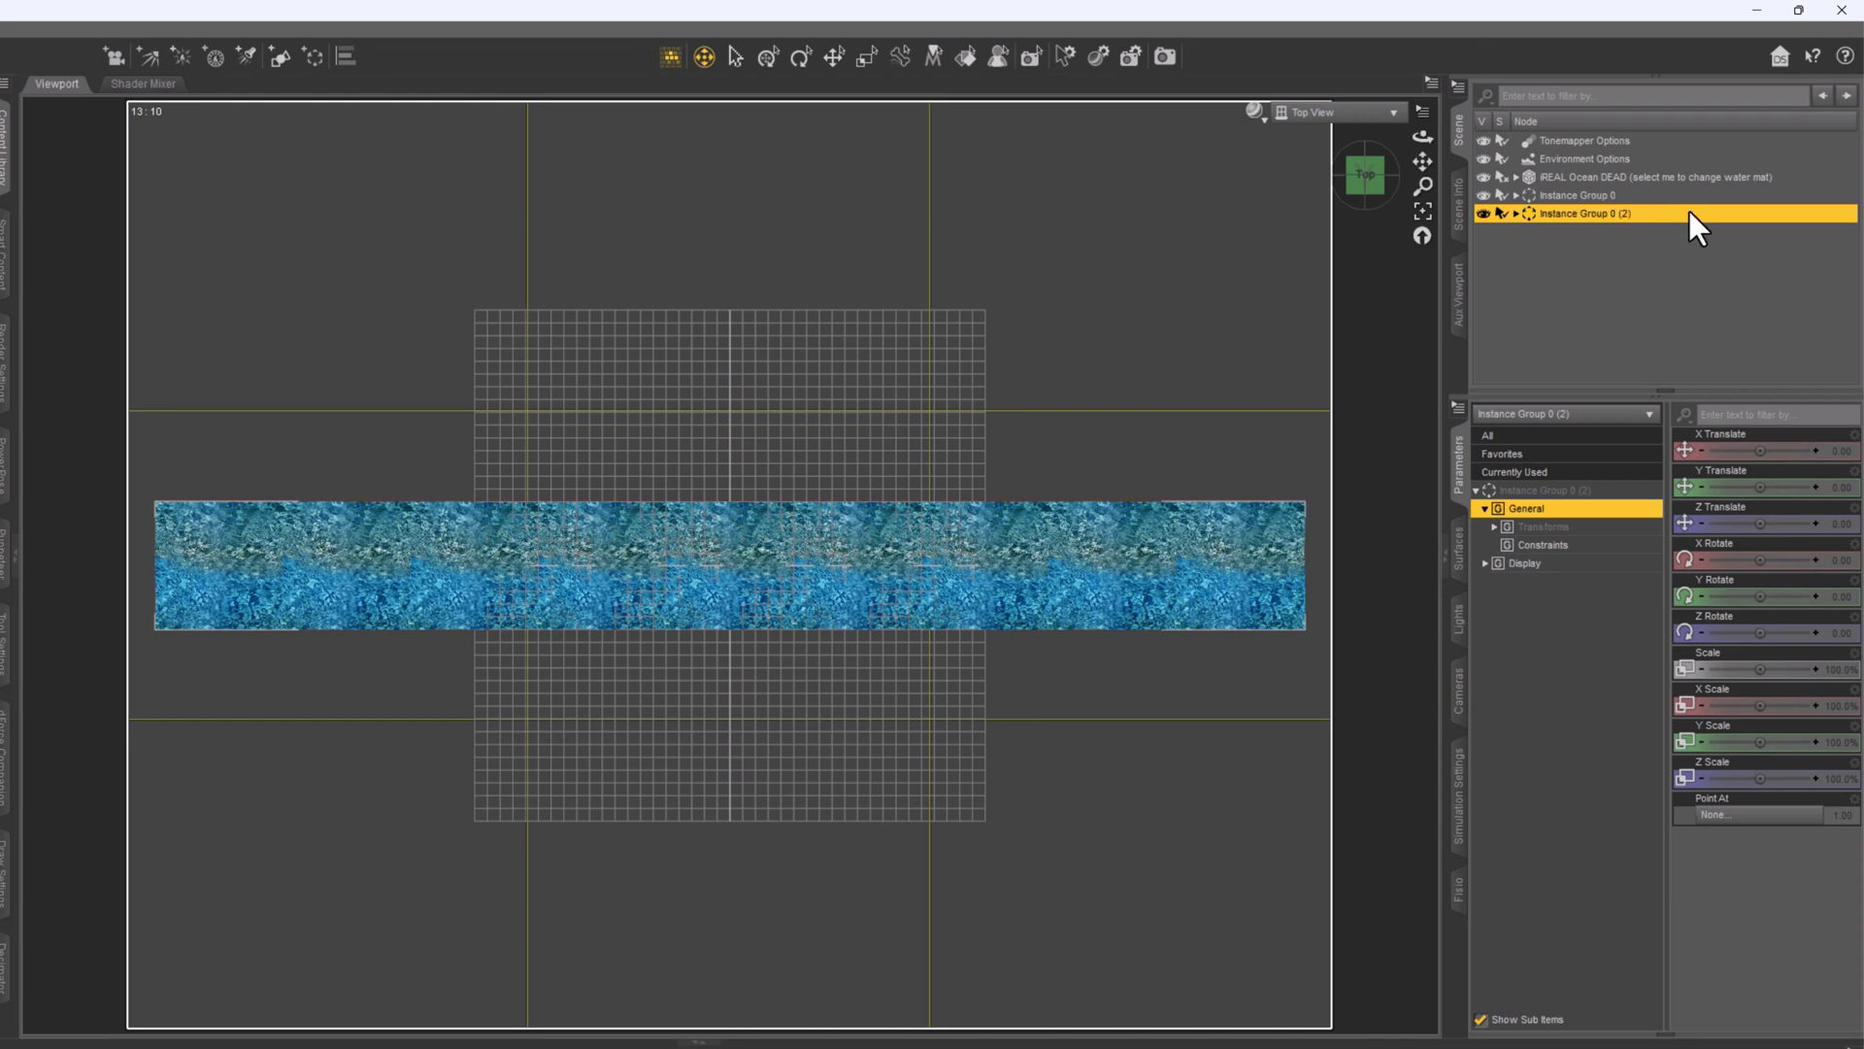
double_click(1604, 206)
type("1")
key("Return")
- Set Instance Group 1's Z Translate to 1000 to form a second row of water
left_click(1832, 520)
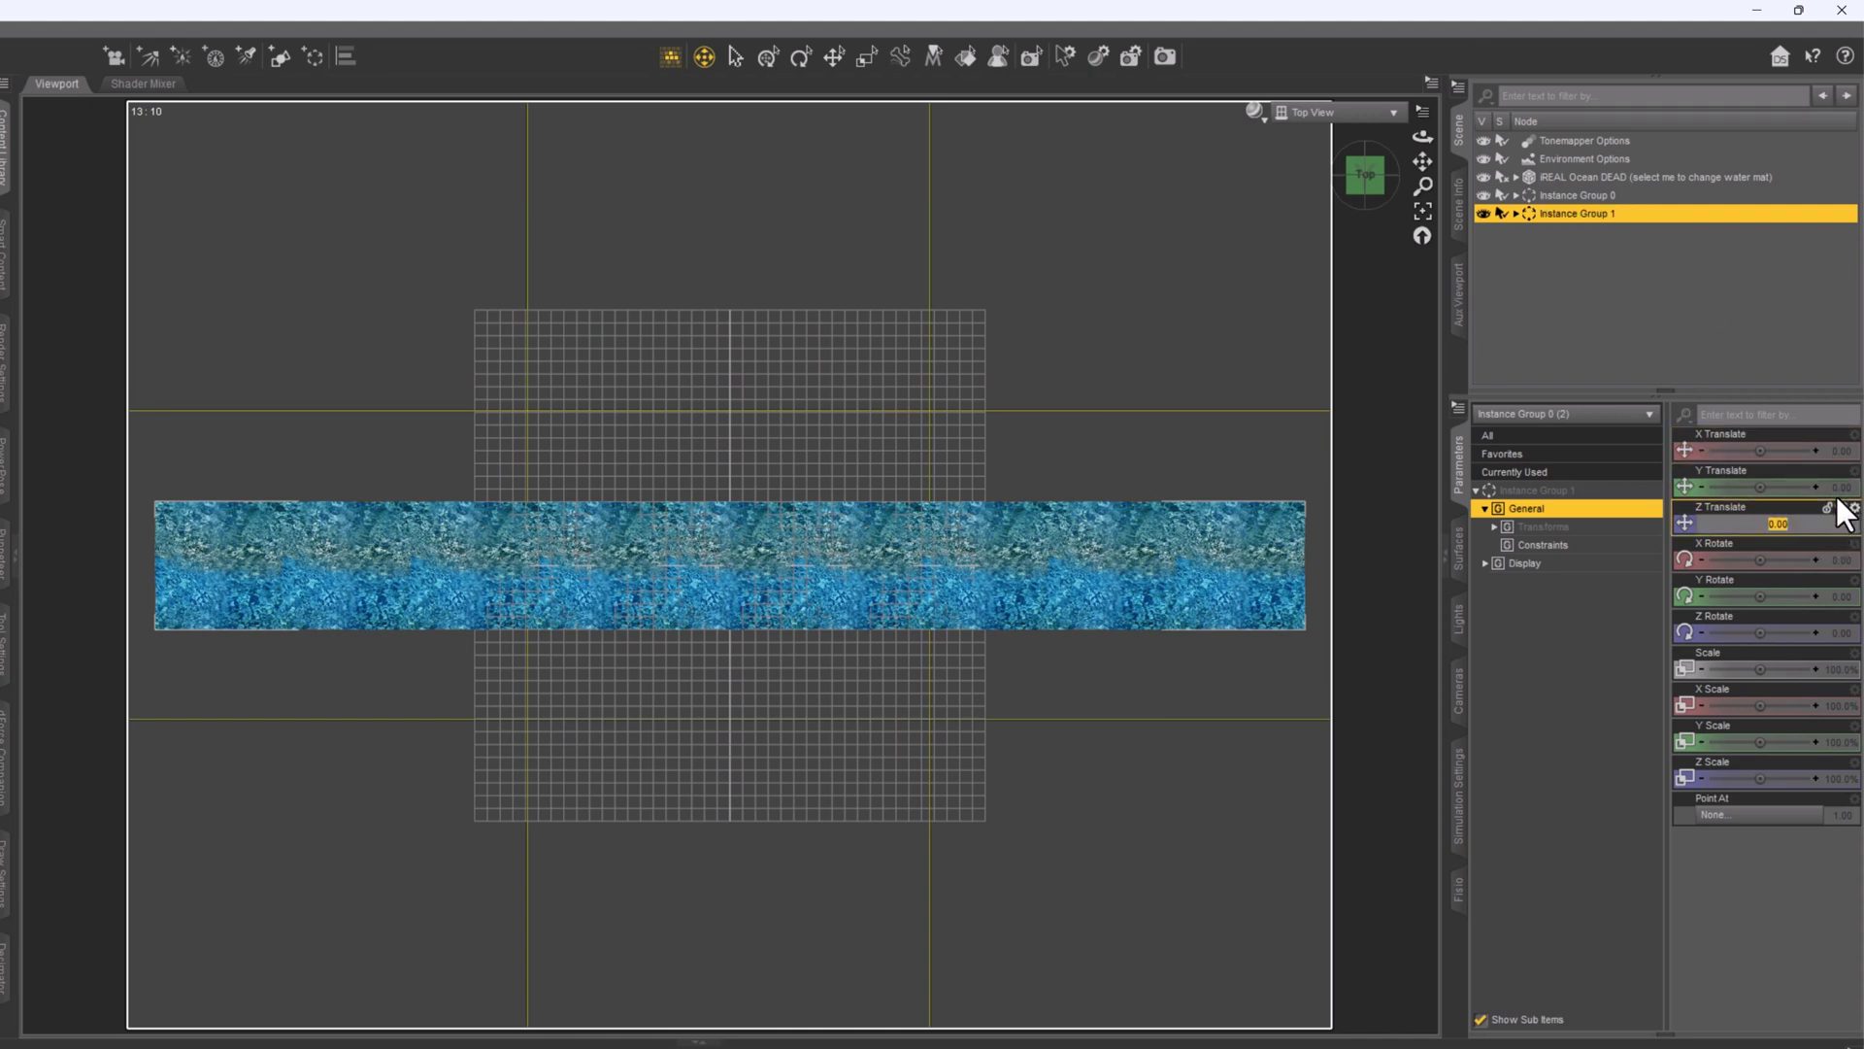
type("10")
key("Return")
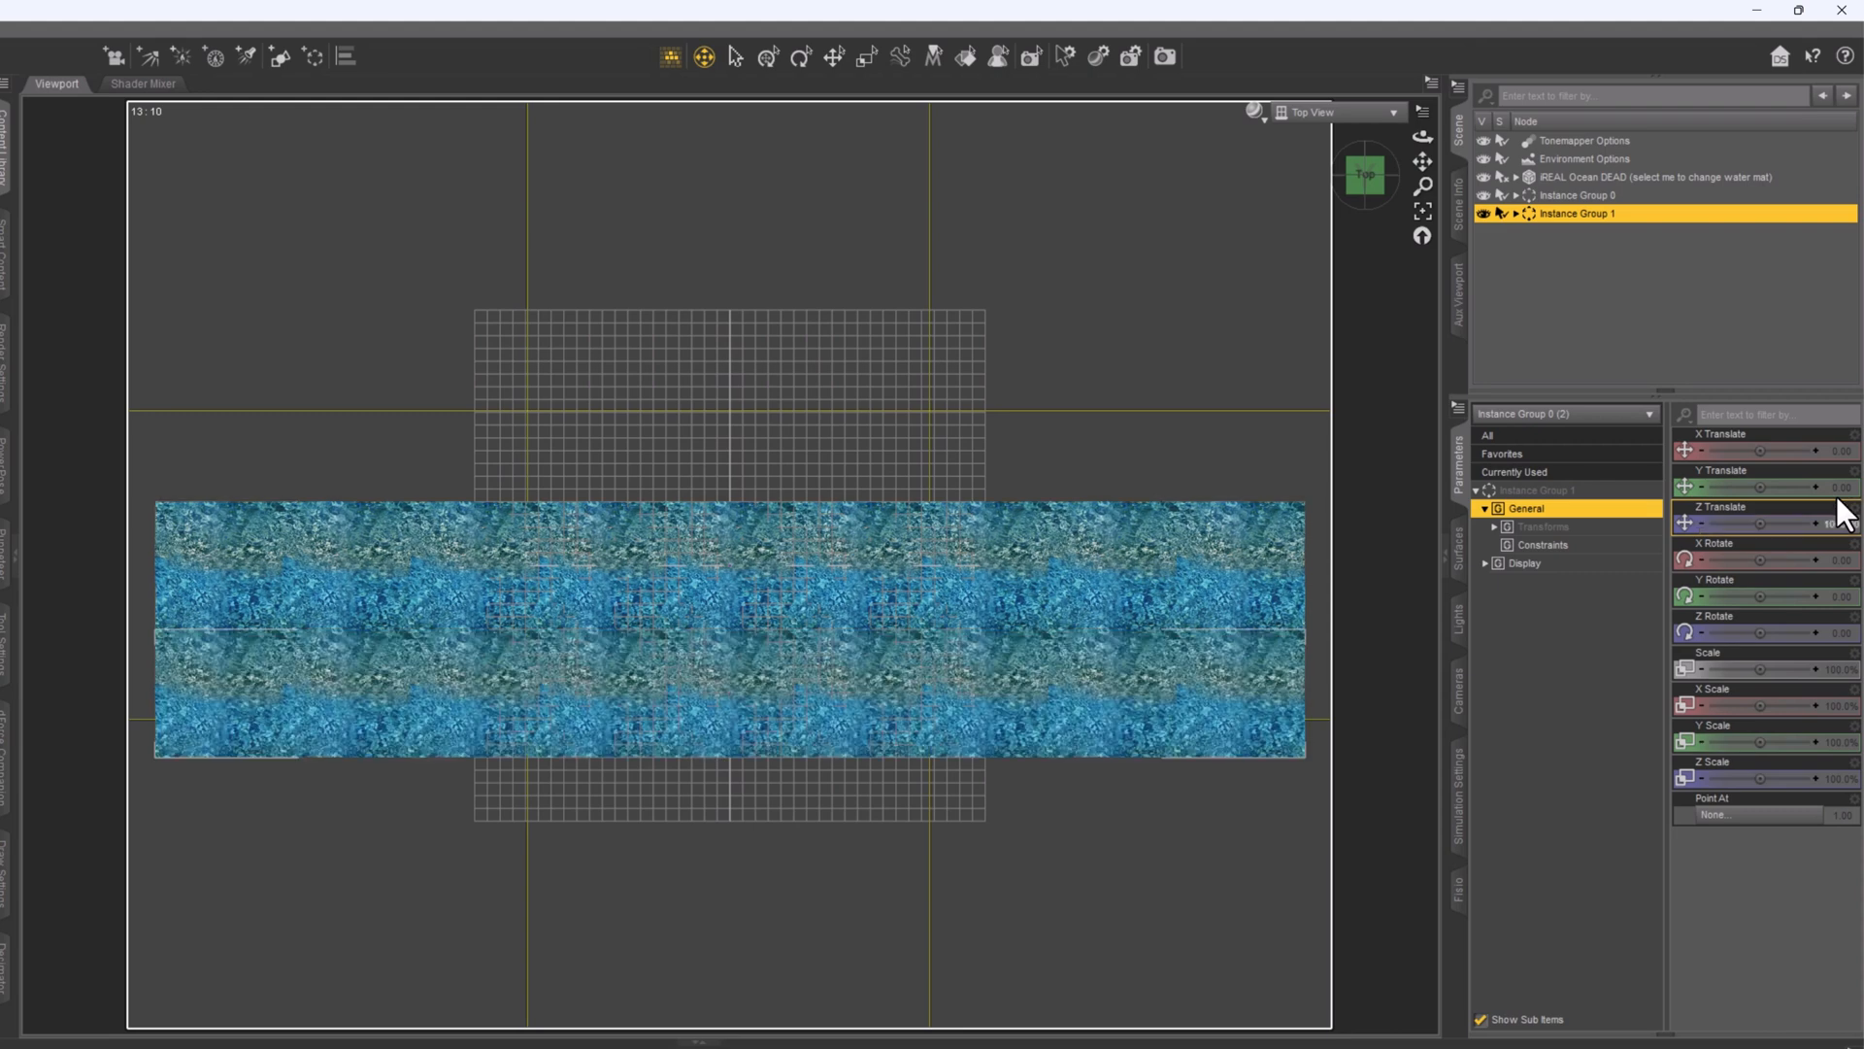
- Add two more duplicated rows named Instance Group 2 and Instance Group 3, with Instance Group 3's Z Translate set to 3000
key("ctrl+d")
key("ctrl+d")
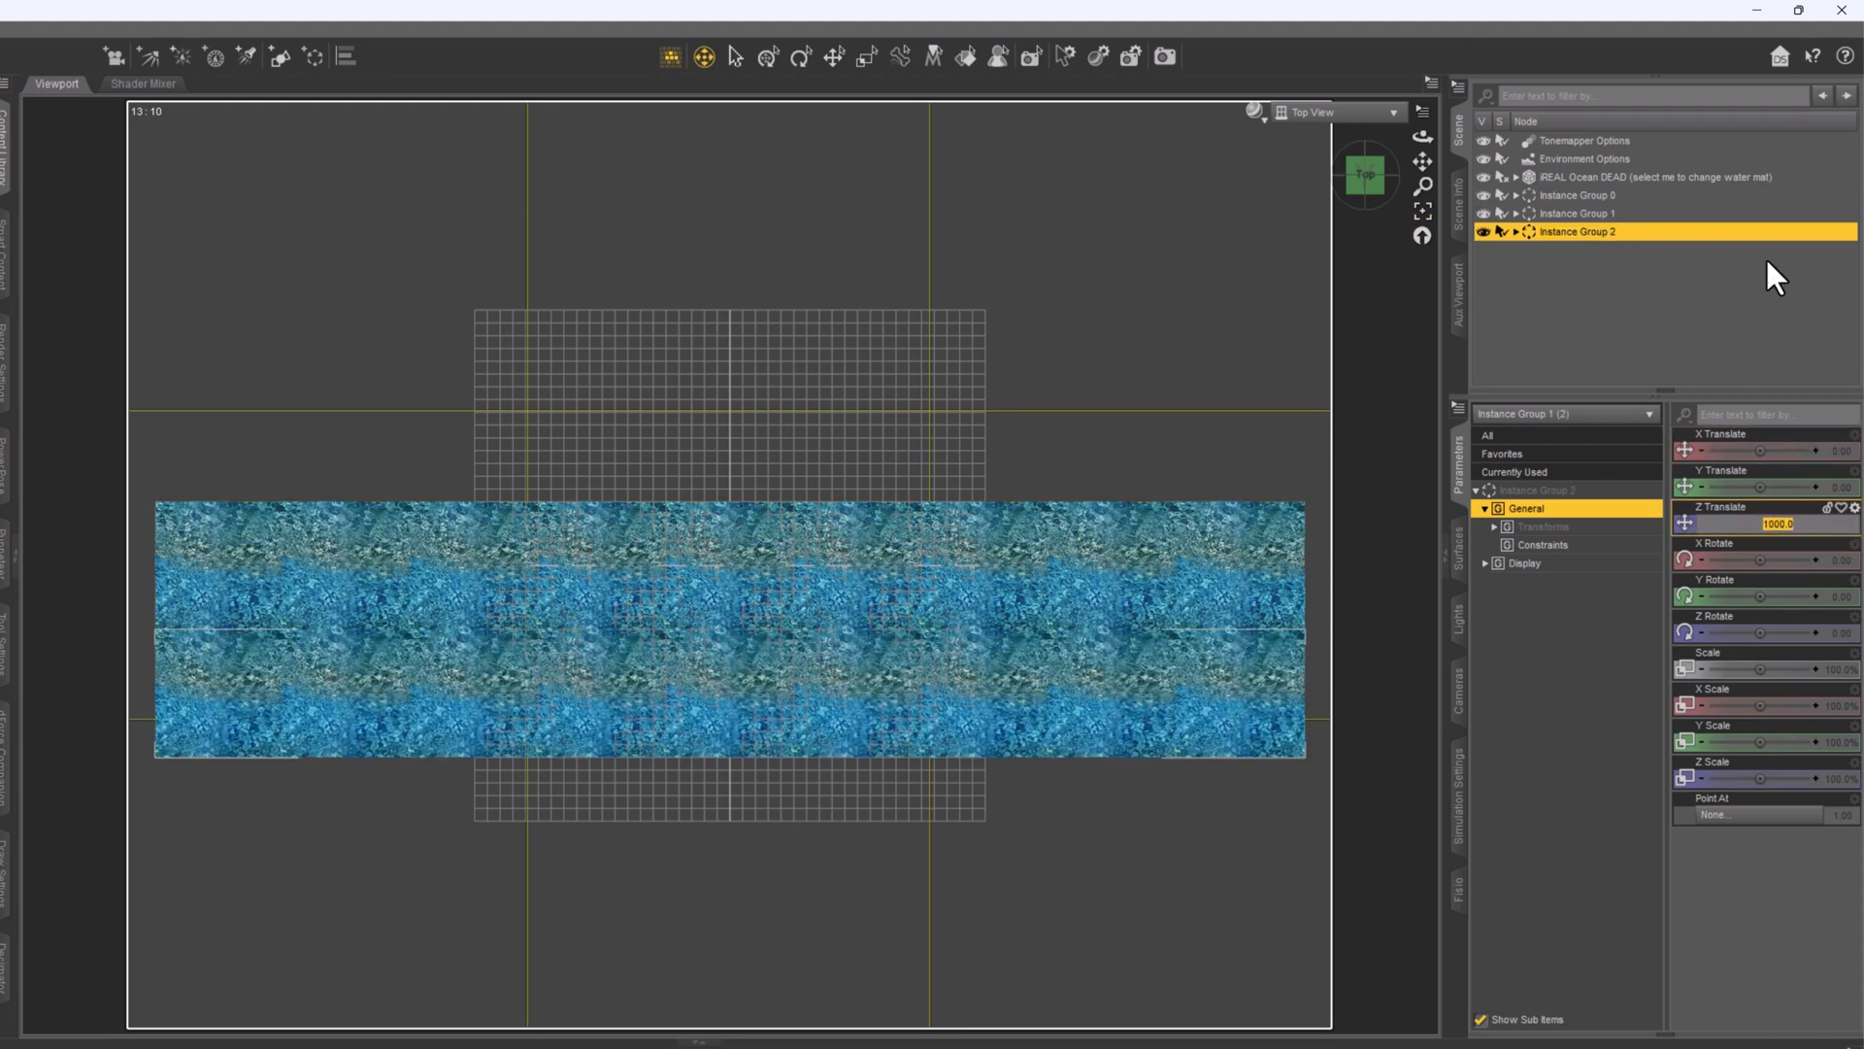
double_click(1613, 250)
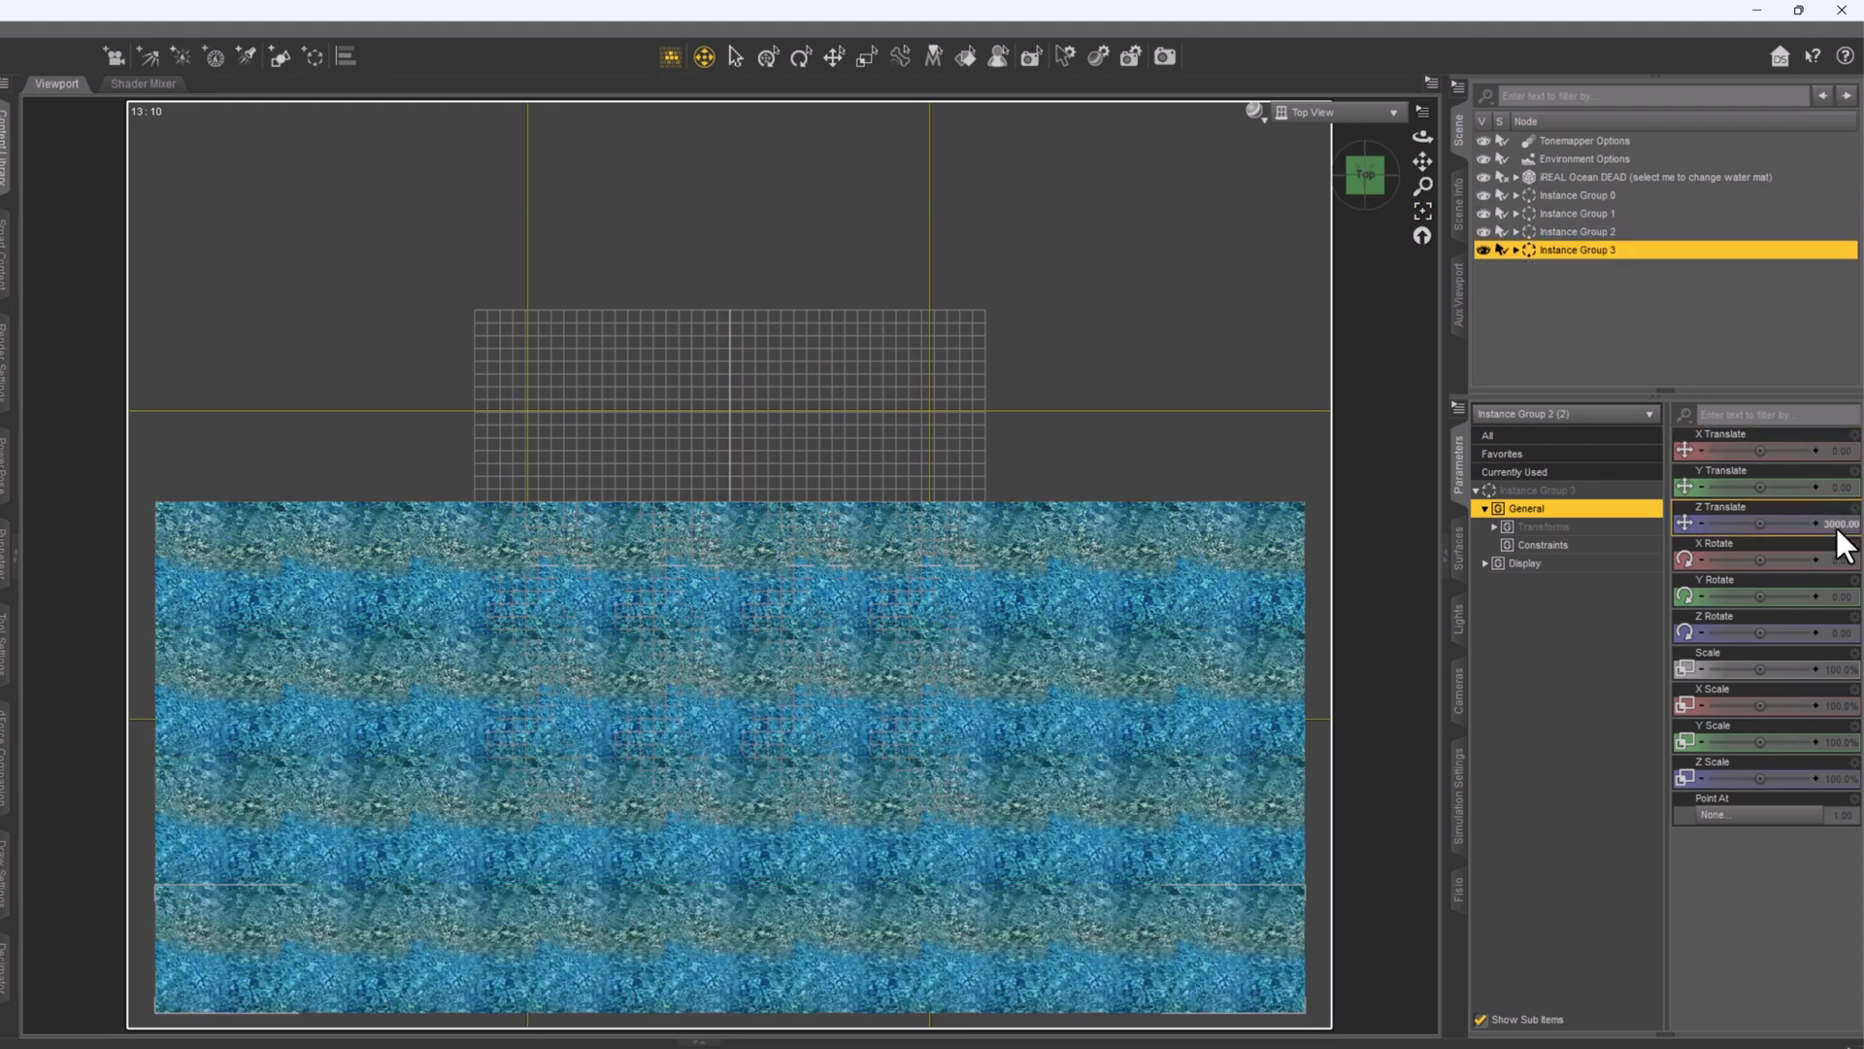
- Duplicate Instance Group 3, rename the copy as Instance Group 4 and set its Z Translate to 4000
key("ctrl+d")
left_click(1834, 523)
type("4000")
key("Return")
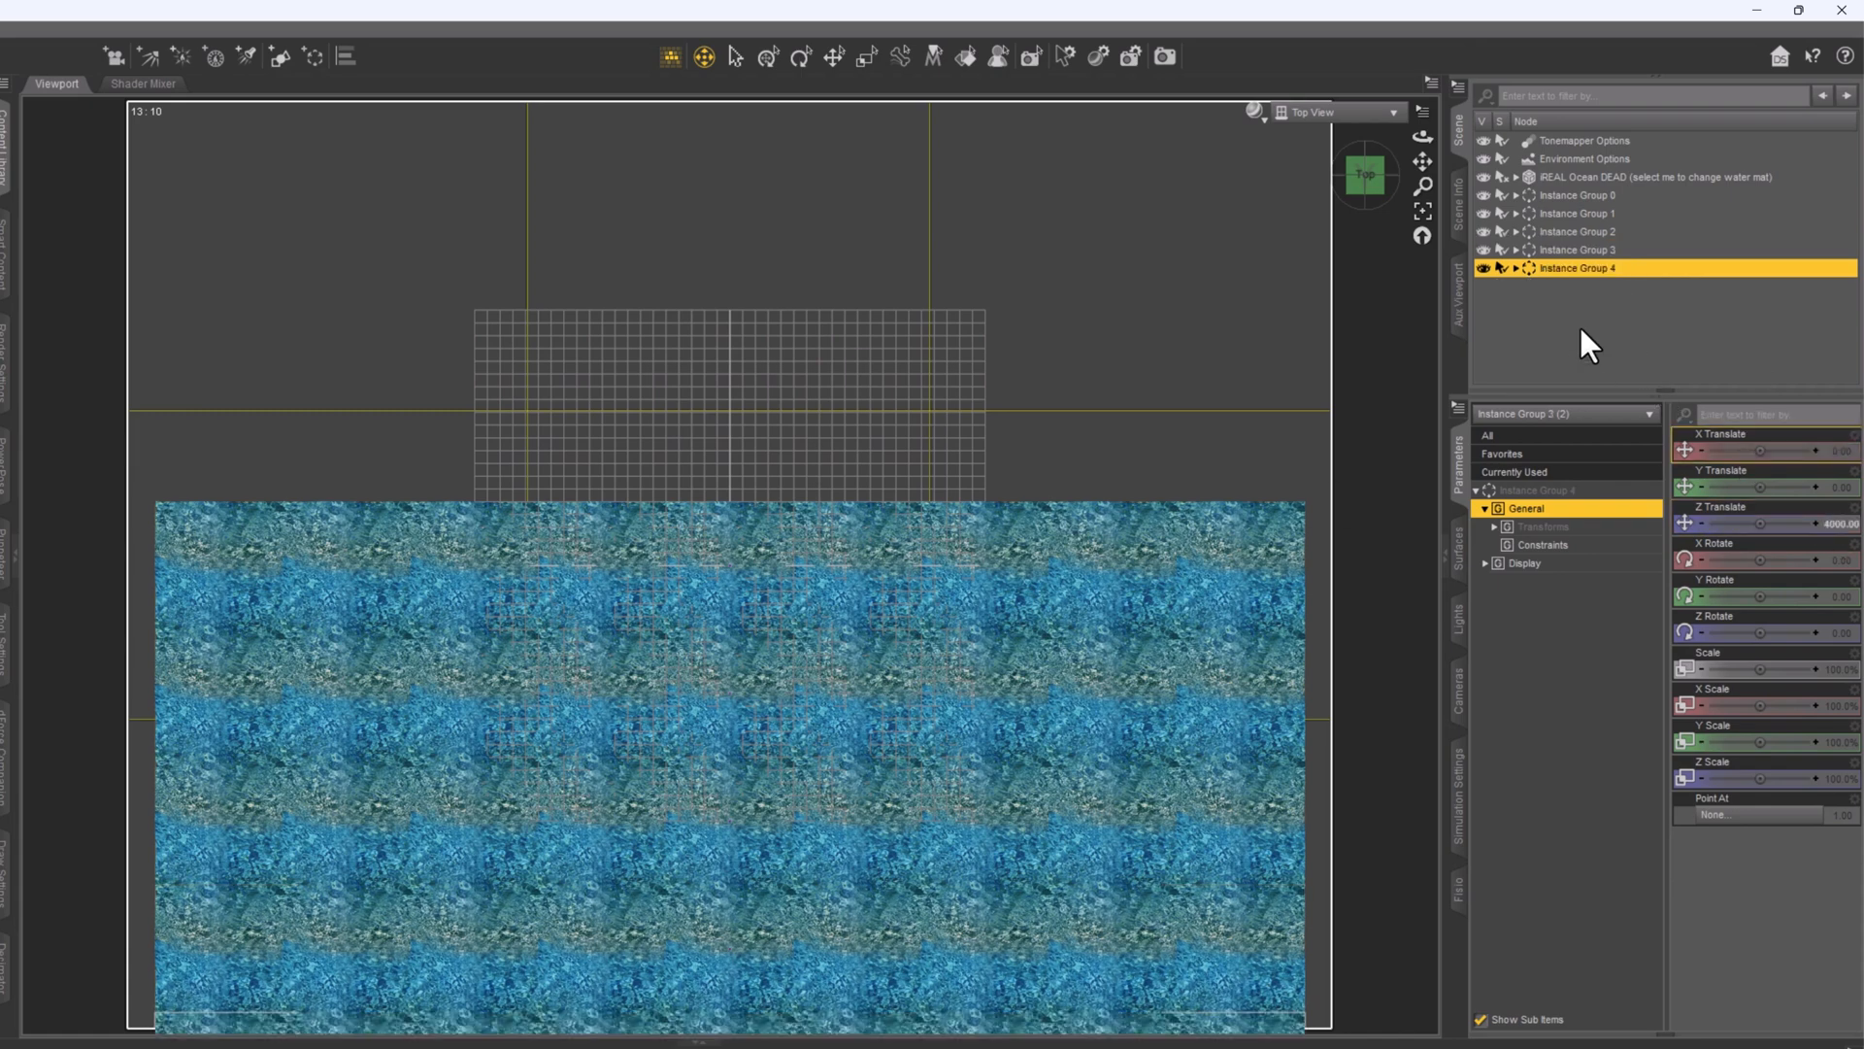
- Duplicate Instance Group 4, rename the copy as Instance Group 5 and set its Z Translate to -1000
key("ctrl+d")
double_click(1582, 289)
type("Instance Group 5")
key("Return")
left_click(1833, 525)
type("-1000")
- Duplicate Instance Group 5, rename the copy as Instance Group 6 and set its Z Translate to -2000
key("ctrl+d")
double_click(1586, 306)
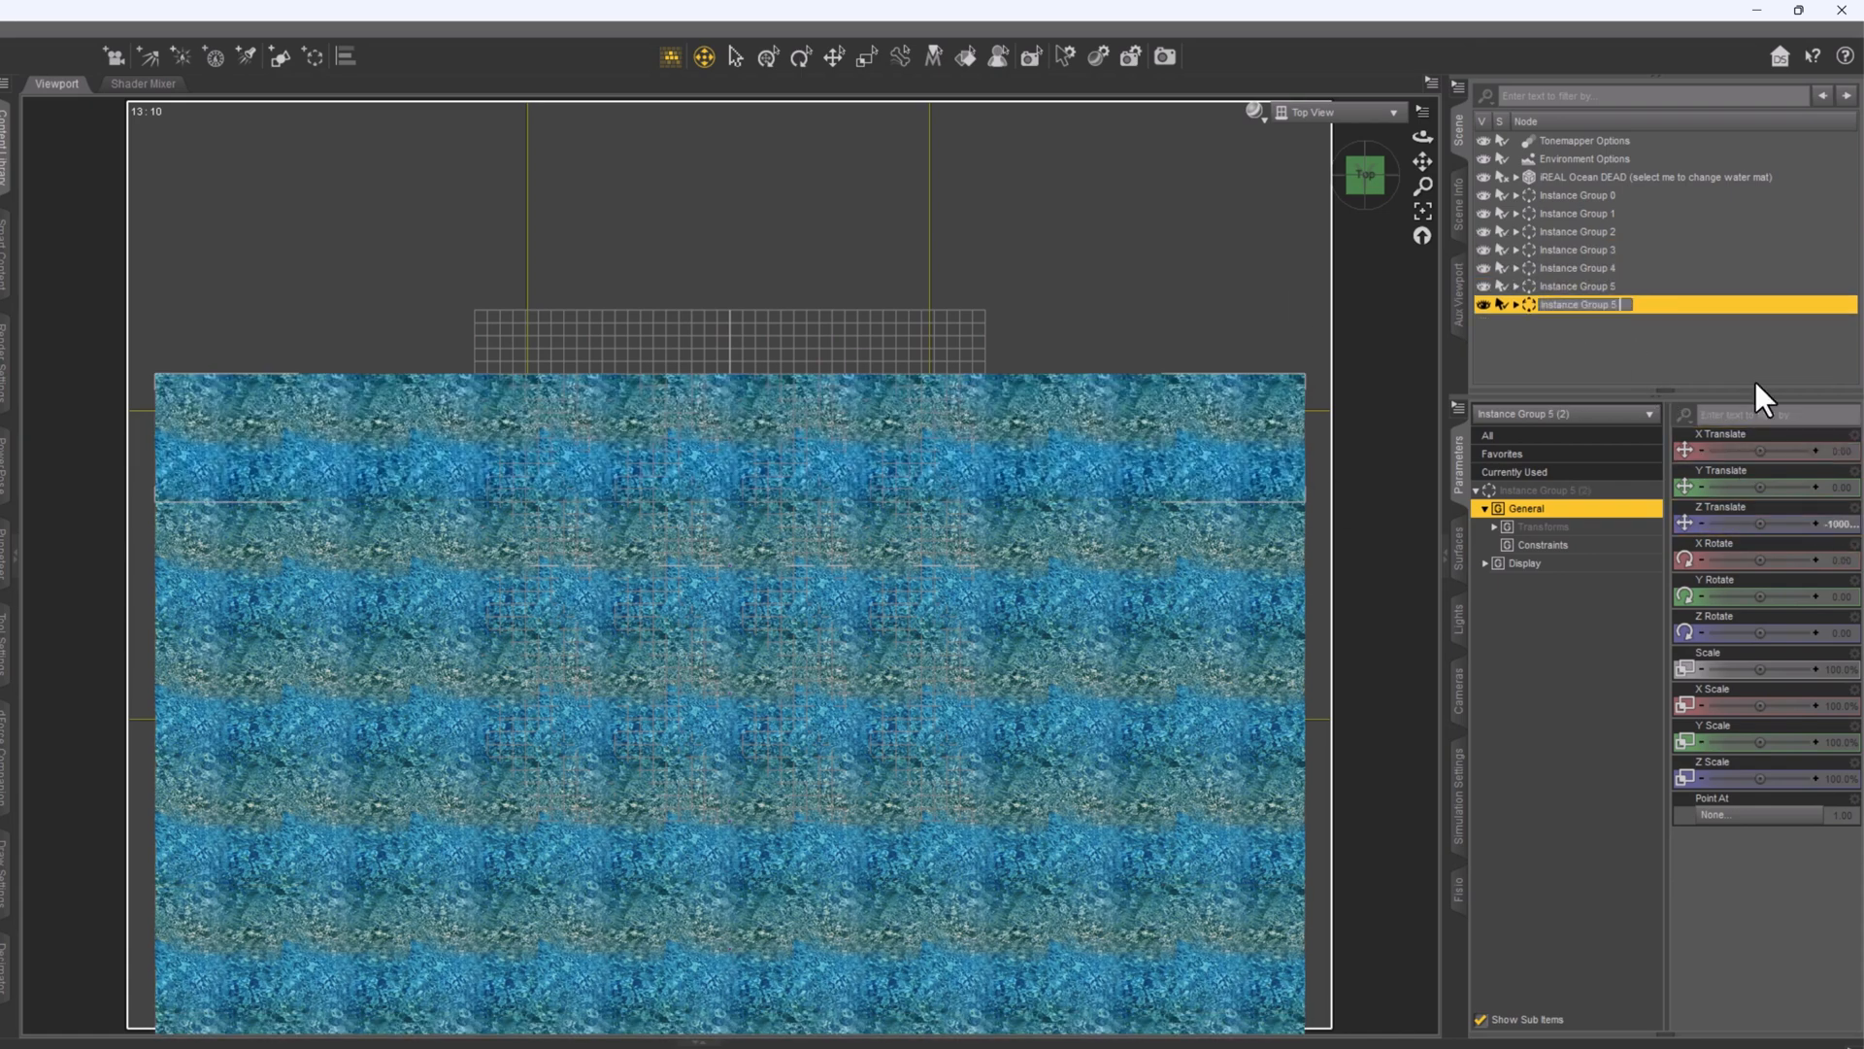
type("Instance Group 6")
left_click(1833, 524)
type("-2000")
- Duplicate Instance Group 6 as Instance Group 7 and set its Z Translate to -3000
key("ctrl+d")
double_click(1587, 324)
left_click(1826, 524)
type("-3000")
key("Return")
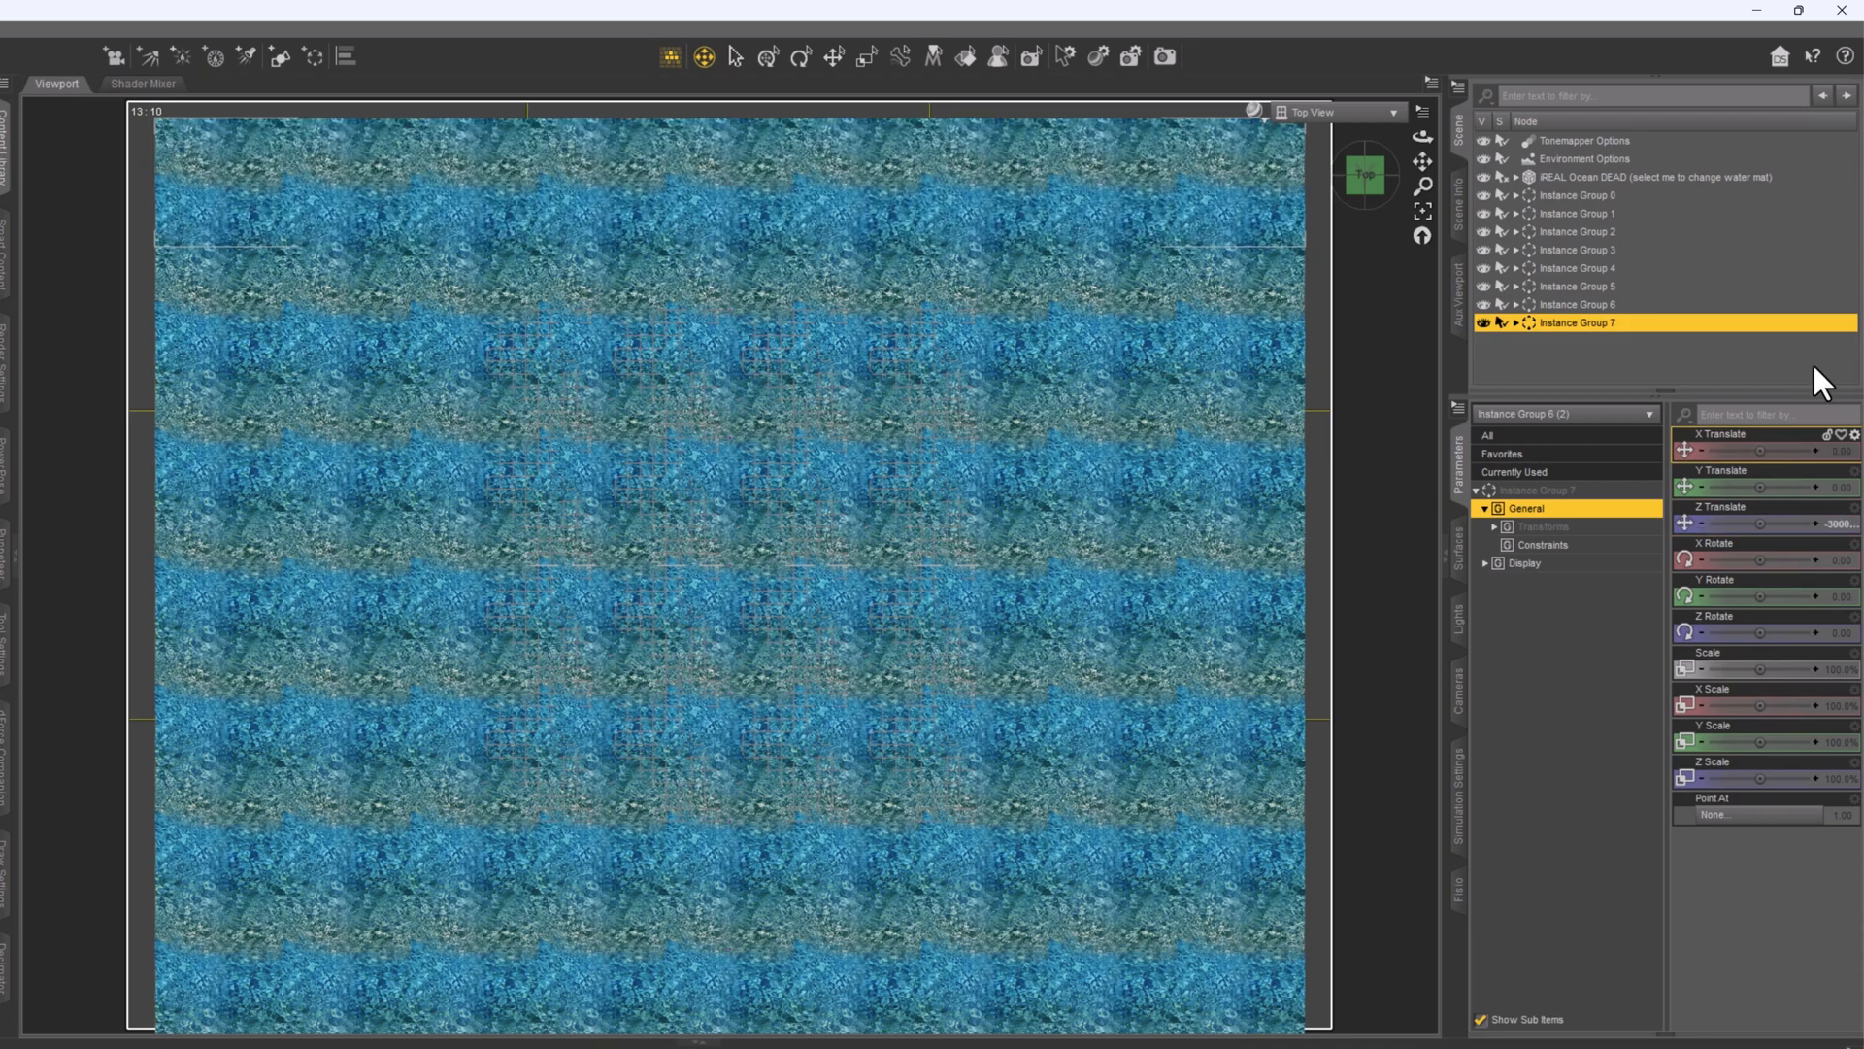
- Duplicate Instance Group 7, rename the copy as Instance Group 8 and set its Z Translate to -4000
key("ctrl+d")
double_click(1587, 341)
type("Instance Group 8")
left_click(1839, 525)
type("-4000")
- Inspect the tiled water surface in Perspective View, return to Top View and clear the selection
left_click(1338, 113)
left_click(1330, 136)
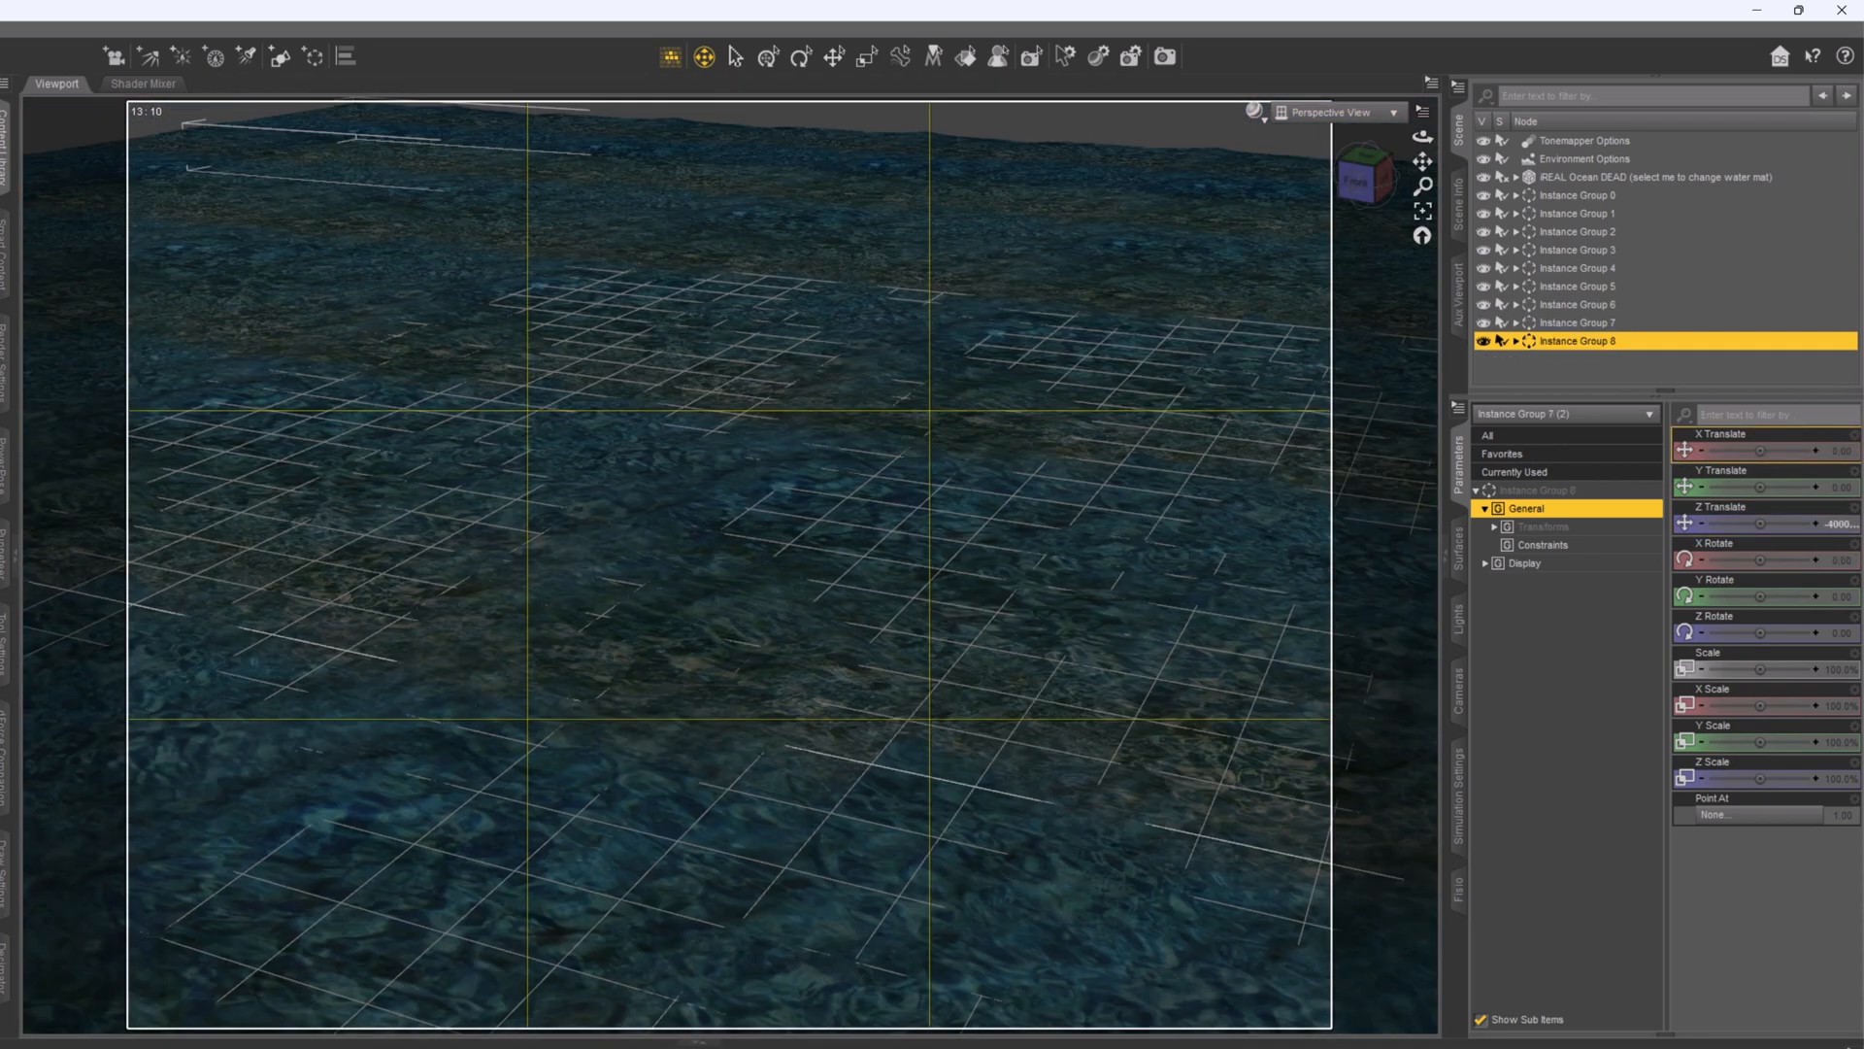
left_click_drag(1423, 137, 1422, 361)
left_click(1338, 113)
left_click(1307, 219)
left_click(1641, 369)
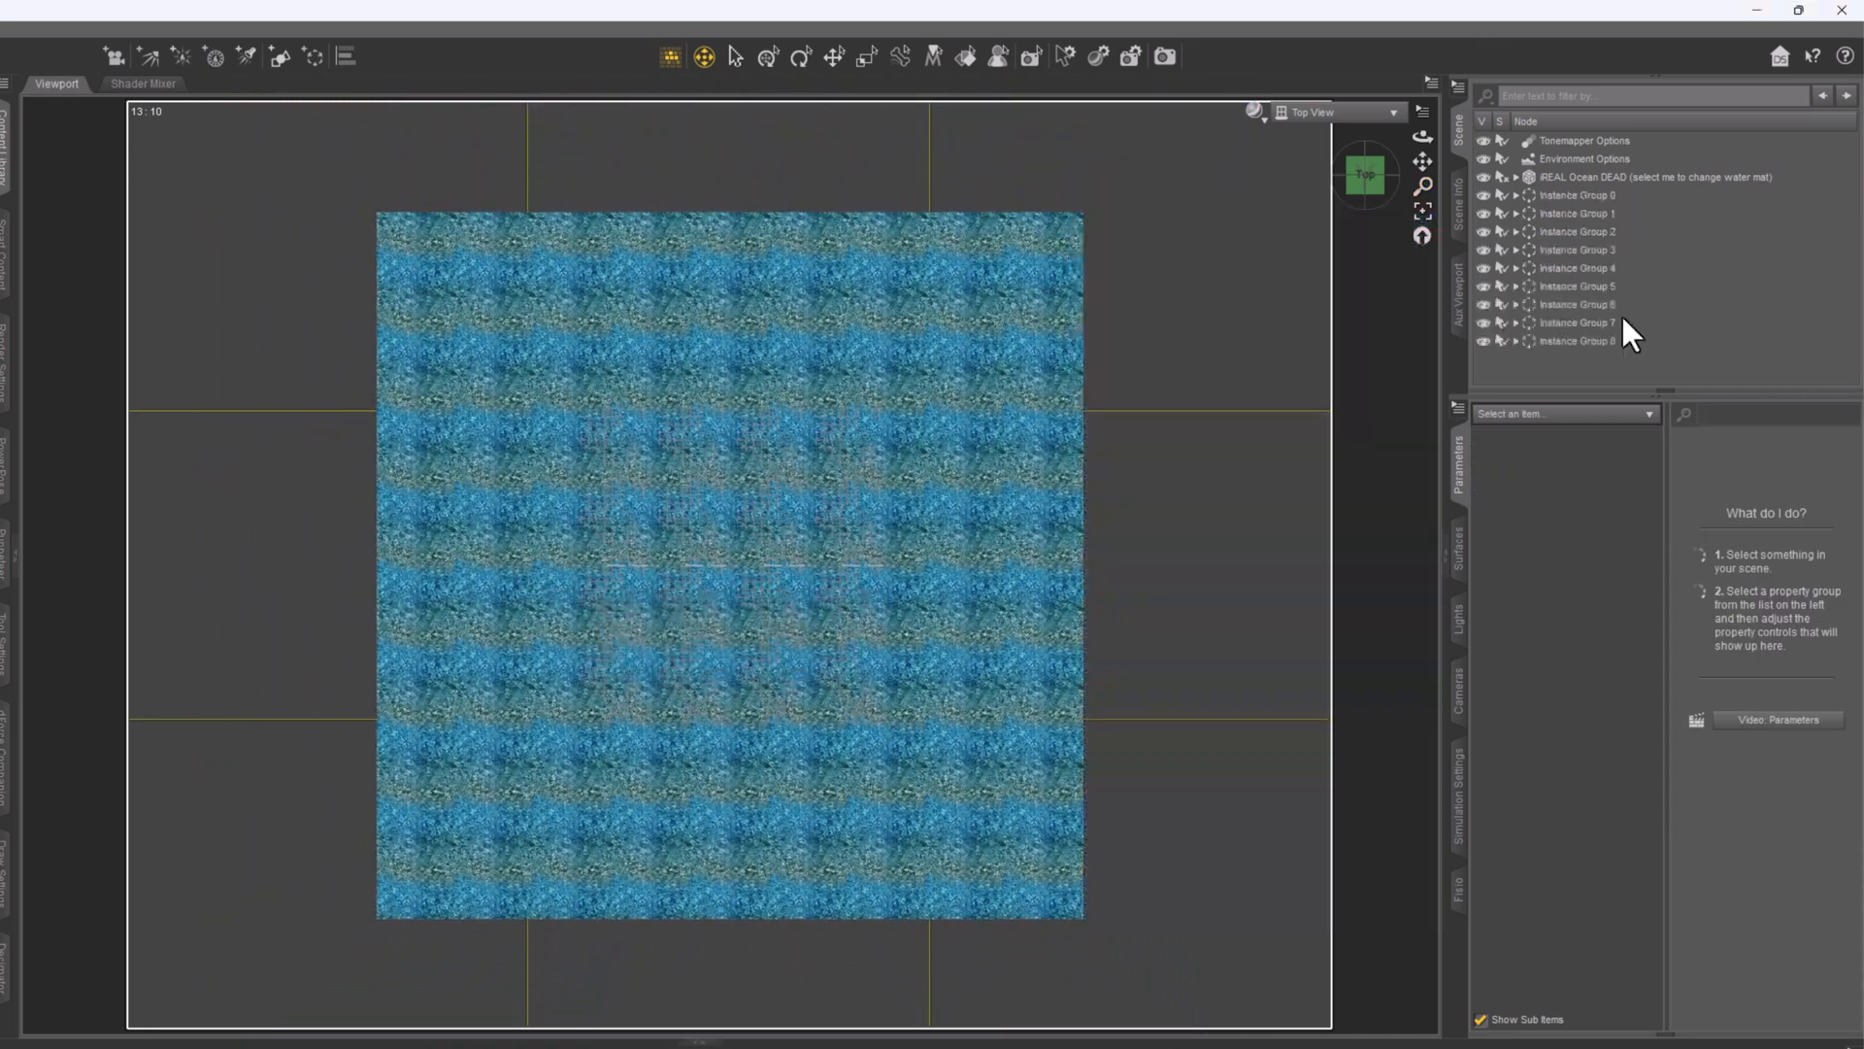
- Select Instance Group 0 through Instance Group 8 and duplicate all nine rows
left_click(1620, 321)
left_click(1577, 229)
left_click(1571, 196)
left_click(1562, 339, "shift")
key("ctrl+d")
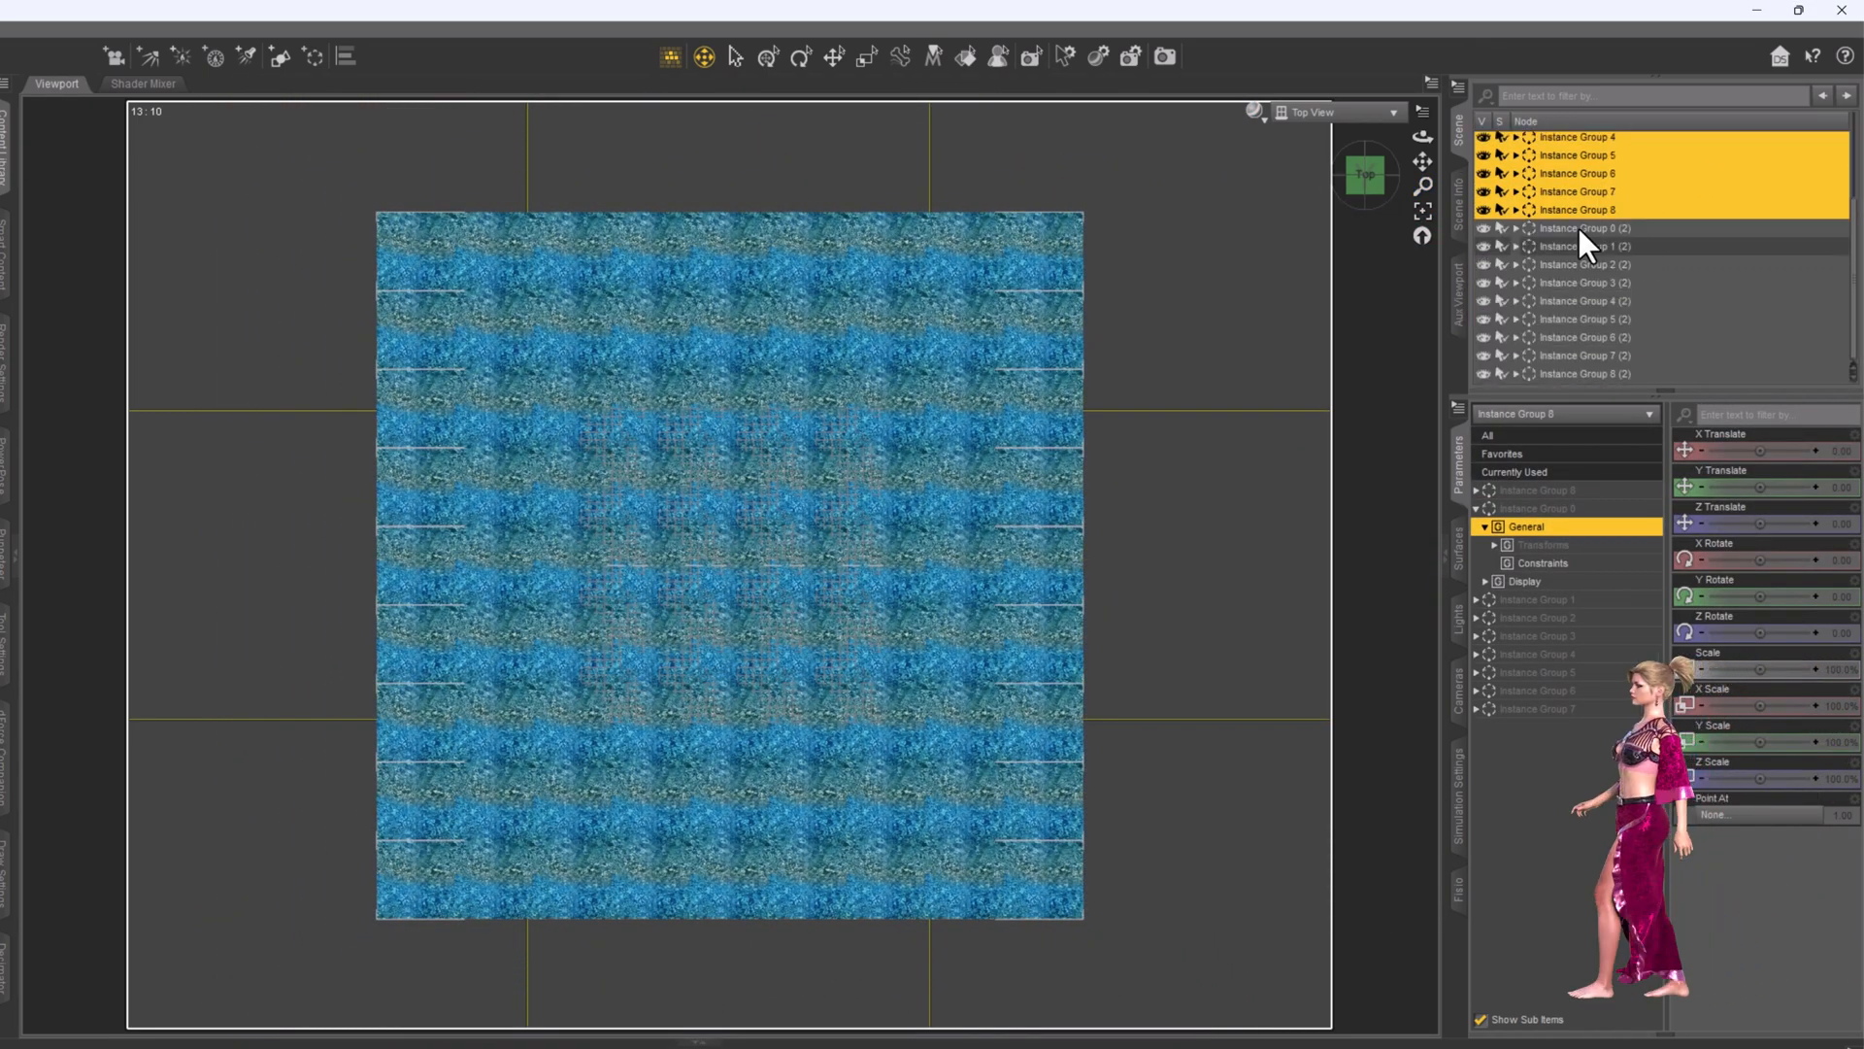
- Set the X Translate of Instance Group 0 (2) to 9000, beside the original block
left_click(1579, 227)
scroll(1581, 226, "up", 2)
left_click(1577, 169)
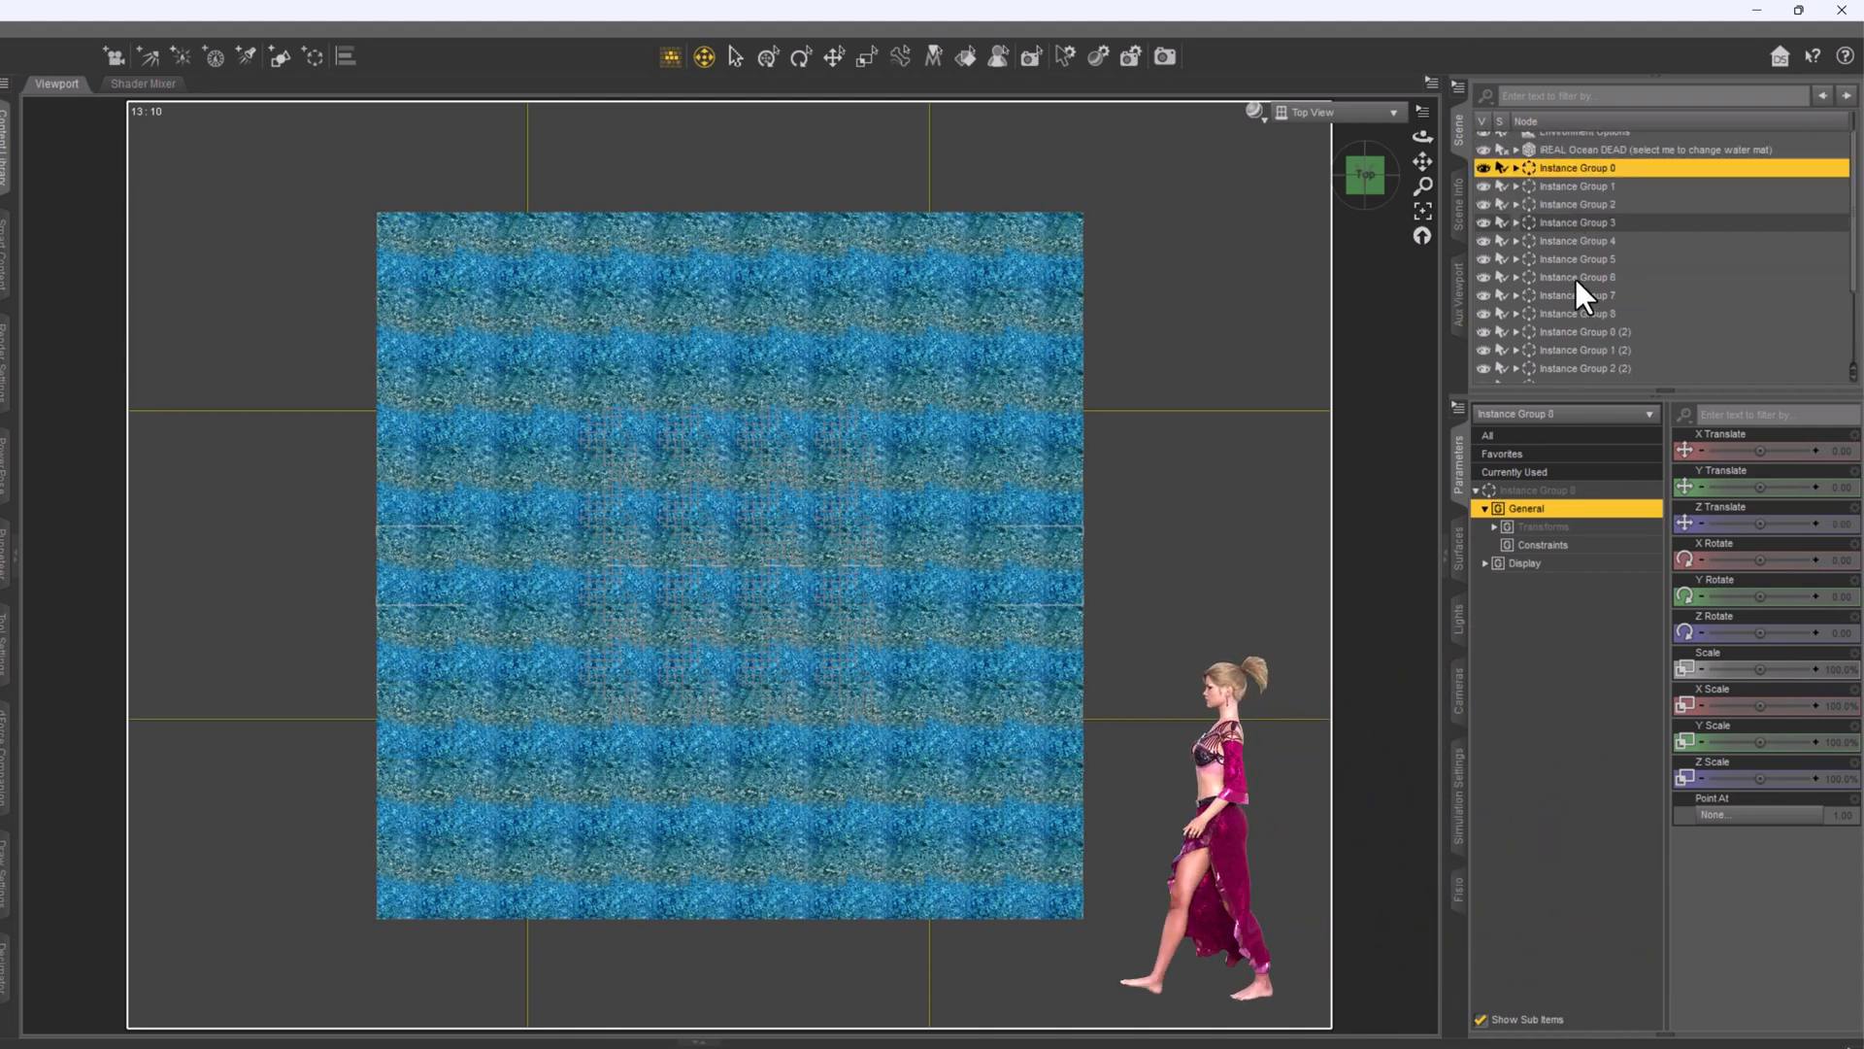
left_click(1577, 332)
left_click(1839, 450)
type("4000")
key("Return")
left_click(1839, 451)
type("10000")
left_click(1839, 450)
type("9000")
key("Return")
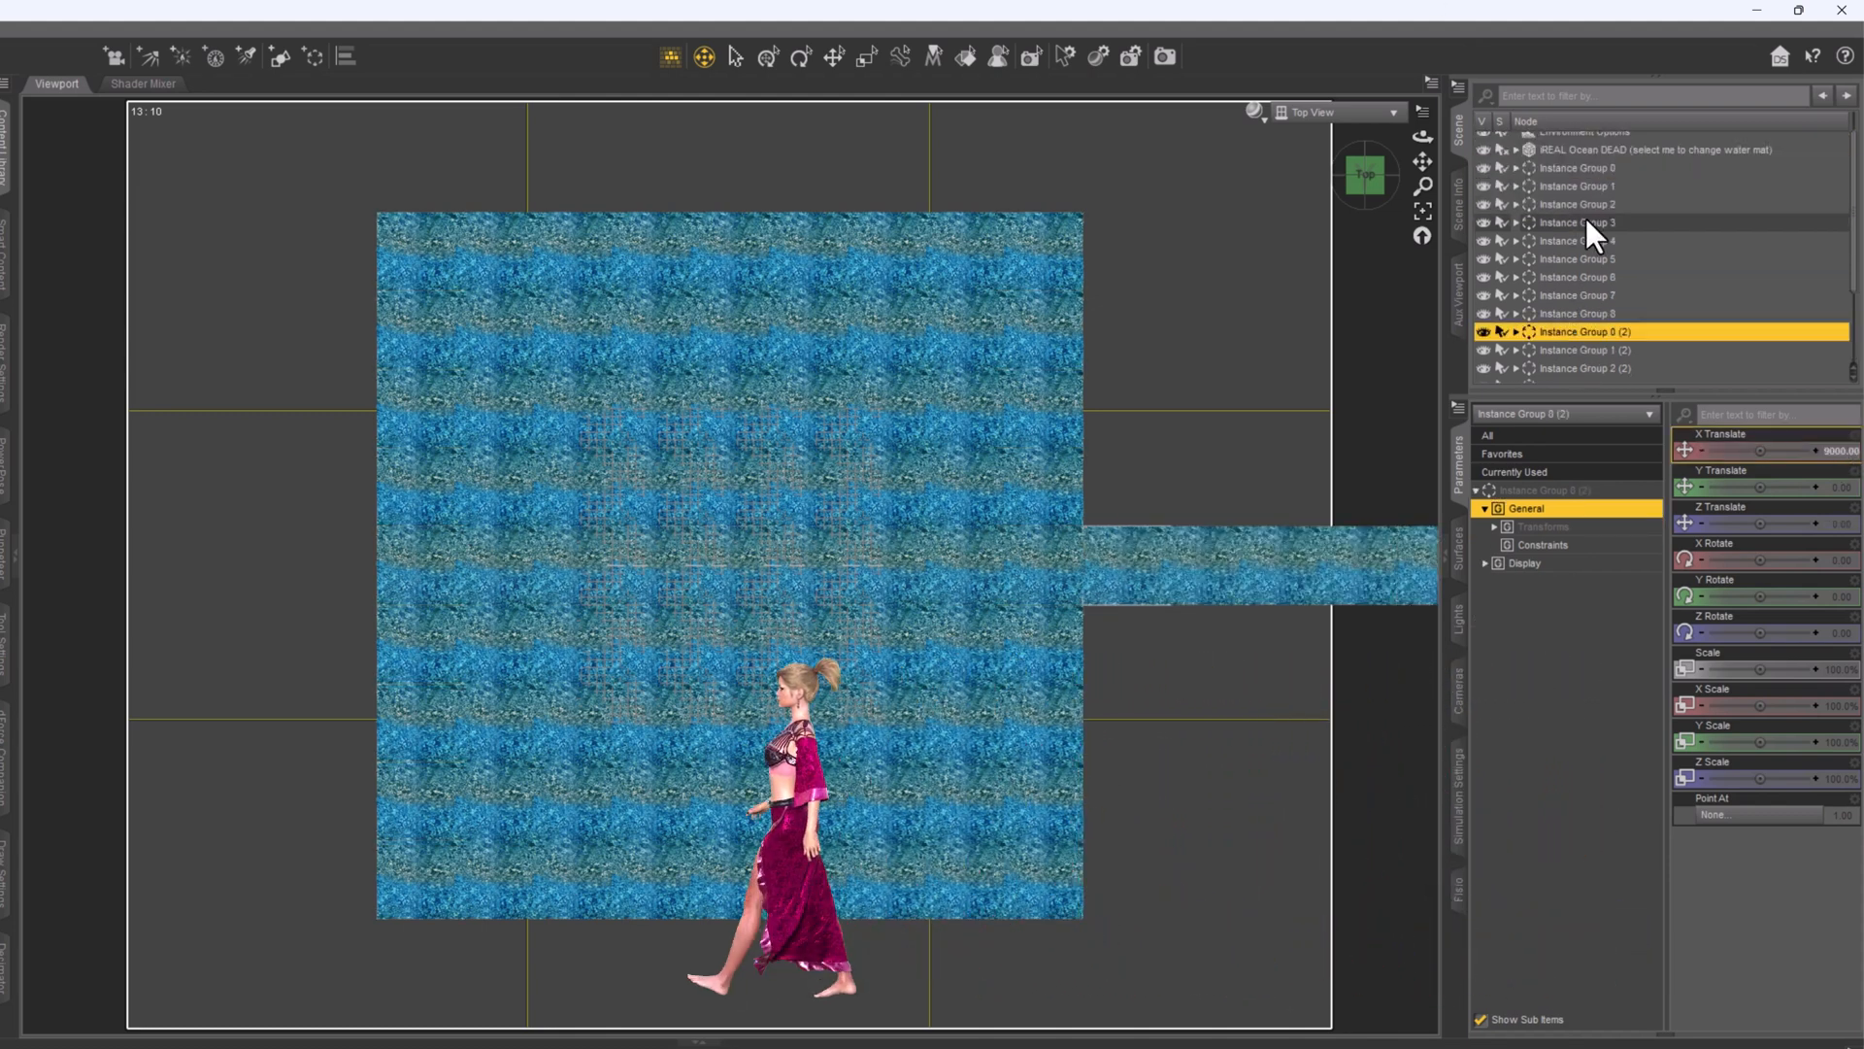
- Set the X Translate of the remaining copies, Instance Group 1 (2) through Instance Group 8 (2), to 9000
scroll(1587, 217, "down", 1)
left_click(1588, 298)
left_click(1835, 451)
type("9000")
key("Return")
type("9000")
key("Return")
scroll(1662, 311, "down", 1)
left_click(1651, 319)
left_click(1833, 451)
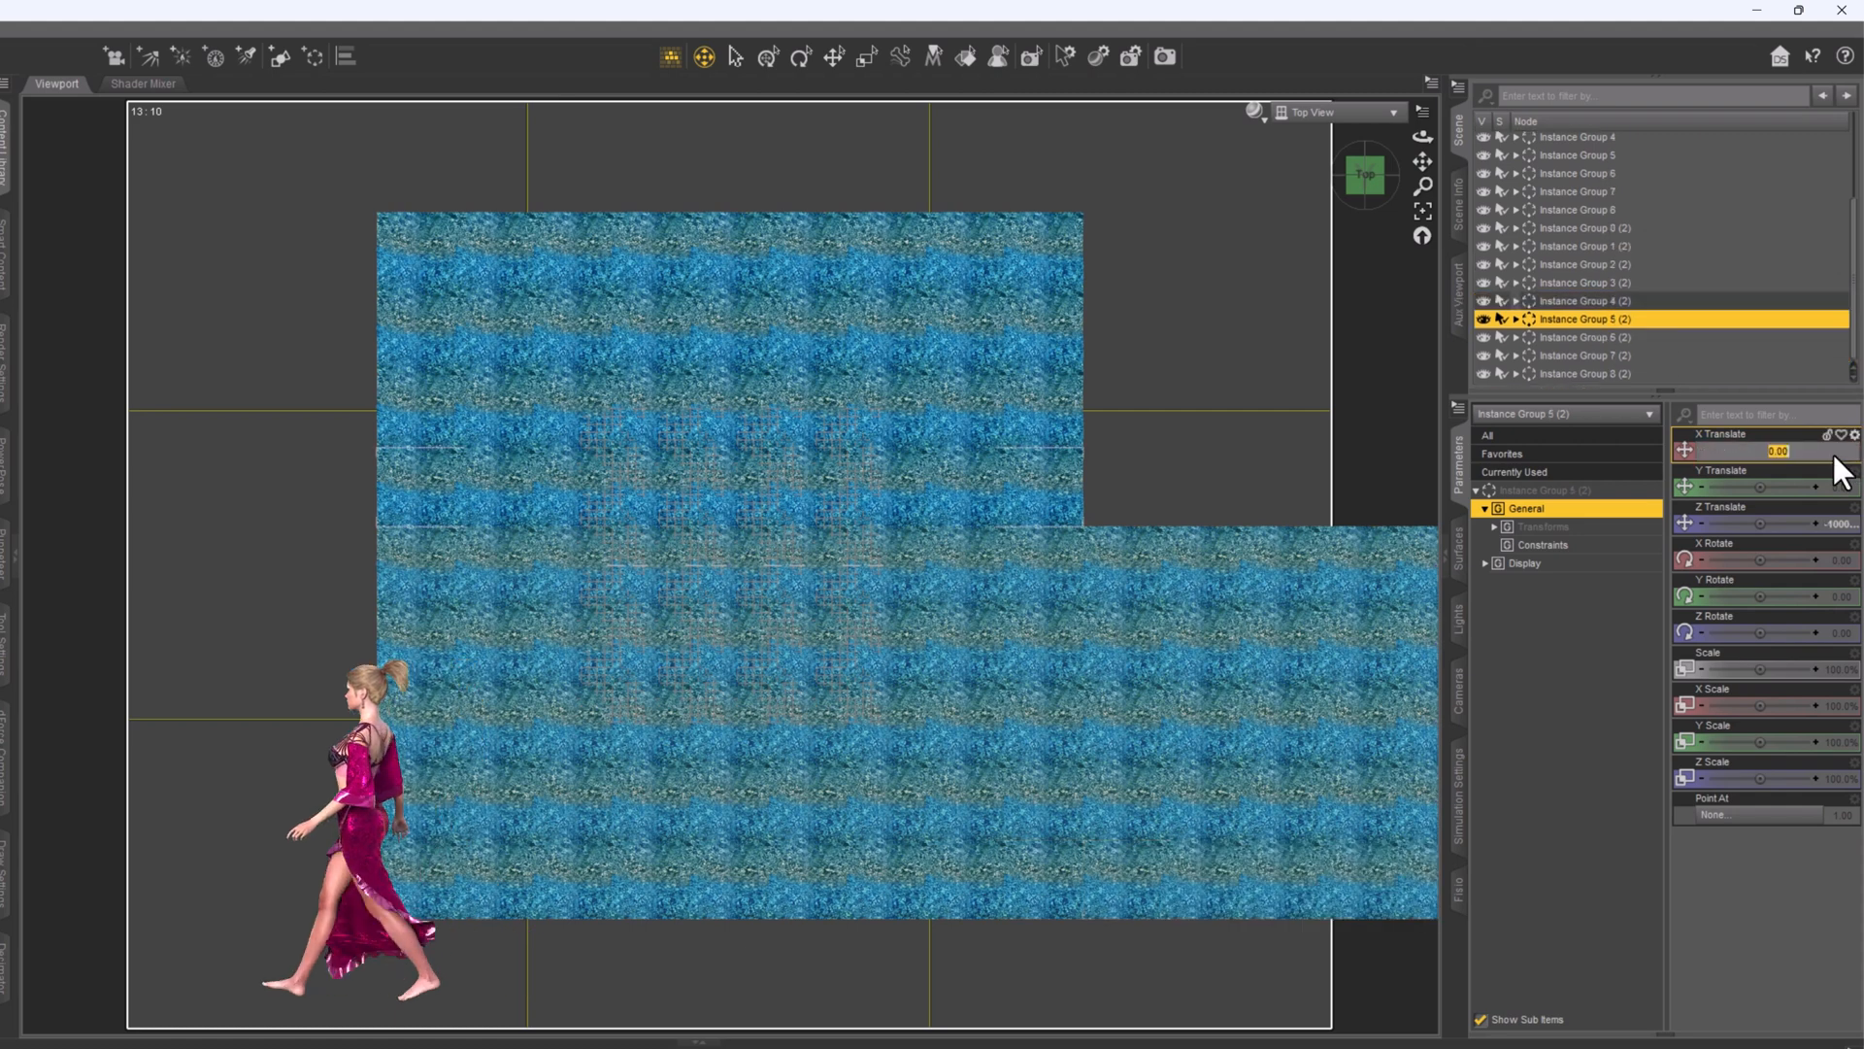
type("9000")
key("Return")
left_click(1651, 337)
- Duplicate the nine Instance Group (2) rows and set the X Translate of Instance Group 0 (3) to -9000
left_click(1584, 228)
left_click(1585, 374, "shift")
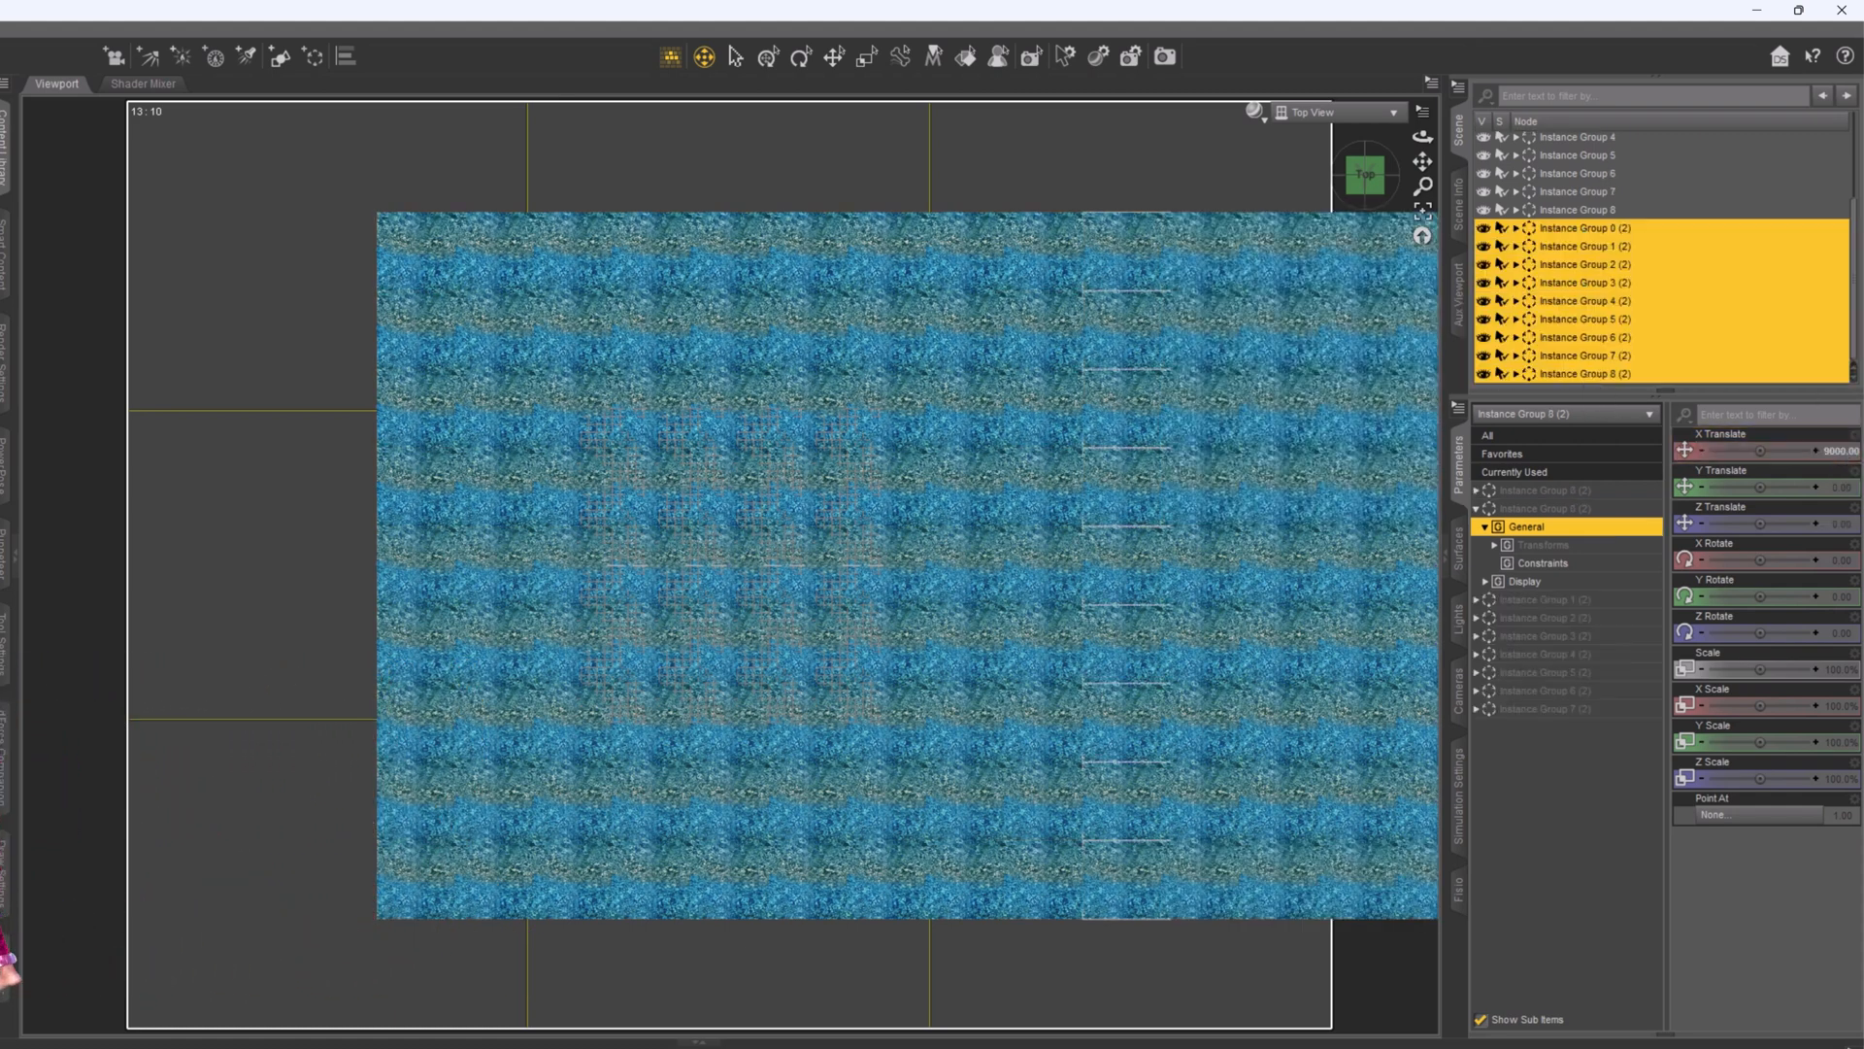
left_click(1603, 237)
left_click(1833, 452)
type("-9000")
key("Return")
- Set the X Translate of Instance Group 1 (3) through Instance Group 8 (3) to -9000
left_click(1611, 254)
left_click(1614, 273)
left_click(1616, 292)
left_click(1619, 310)
left_click(1833, 451)
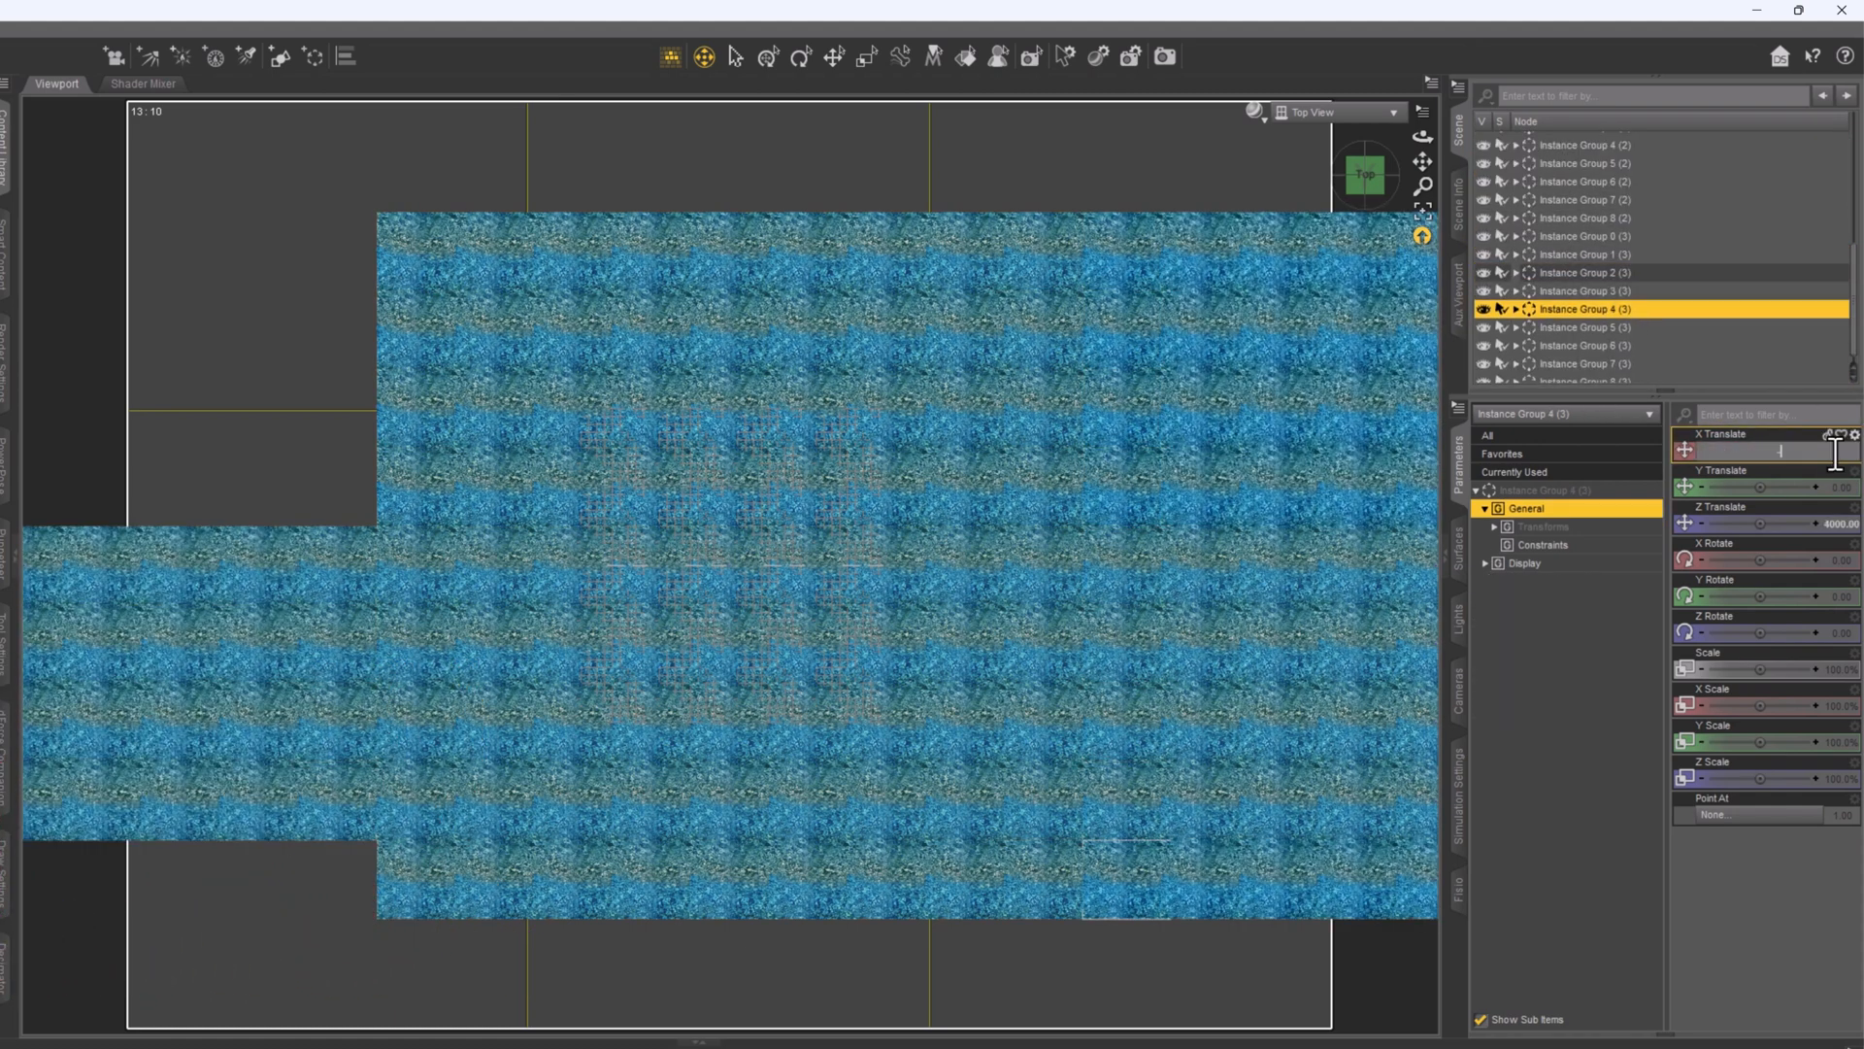
left_click(1619, 328)
left_click(1619, 347)
left_click(1621, 365)
left_click(1621, 380)
left_click(1830, 453)
type("-9000")
key("Return")
- Select Instance Group 0 (3) through Instance Group 8 (3) and duplicate them
left_click(1585, 228)
left_click(1585, 374, "shift")
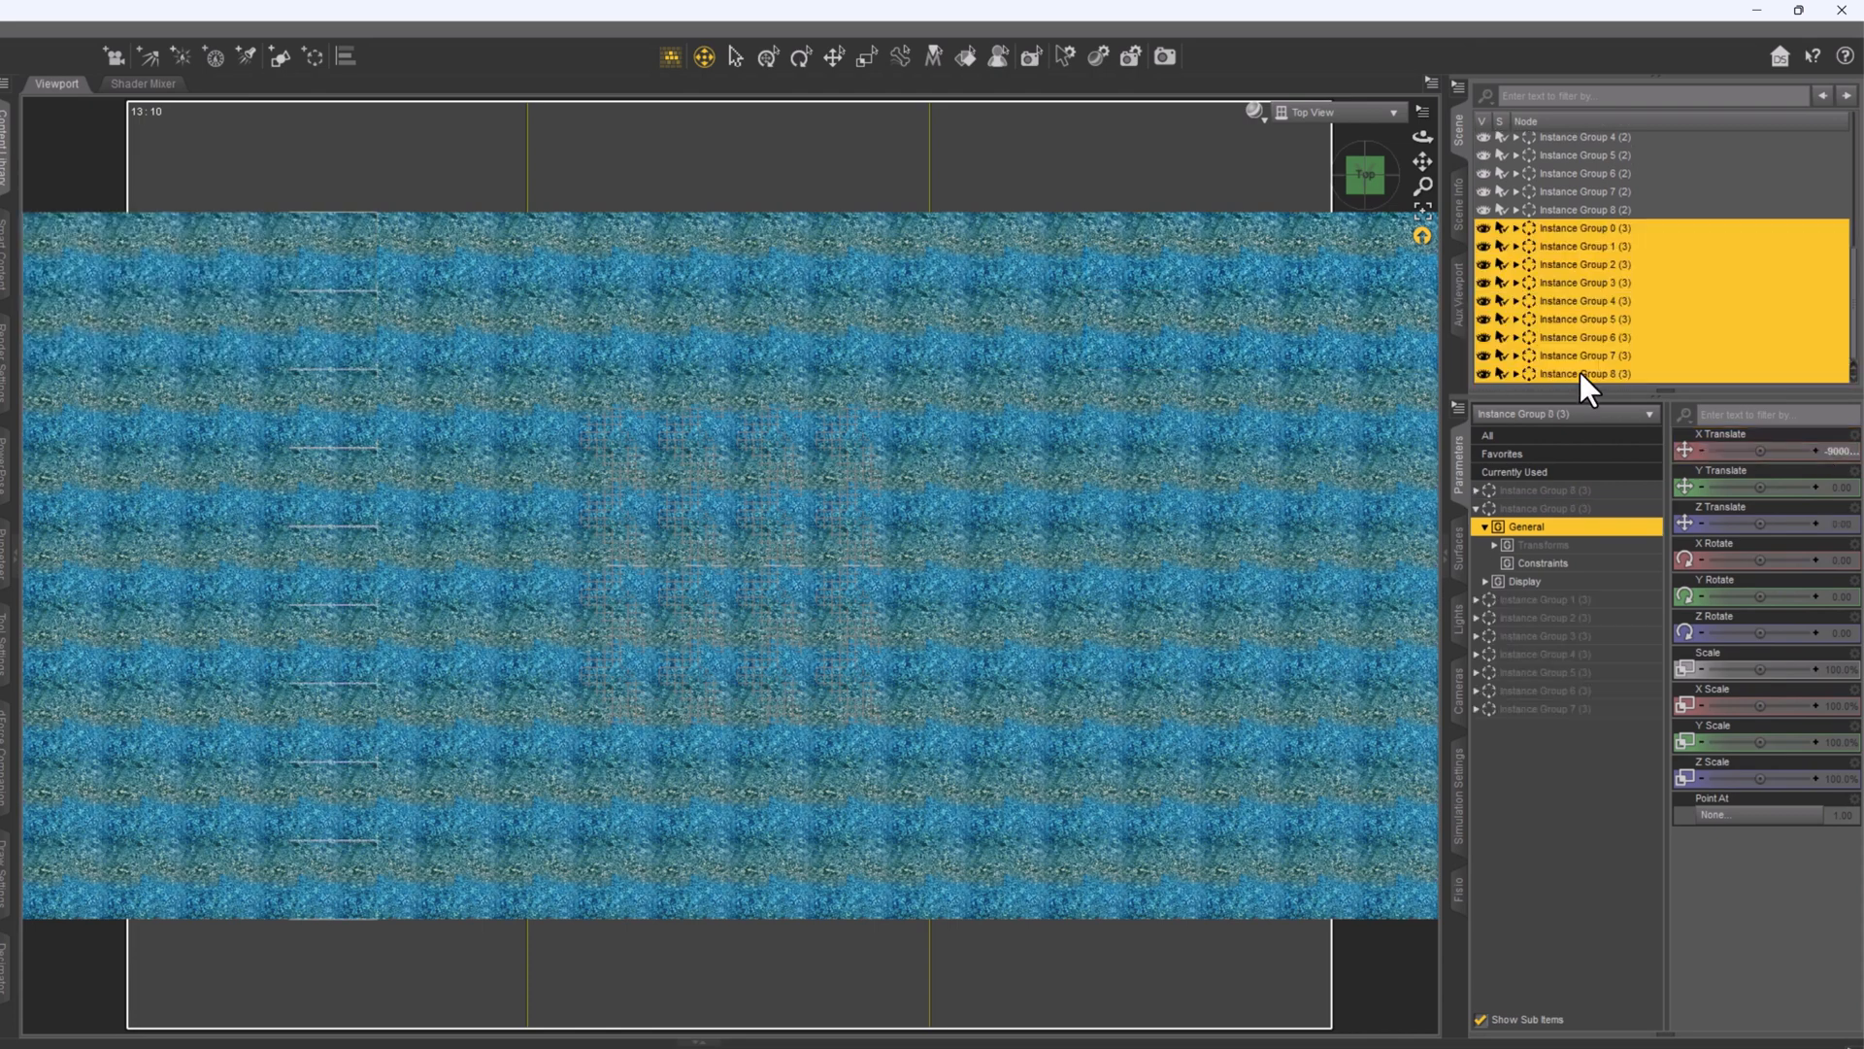
key("ctrl+d")
- Set the Z Translate of Instance Group 0 (4) to 9000
left_click(1602, 228)
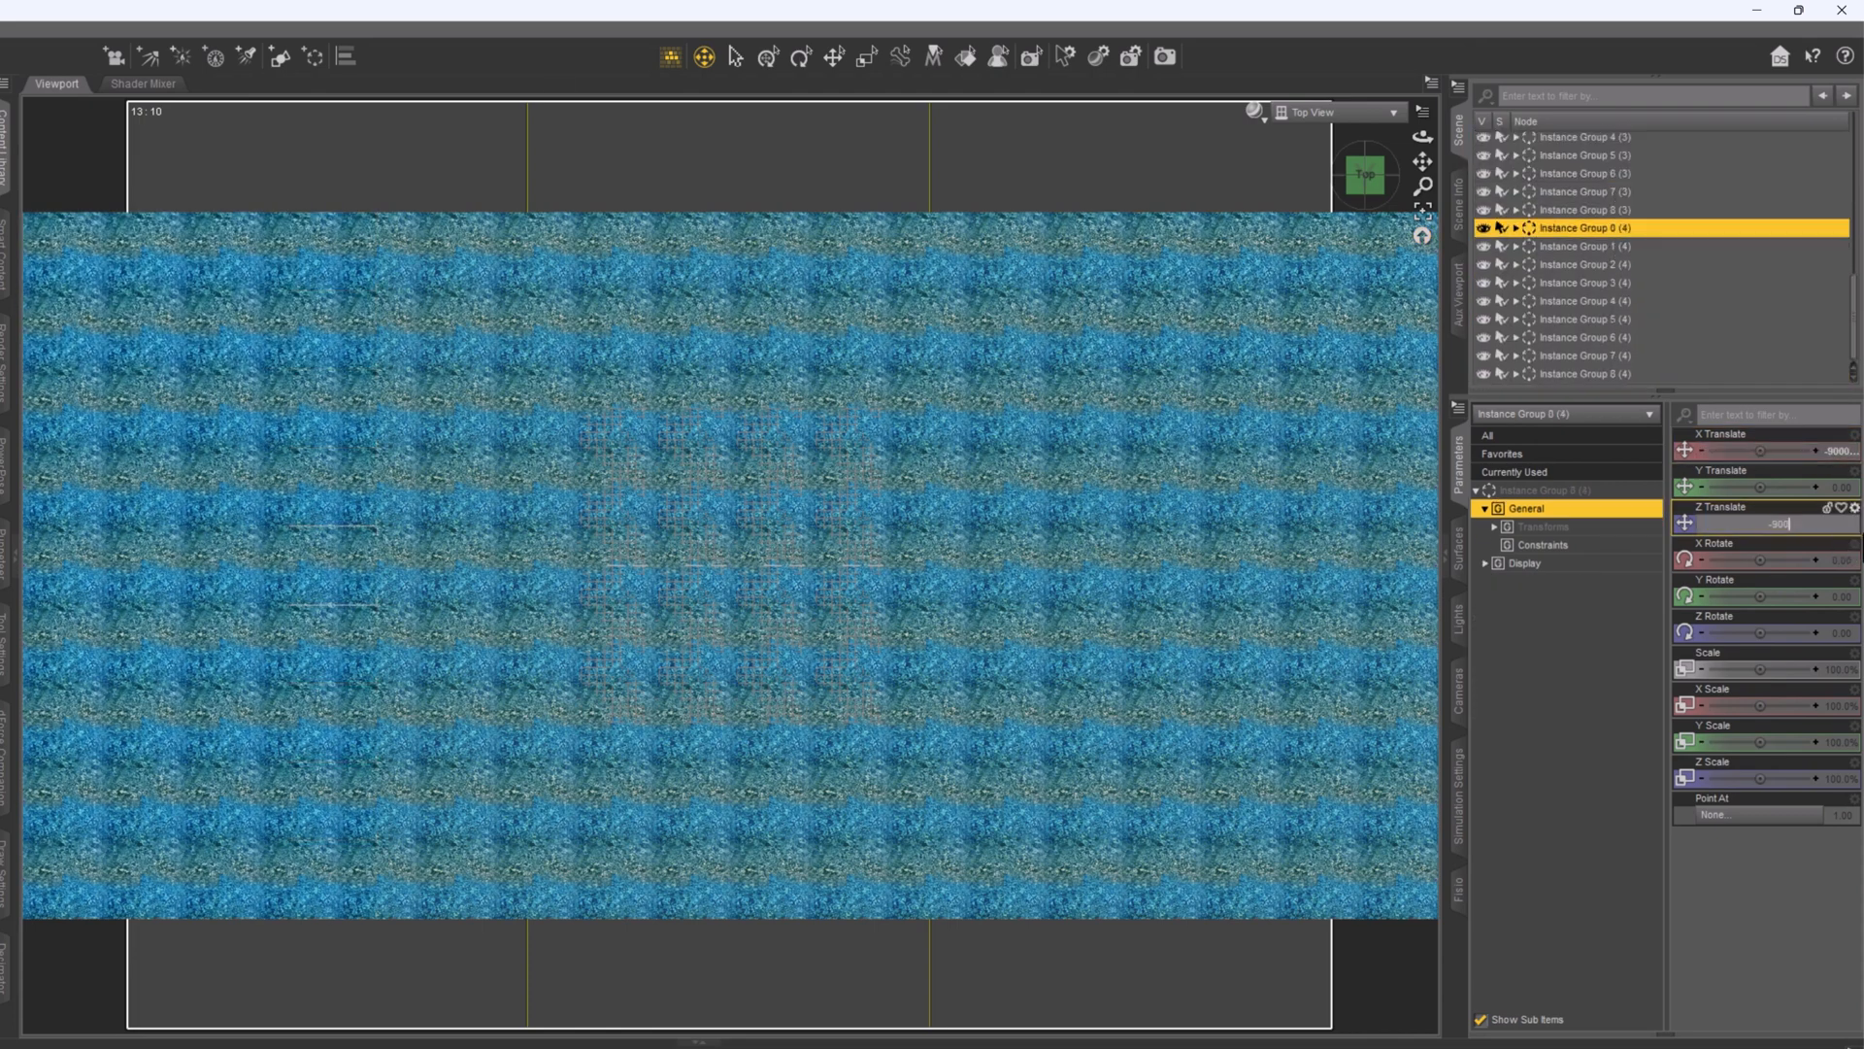
left_click(1575, 211)
left_click(1583, 373)
left_click(1593, 229)
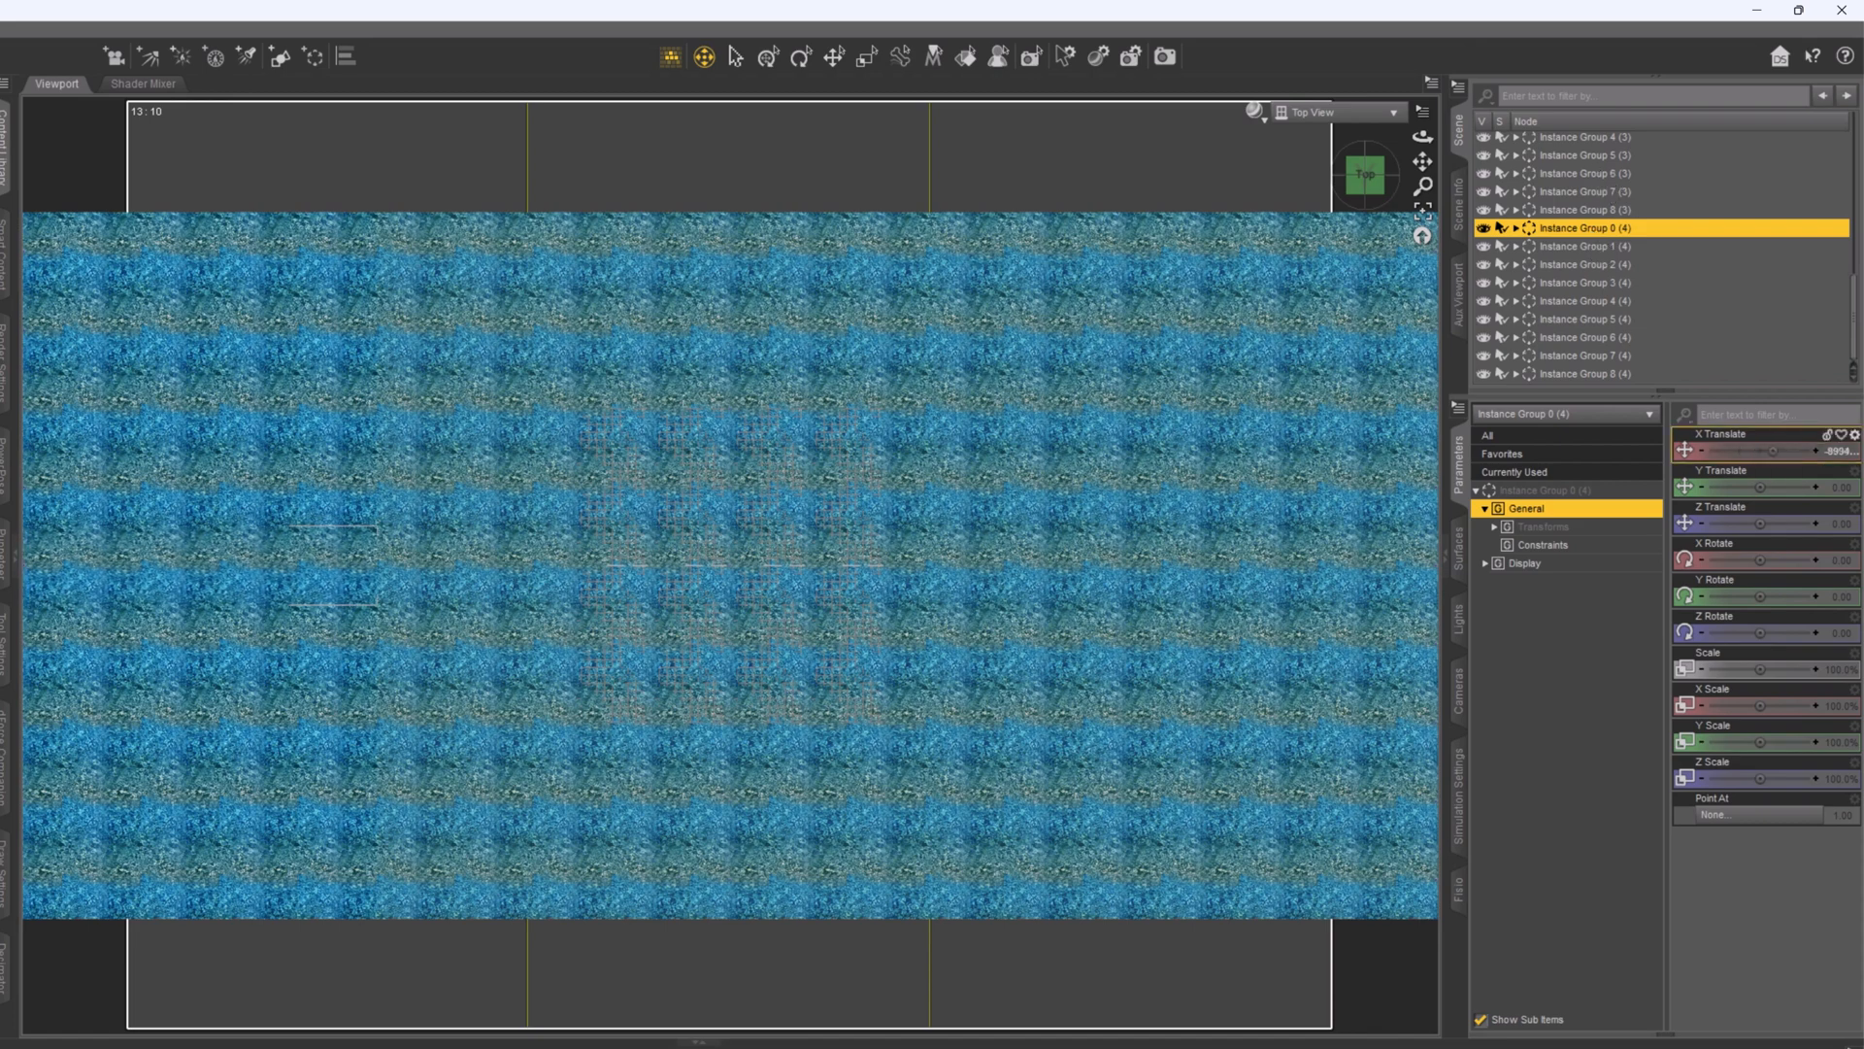
left_click(1843, 523)
type("9000")
key("Return")
- Set the Z Translate of Instance Group 1 (4) to 10000 and increase it by 1000 per row up to 13000 for Instance Group 4 (4)
left_click(1602, 247)
left_click(1841, 524)
type("10000")
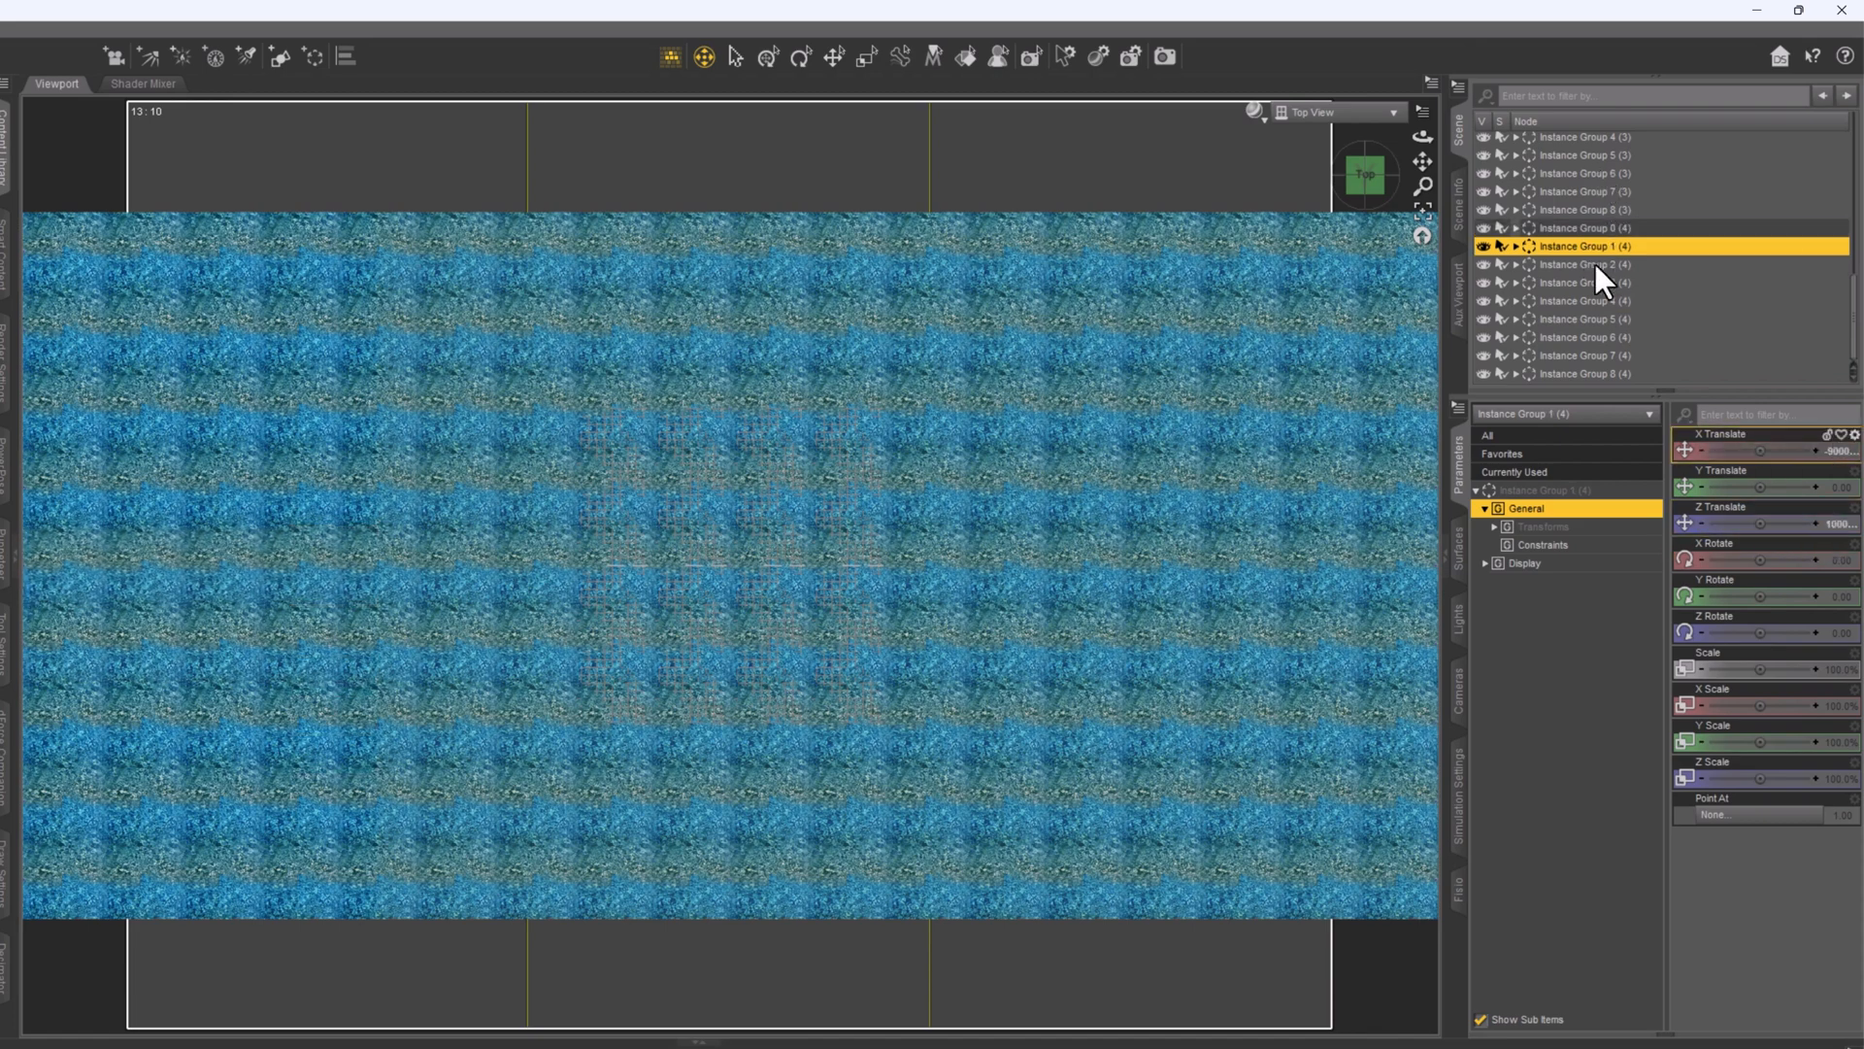
left_click(1595, 266)
left_click(1597, 283)
left_click(1600, 301)
left_click(1841, 525)
type("13000")
- Set the Z Translate of Instance Group 5 (4) to 8000, decreasing by 1000 per row down to 5000 for Instance Group 8 (4)
left_click(1602, 319)
left_click(1832, 525)
type("8000")
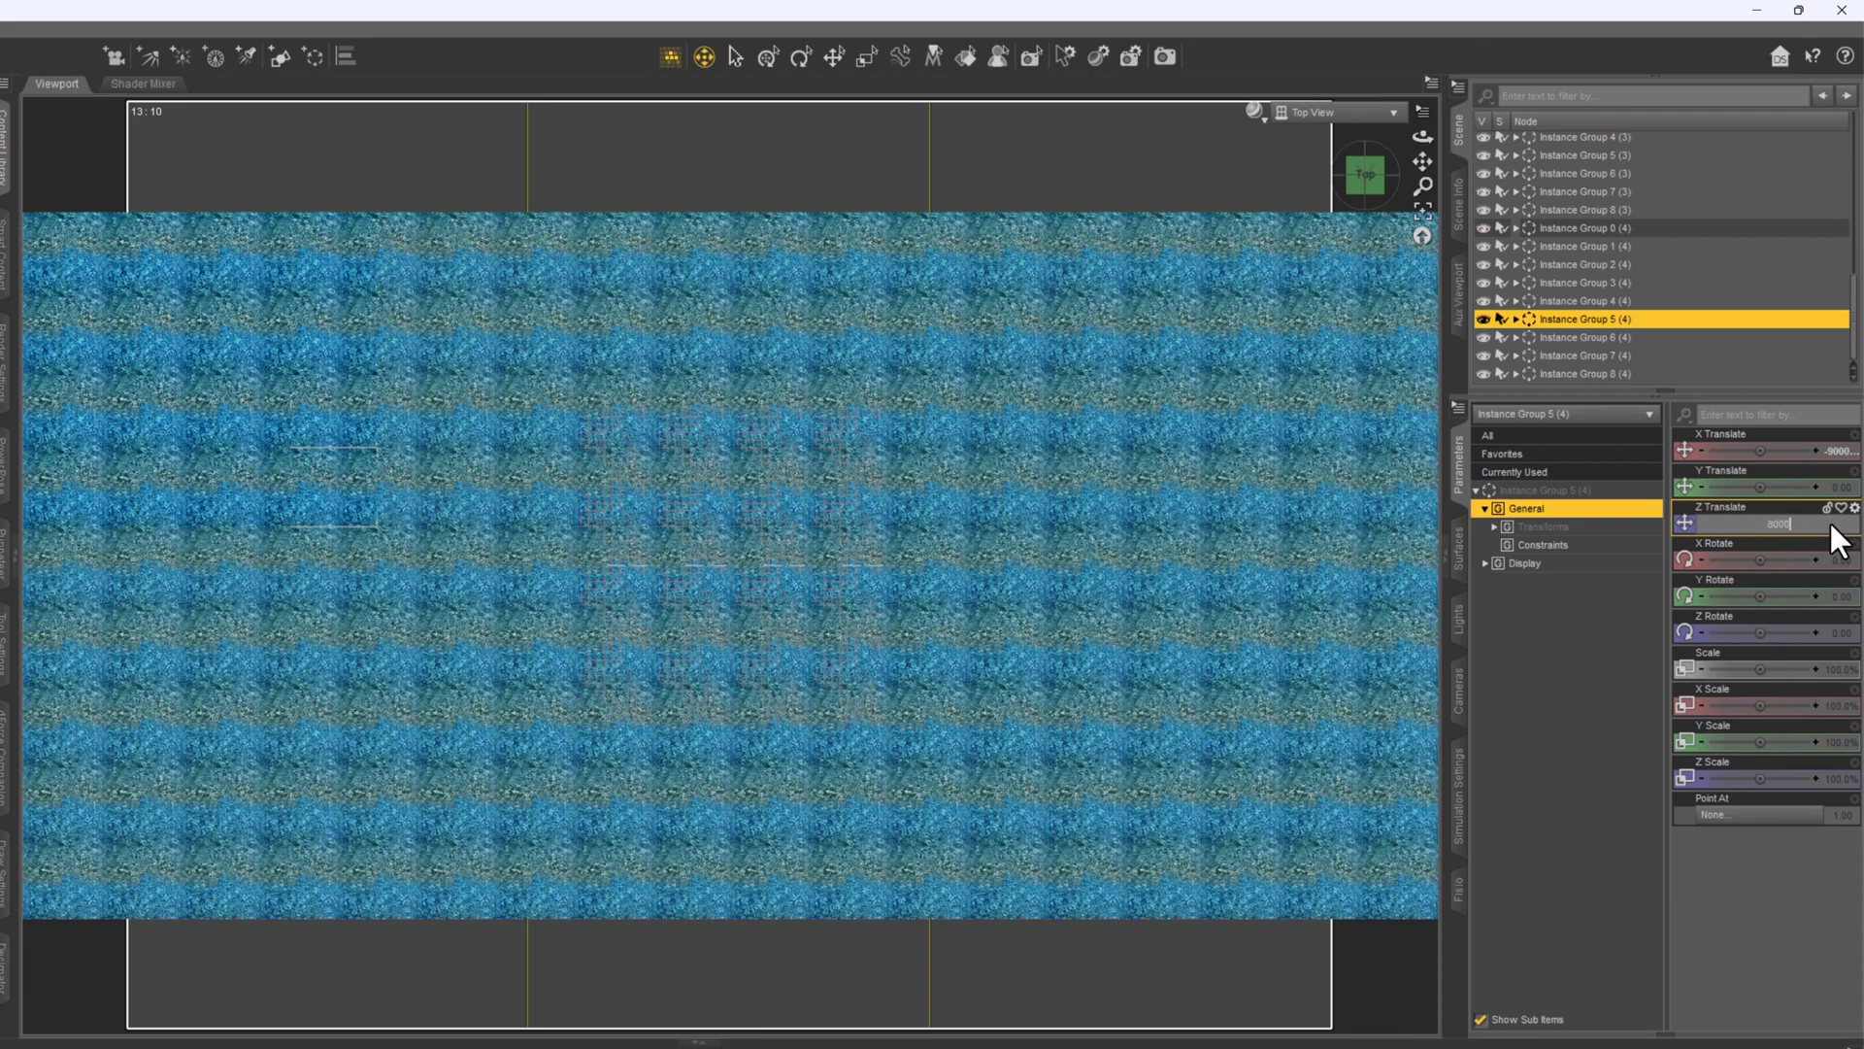
left_click(1604, 338)
left_click(1833, 525)
type("7000")
left_click(1608, 357)
left_click(1604, 373)
left_click(1835, 524)
type("5000")
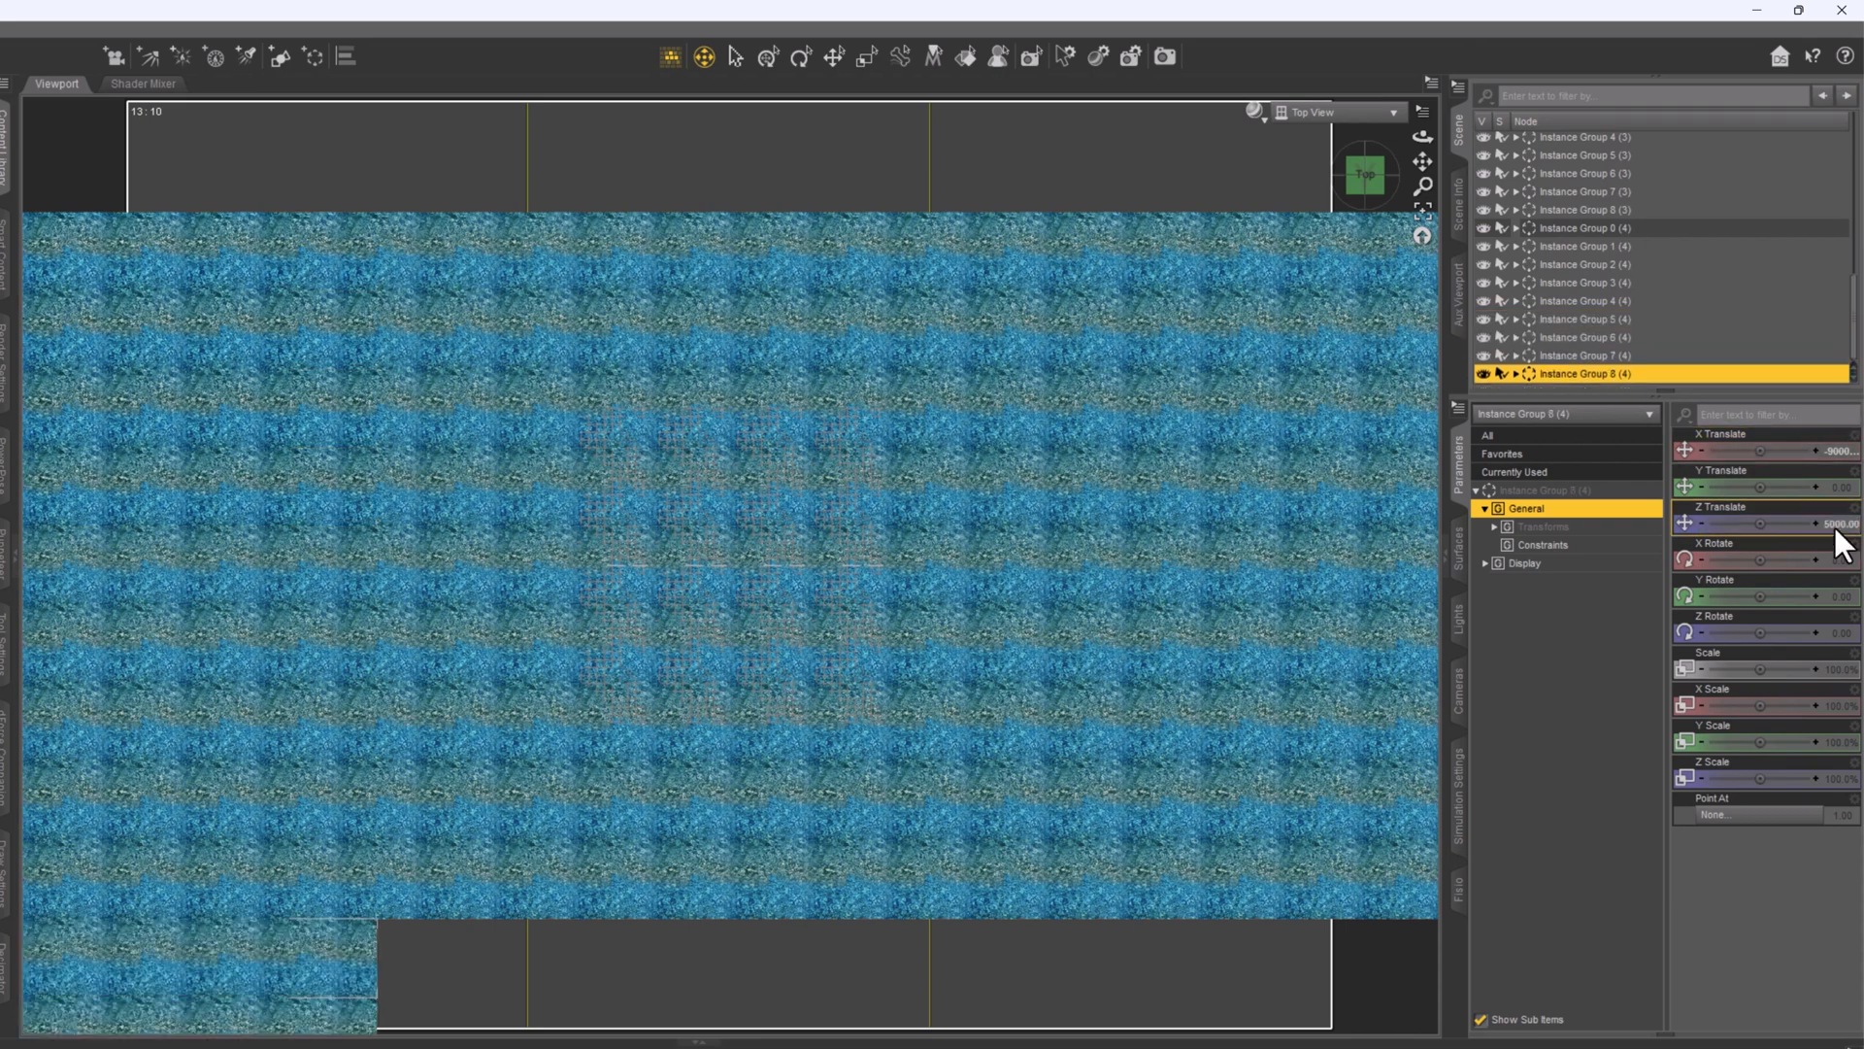
- Duplicate the Instance Group 0 (4) through Instance Group 8 (4) rows and select the first copy
left_click(1597, 228, "shift")
scroll(1597, 238, "down", 3)
left_click(1593, 228)
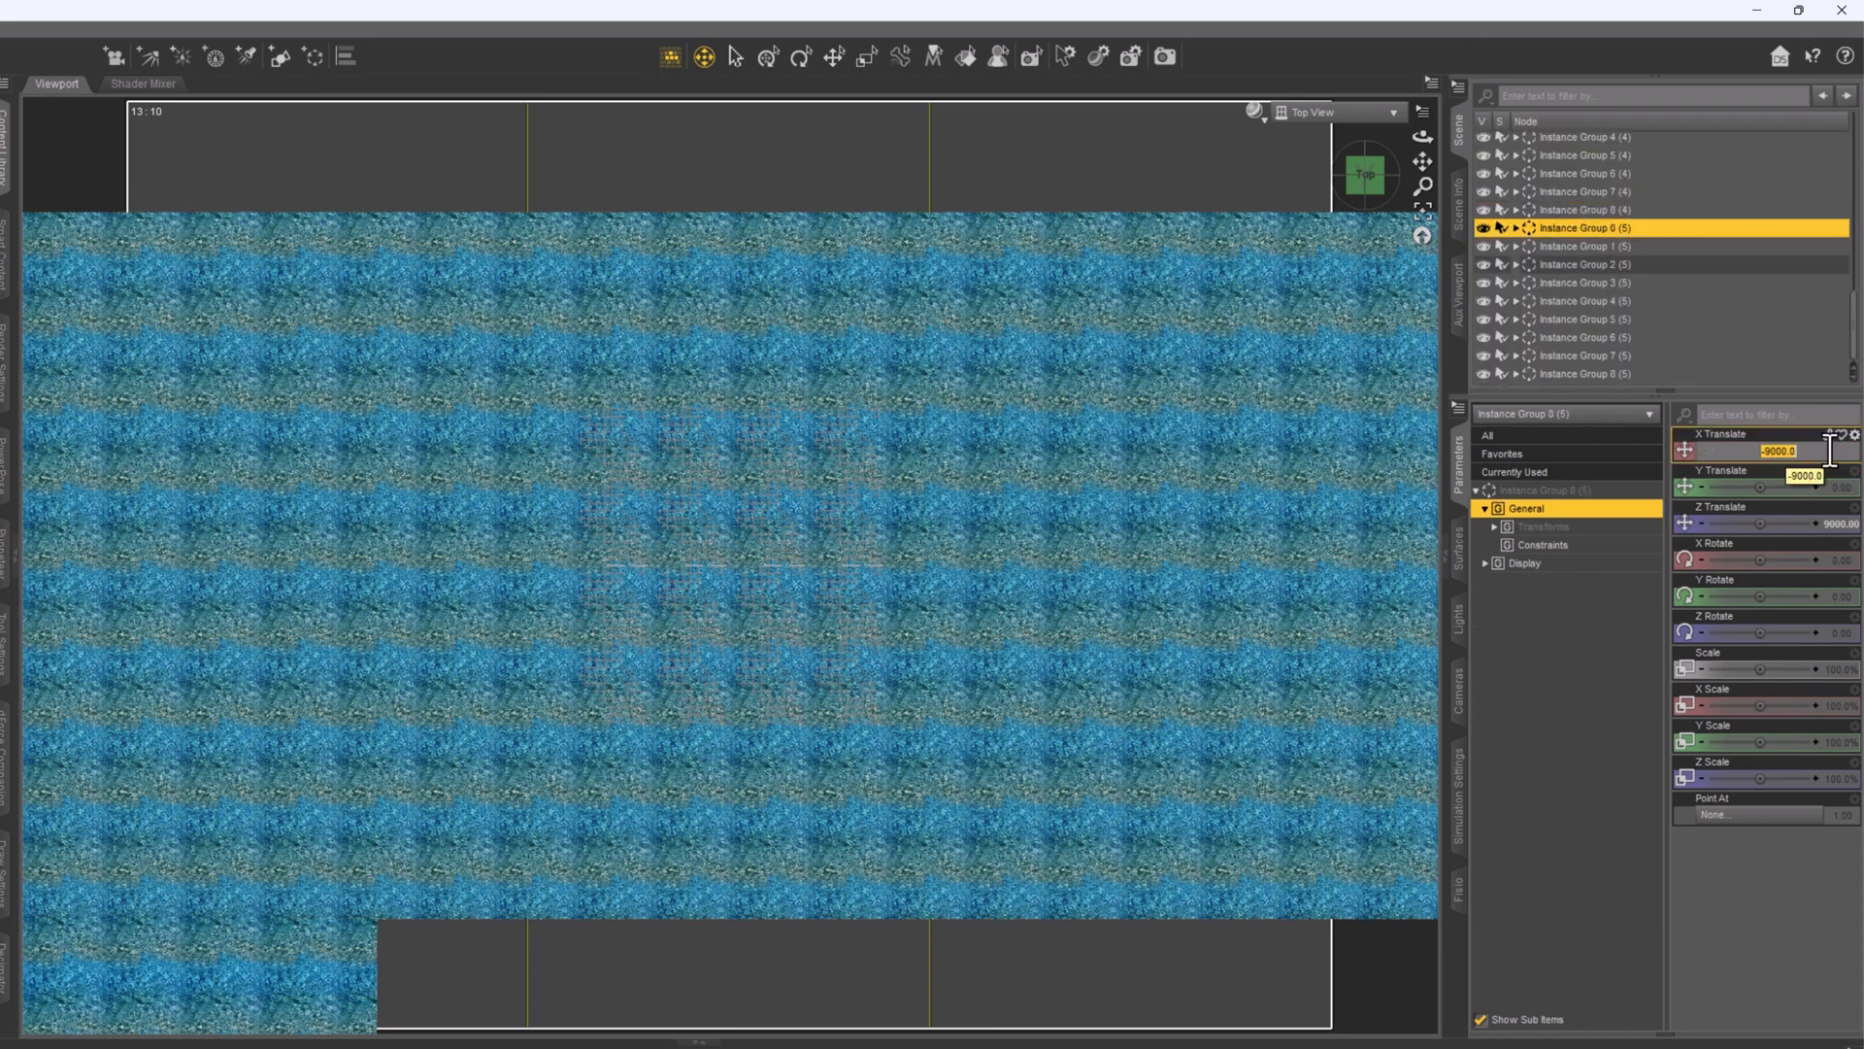
- Set the X Translate of all Instance Group (5) rows to 0 and the Z Translate of Instance Group 8 (5) to 5000
key("Down")
key("Down")
key("Down")
key("Down")
key("Down")
left_click(1604, 374)
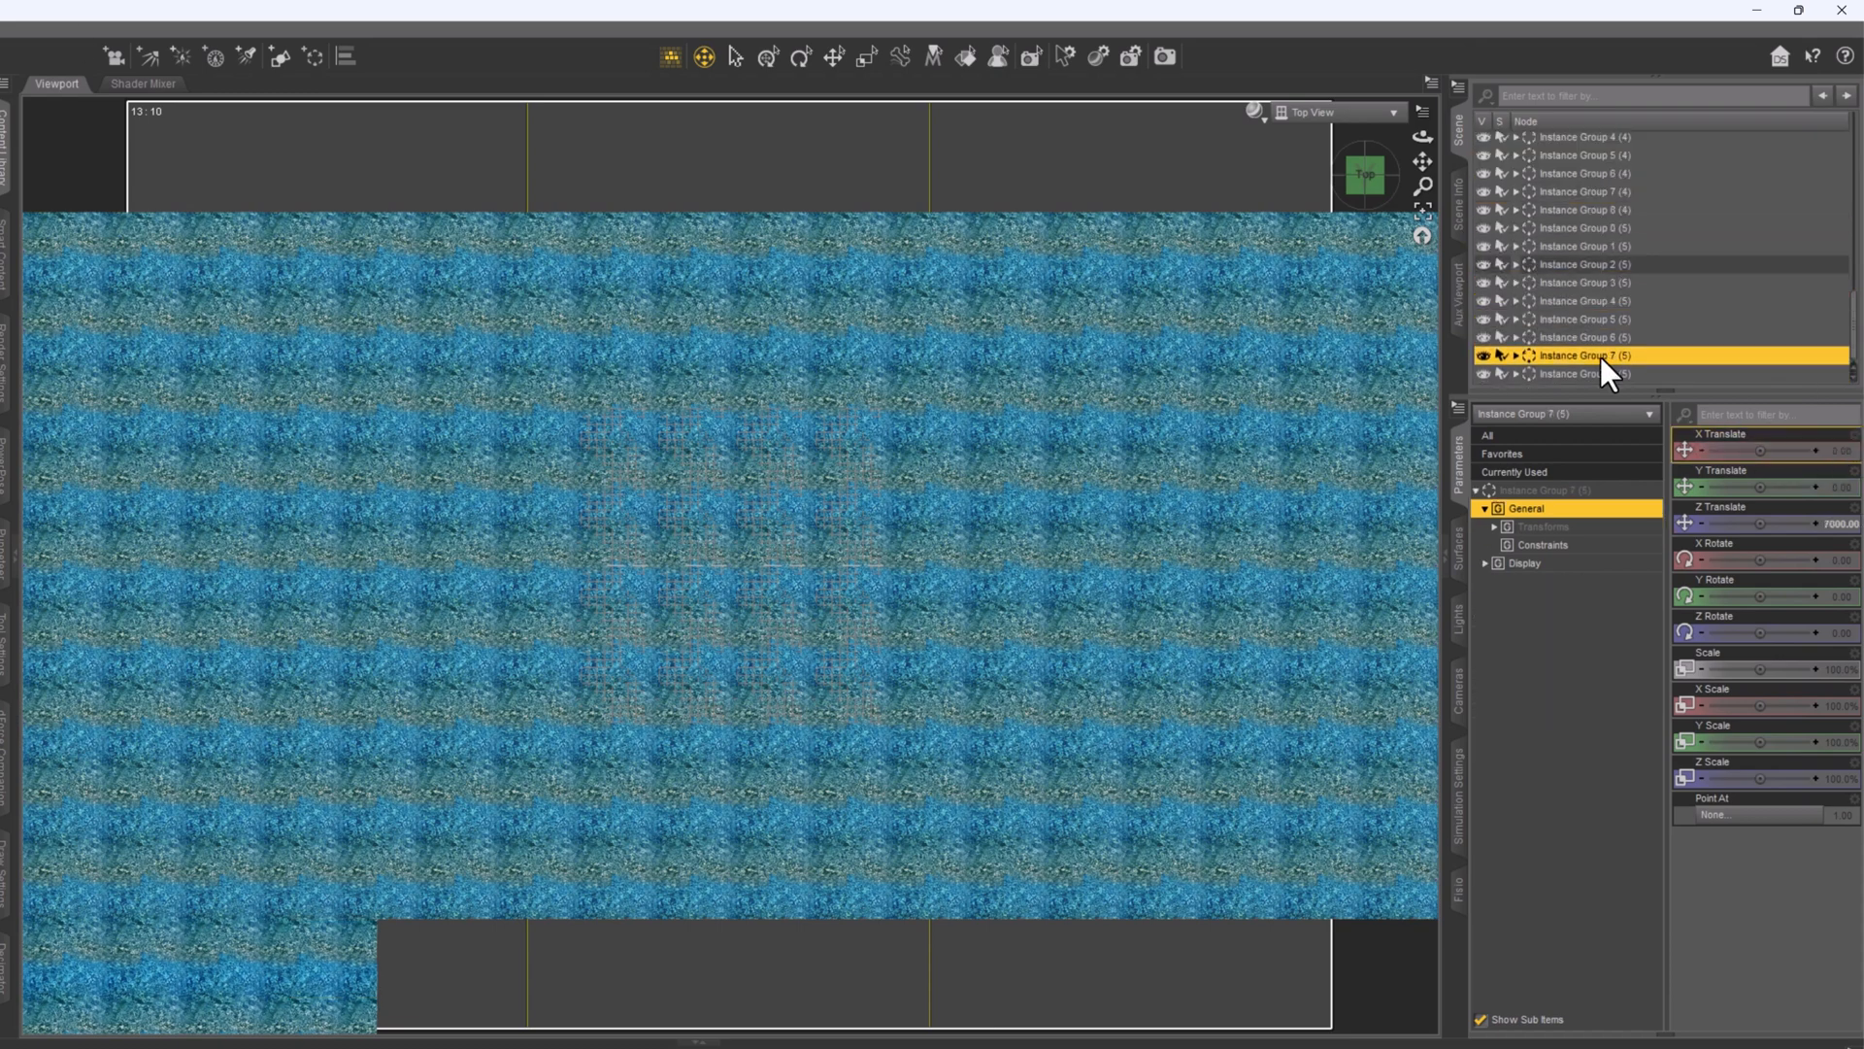
left_click(1836, 525)
type("5000")
key("Return")
- Duplicate the Instance Group (5) rows and set the X Translate of the Instance Group (6) copies to 9000
left_click(1597, 228, "shift")
scroll(1600, 248, "down", 3)
left_click(1598, 230)
key("Down")
key("Down")
key("Down")
key("Down")
key("Down")
key("Down")
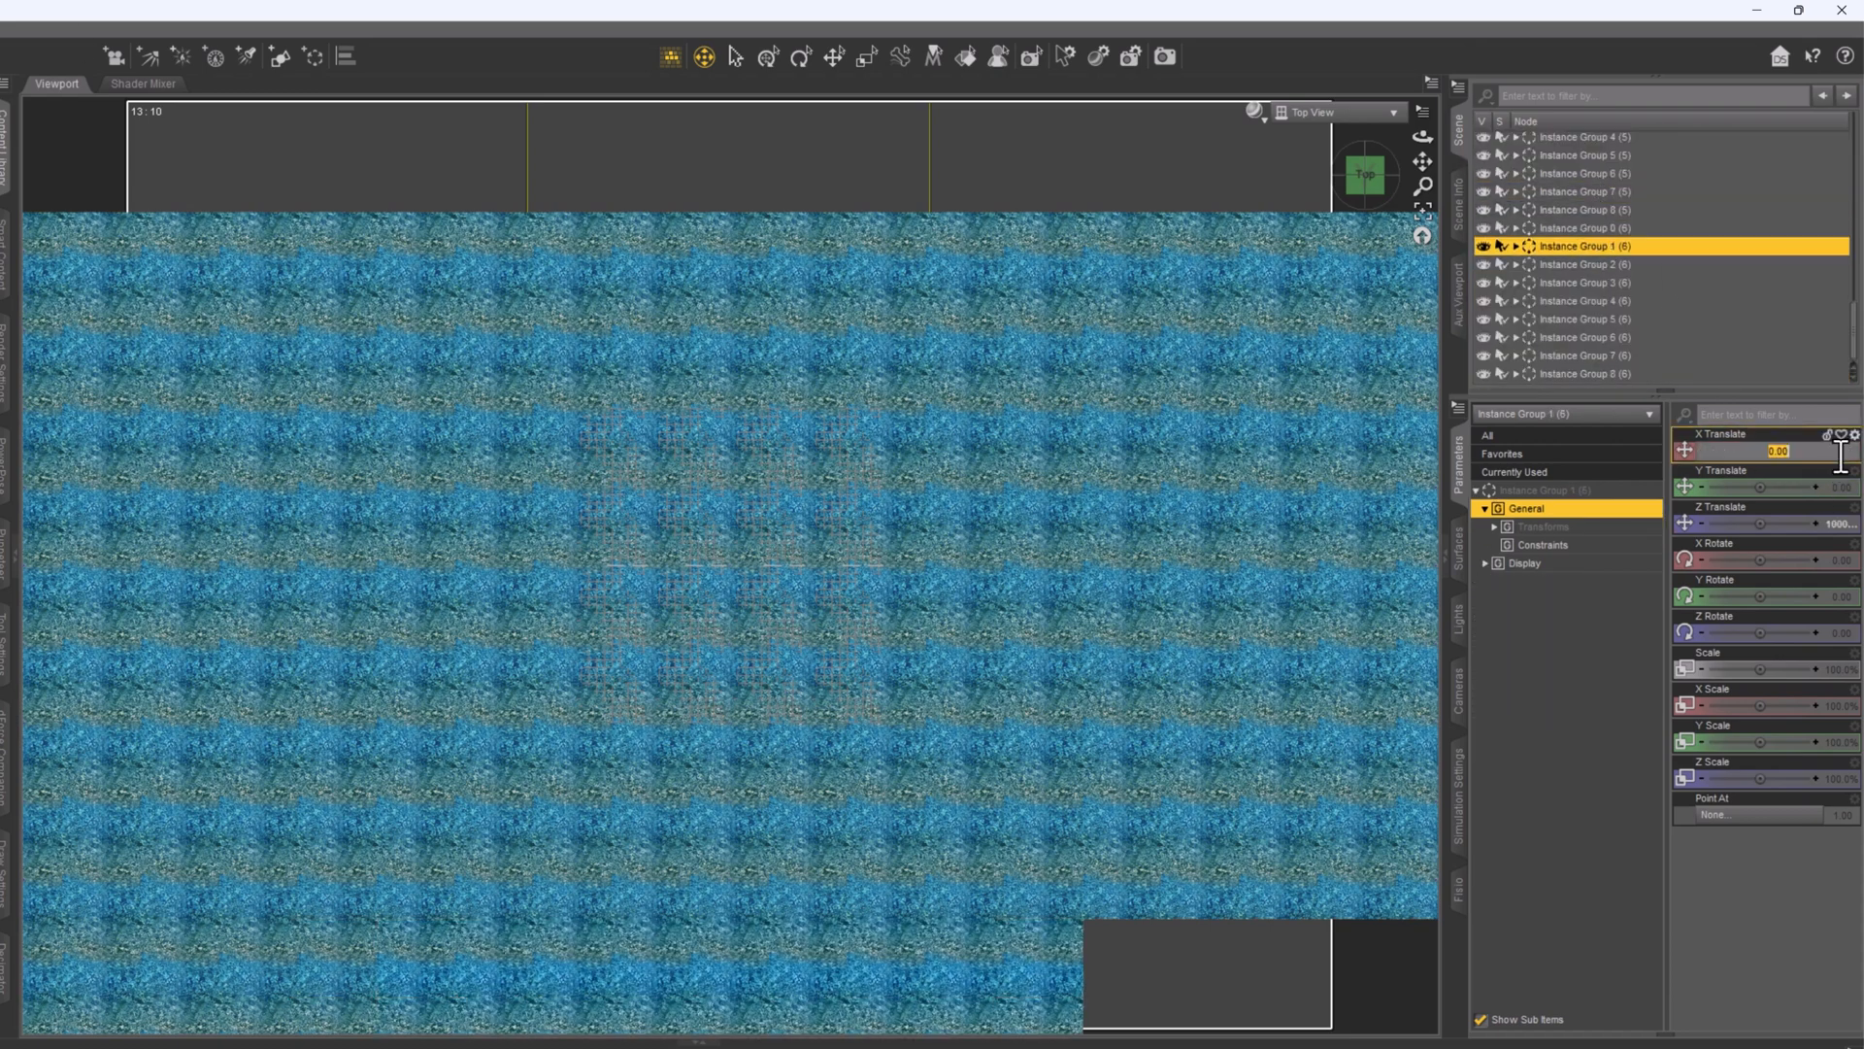
key("Down")
key("Down")
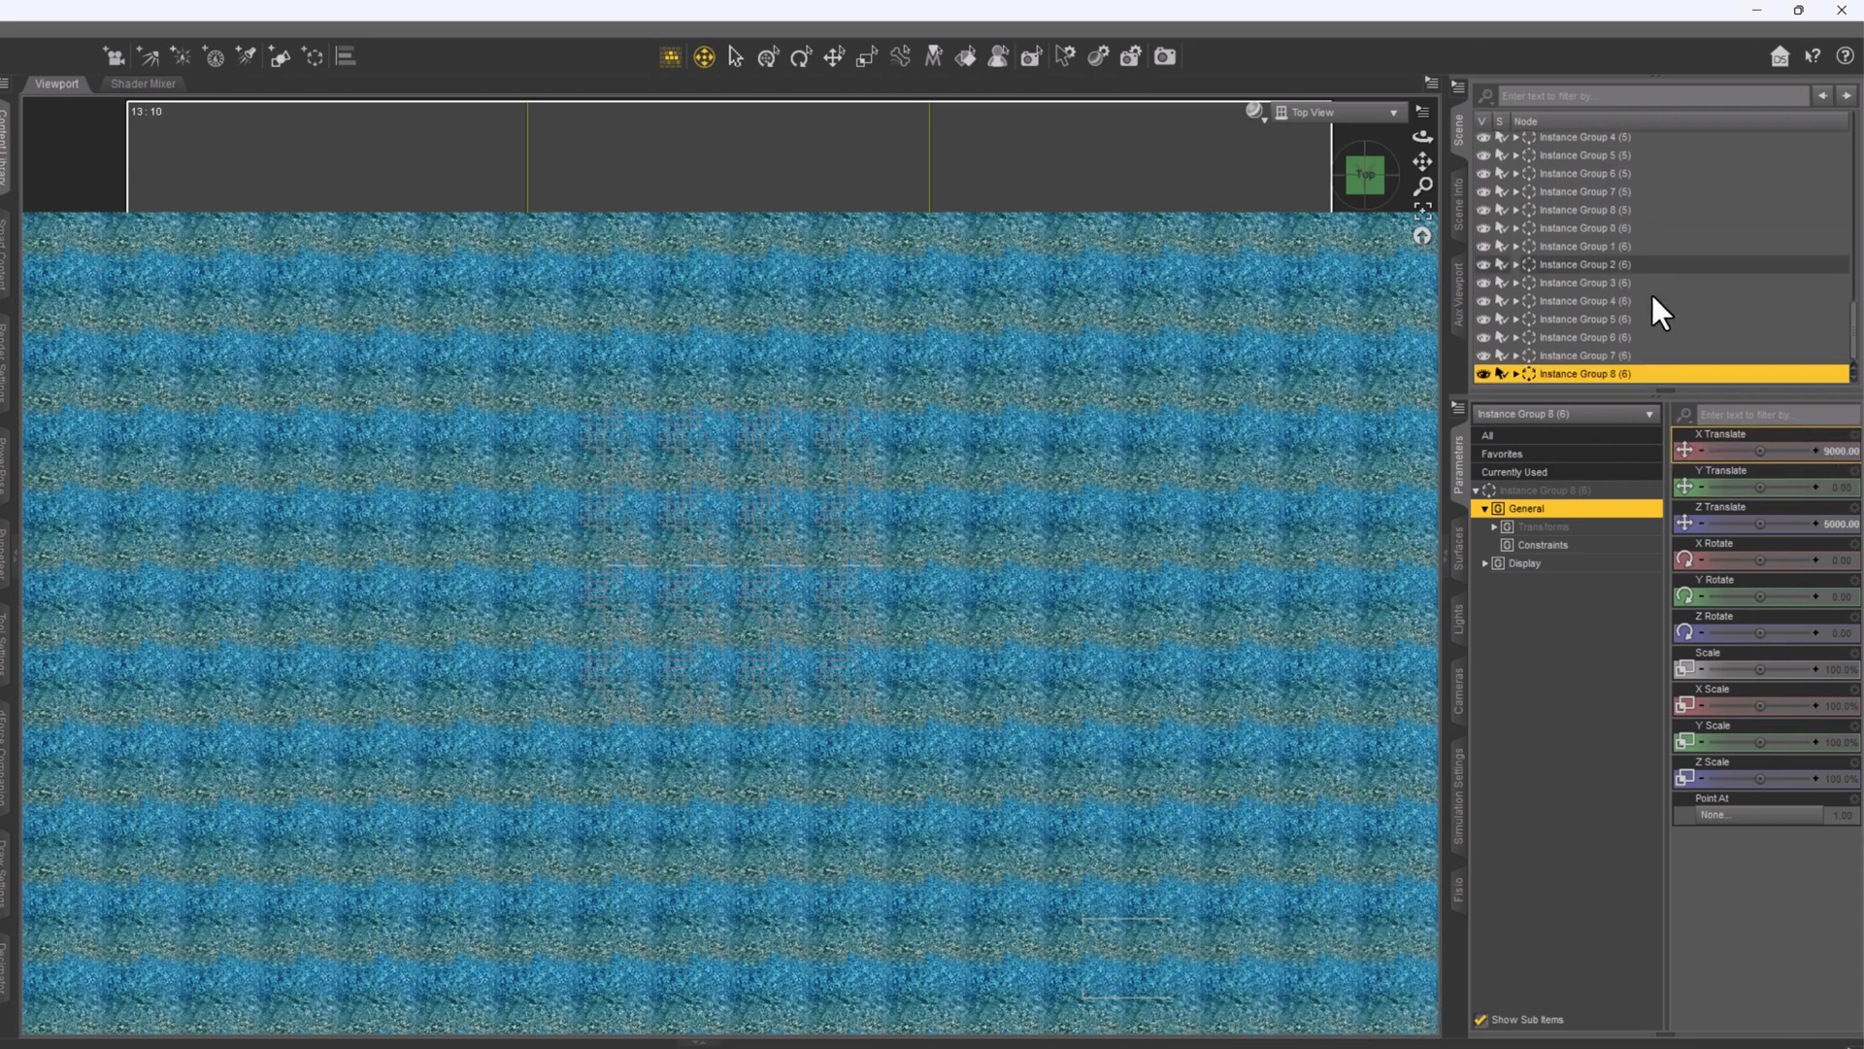
- Try to duplicate all rows from Instance Group 0 (4) through Instance Group 8 (6)
scroll(1650, 281, "up", 7)
left_click(1589, 264)
scroll(1589, 277, "down", 7)
left_click(1592, 373, "shift")
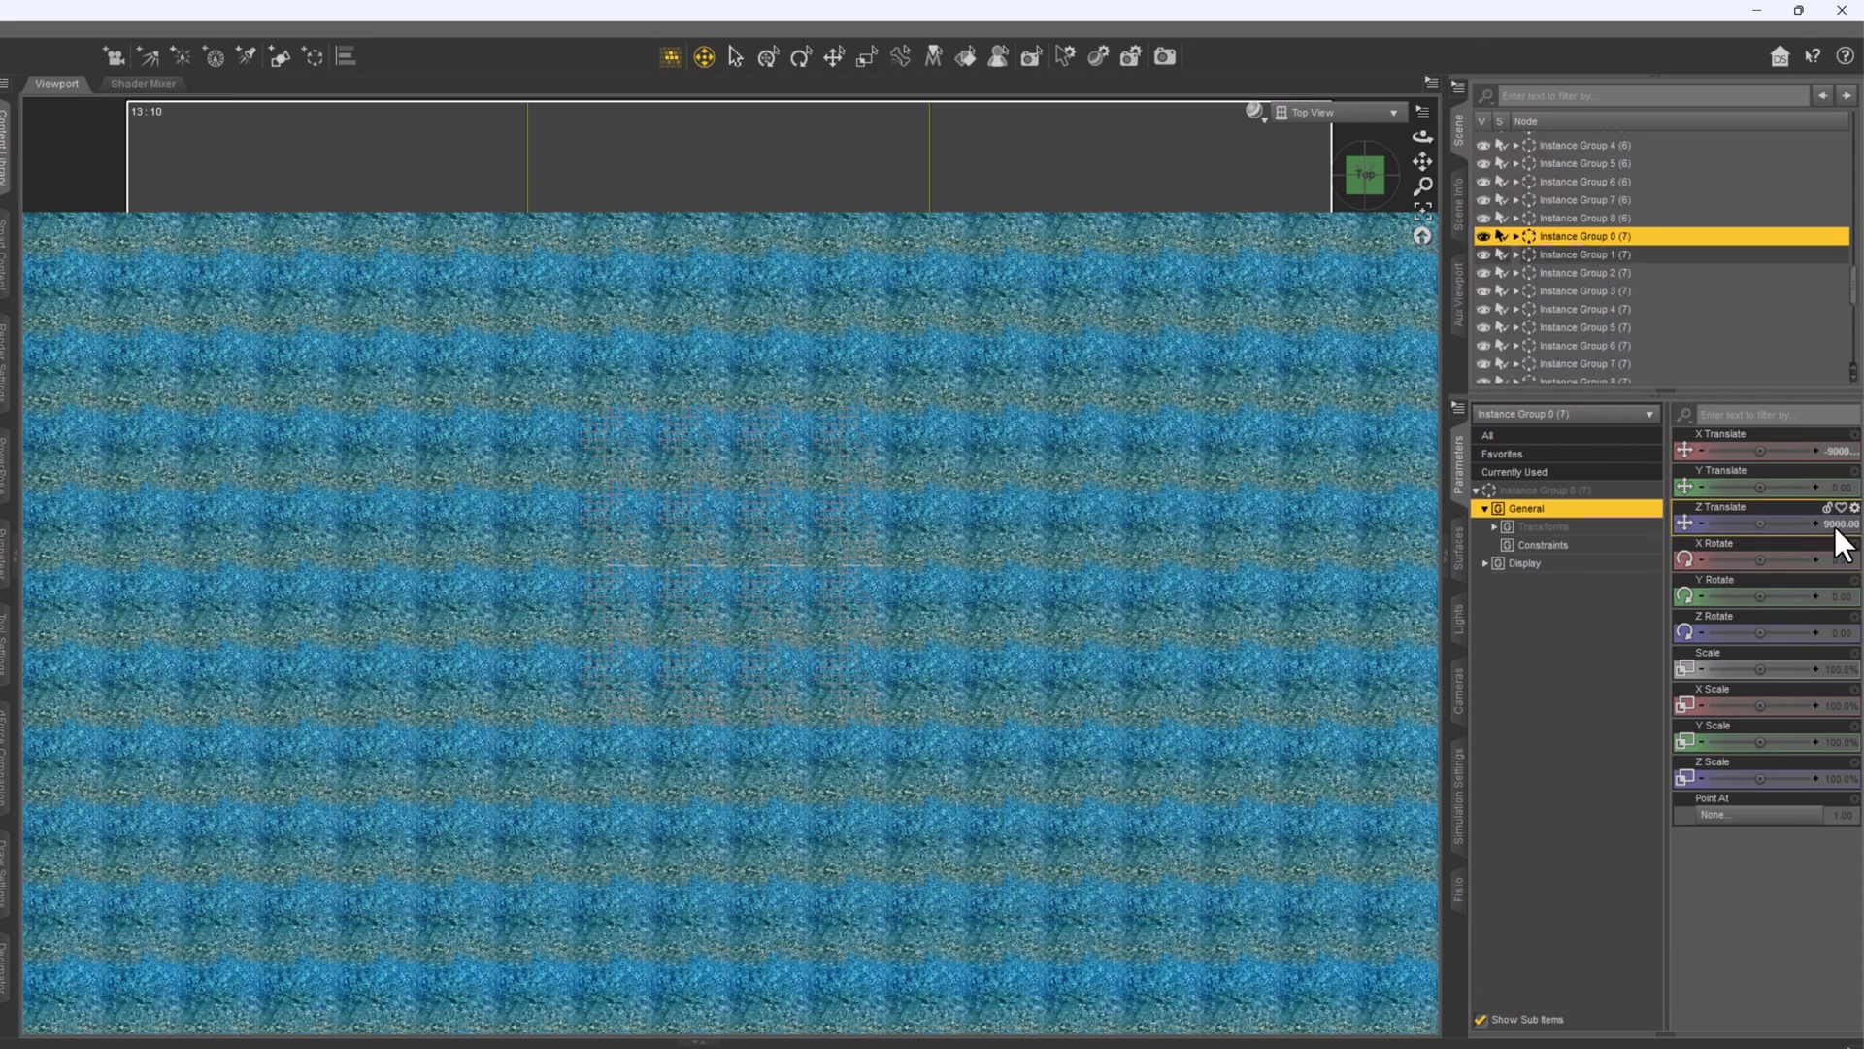
- Try to paste new Z Translate values into the Instance Group (7) copies, row by row from Instance Group 0 (7)
left_click(1833, 526)
key("ctrl+v")
key("Return")
key("Down")
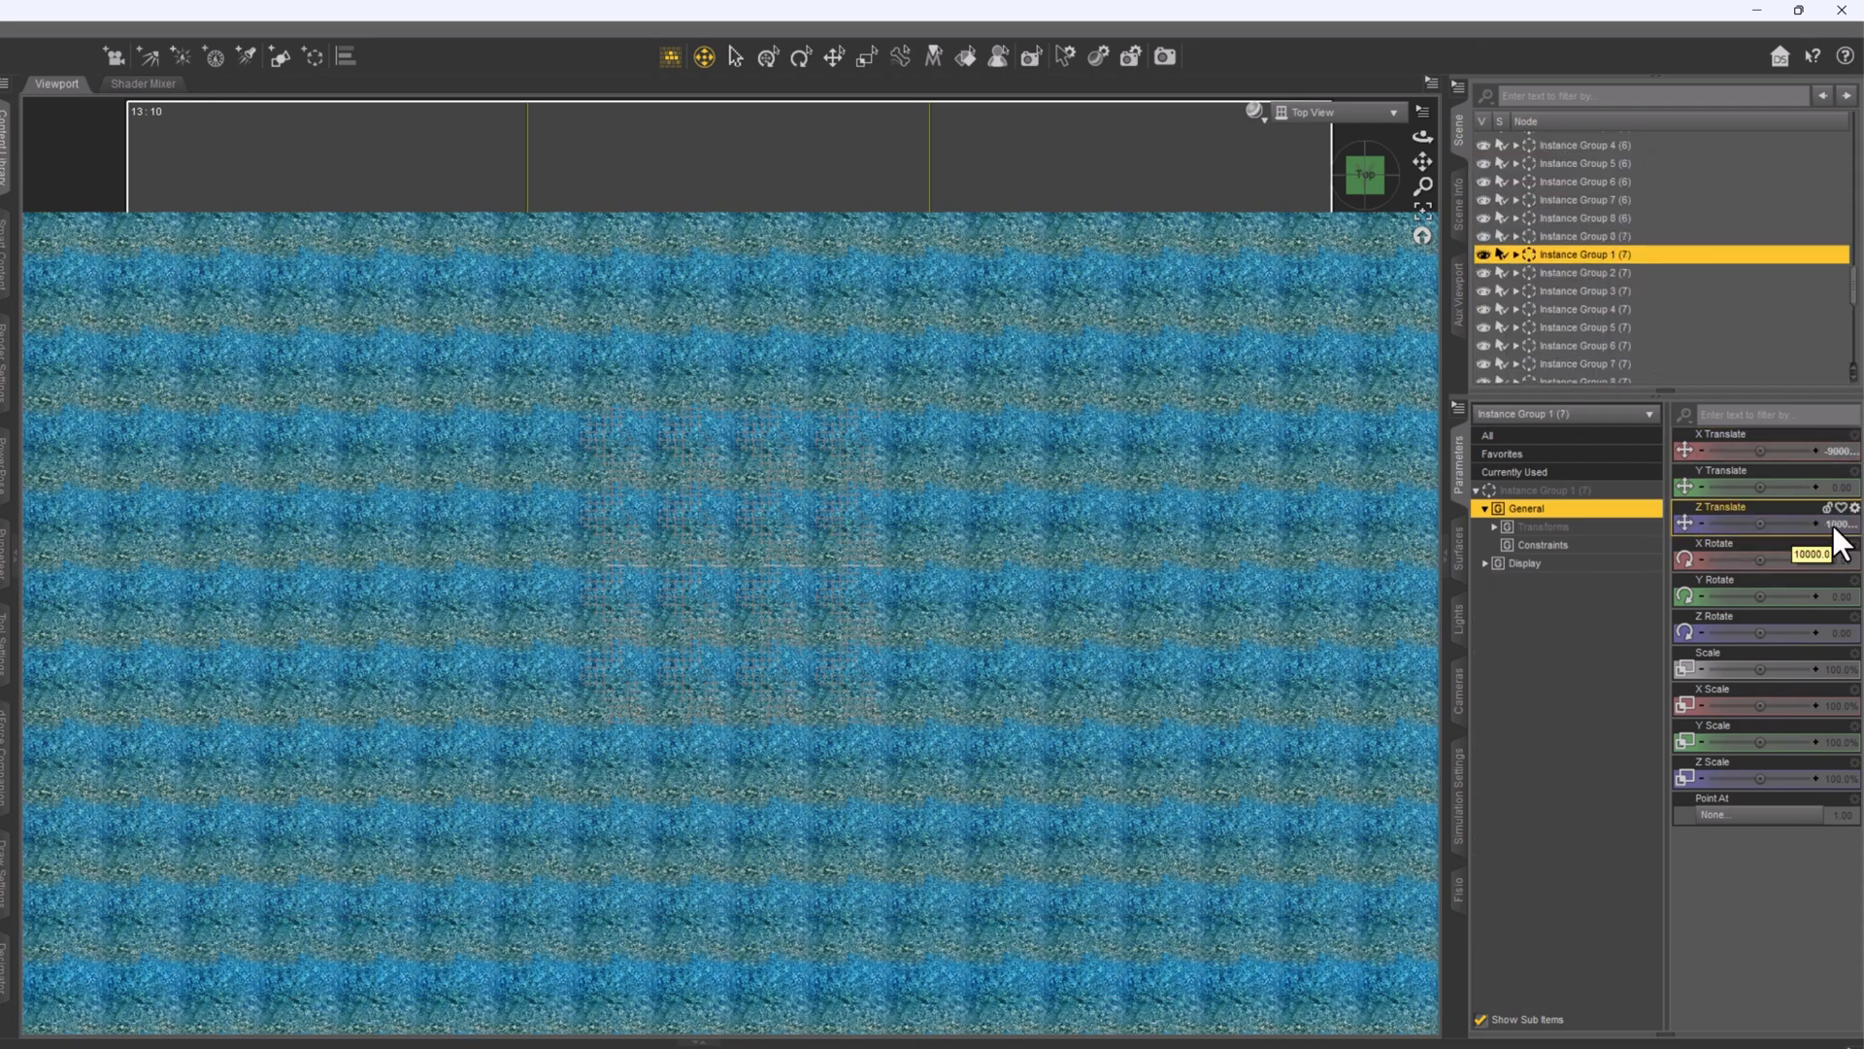
left_click(1834, 525)
key("ctrl+v")
key("Return")
key("Down")
left_click(1833, 526)
key("ctrl+v")
key("Return")
key("Down")
left_click(1833, 525)
key("ctrl+v")
key("Return")
key("Down")
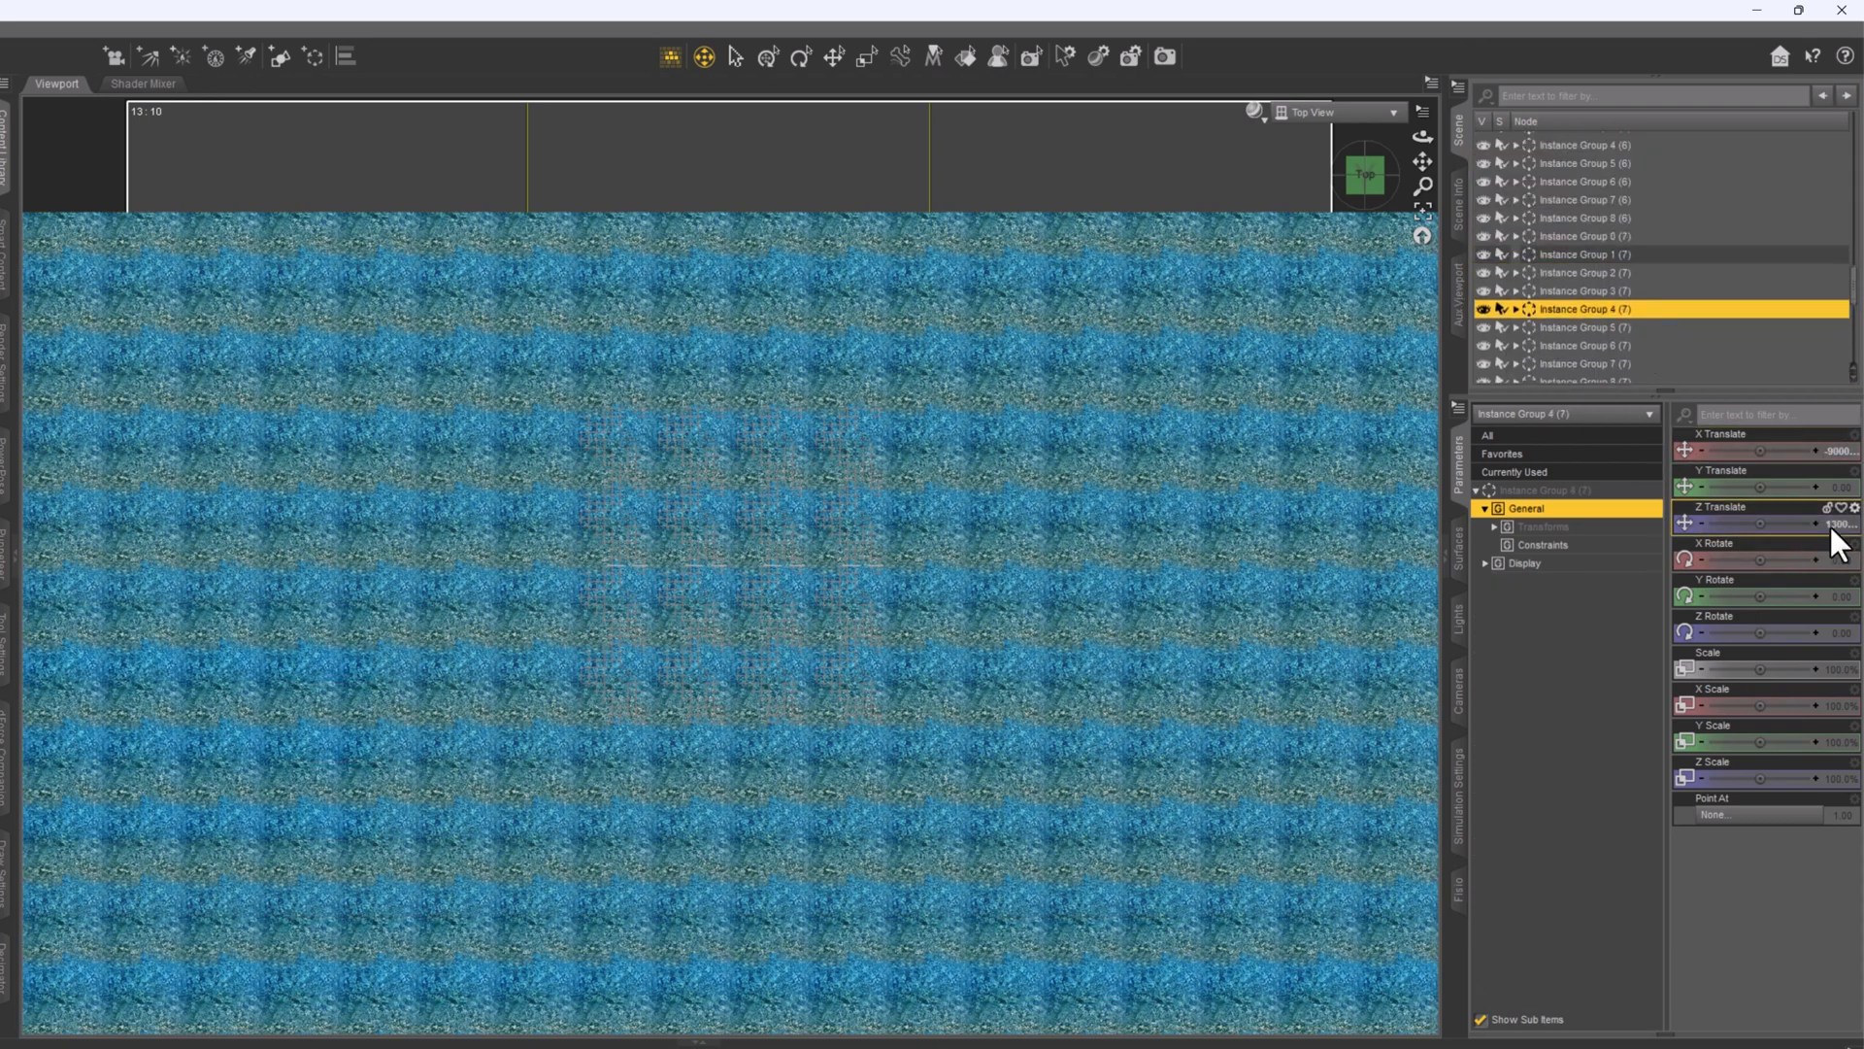
key("ctrl+v")
key("Return")
key("Down")
left_click(1833, 525)
key("ctrl+v")
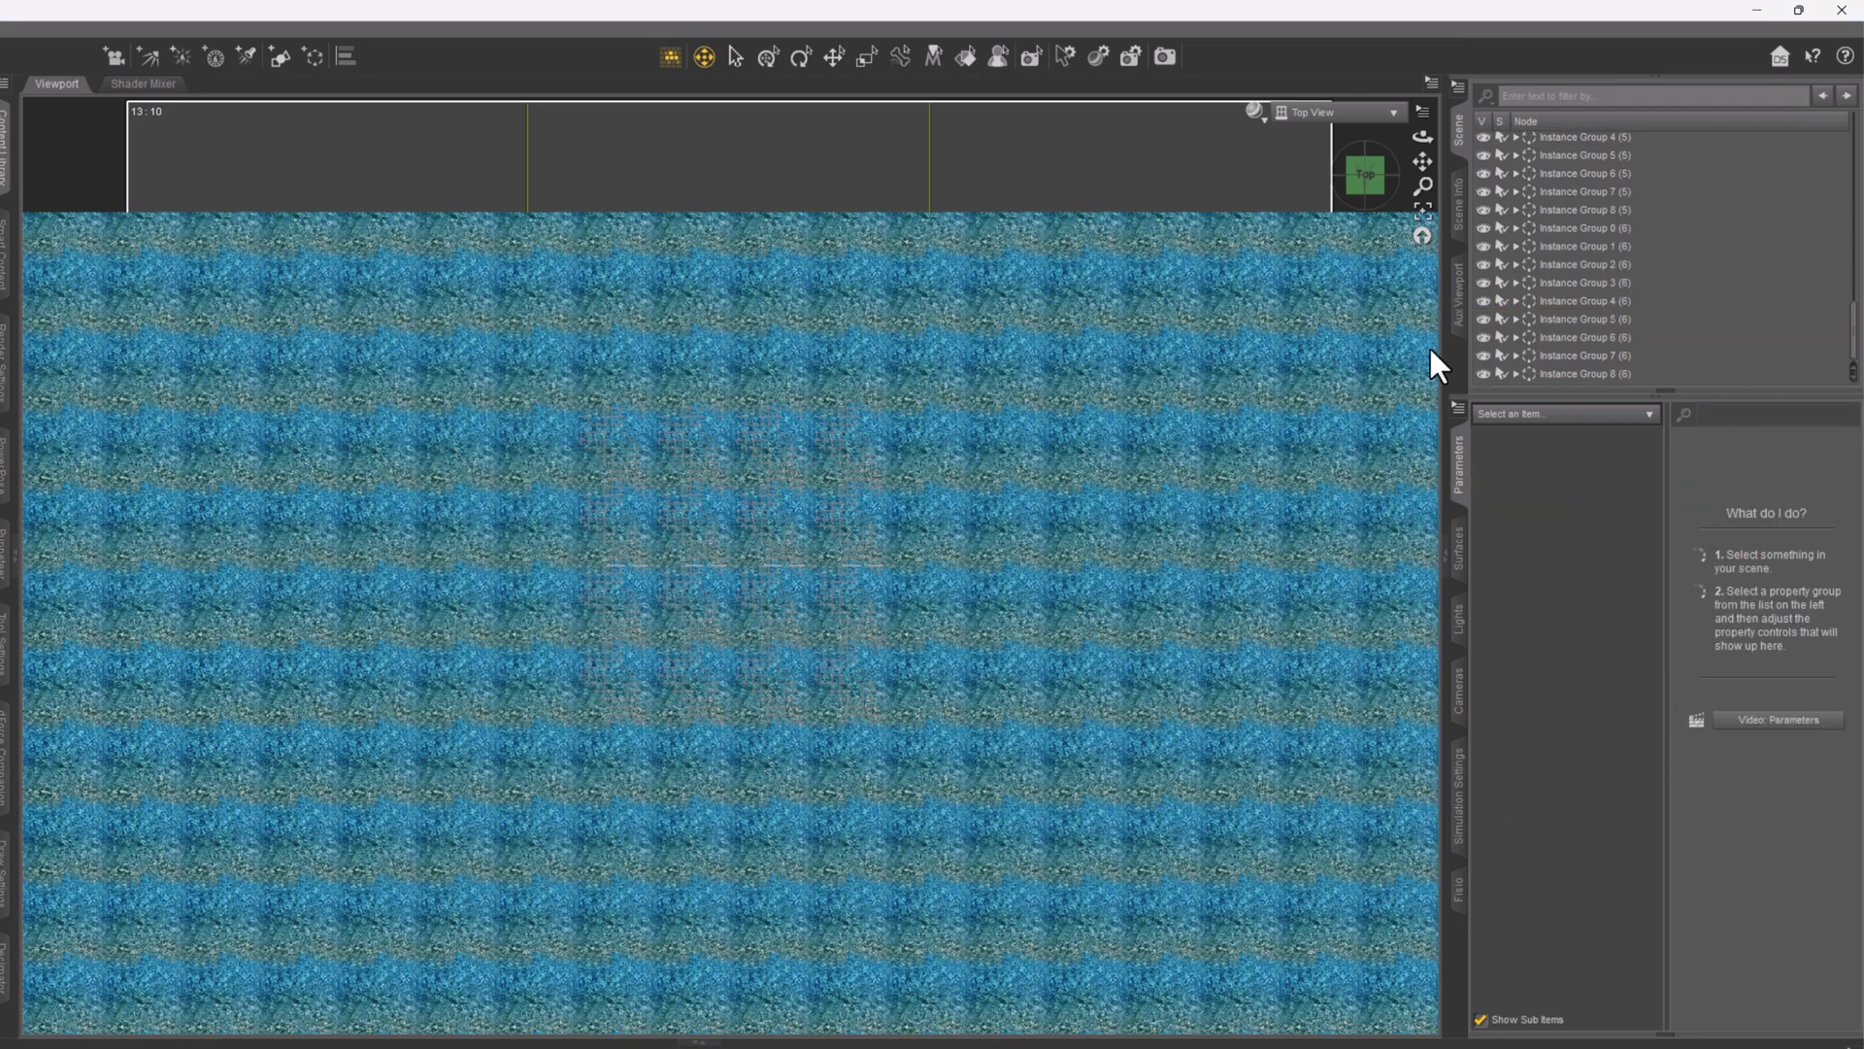
left_click_drag(1423, 186, 1424, 203)
scroll(1599, 284, "up", 5)
left_click(1593, 313)
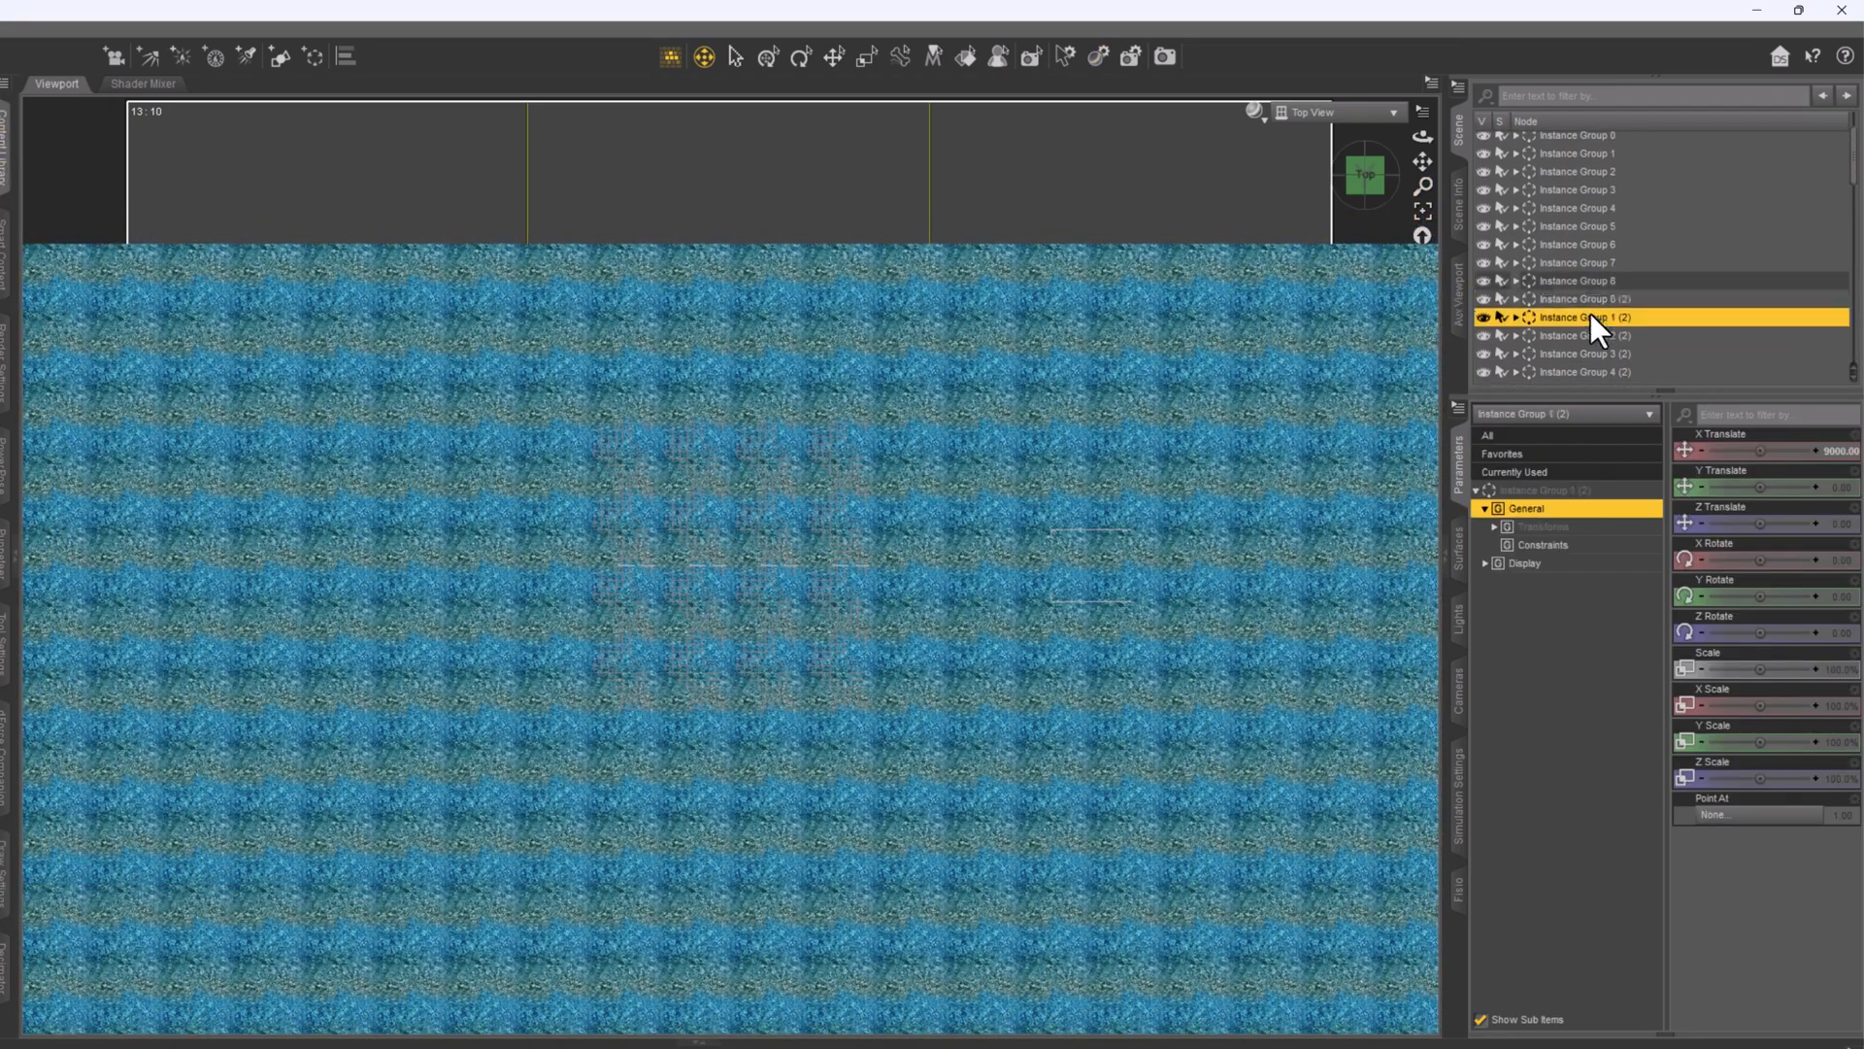
scroll(1589, 340, "down", 5)
left_click(1586, 374)
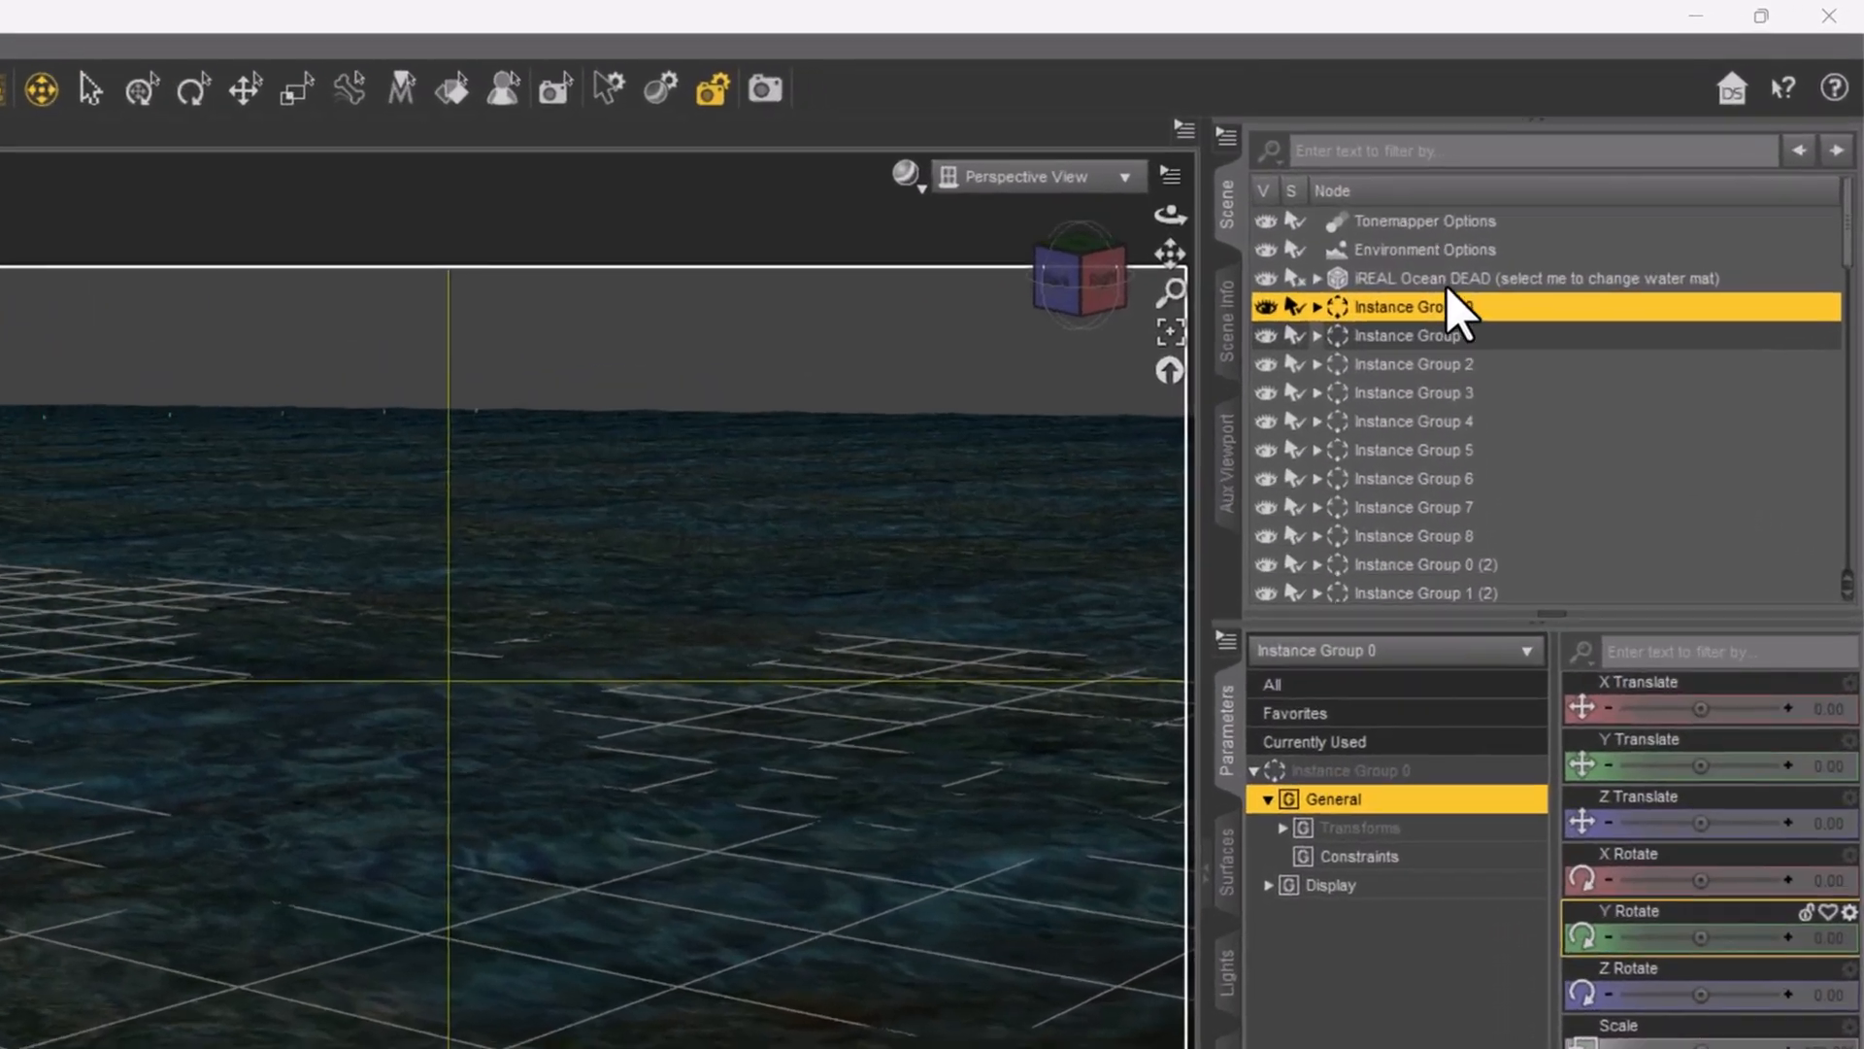
- Select the iREAL Ocean DEAD node and toggle its visibility off and back on
left_click(1435, 279)
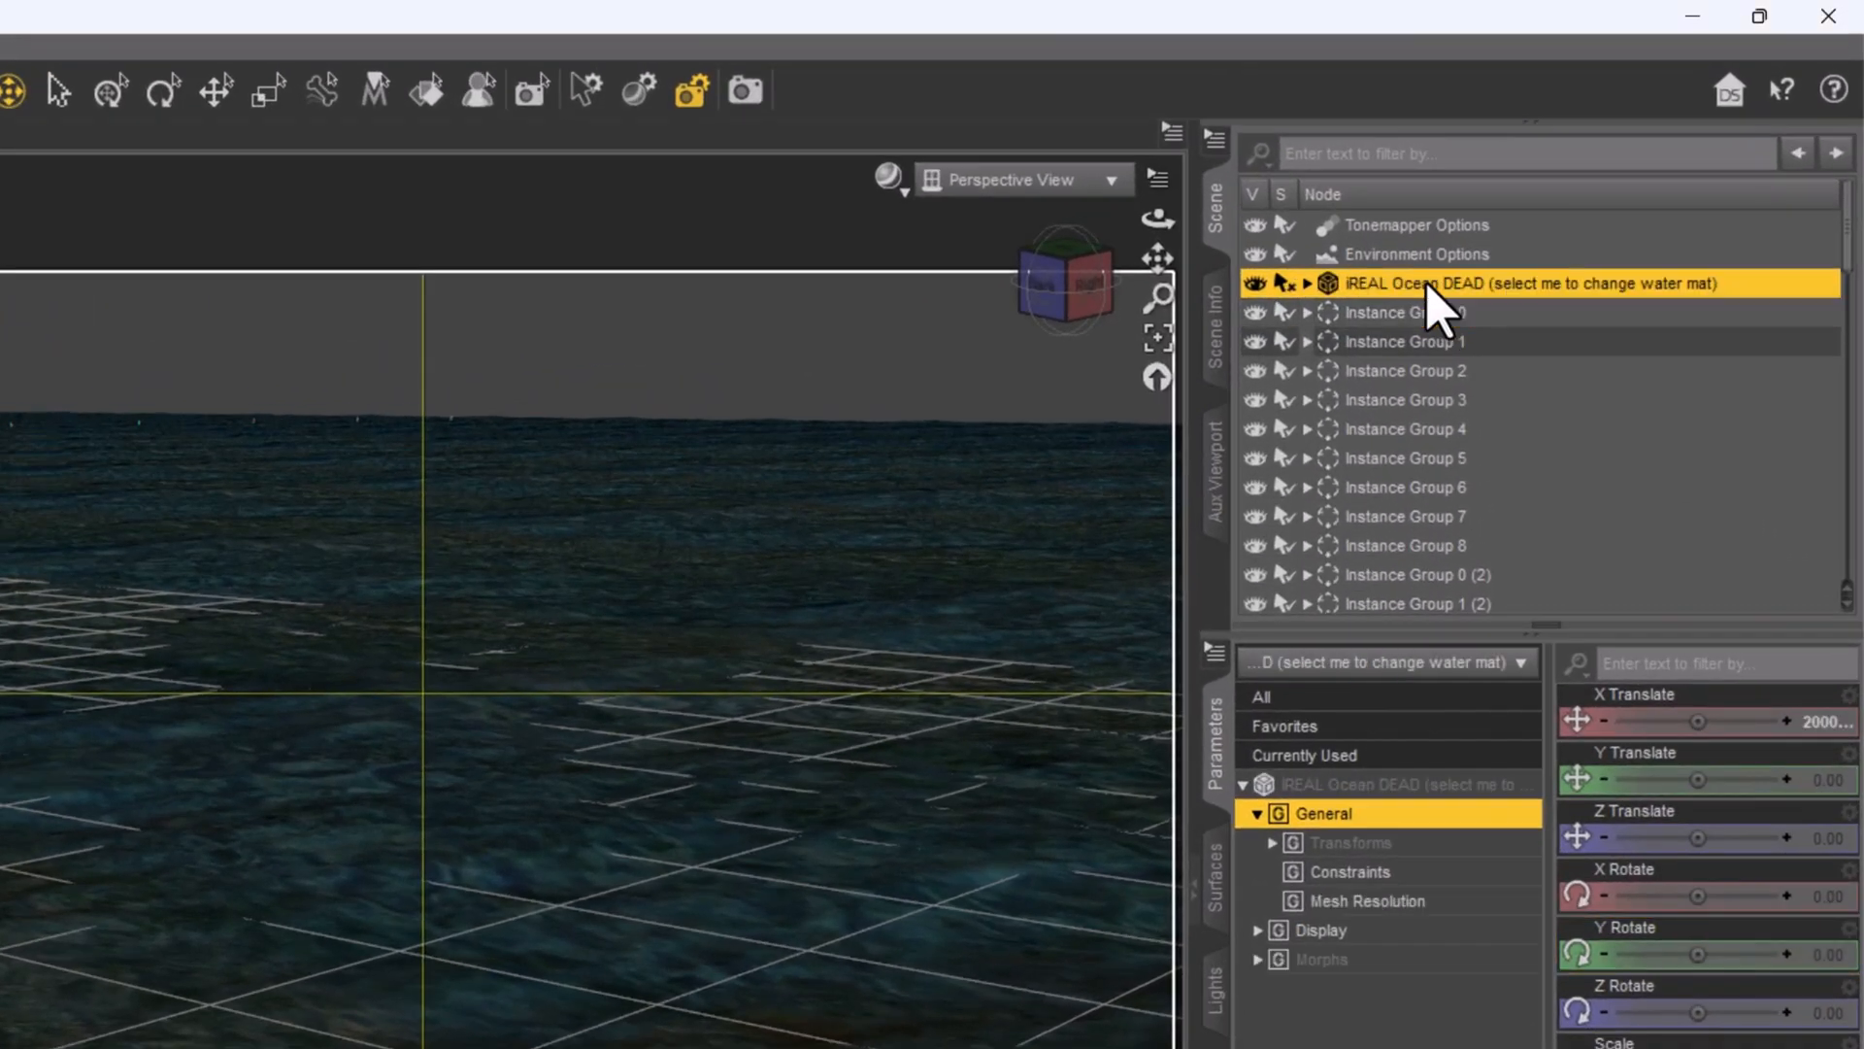
left_click(1256, 286)
left_click(1256, 284)
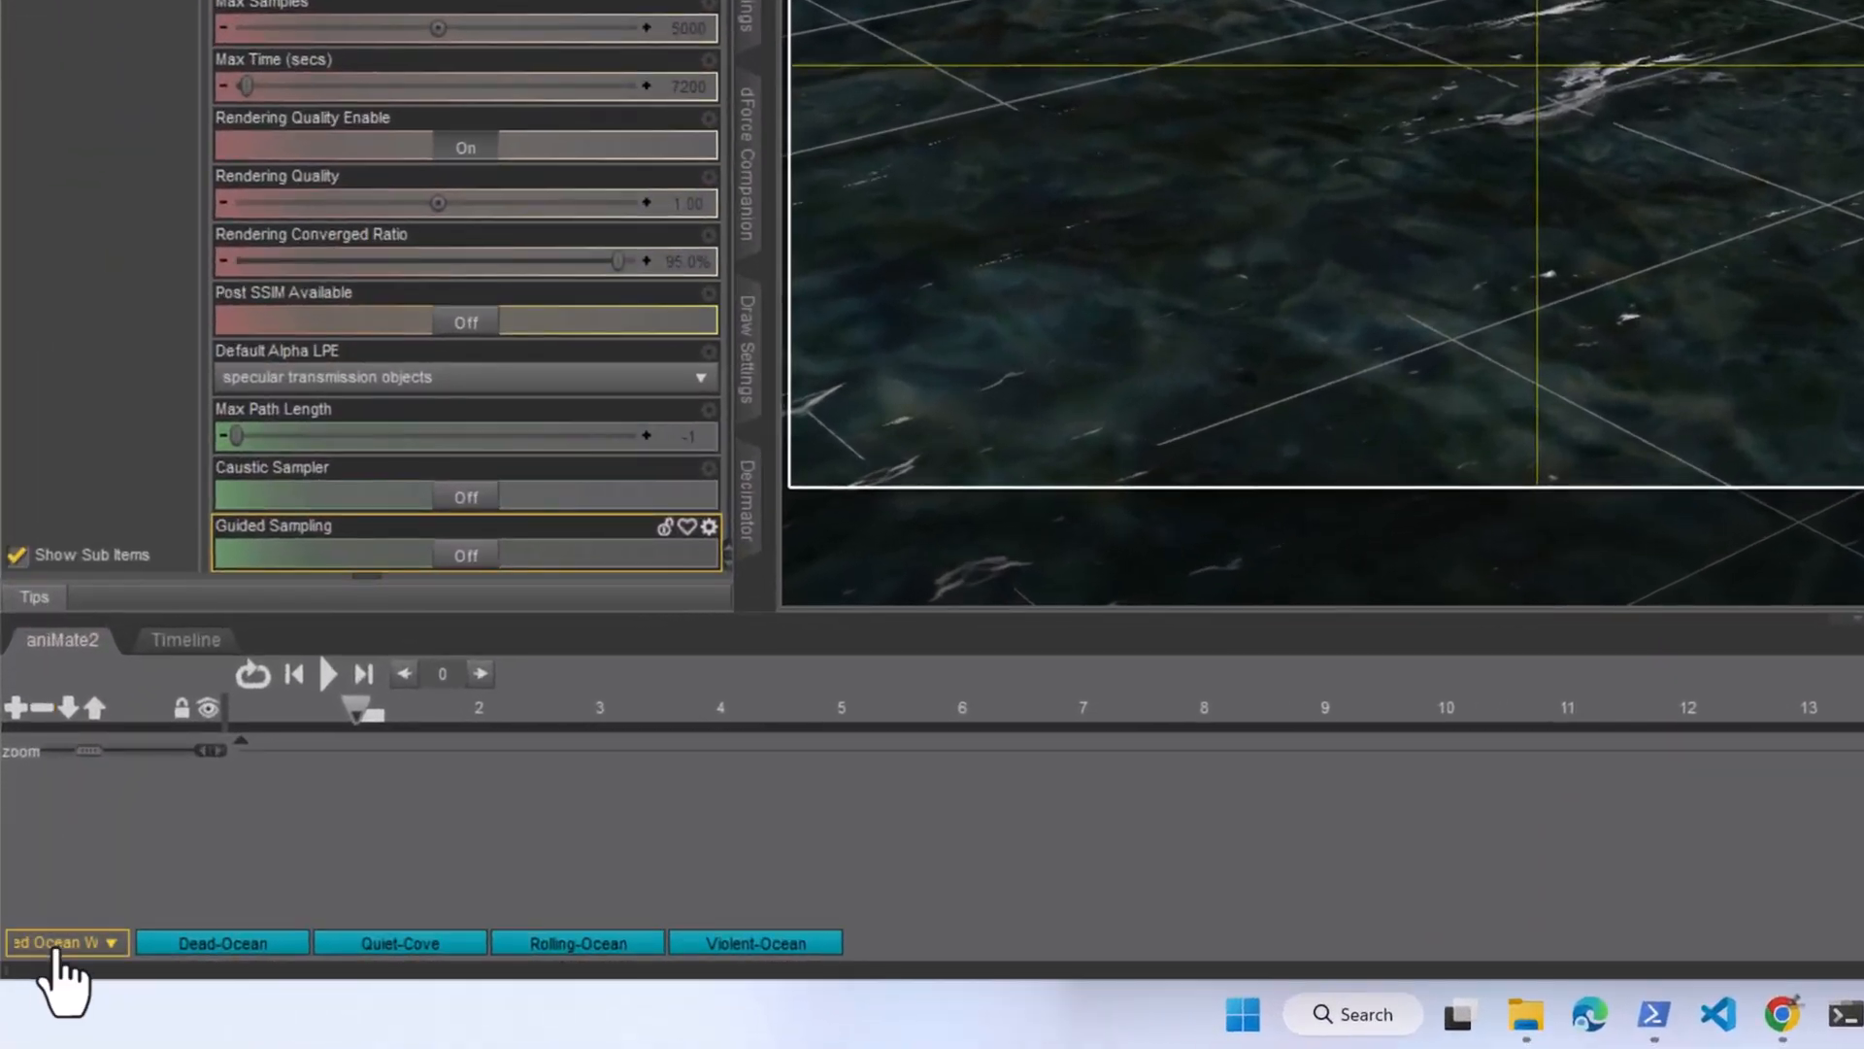
- Add an aniMate2 track for iREAL Ocean DEAD and place the Dead-Ocean aniBlock from iReal Animated Ocean Water System at its start
left_click(55, 950)
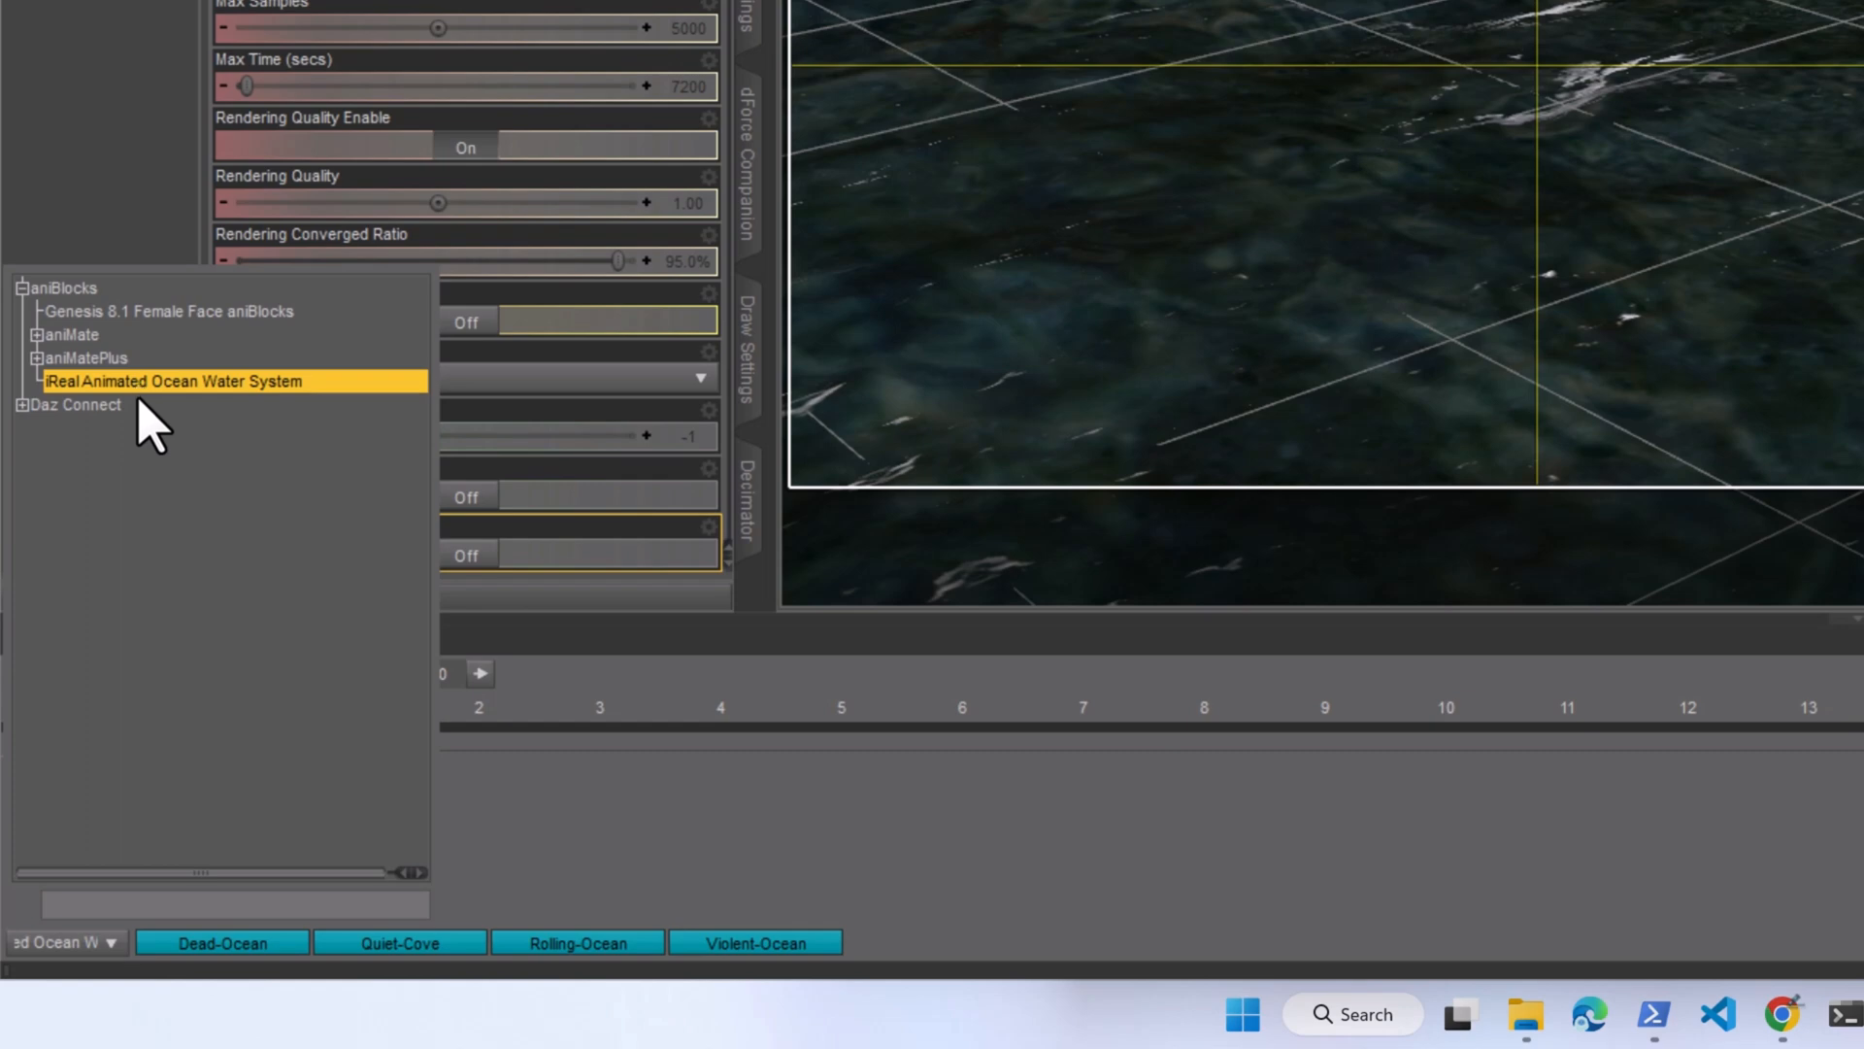
left_click(587, 813)
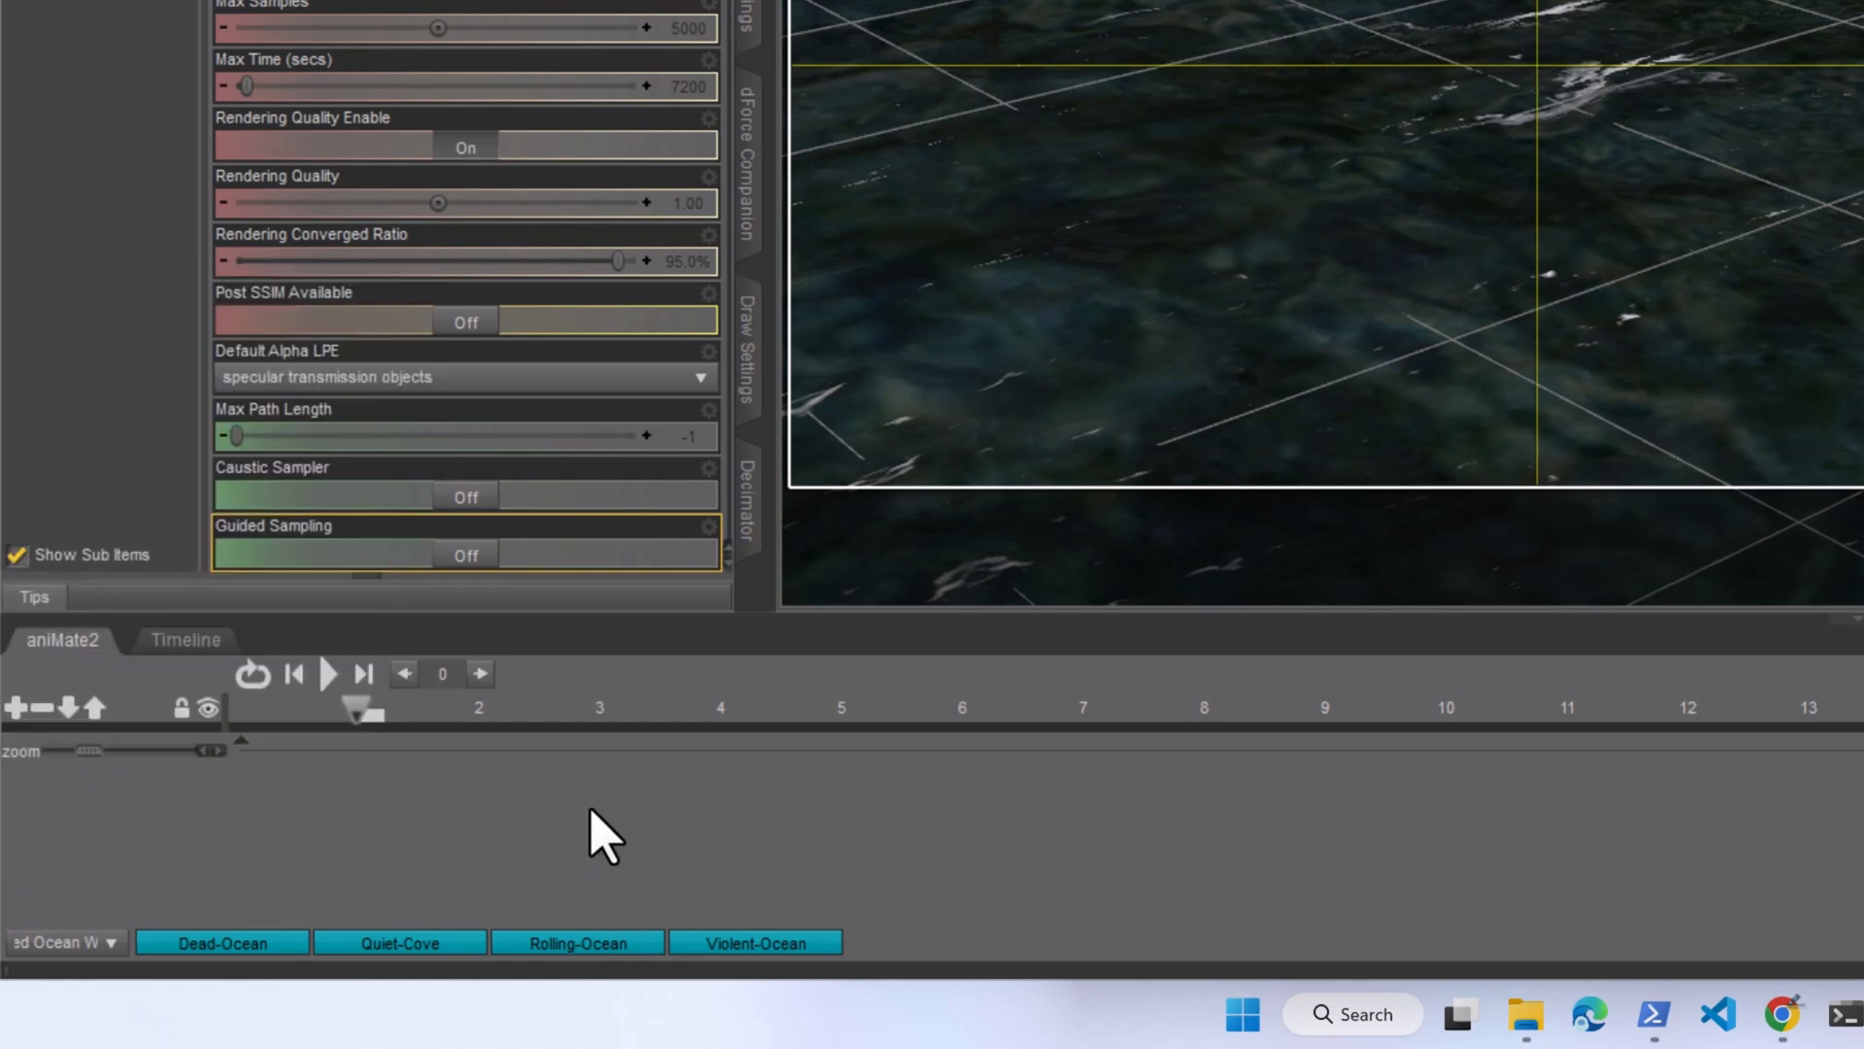
left_click(17, 707)
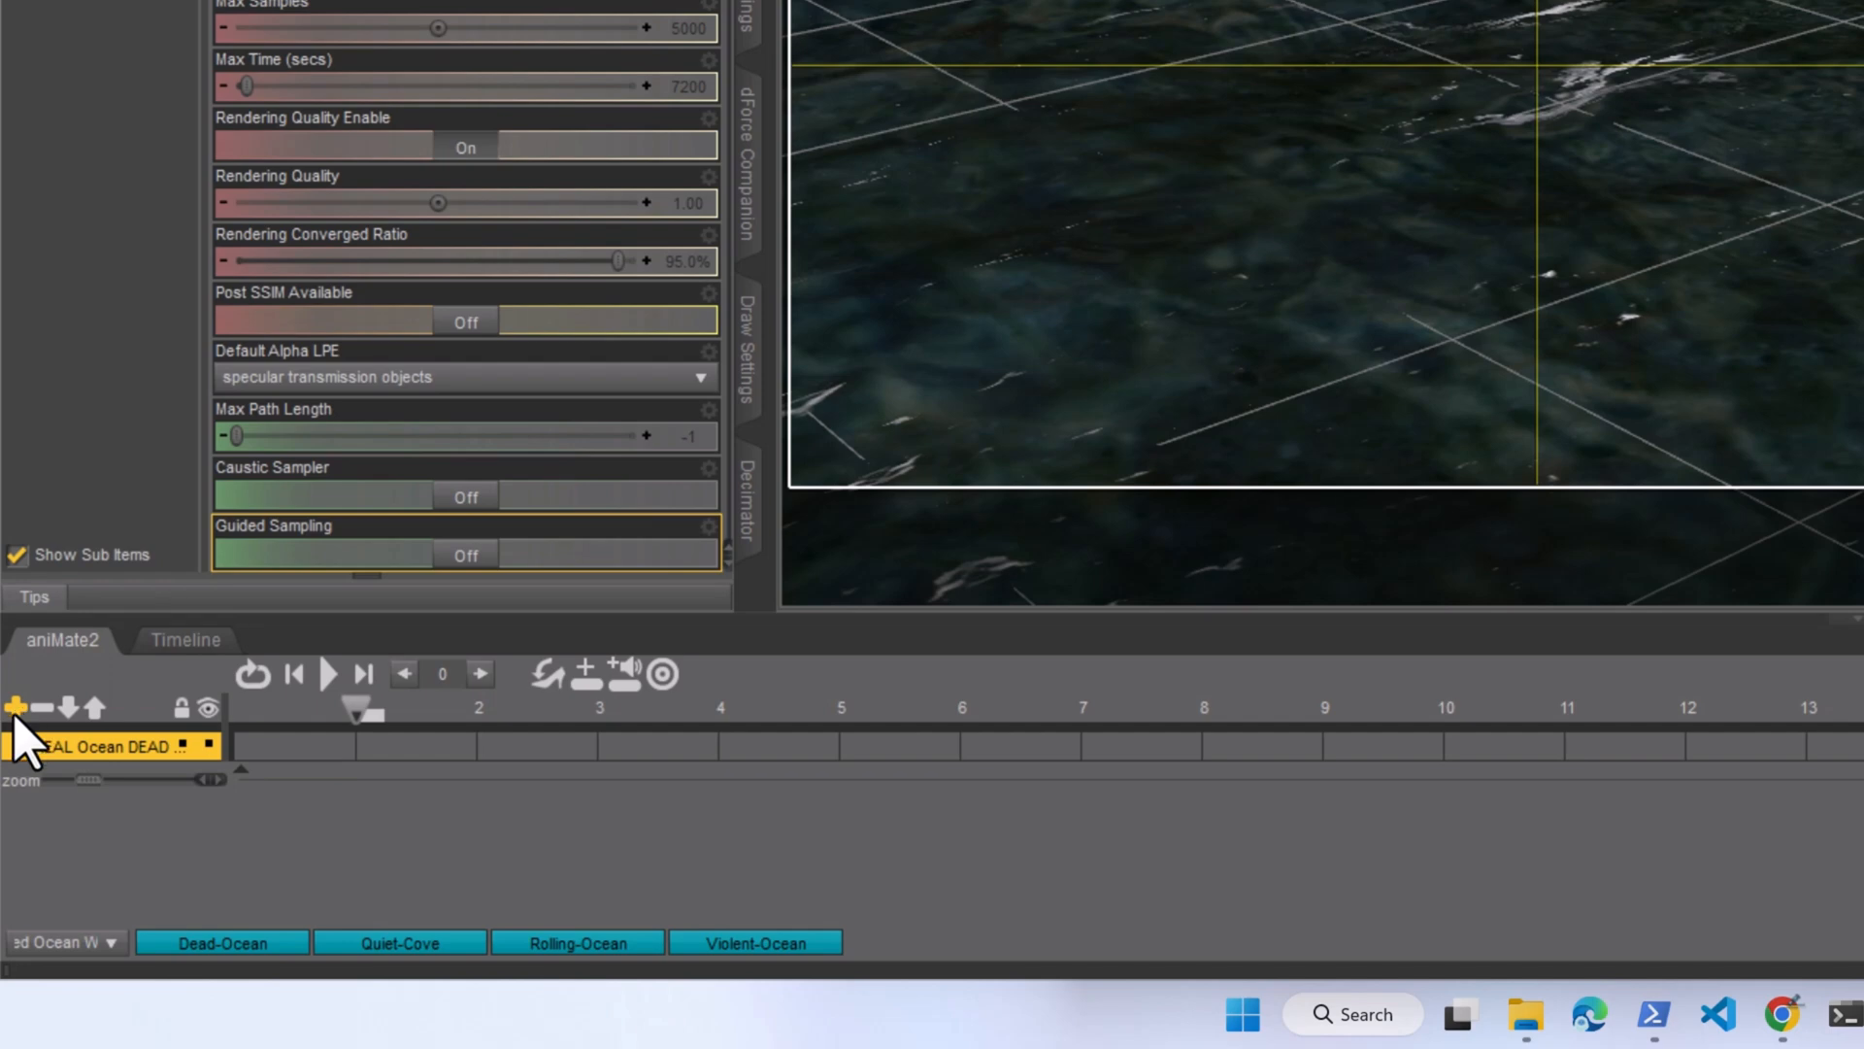
left_click(182, 947)
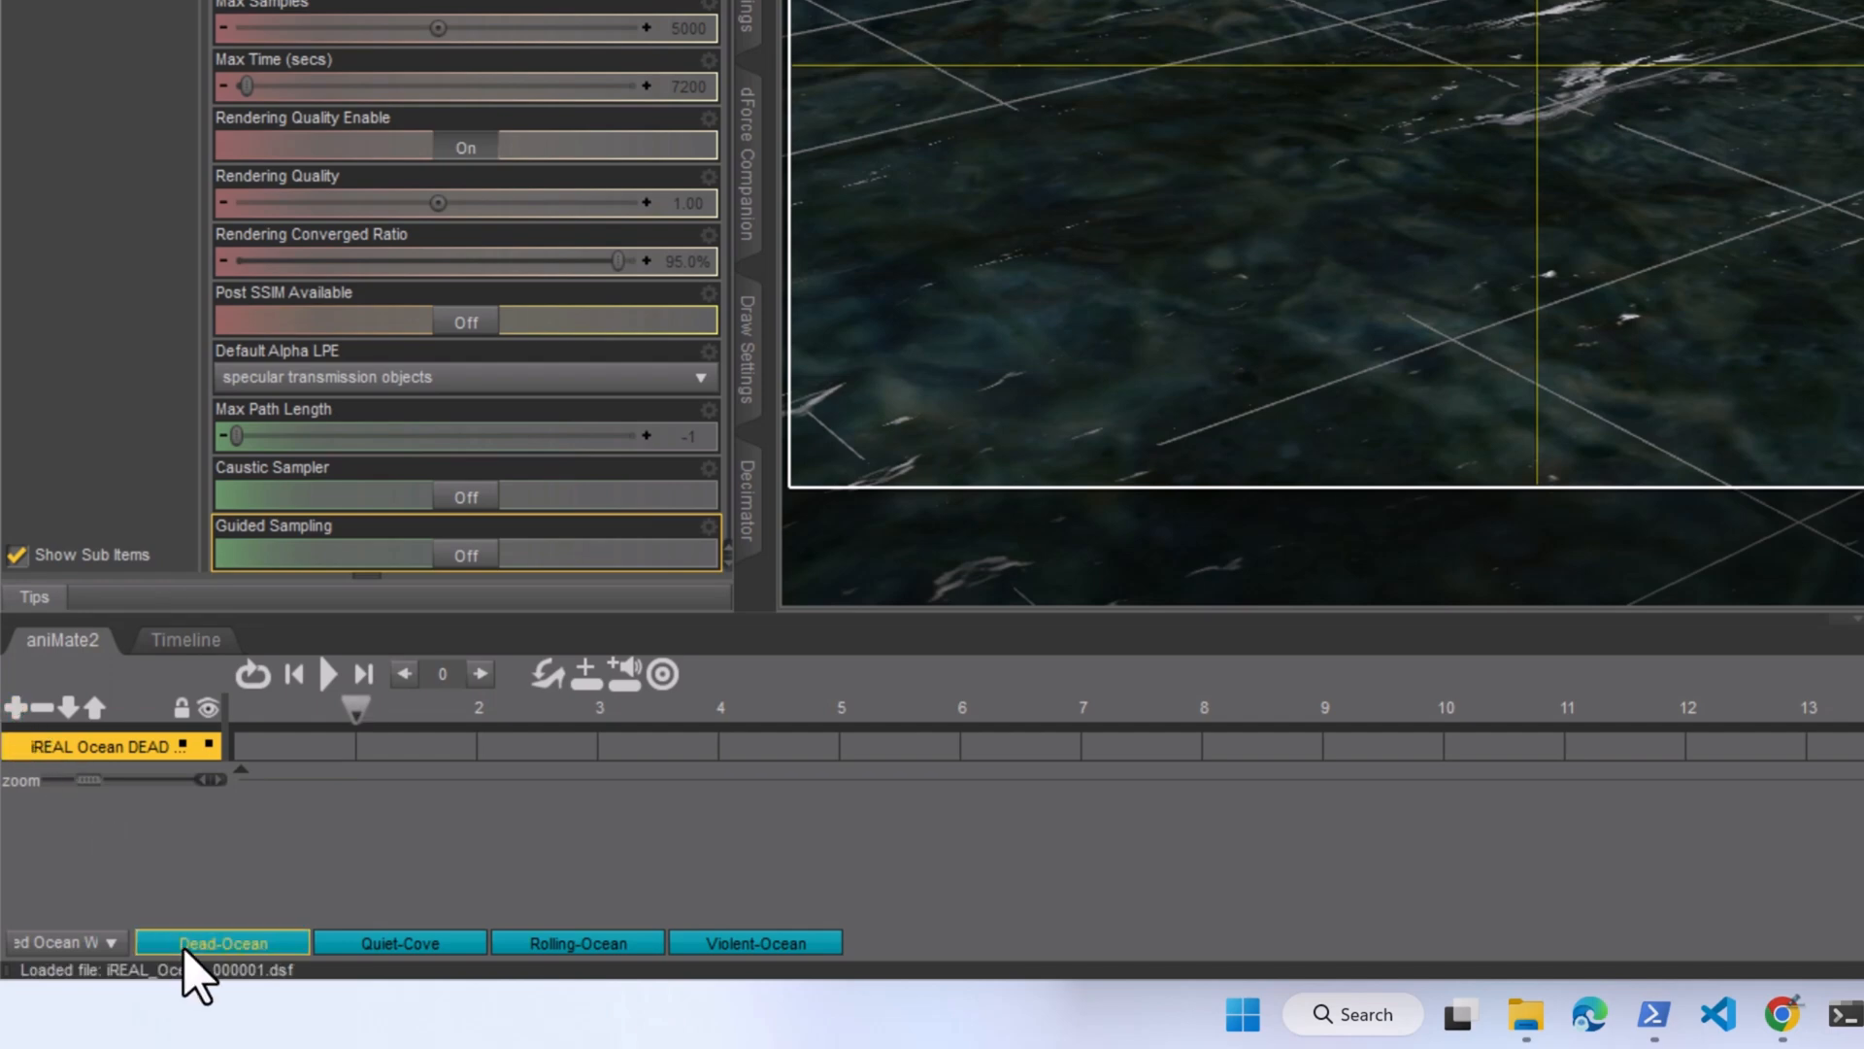
left_click_drag(183, 951, 310, 763)
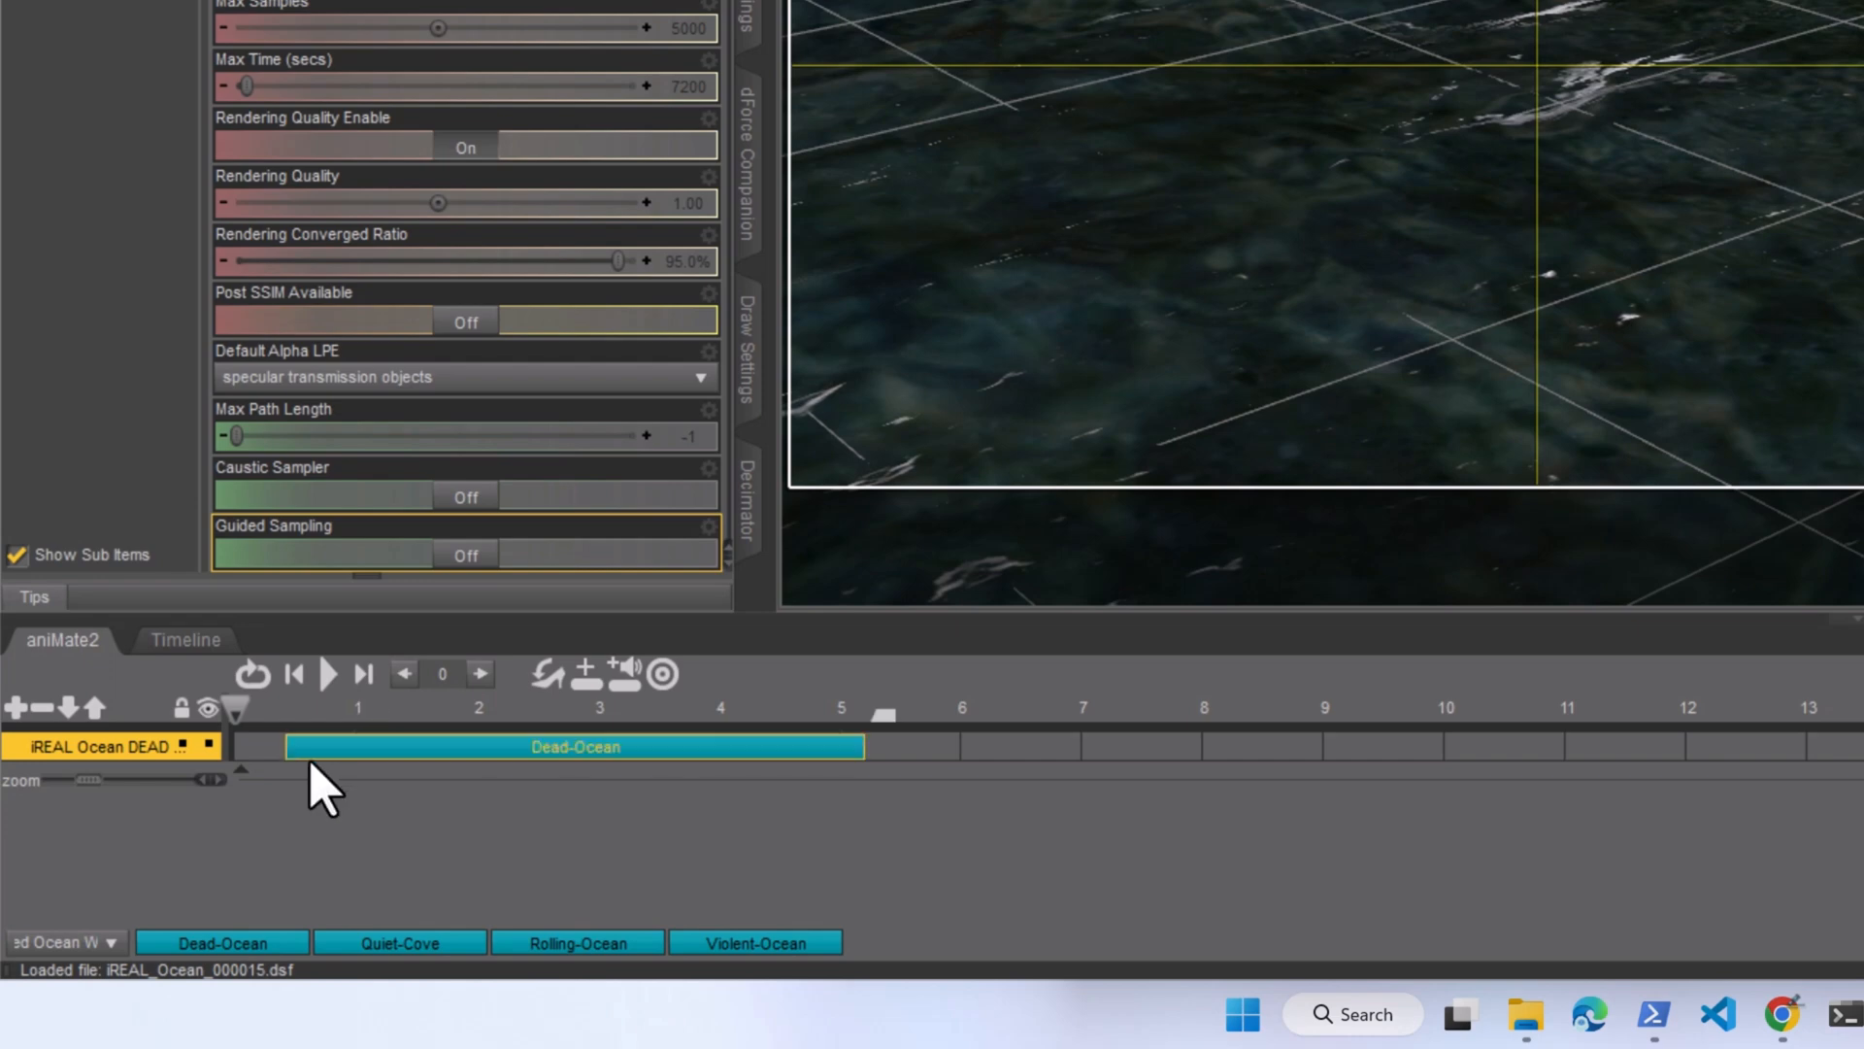
left_click_drag(422, 748, 309, 751)
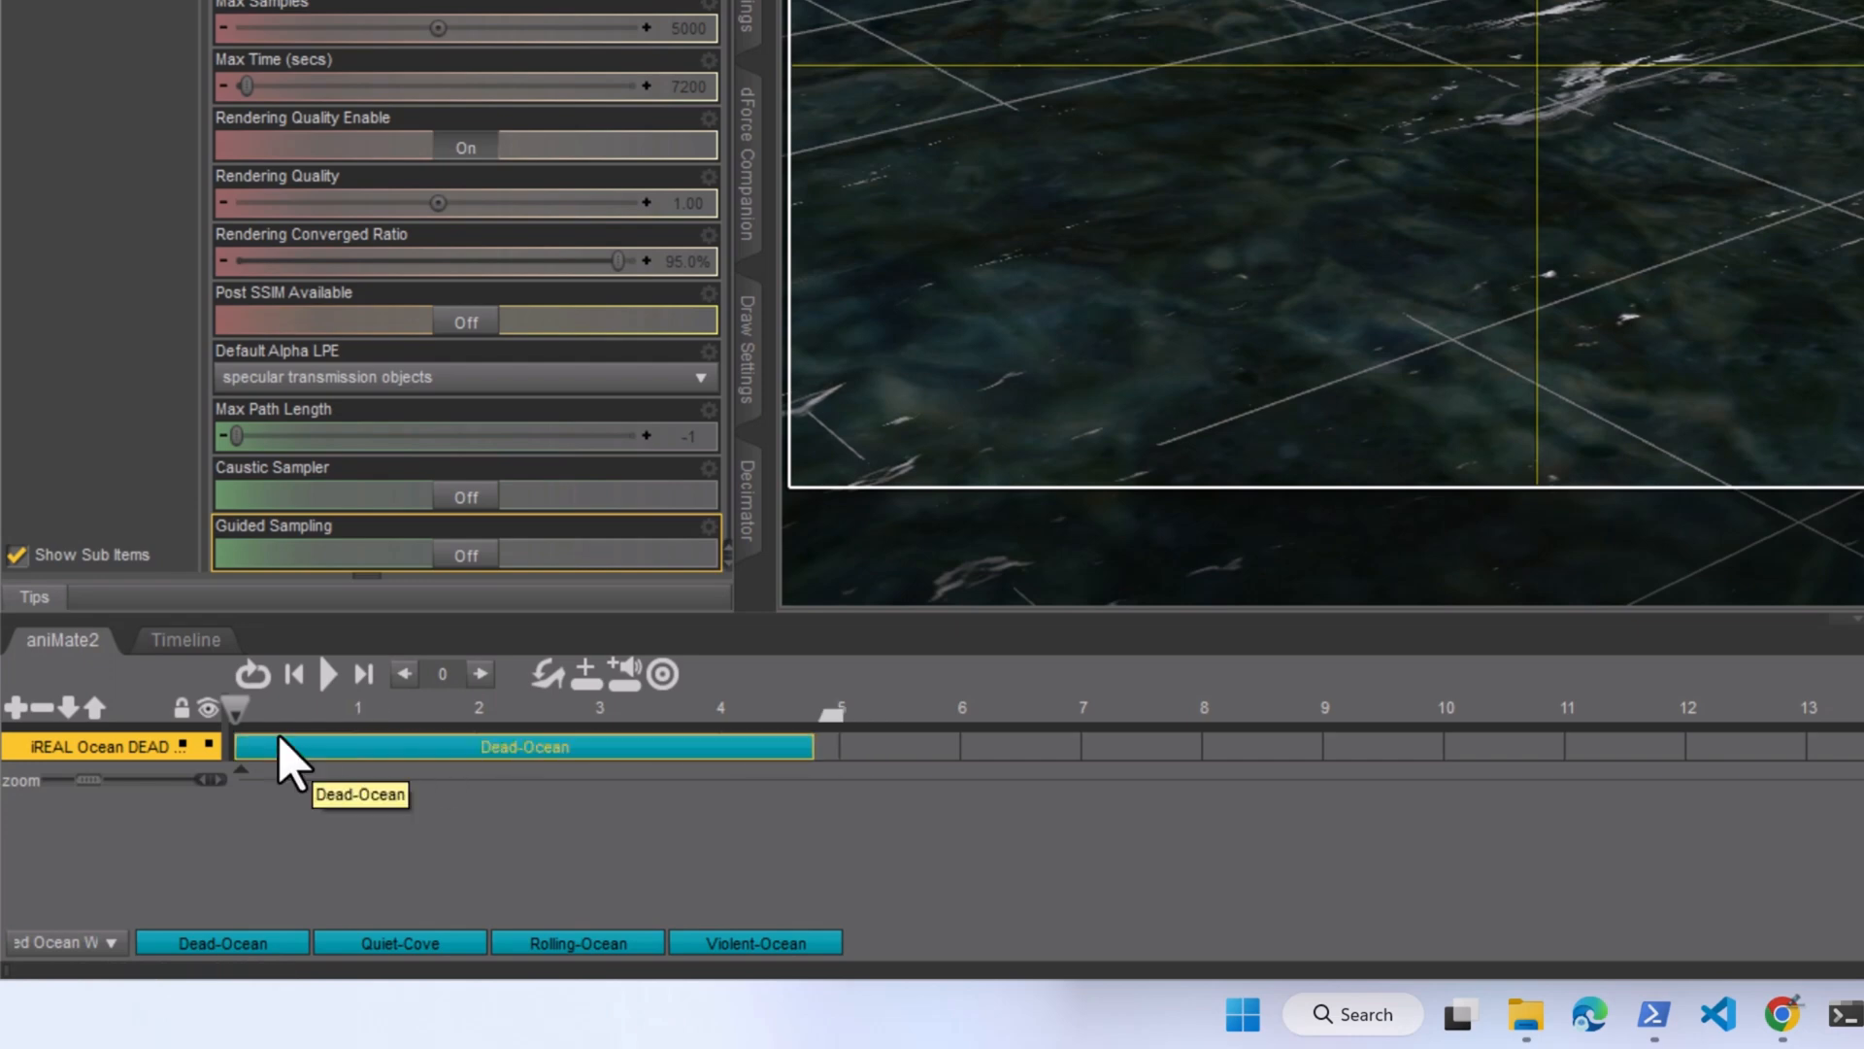
- Play back the ocean animation on the timeline and stop it
left_click(175, 643)
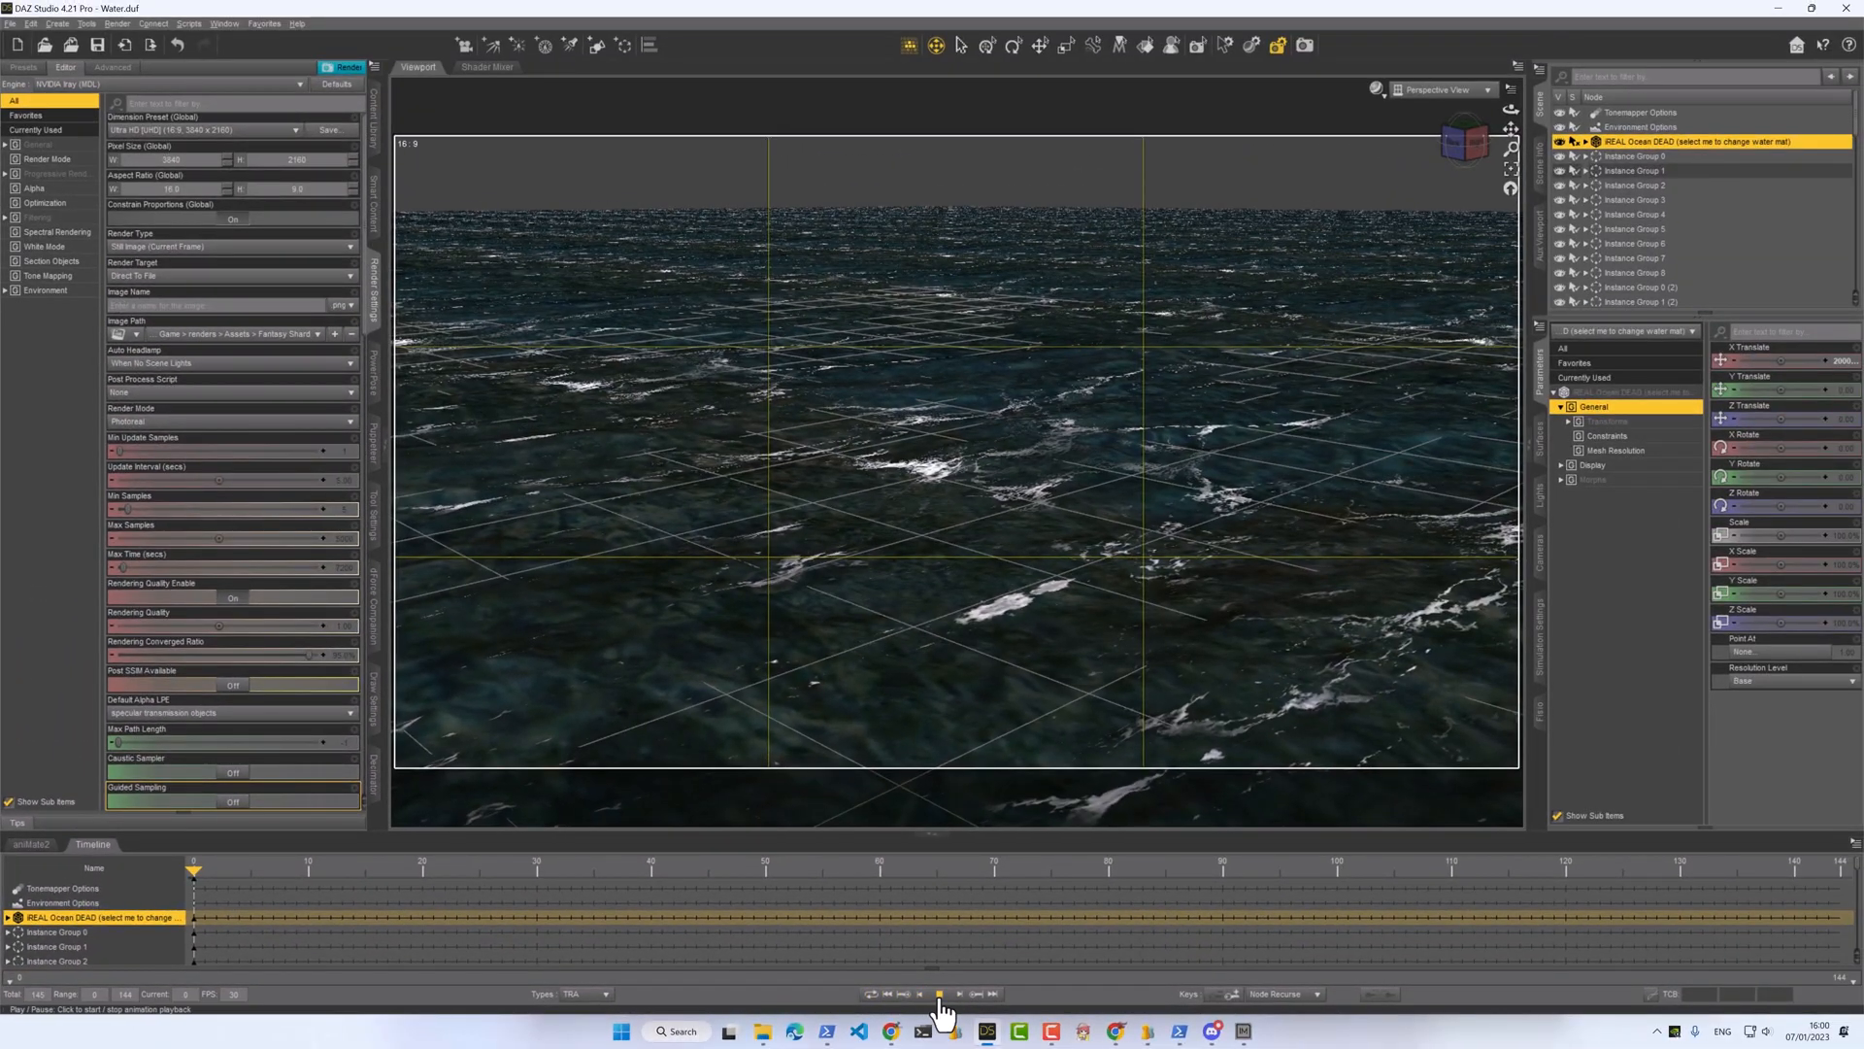
left_click(940, 1010)
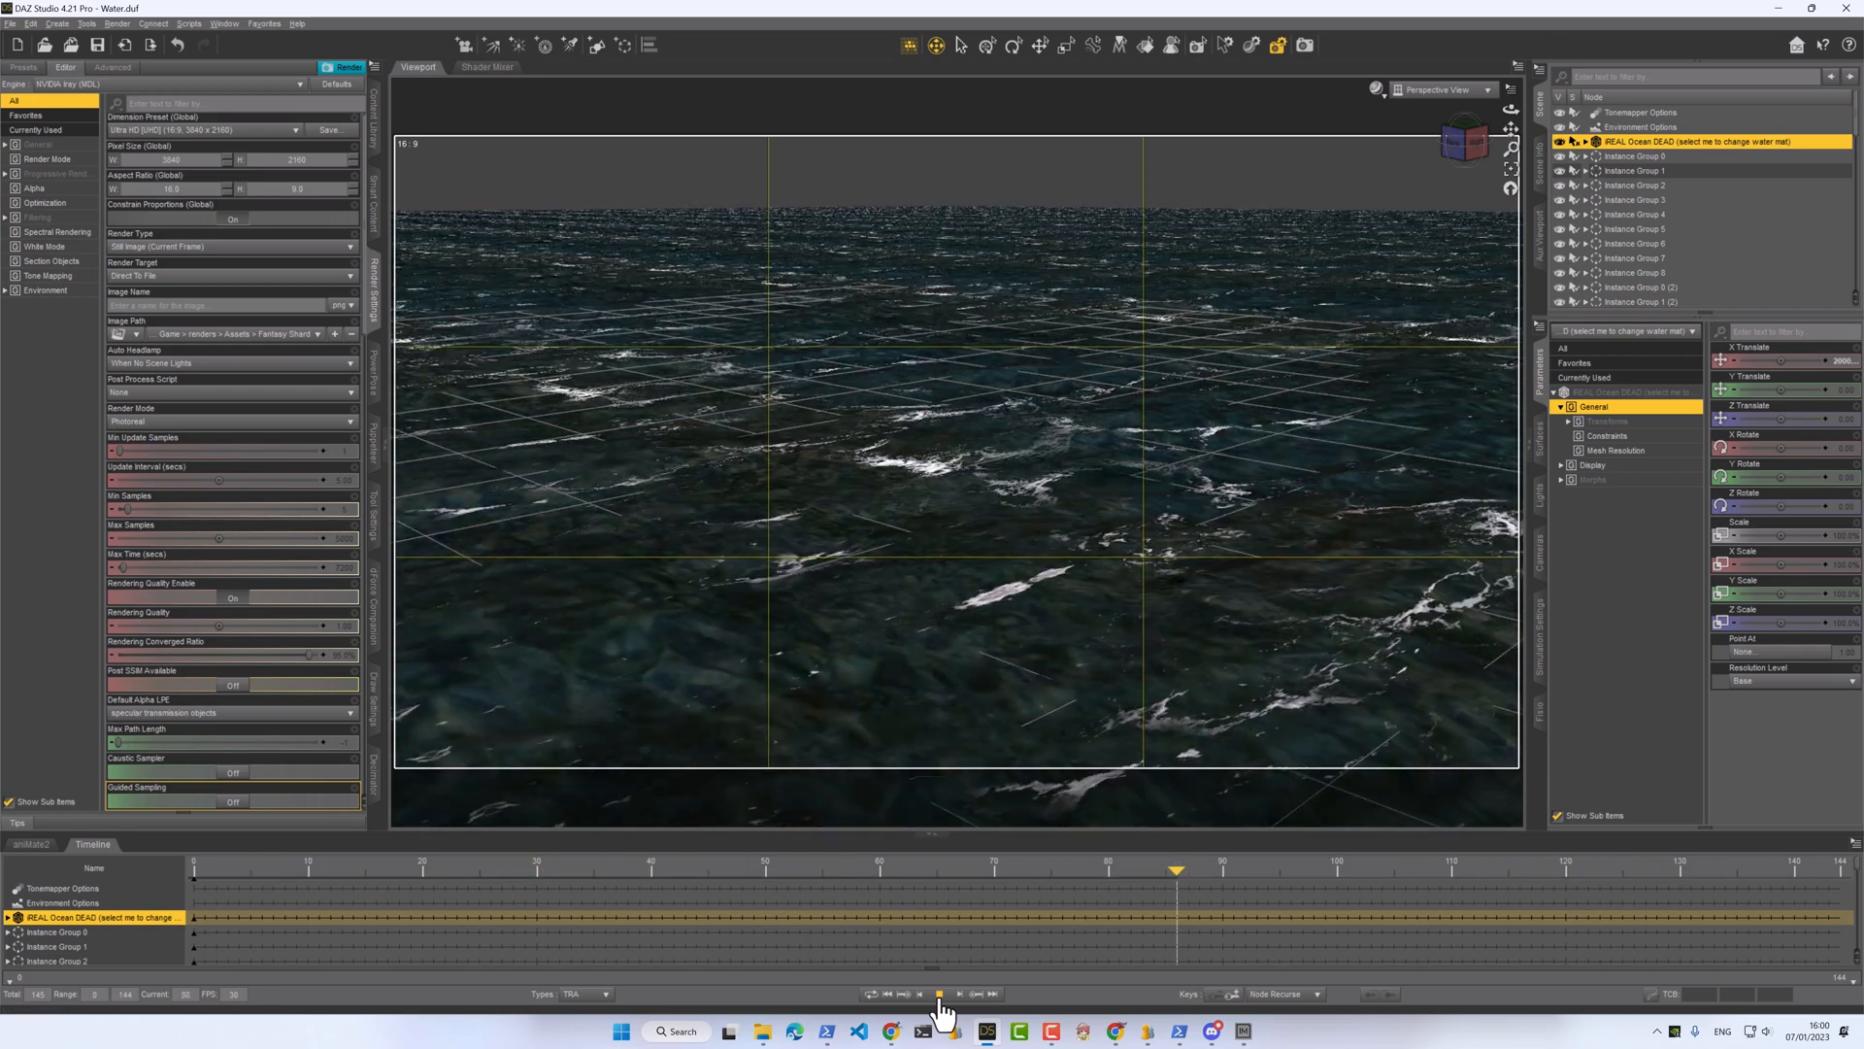
left_click(947, 998)
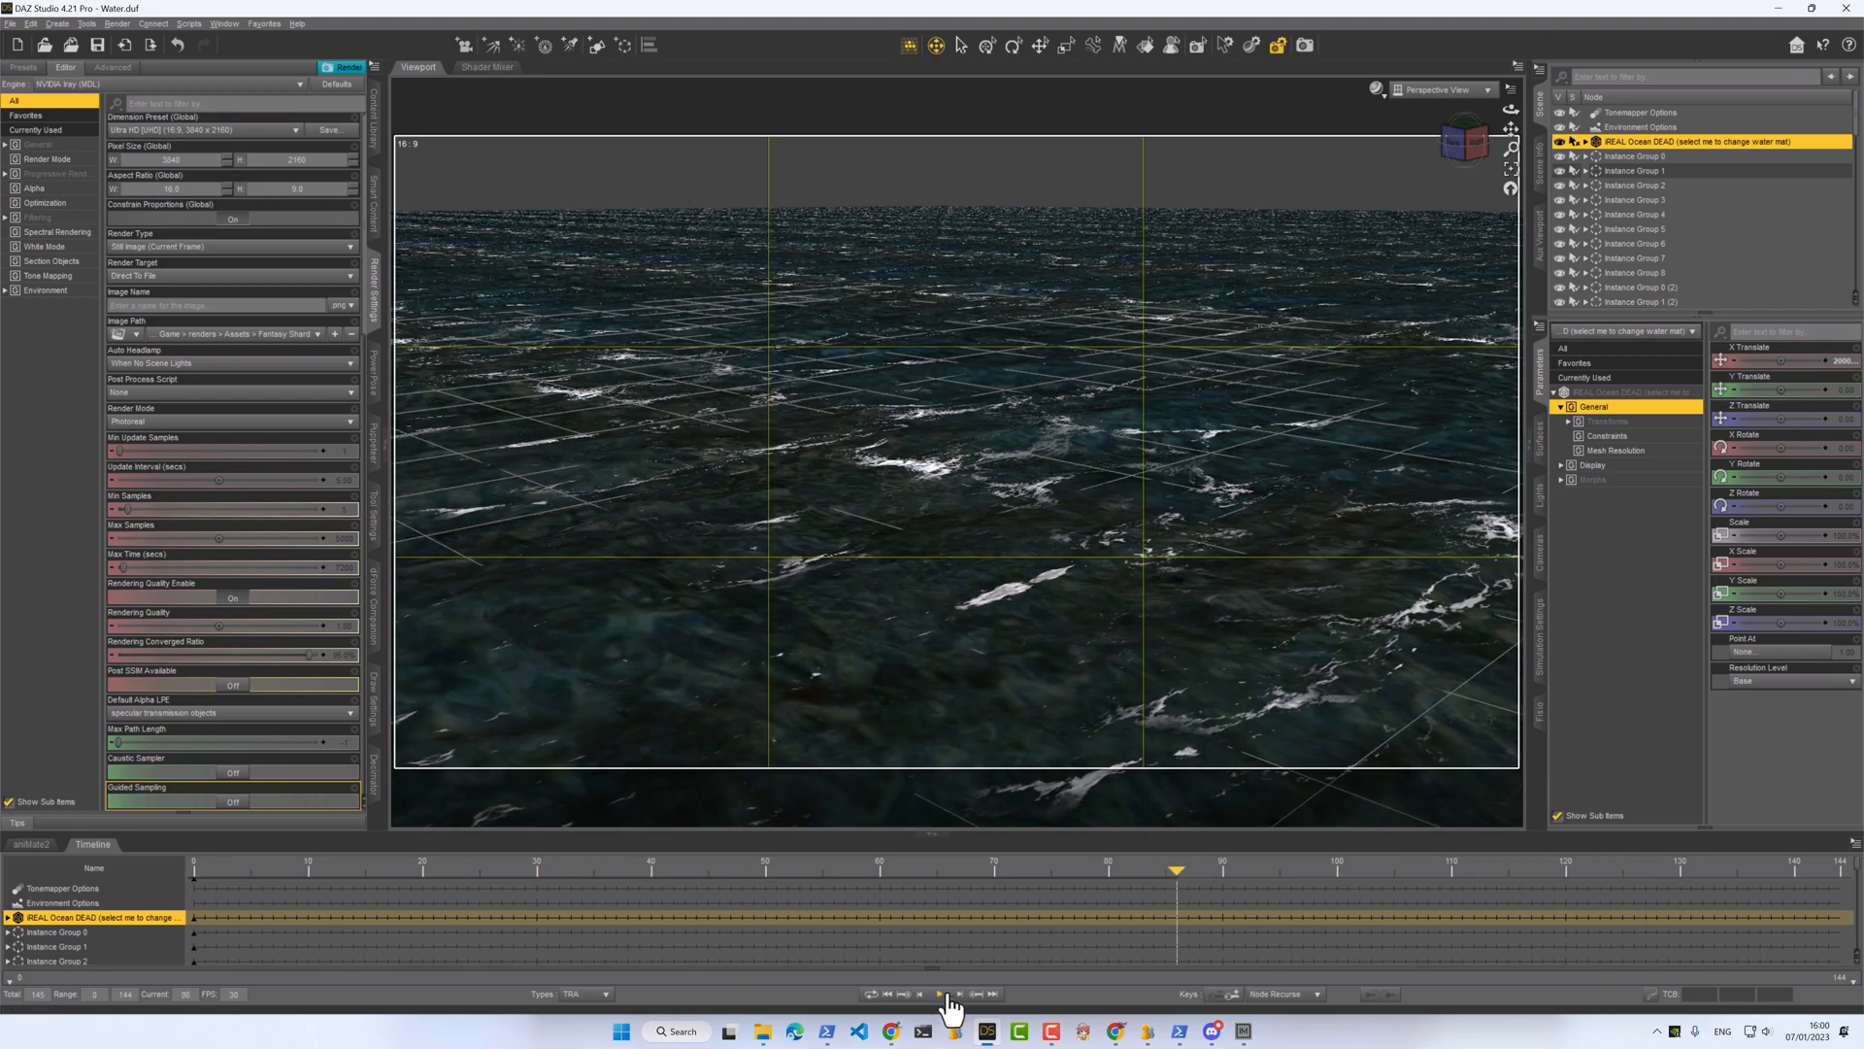
- Hide Foam_Shell_Dead under the iREAL Ocean DEAD node, preview the animation without foam and return to the first frame
left_click(1586, 142)
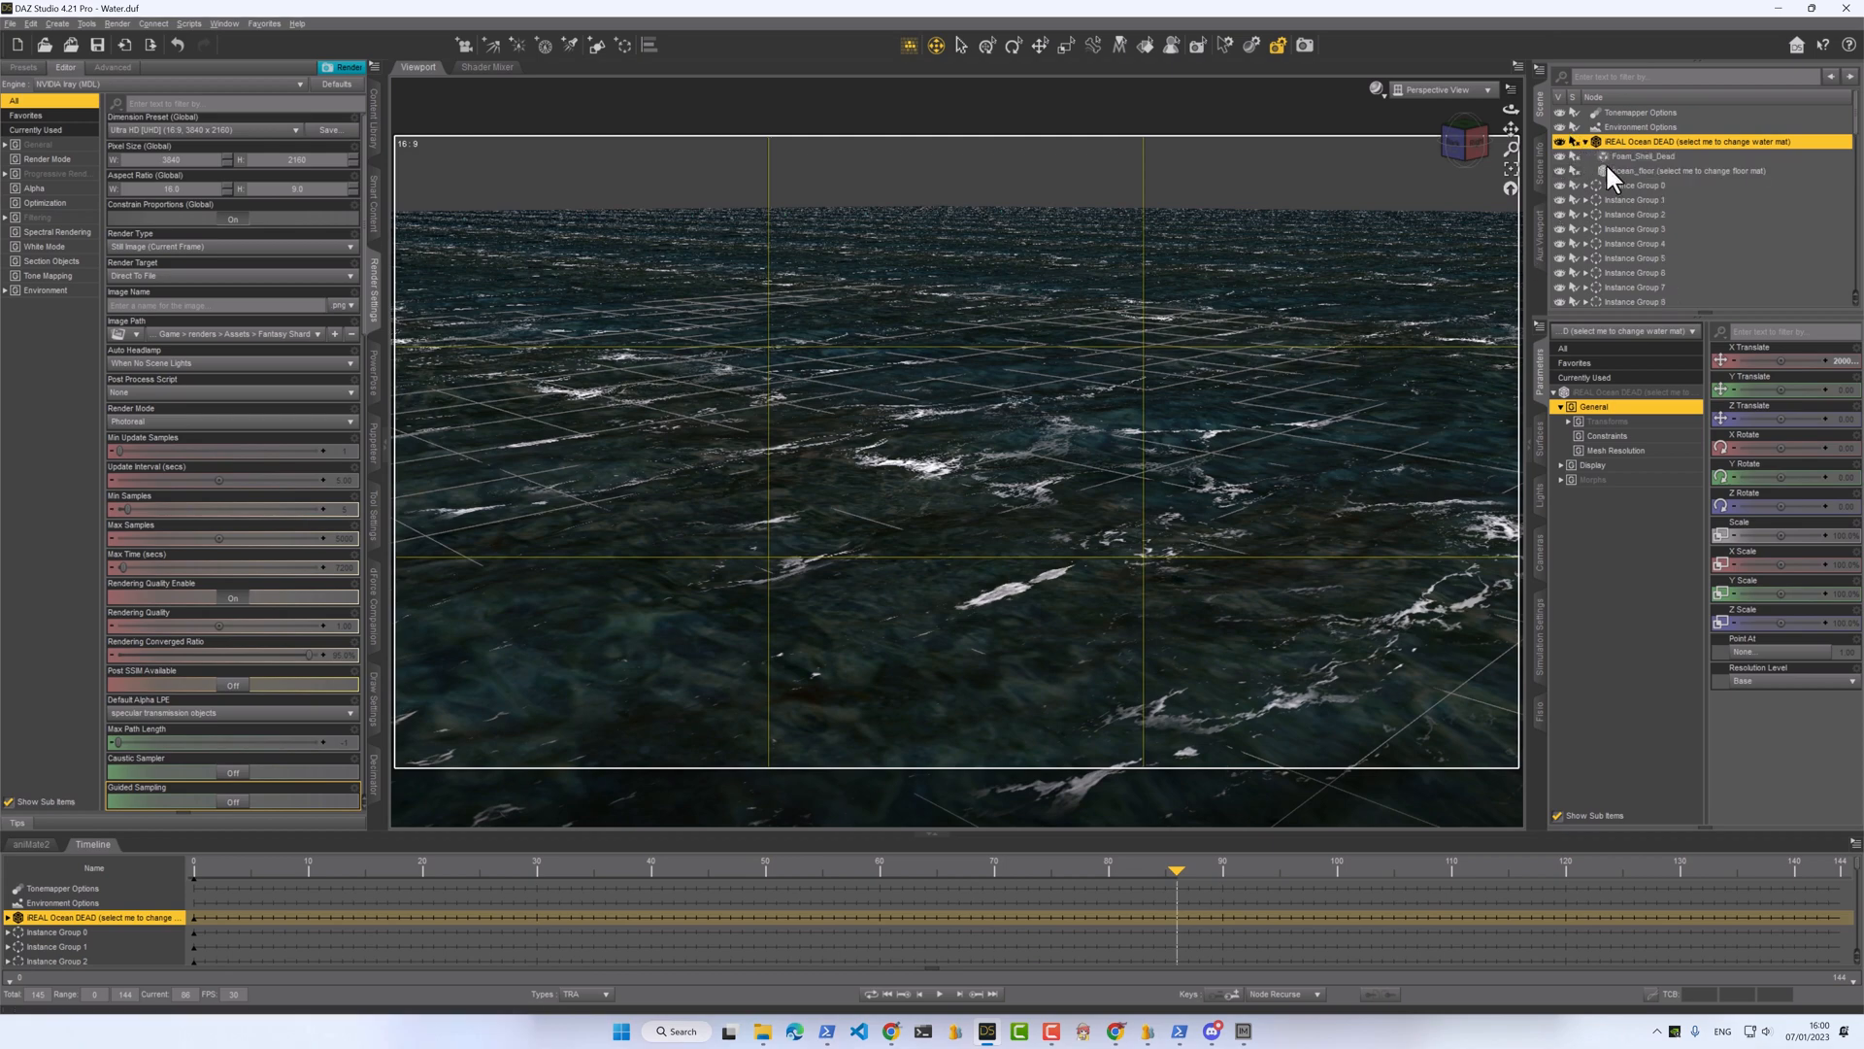
left_click(1643, 156)
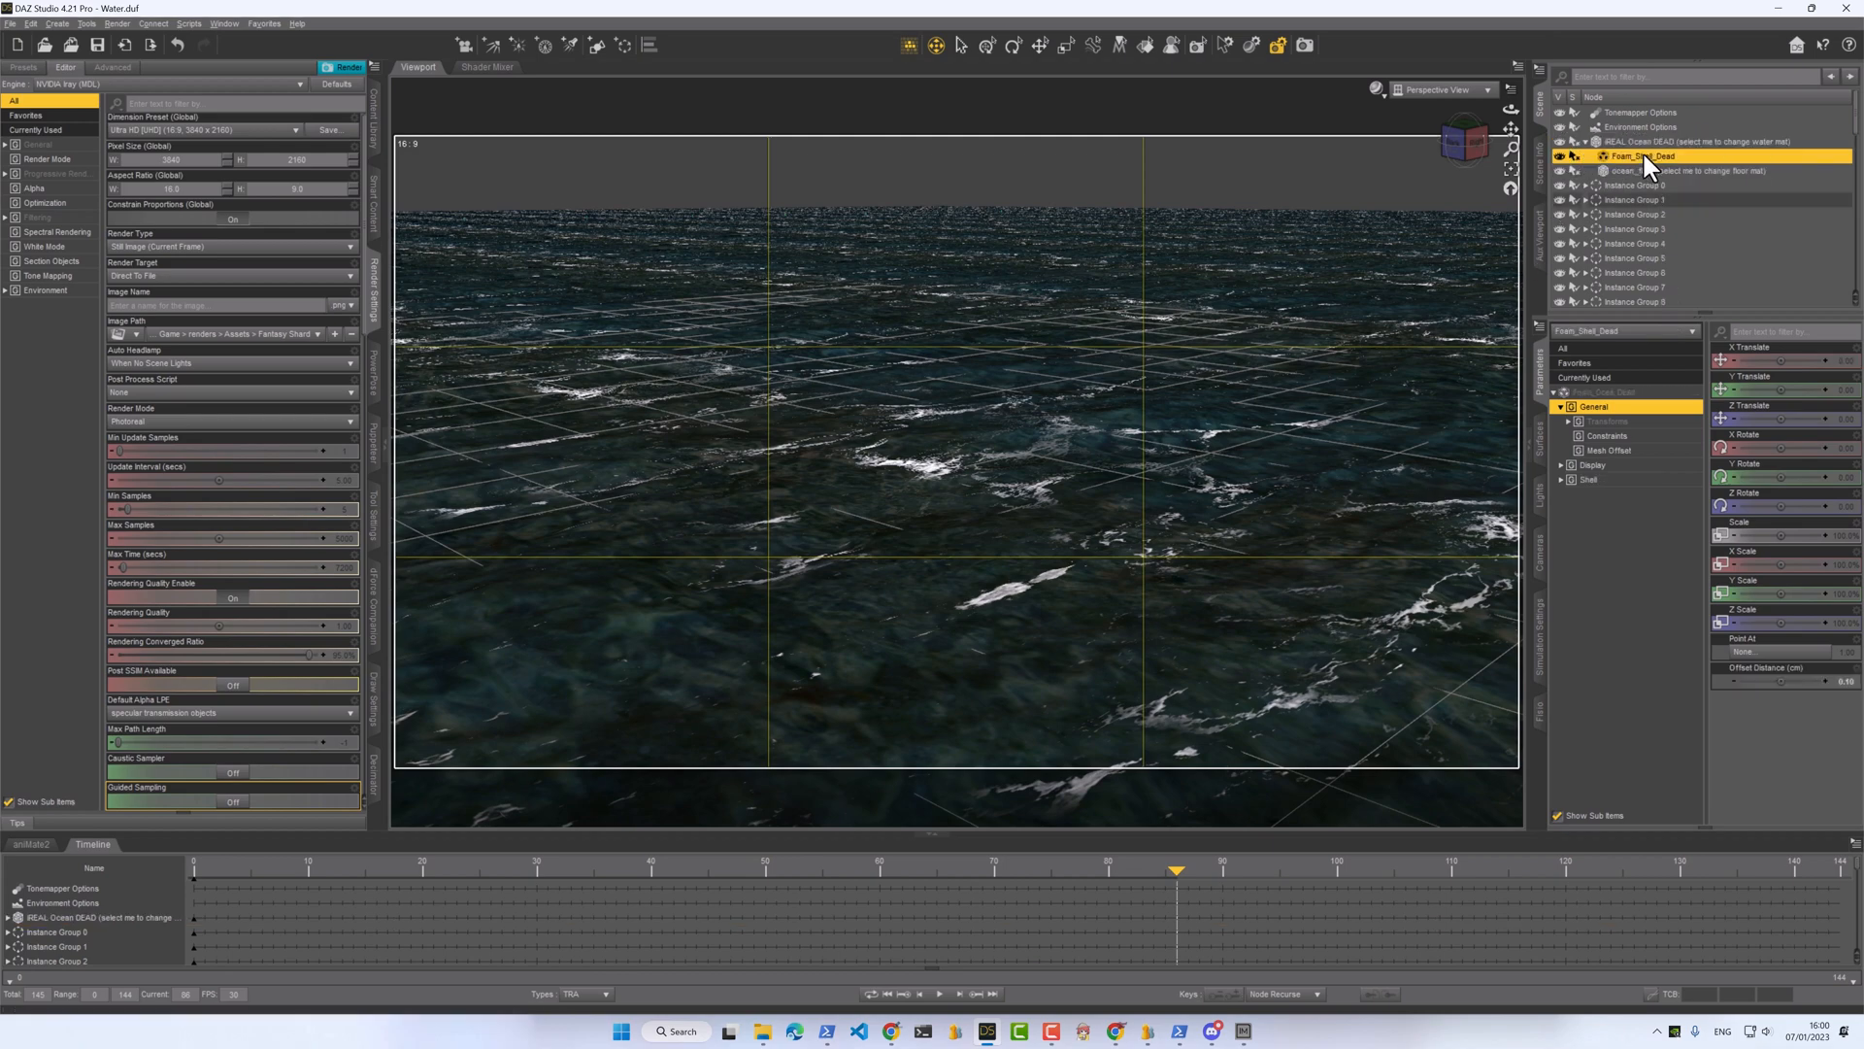
left_click(1559, 155)
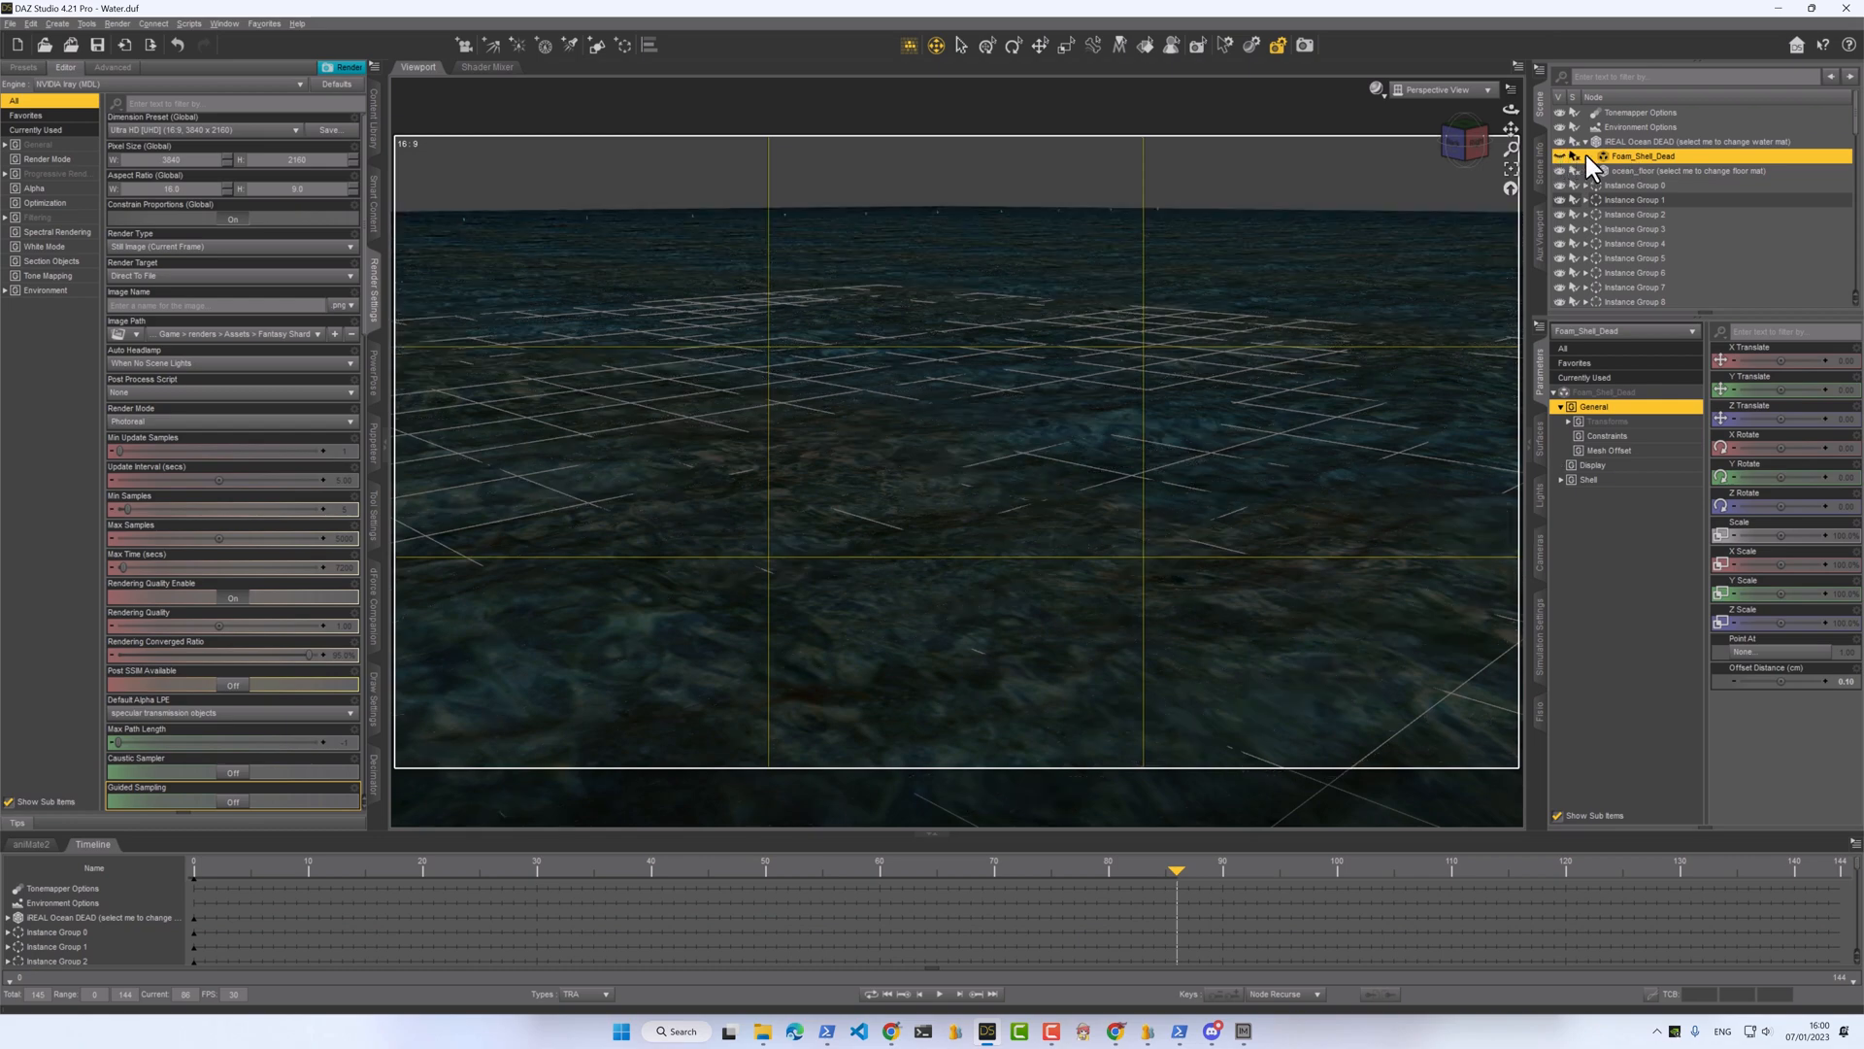
left_click(940, 996)
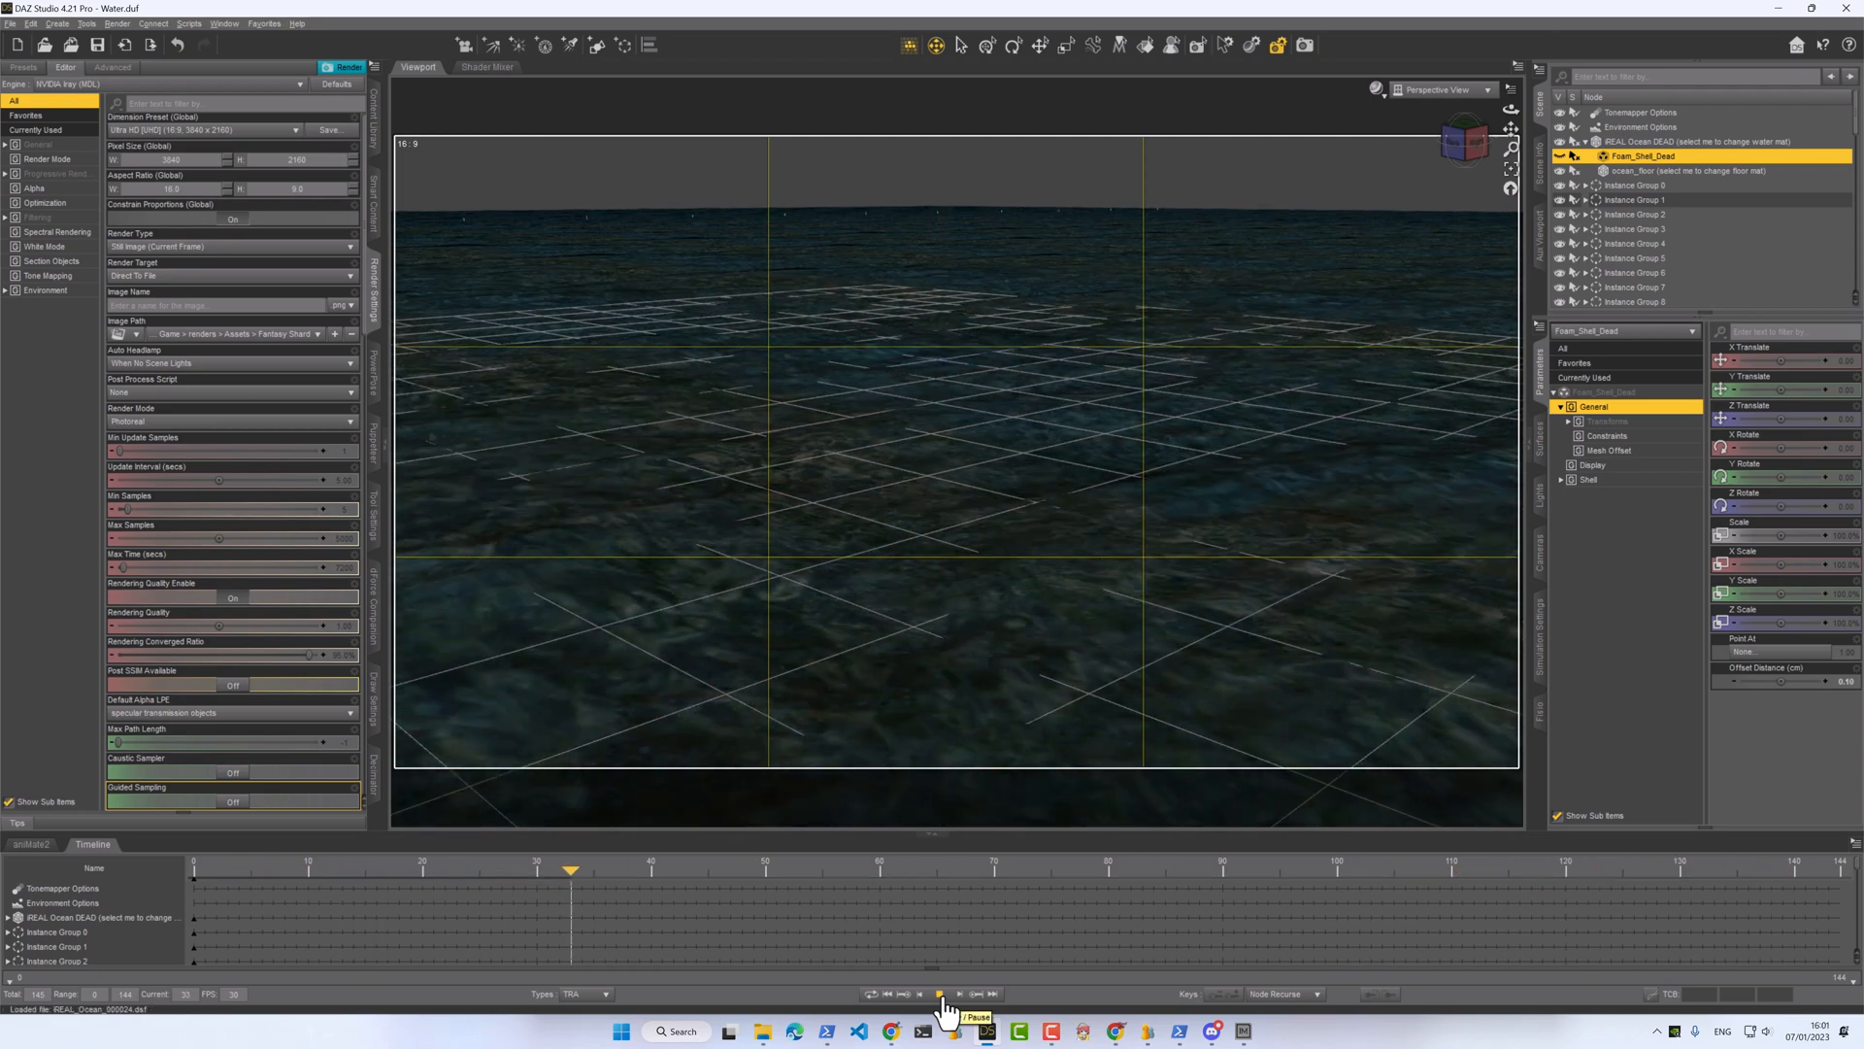
left_click(939, 995)
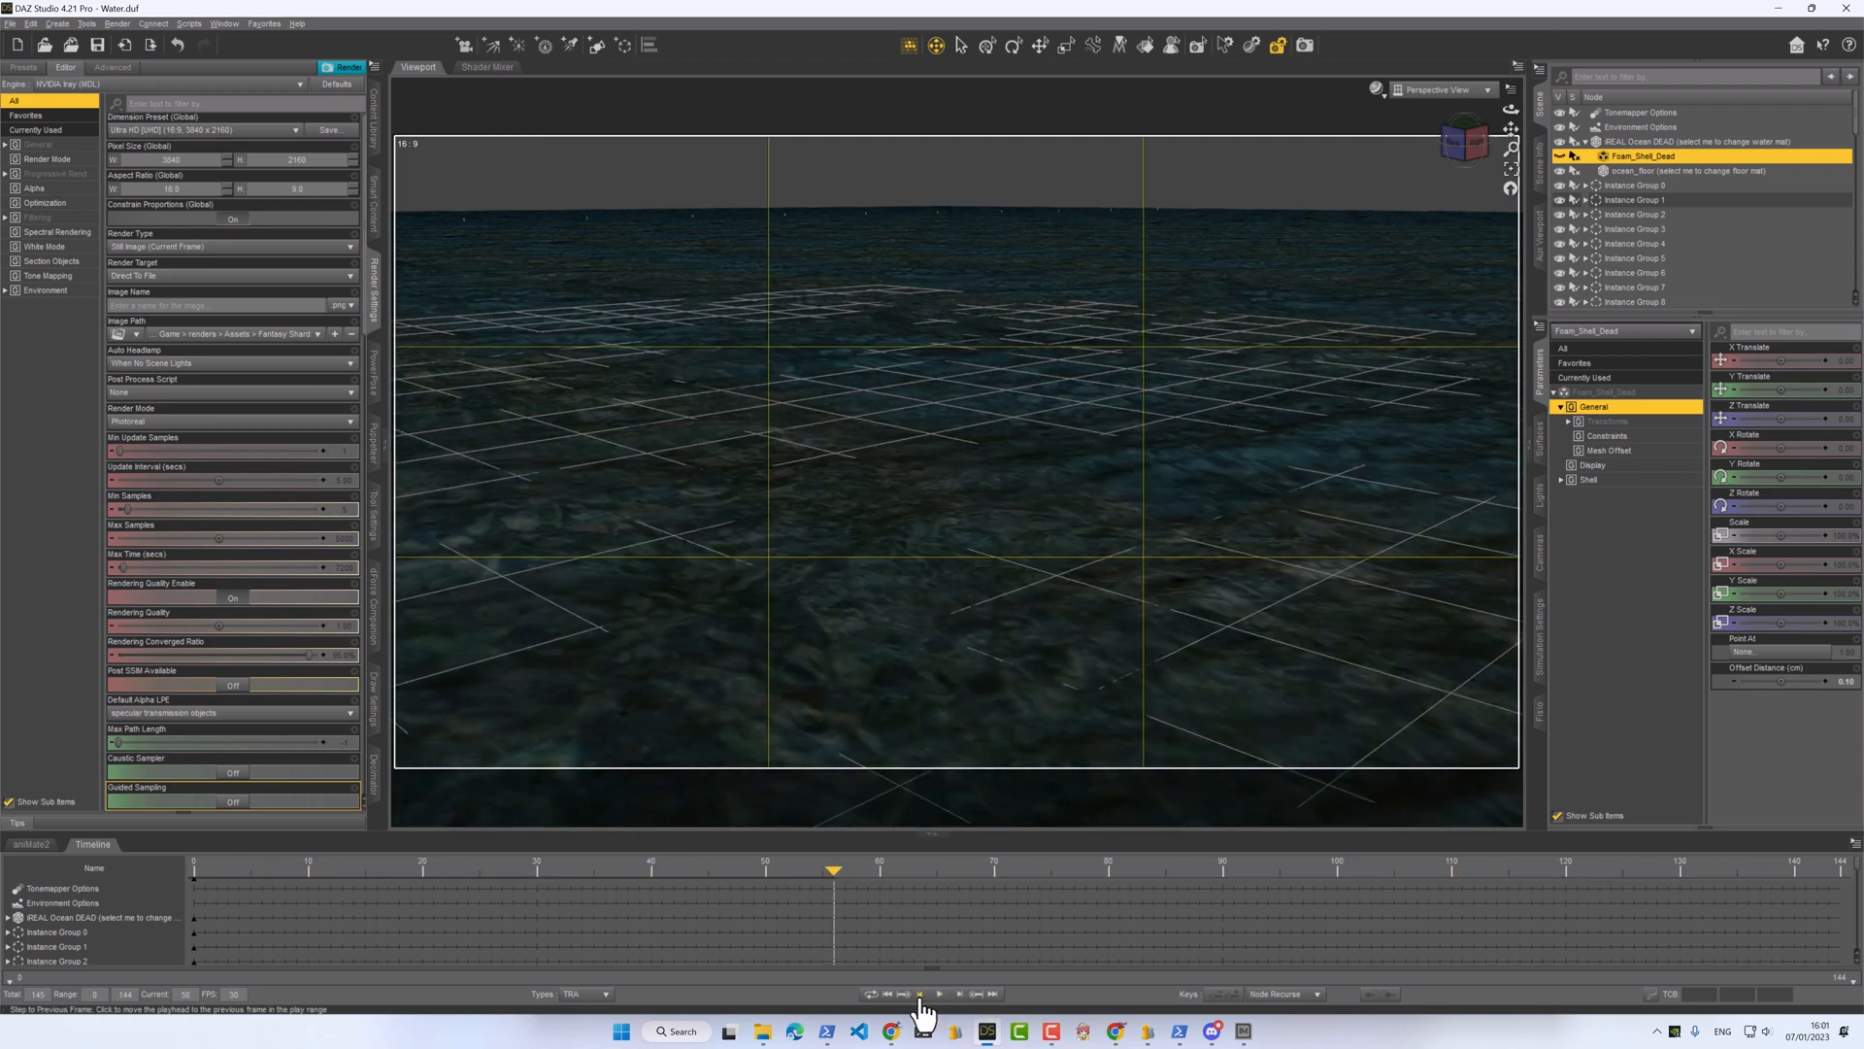
left_click(888, 994)
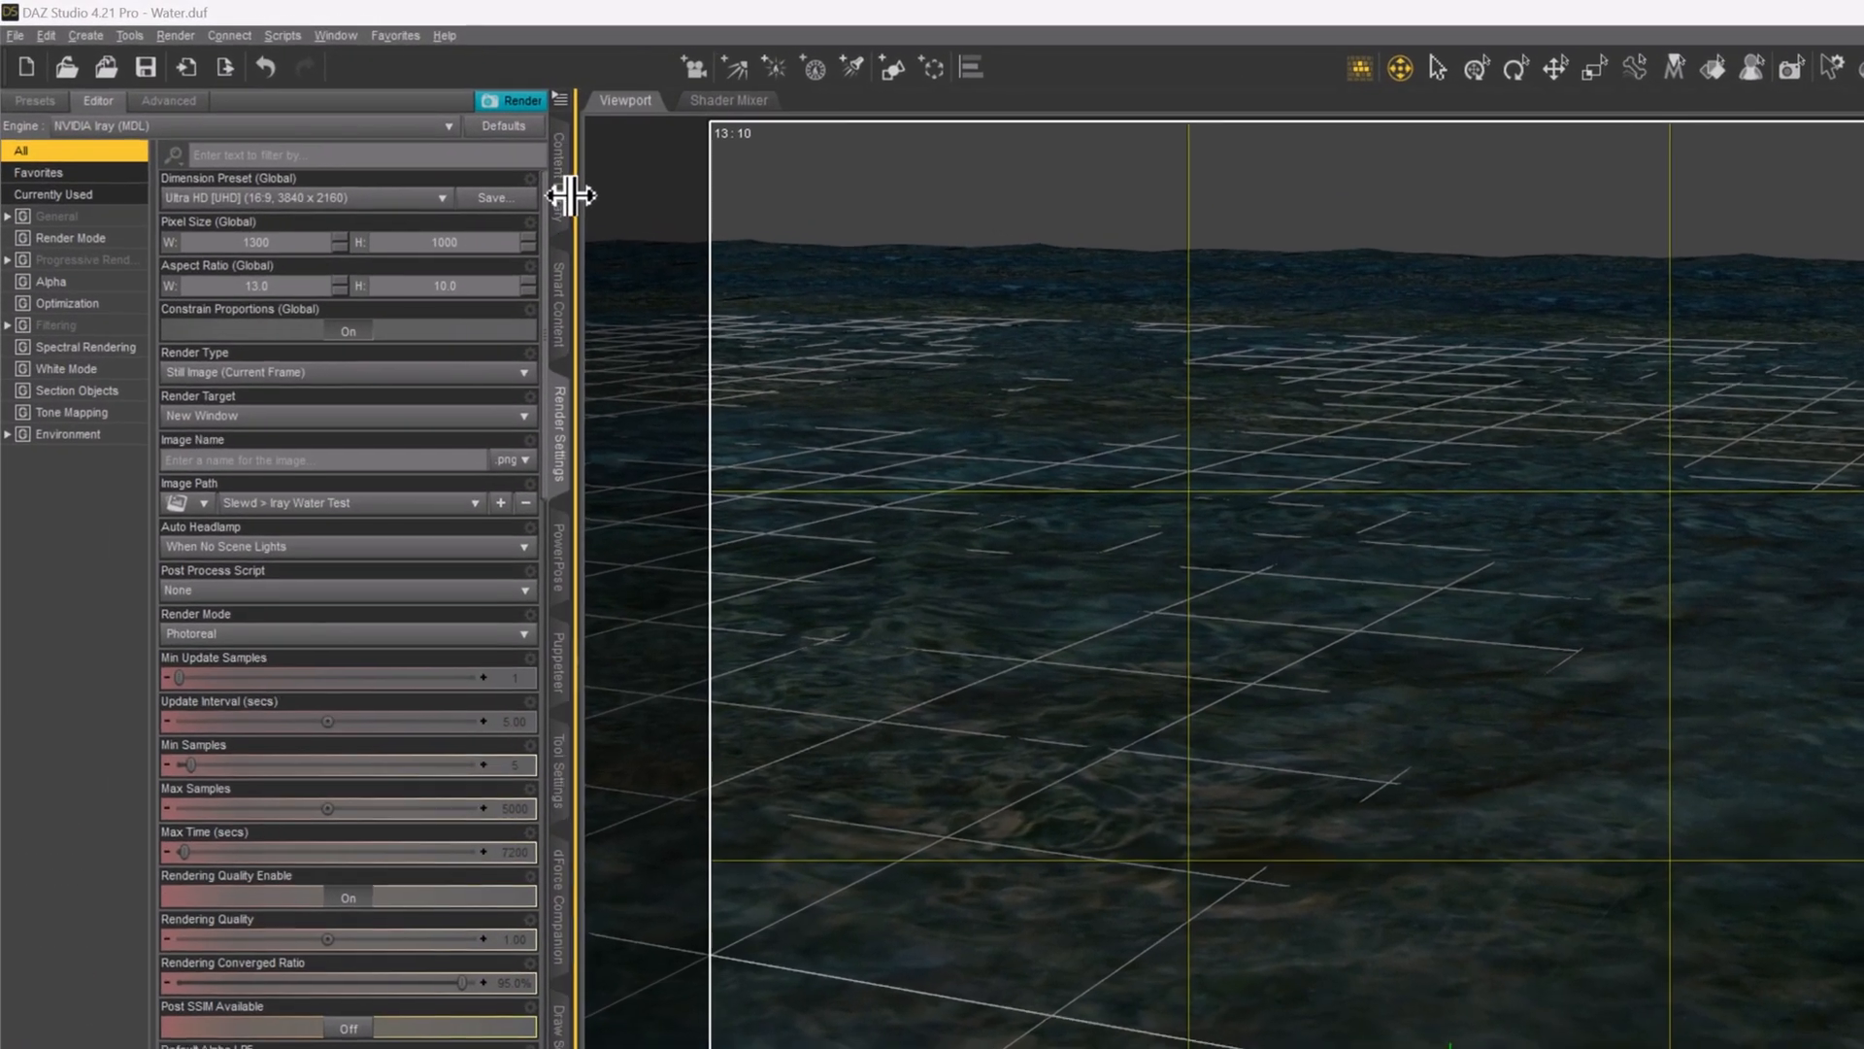
- Load the Sunrise 05 sky from Orestes Iray HDRI Skies into the scene
left_click(375, 141)
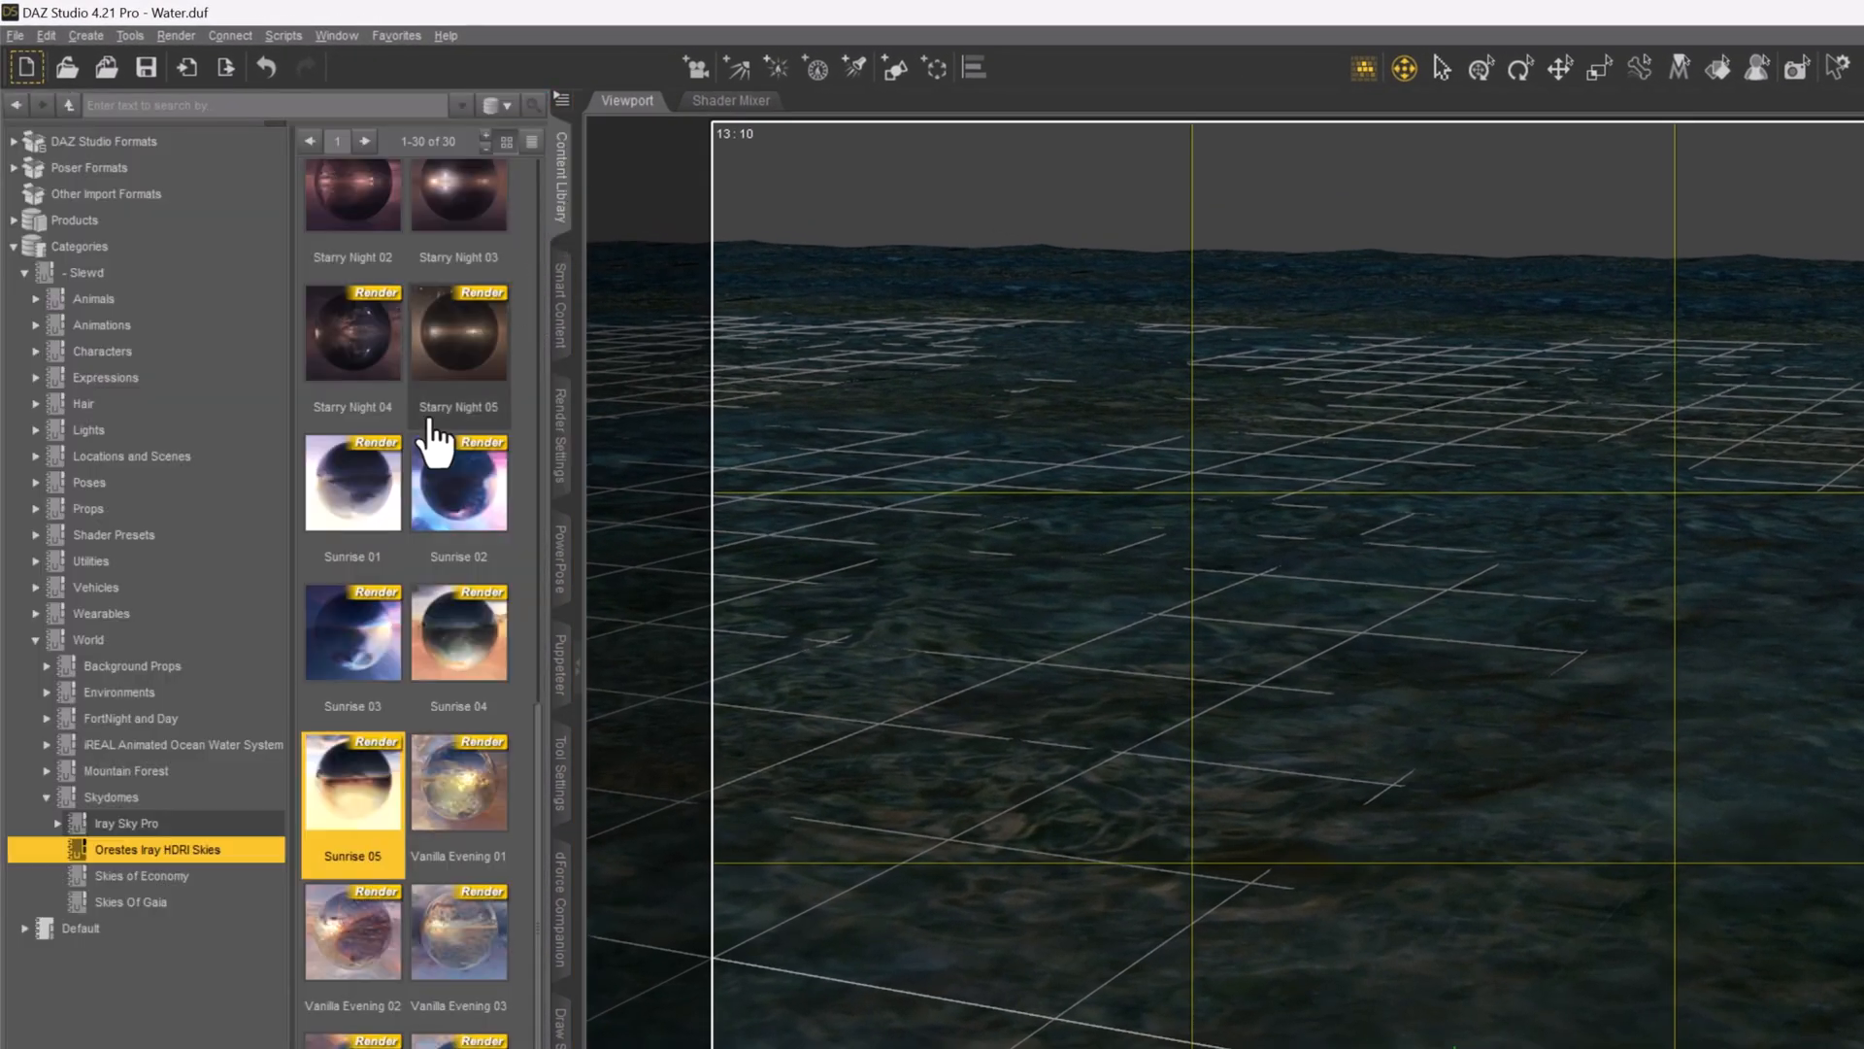
left_click(153, 849)
scroll(389, 791, "down", 7)
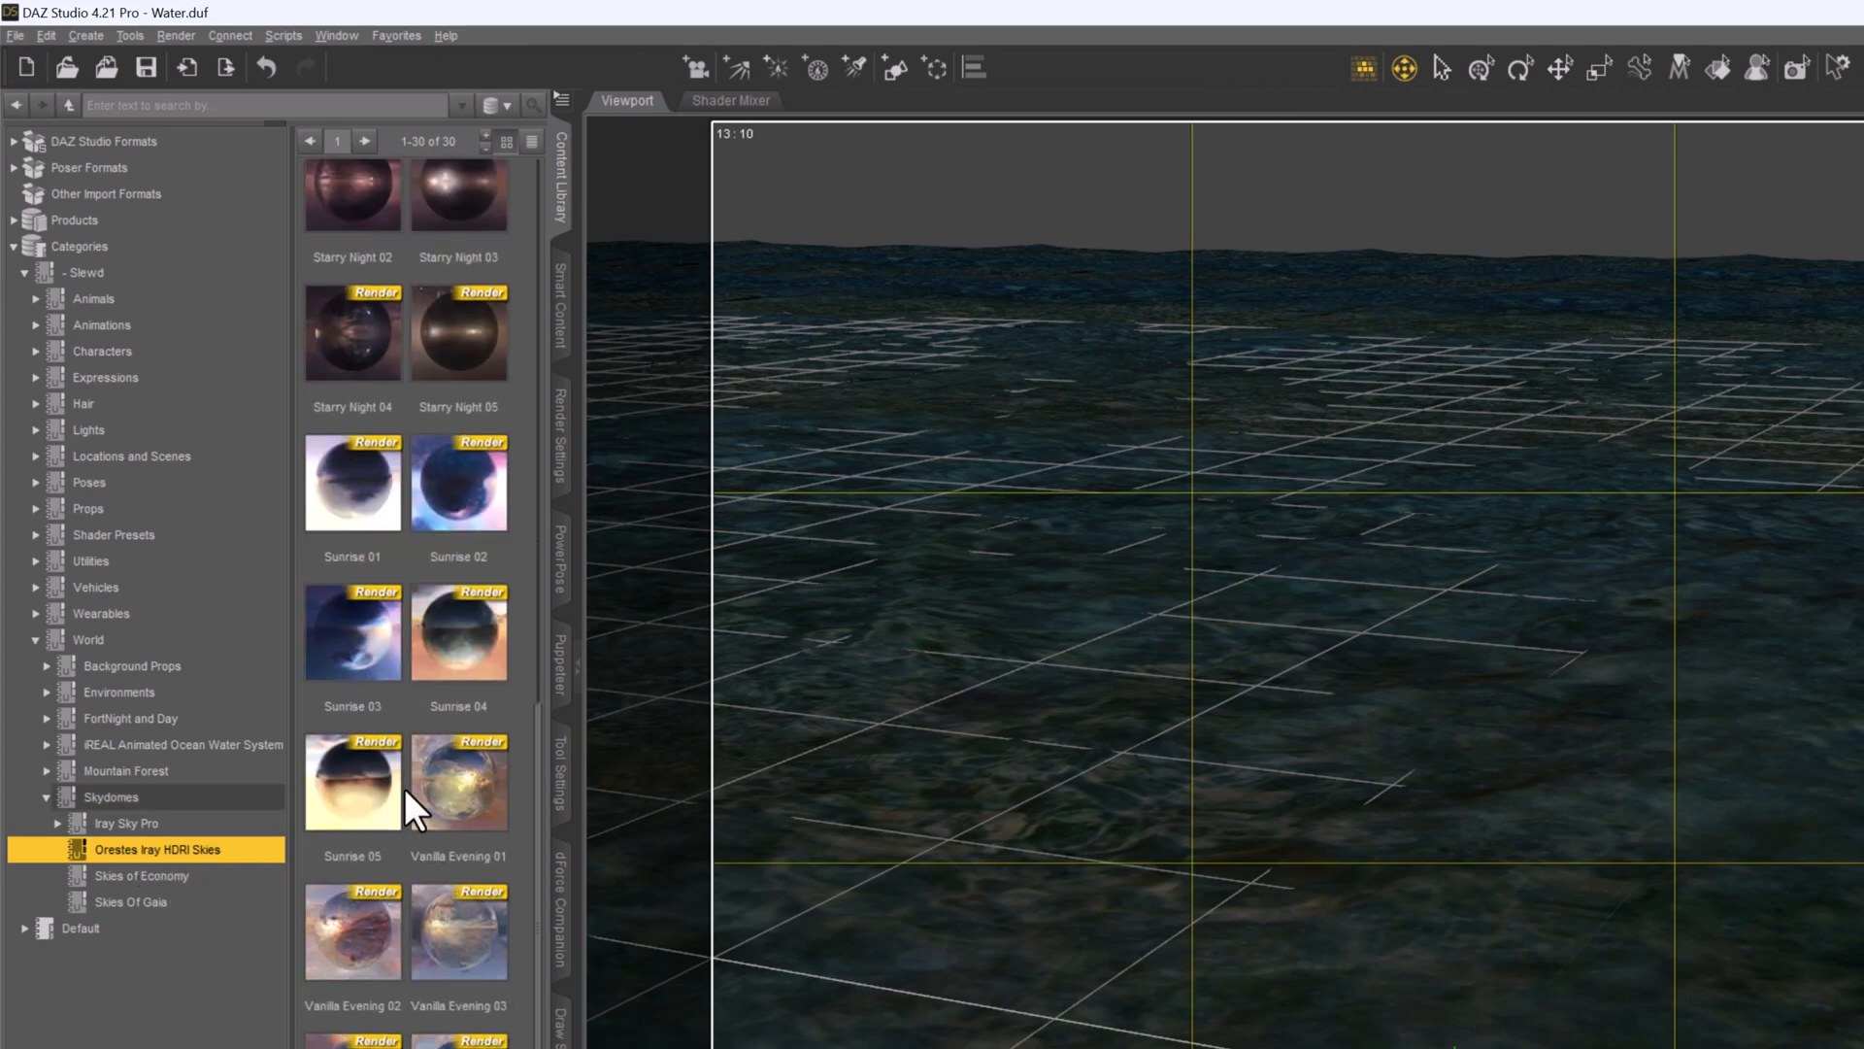
left_click(359, 798)
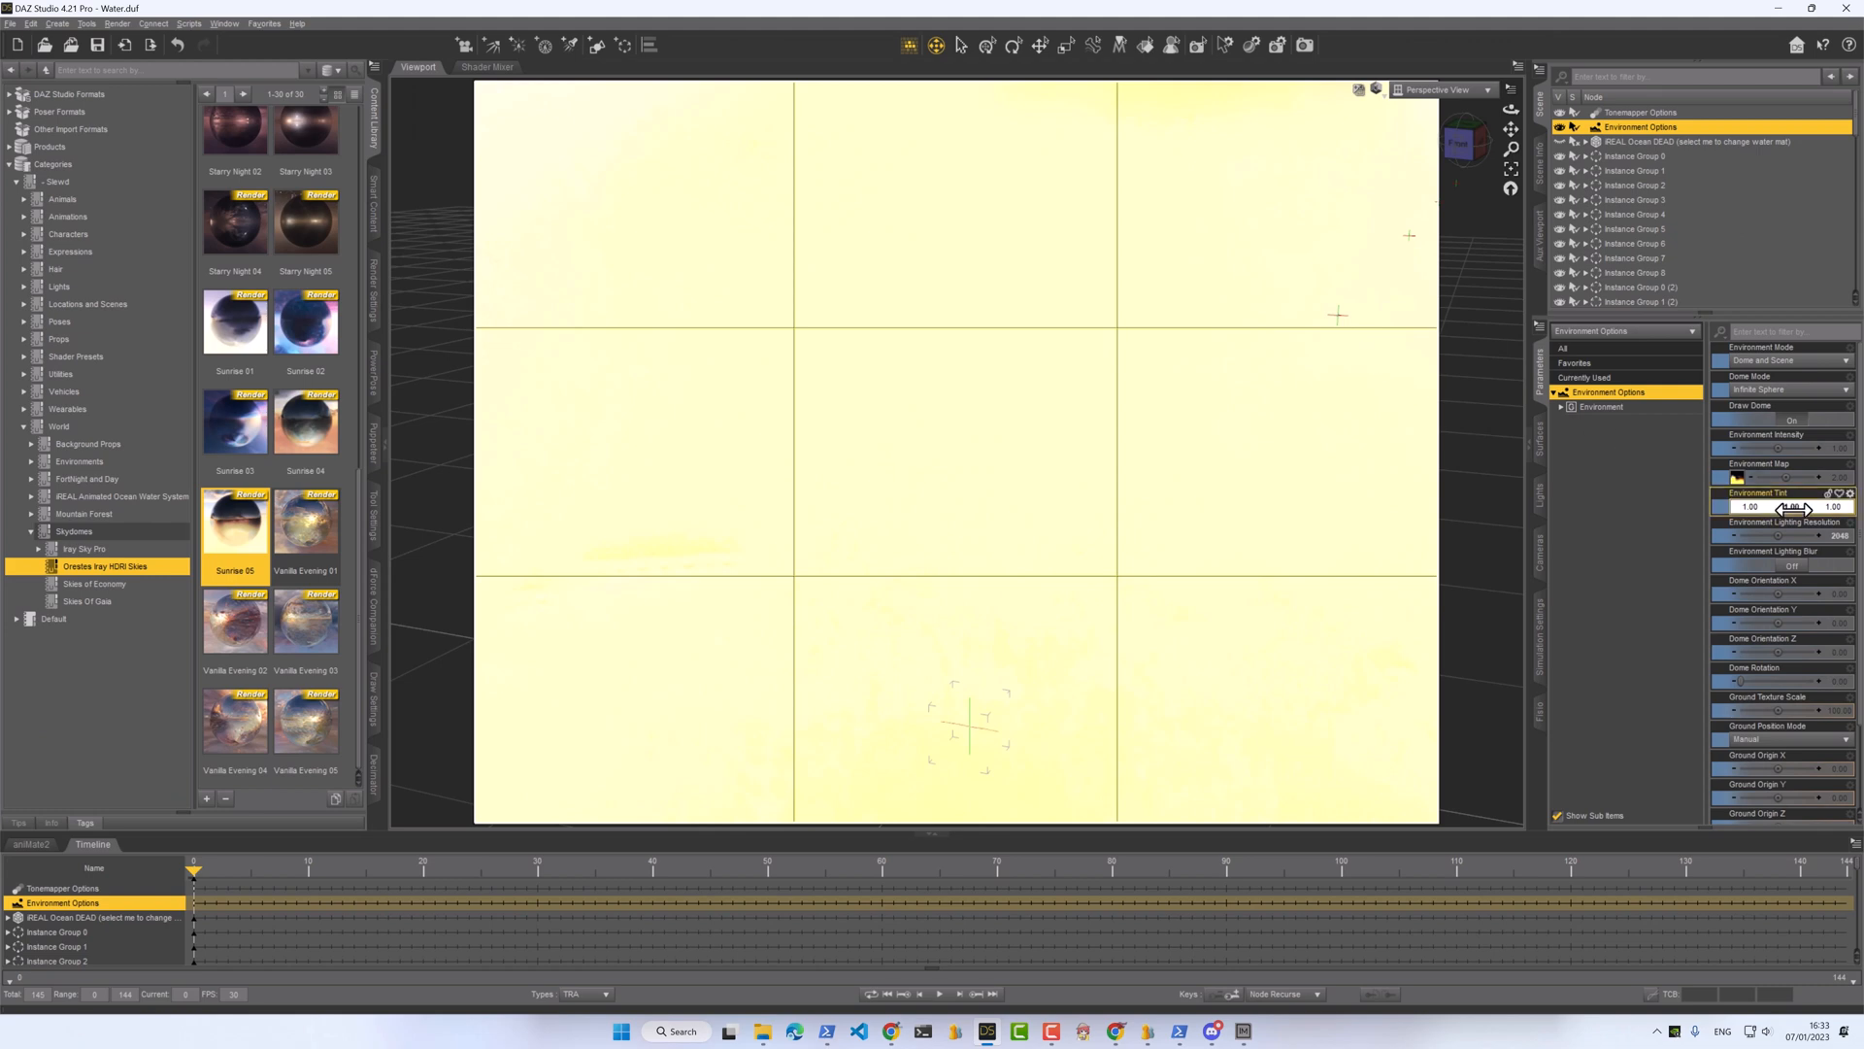
- Set the Dome Rotation in the Environment Options to 90
left_click(1838, 683)
type("90")
key("Return")
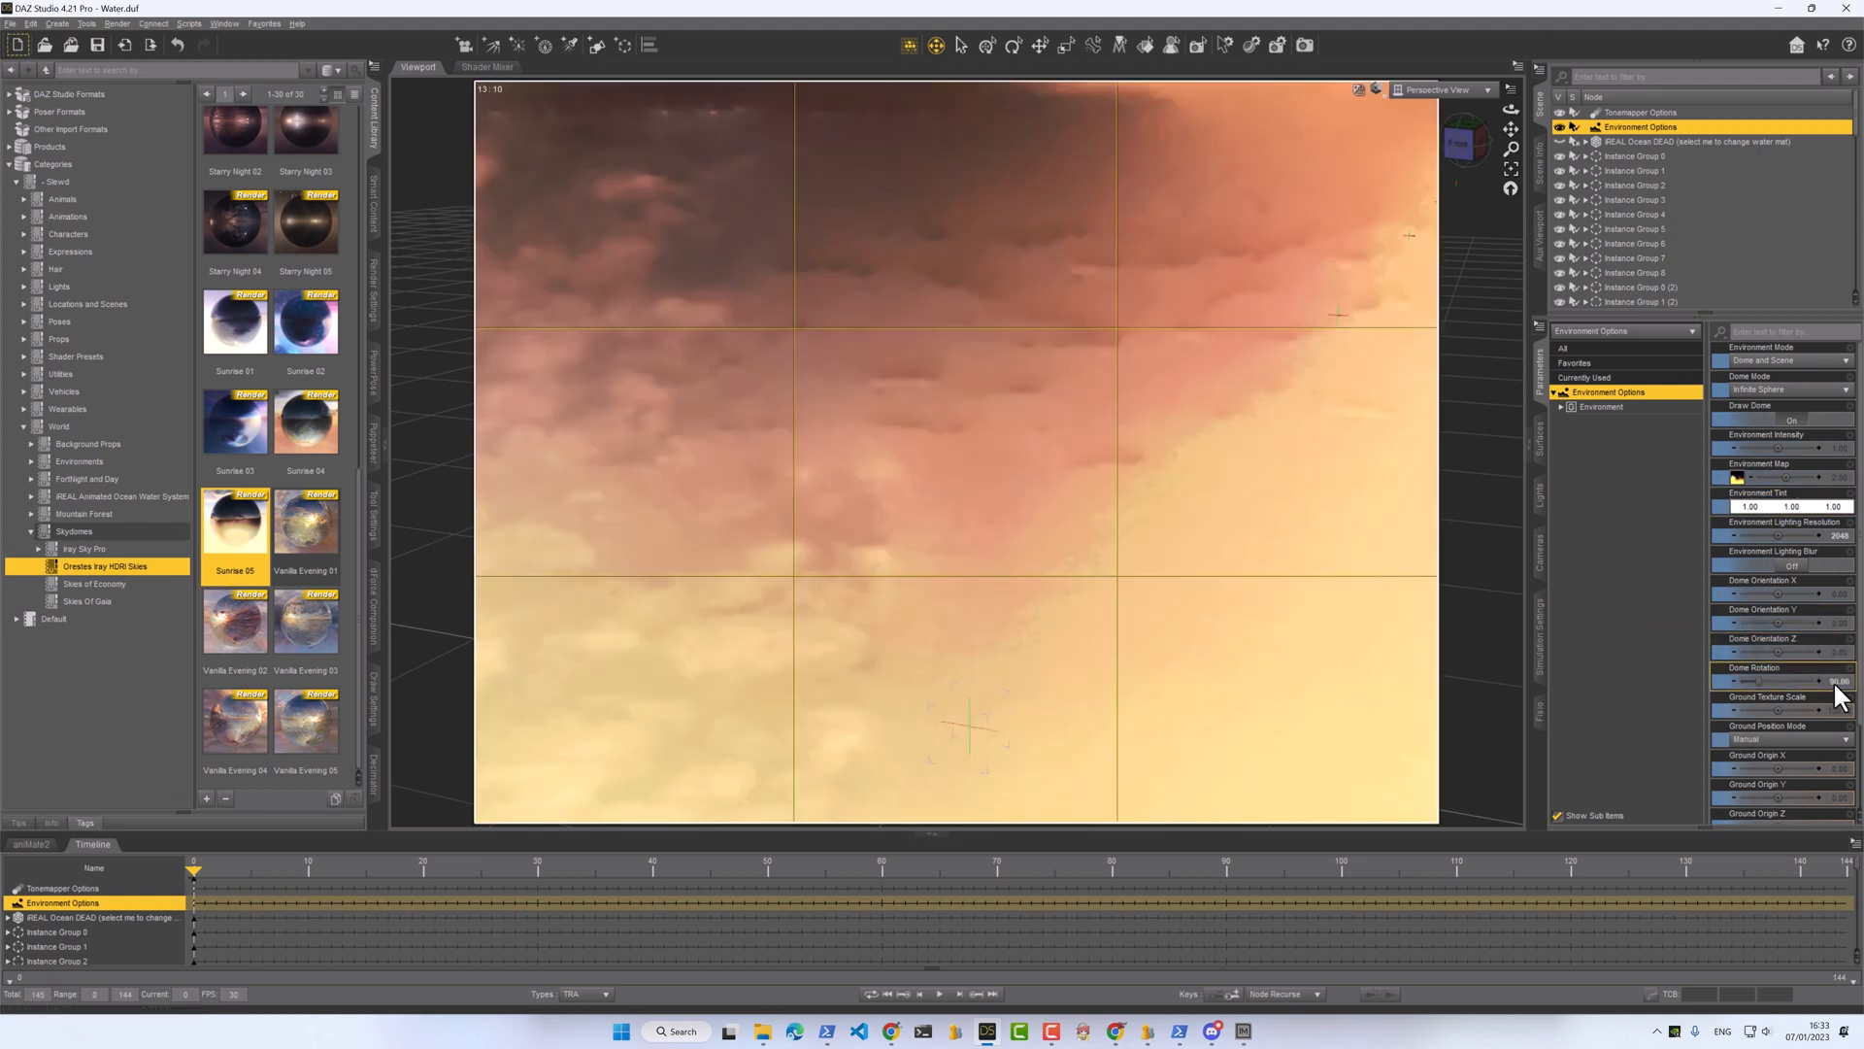
- Set the render dimension preset to Ultra HD [UHD] (16:9, 3840 x 2160)
left_click(373, 296)
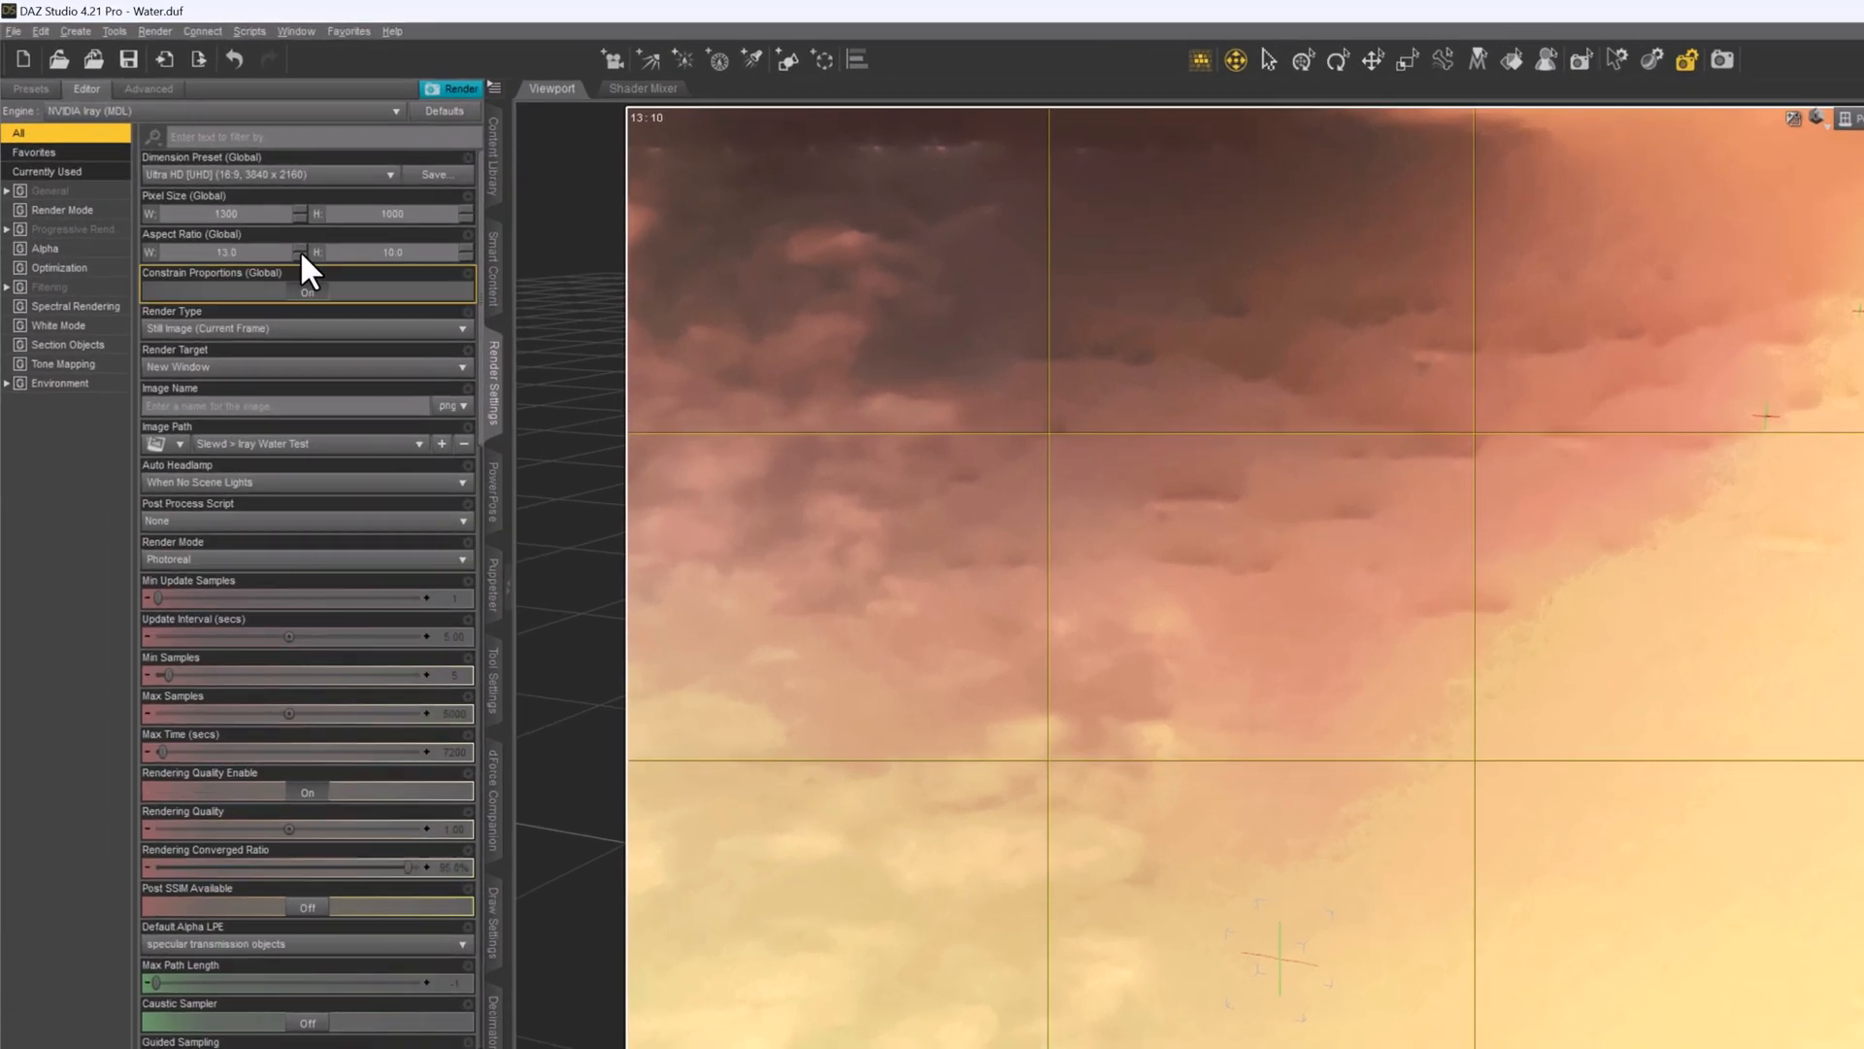
left_click(297, 175)
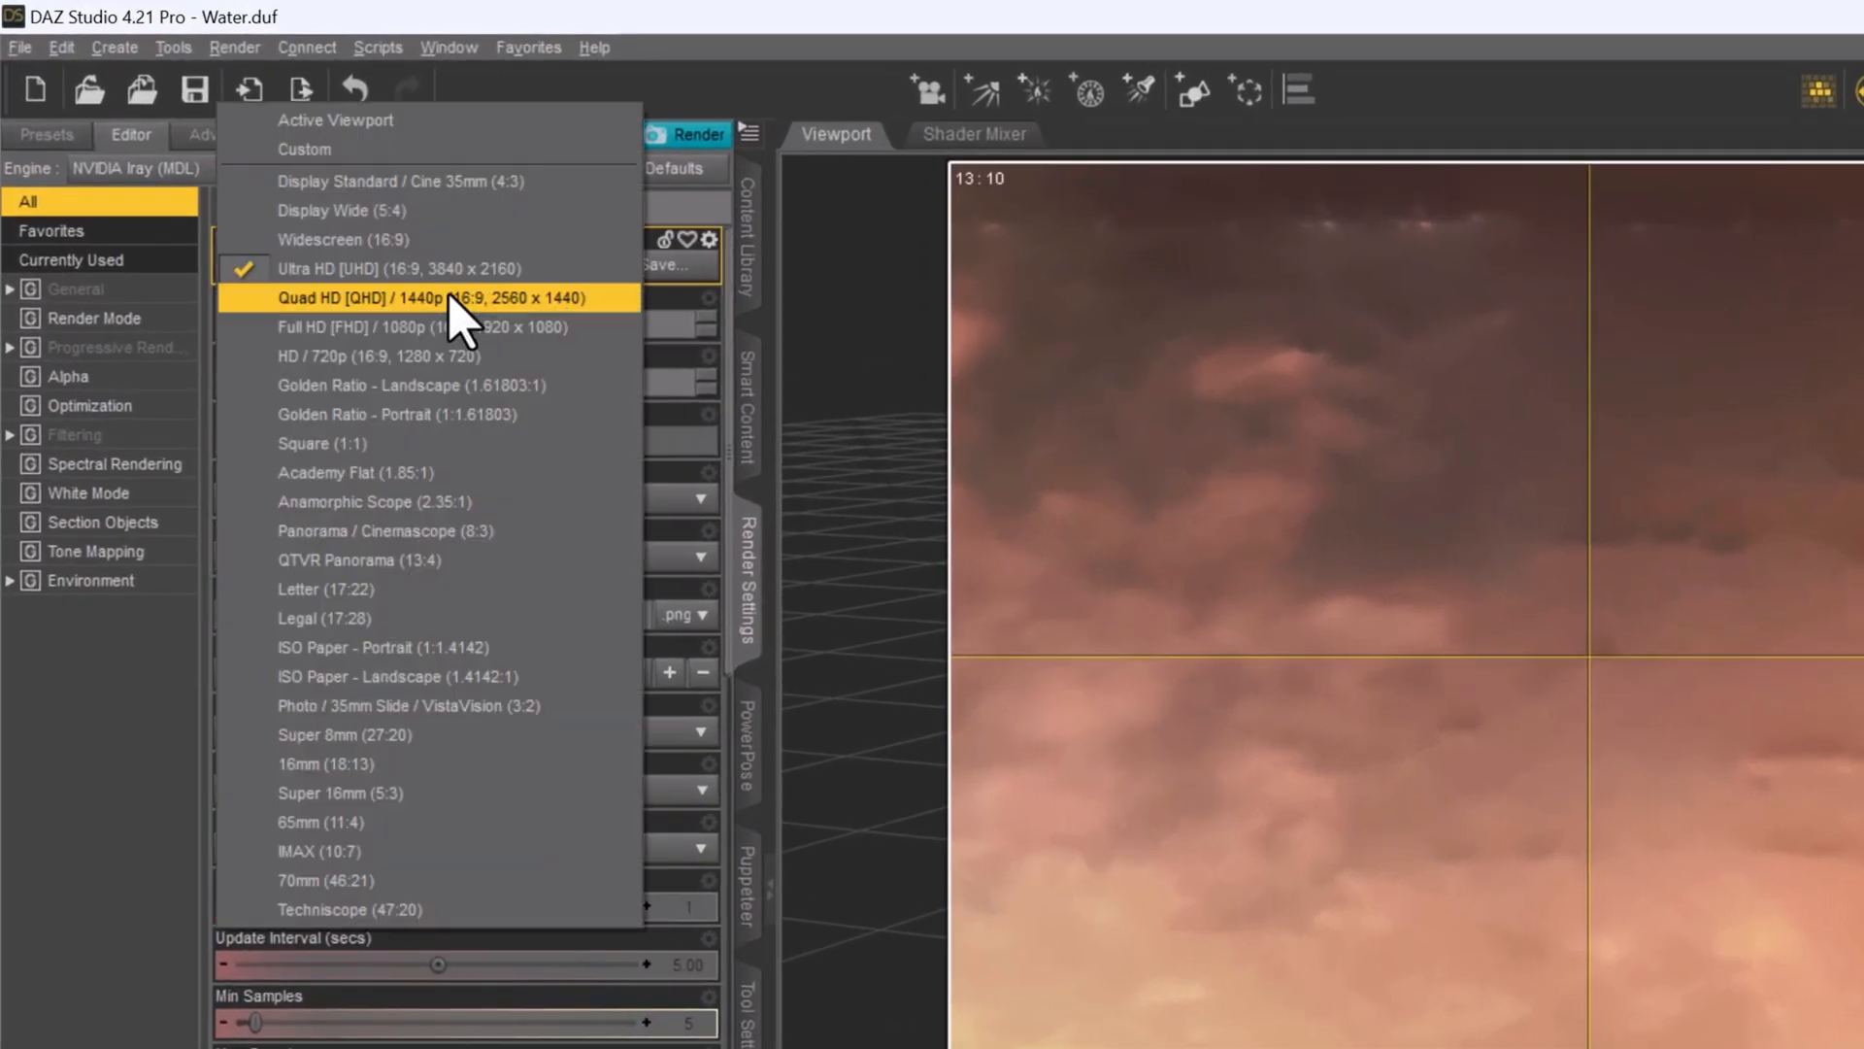
left_click(449, 298)
left_click(490, 272)
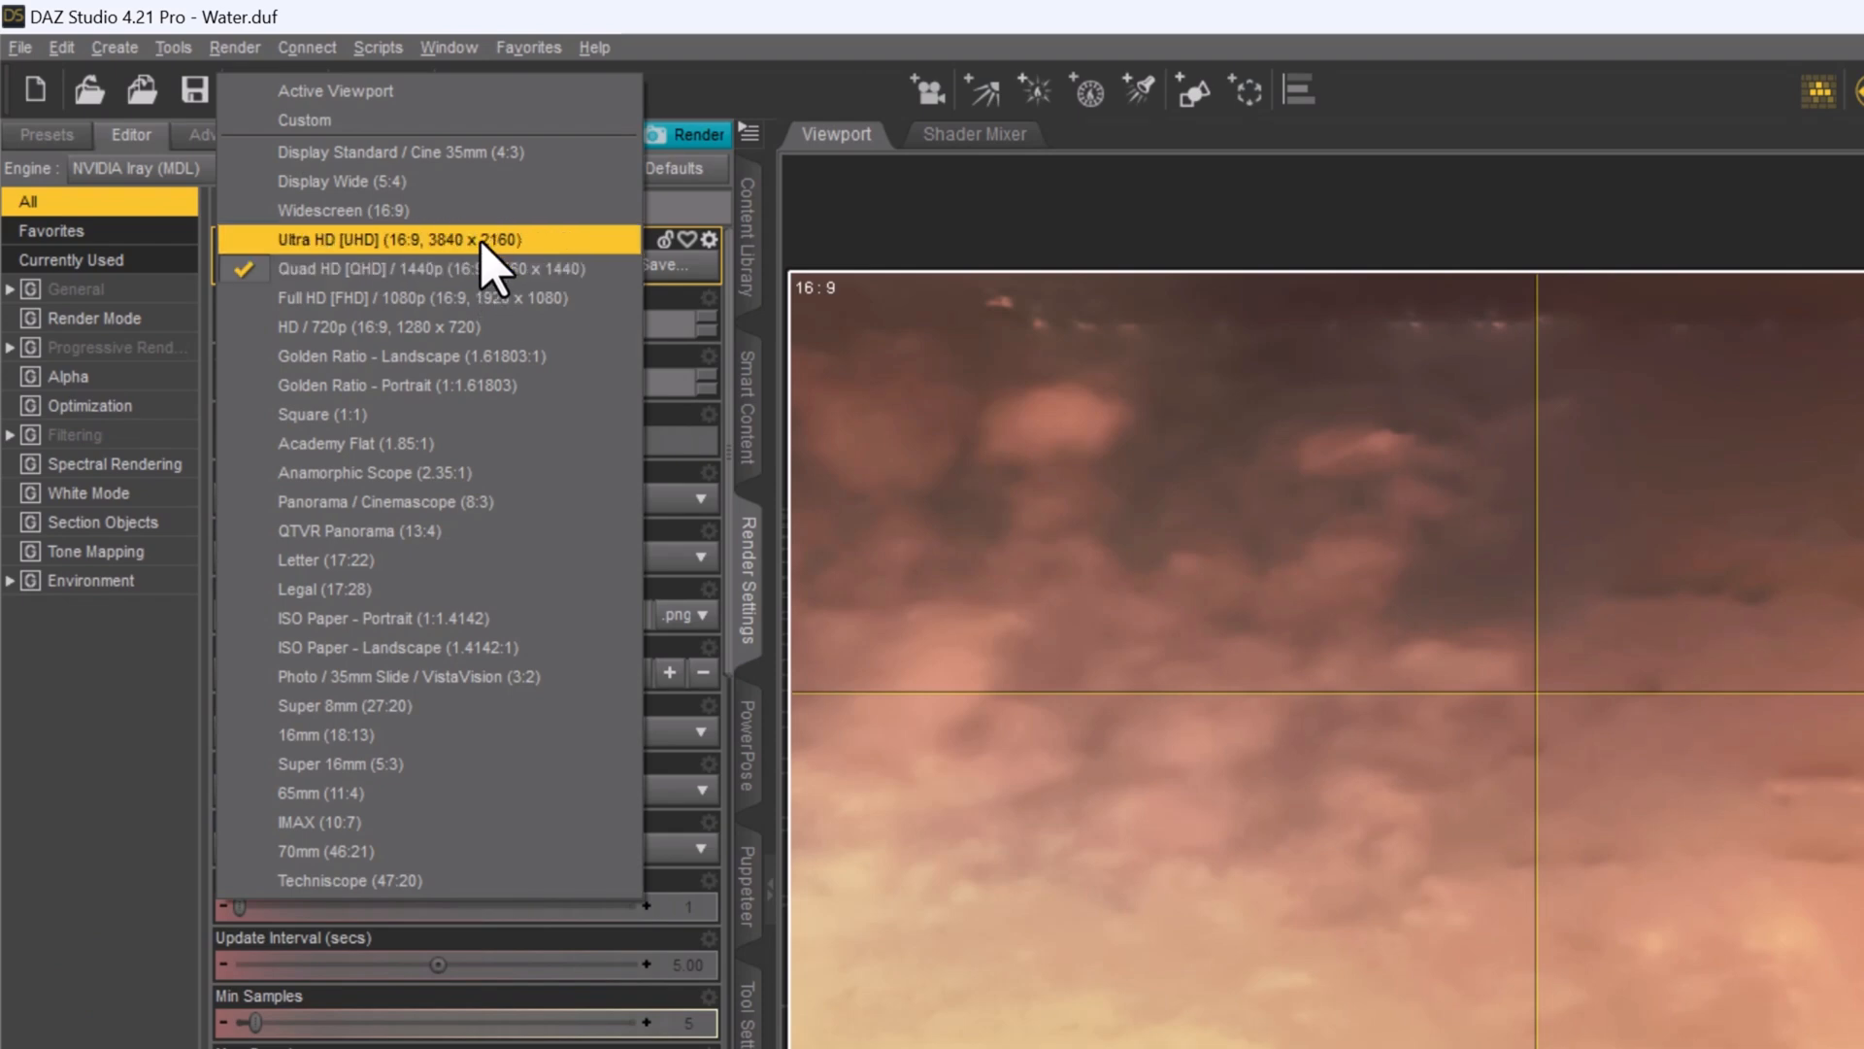
left_click(481, 243)
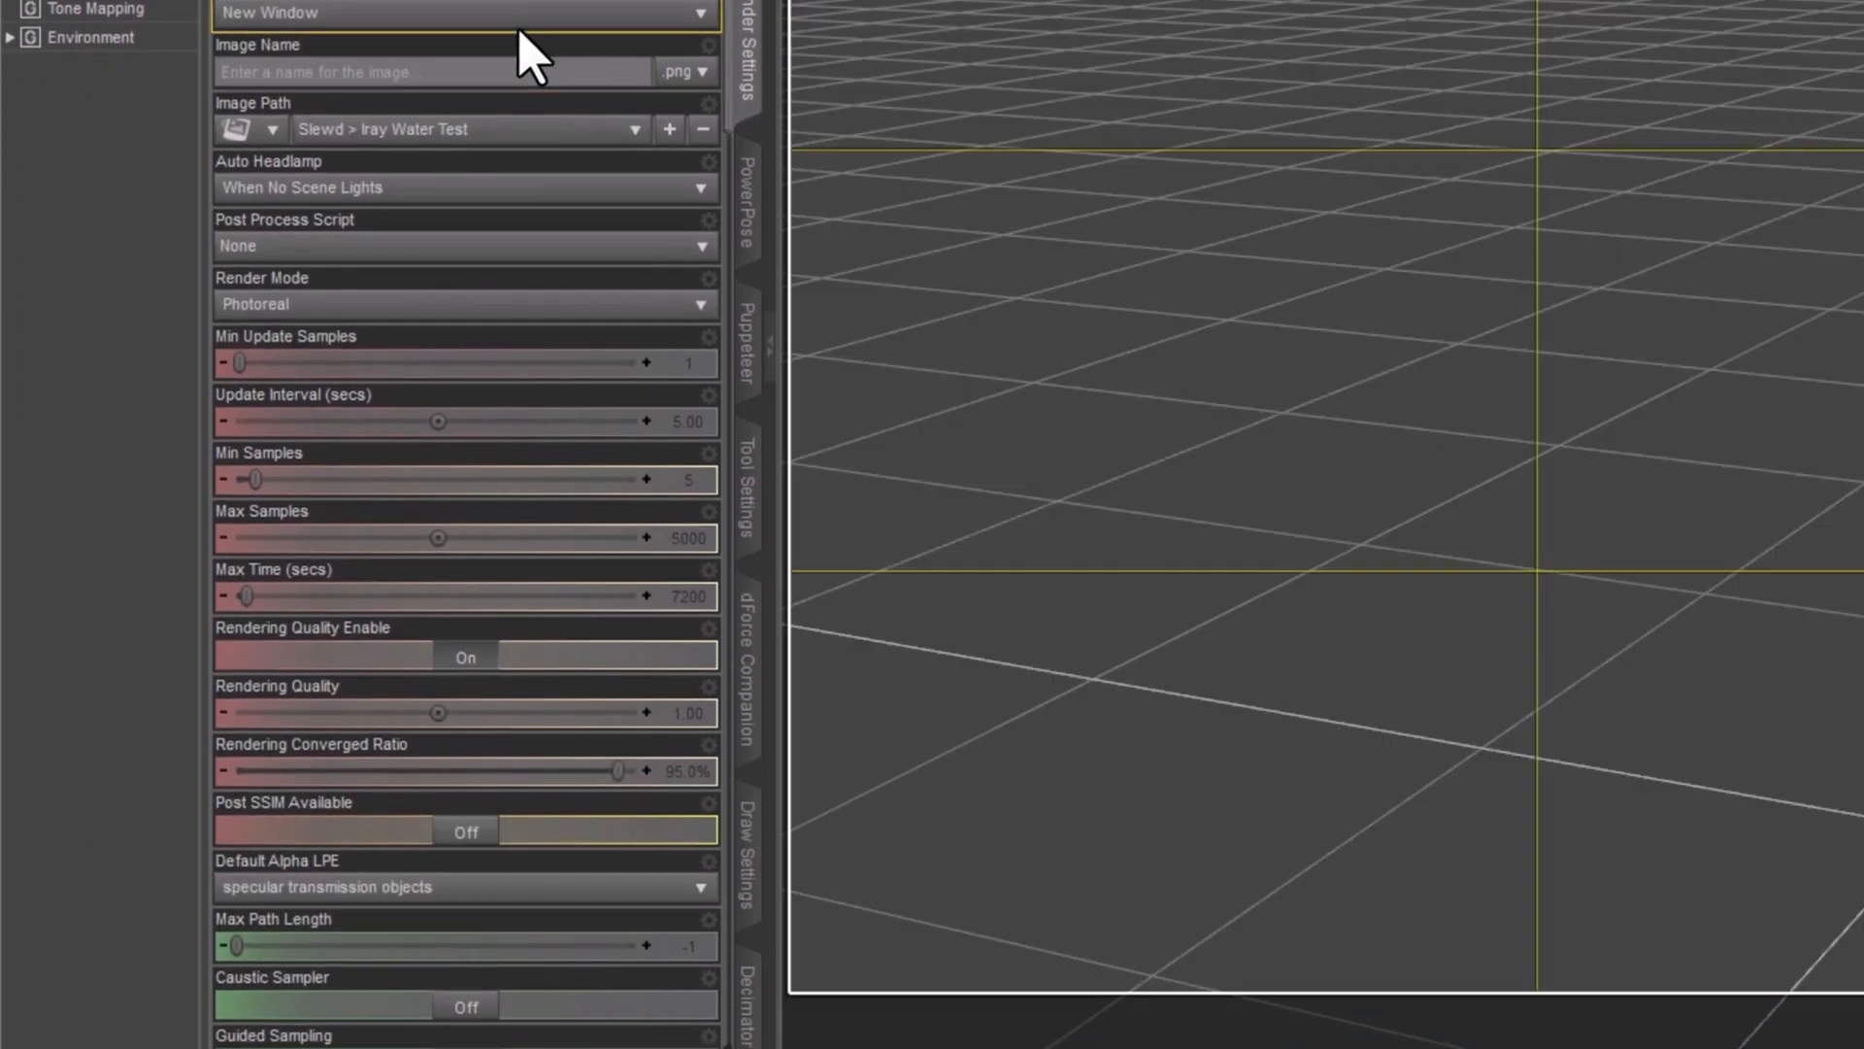
- Set Max Samples to 100 and render a test image of the sky without the ocean
left_click(696, 540)
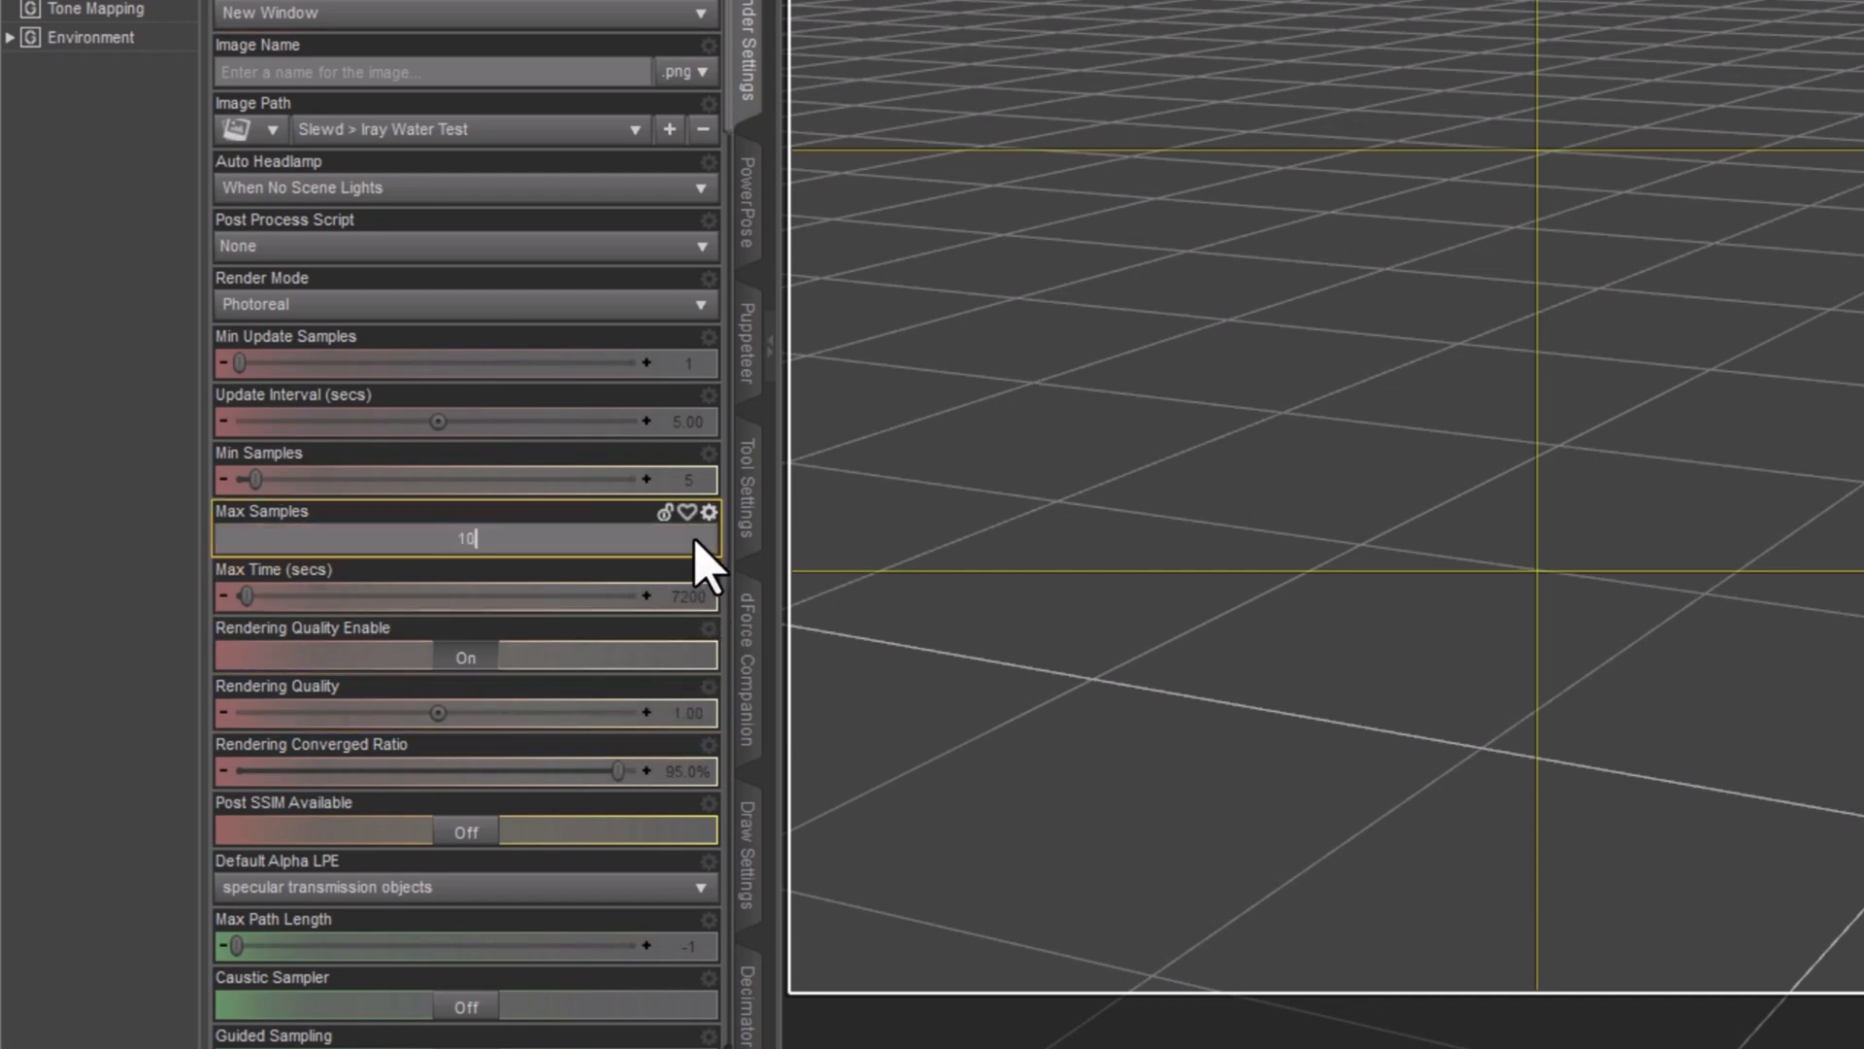
type("10")
key("Return")
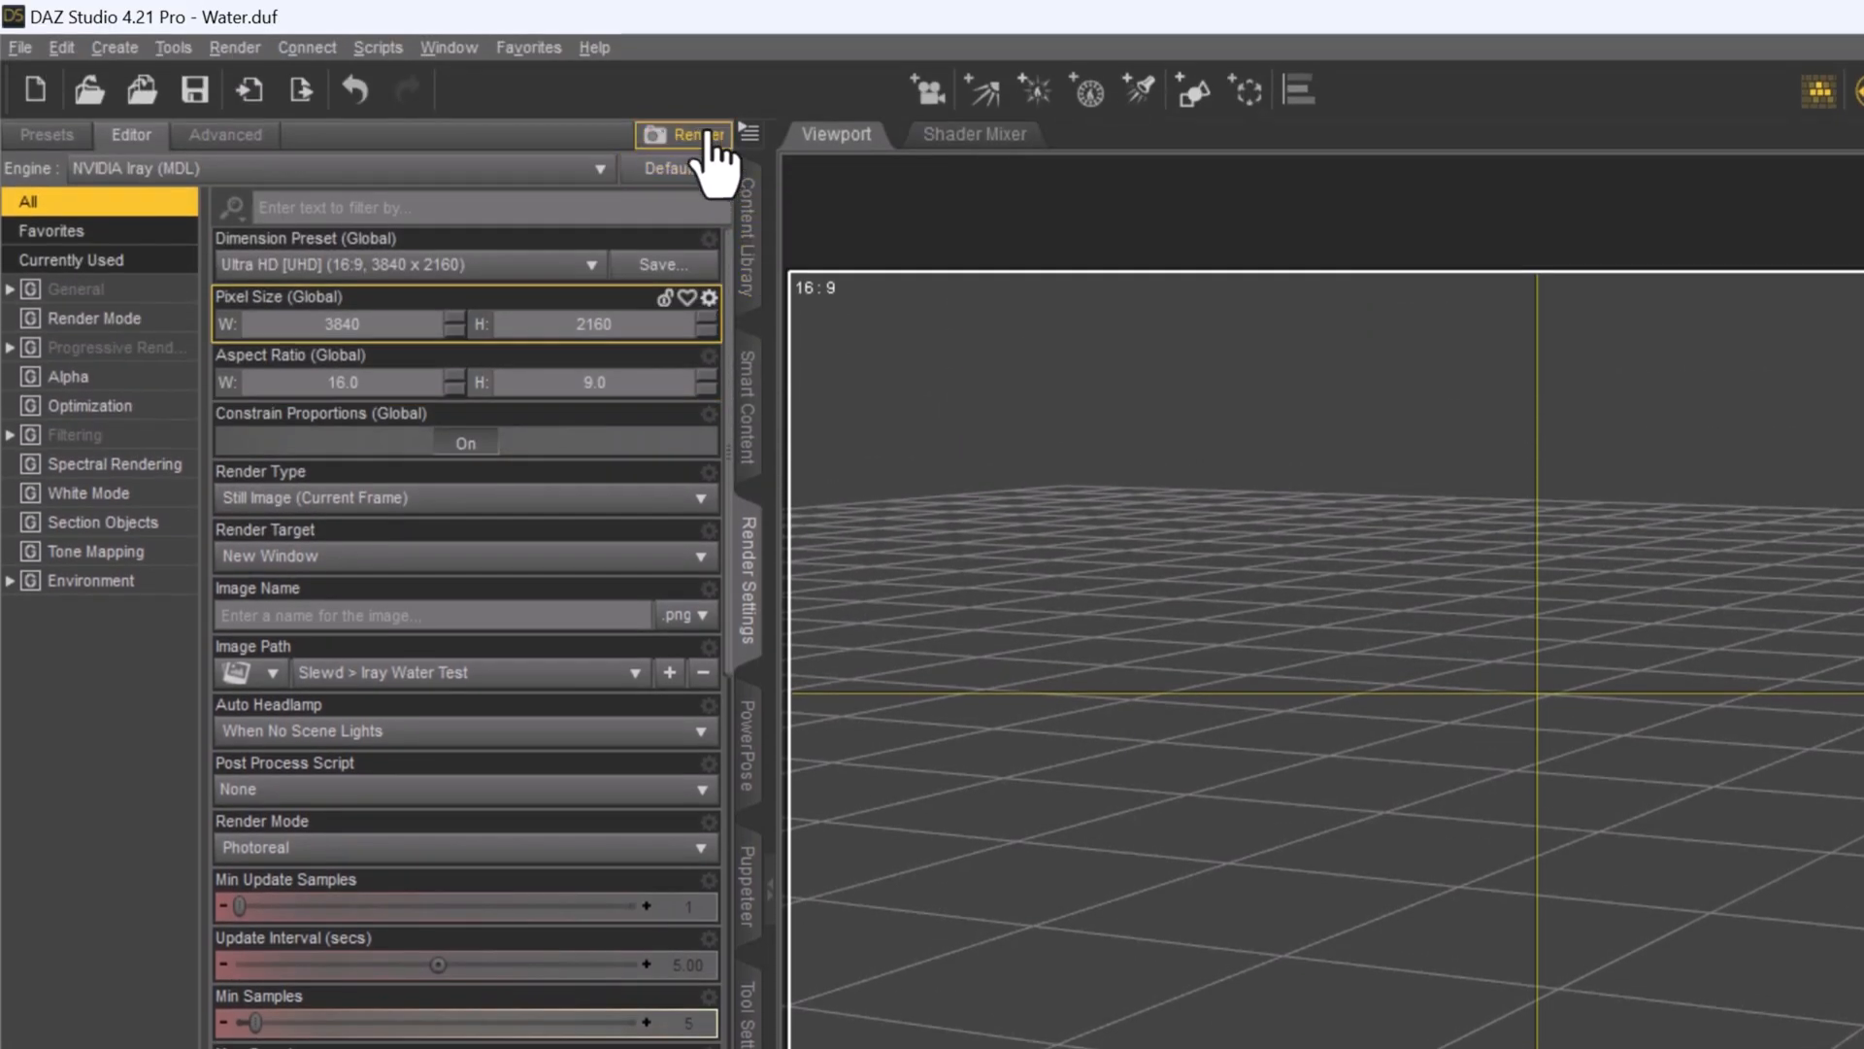
left_click(707, 138)
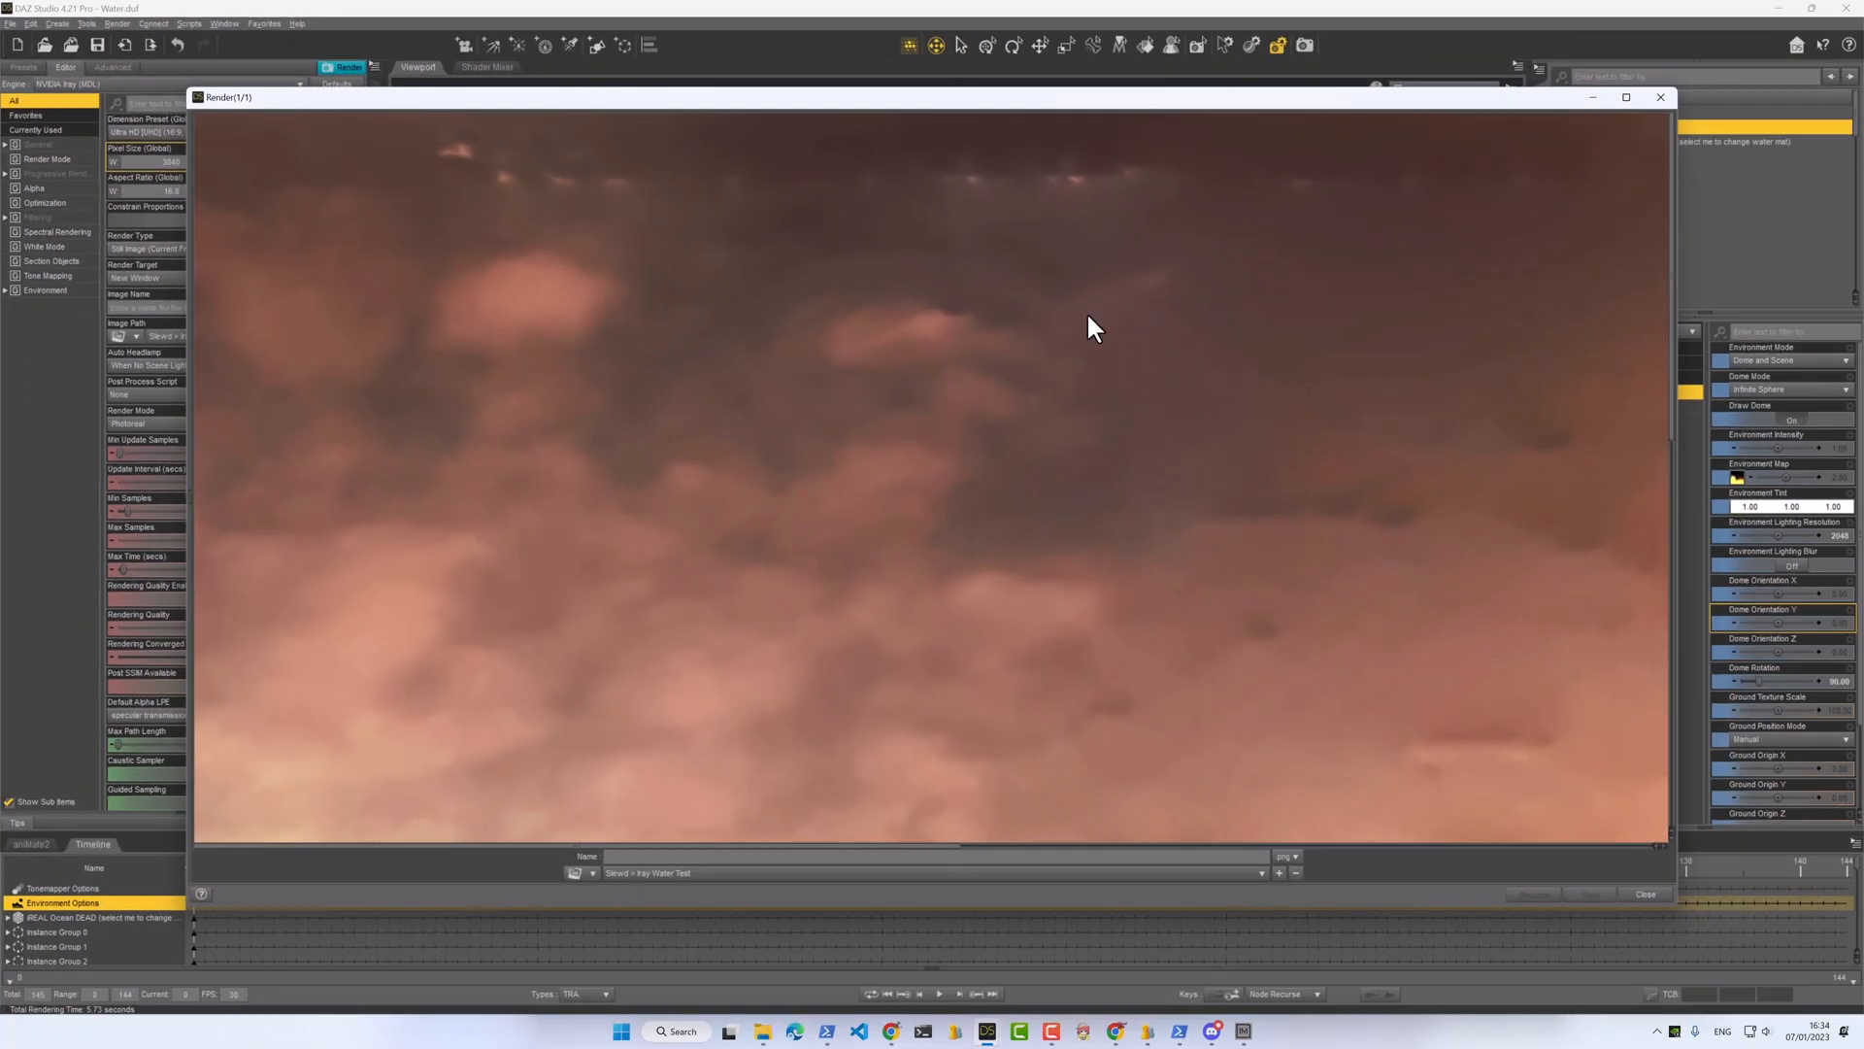
left_click(1658, 96)
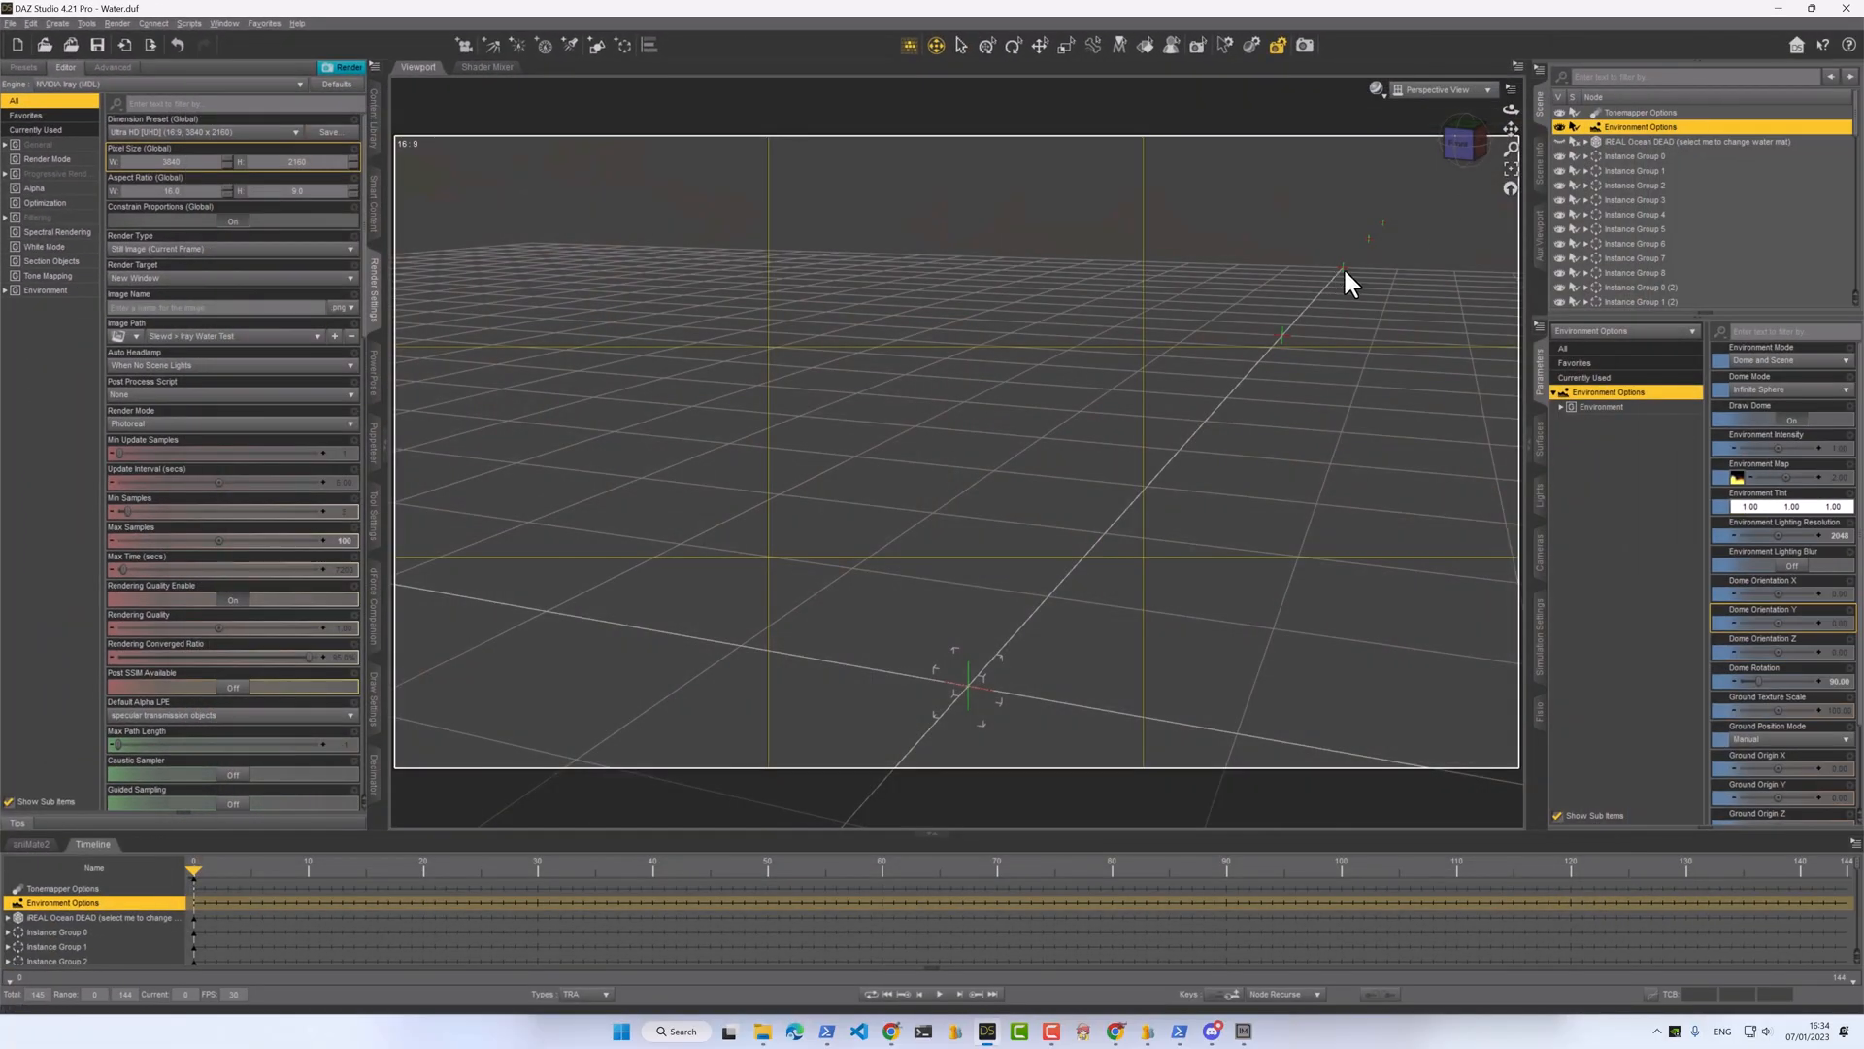
- Show the iREAL Ocean DEAD node and render a test image of the ocean under the sunrise sky
left_click(1614, 138)
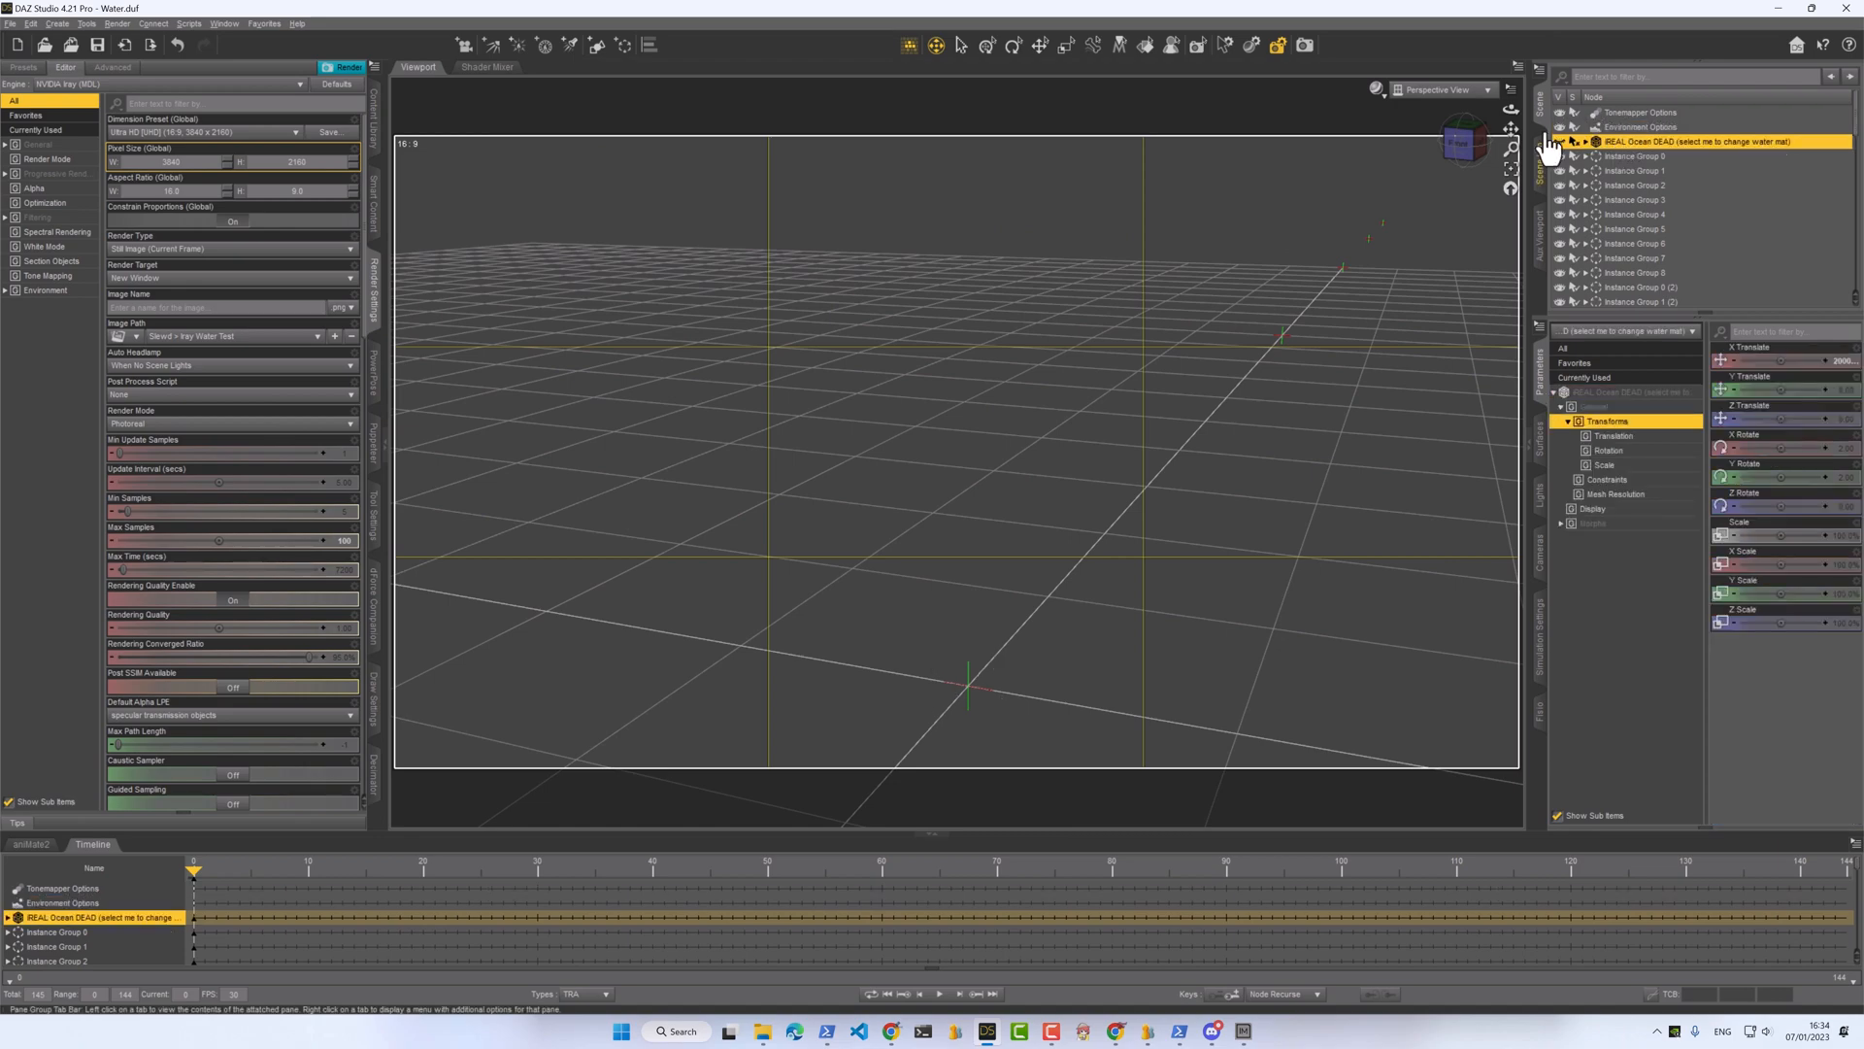
left_click(1560, 142)
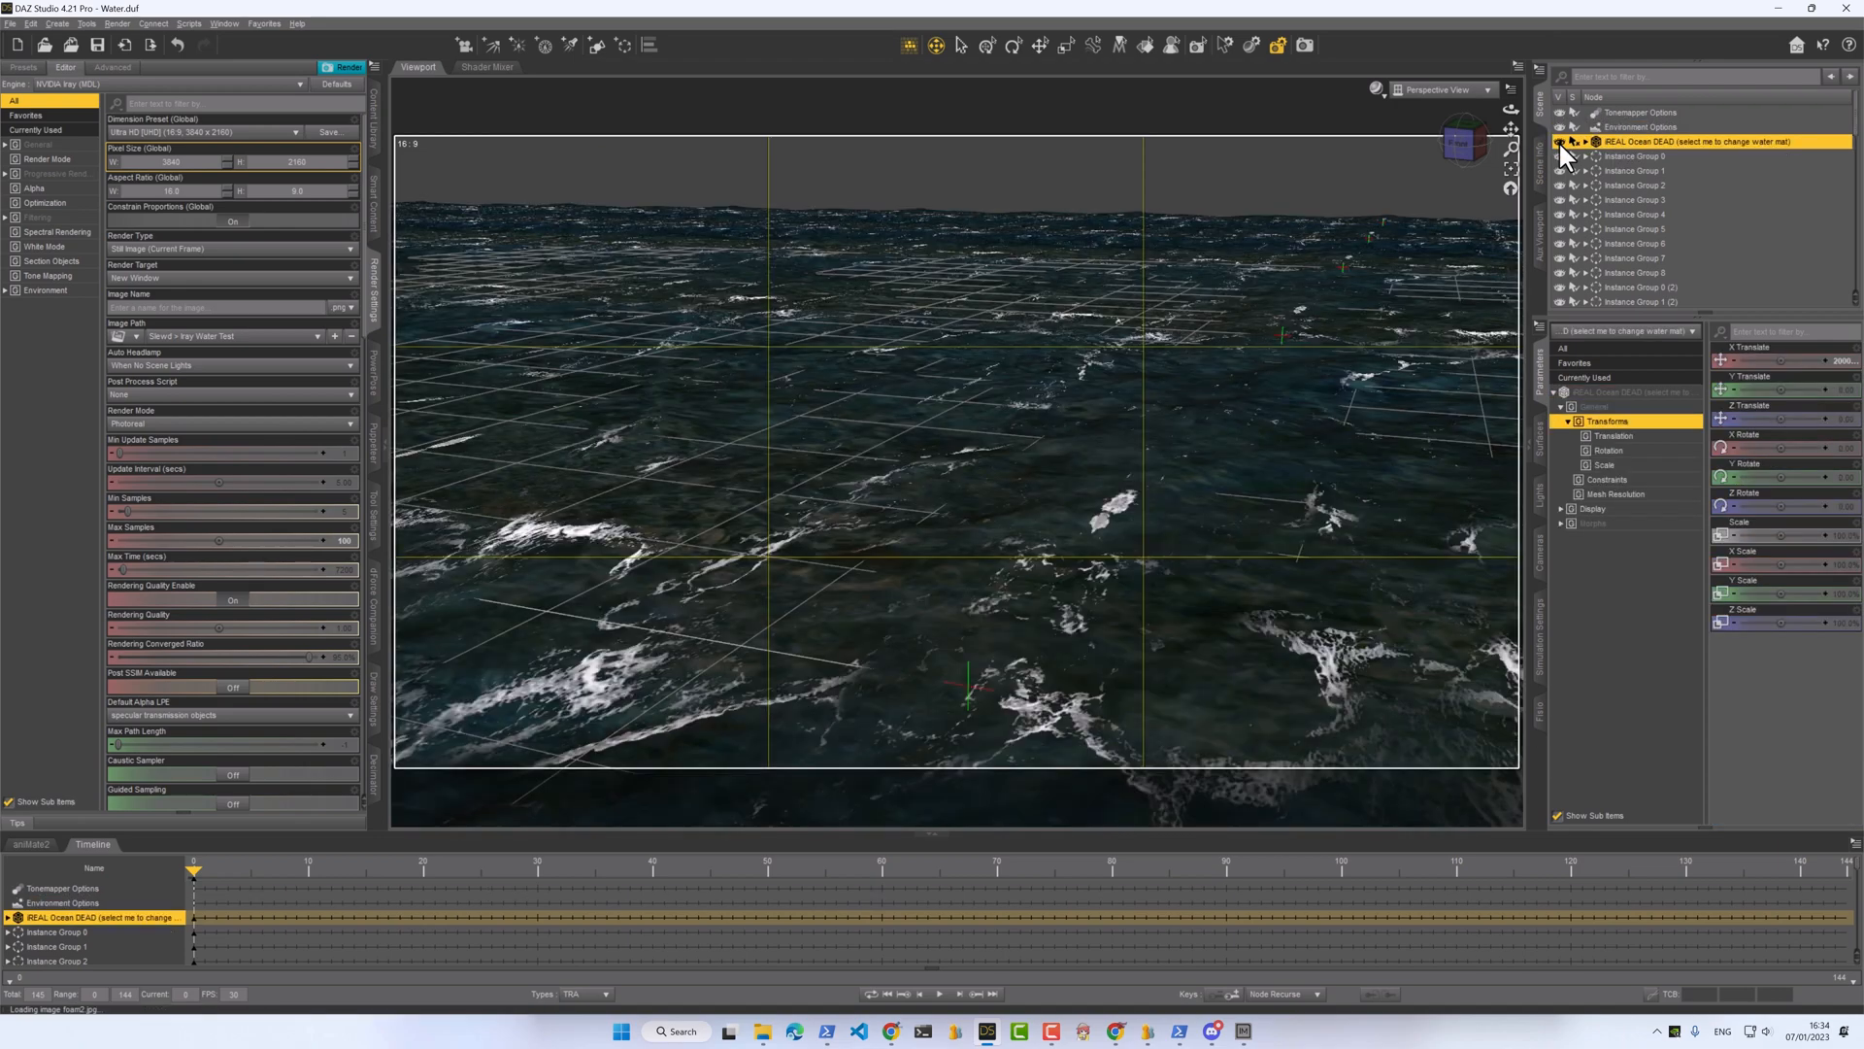
left_click(342, 67)
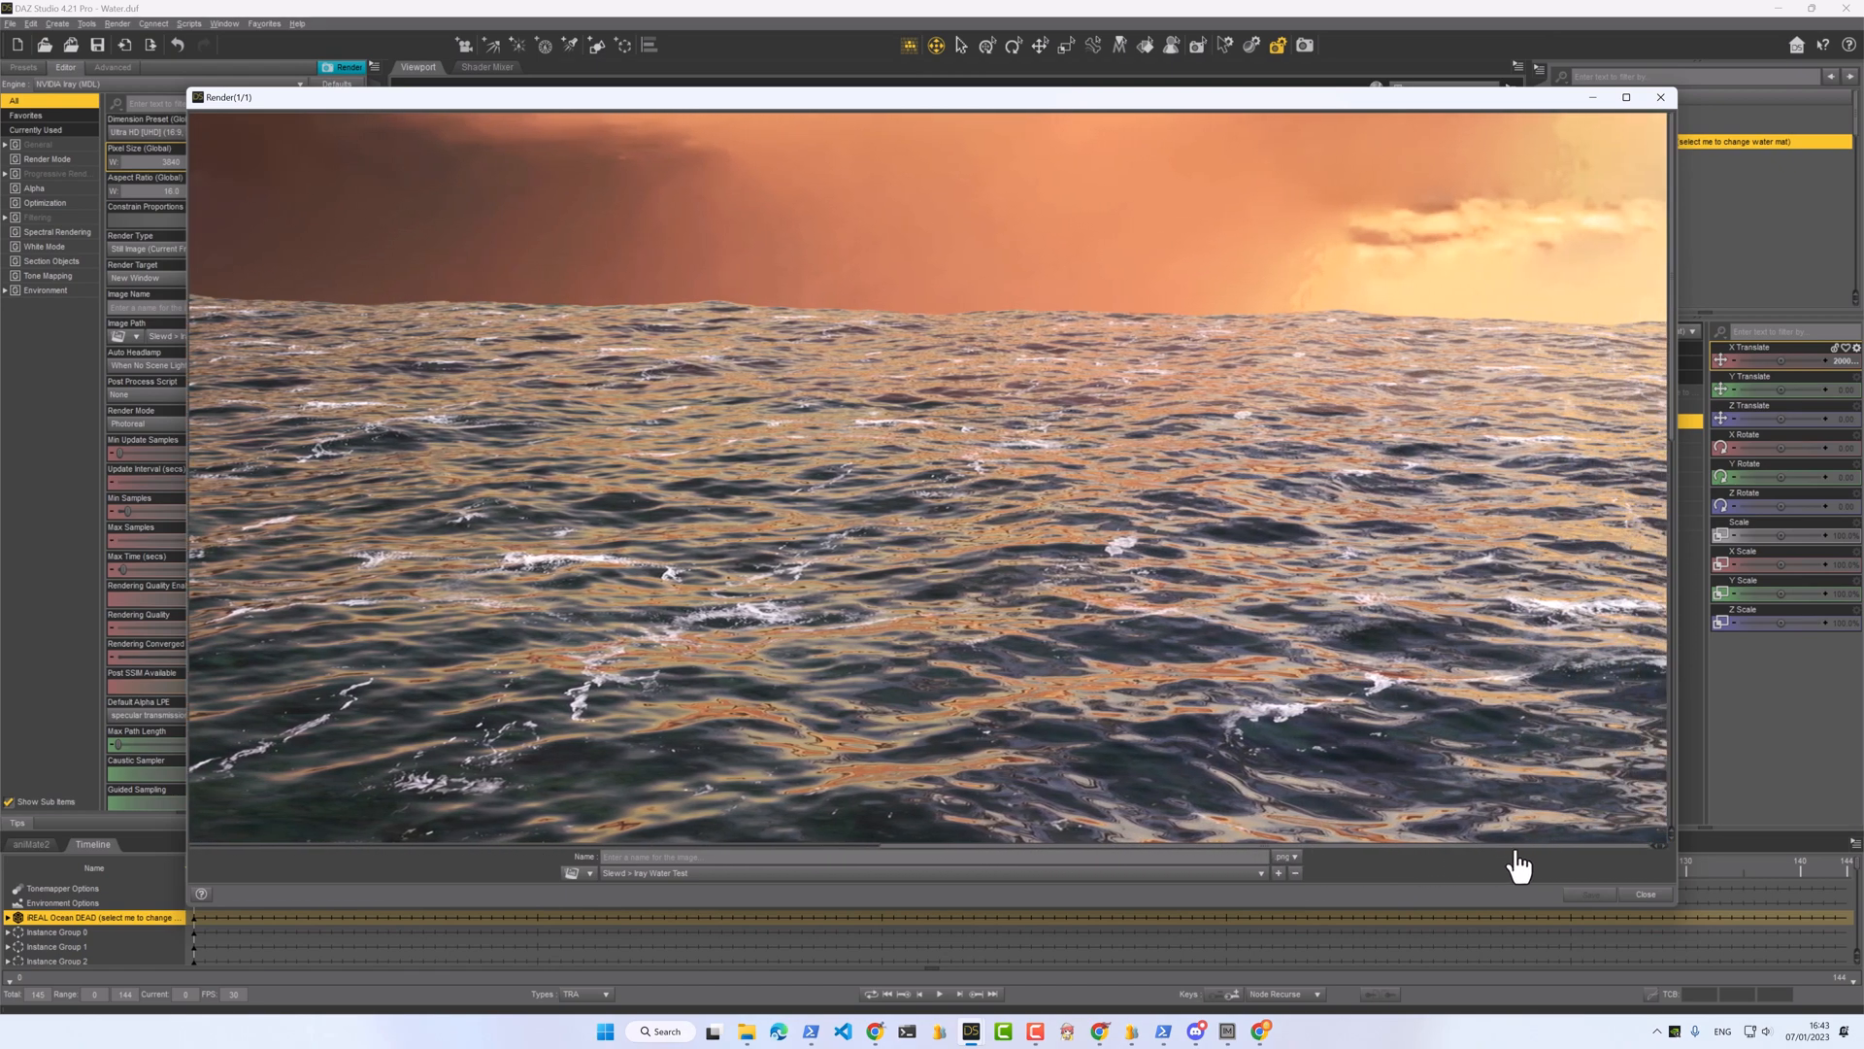
left_click(1661, 99)
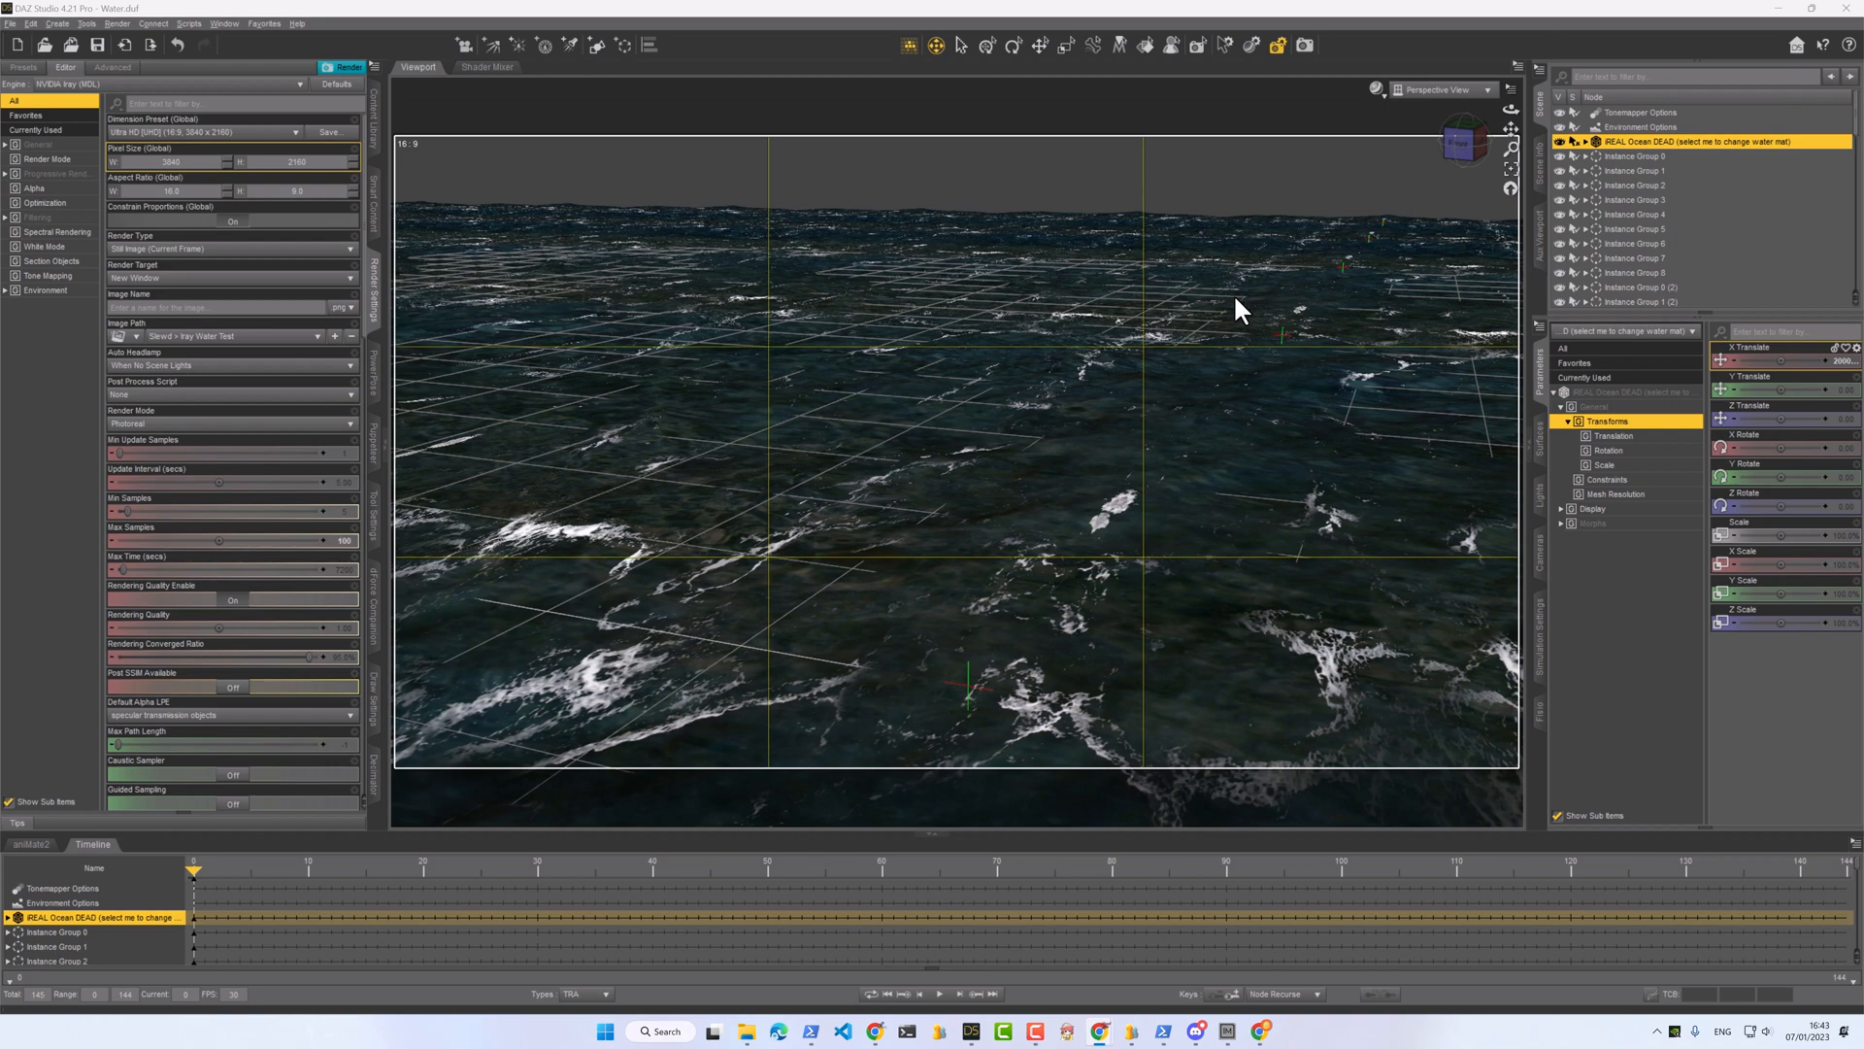
- Render another test image with Foam_Shell_Dead hidden and Auto Headlamp set to Never
left_click(1586, 142)
left_click(1559, 156)
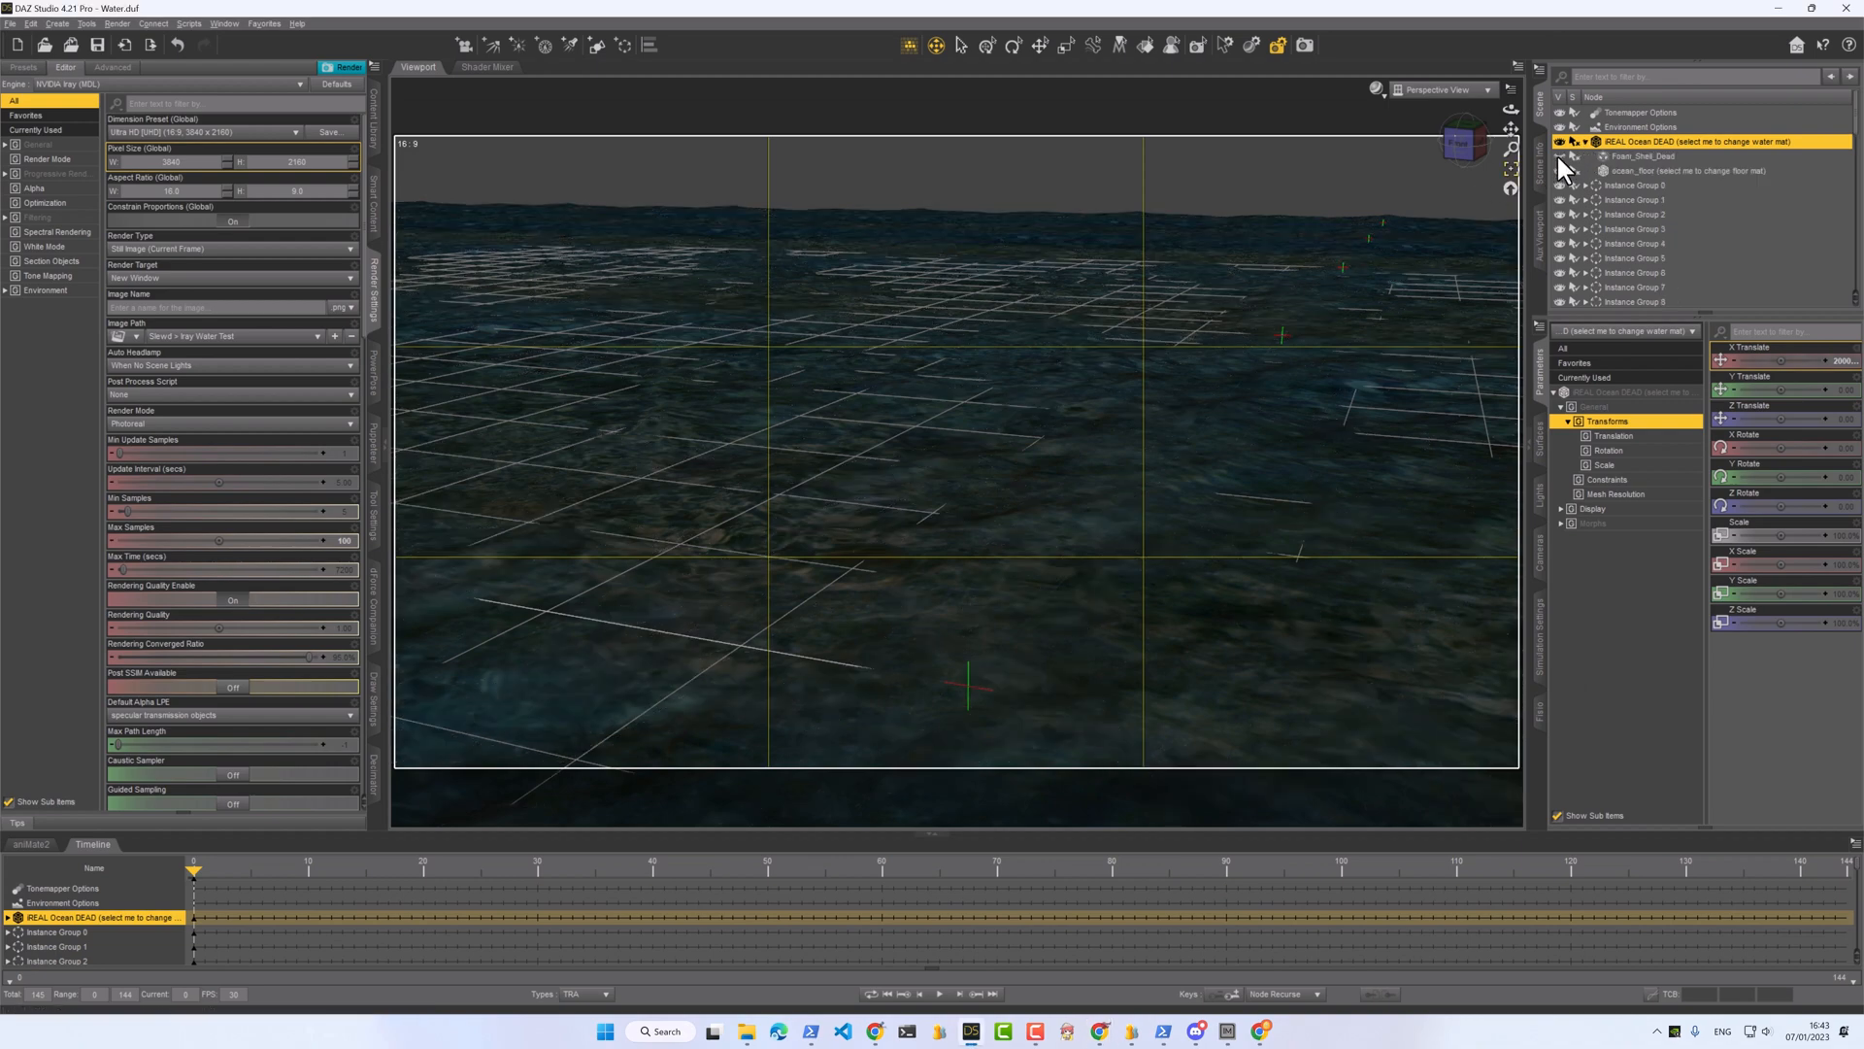
left_click(243, 366)
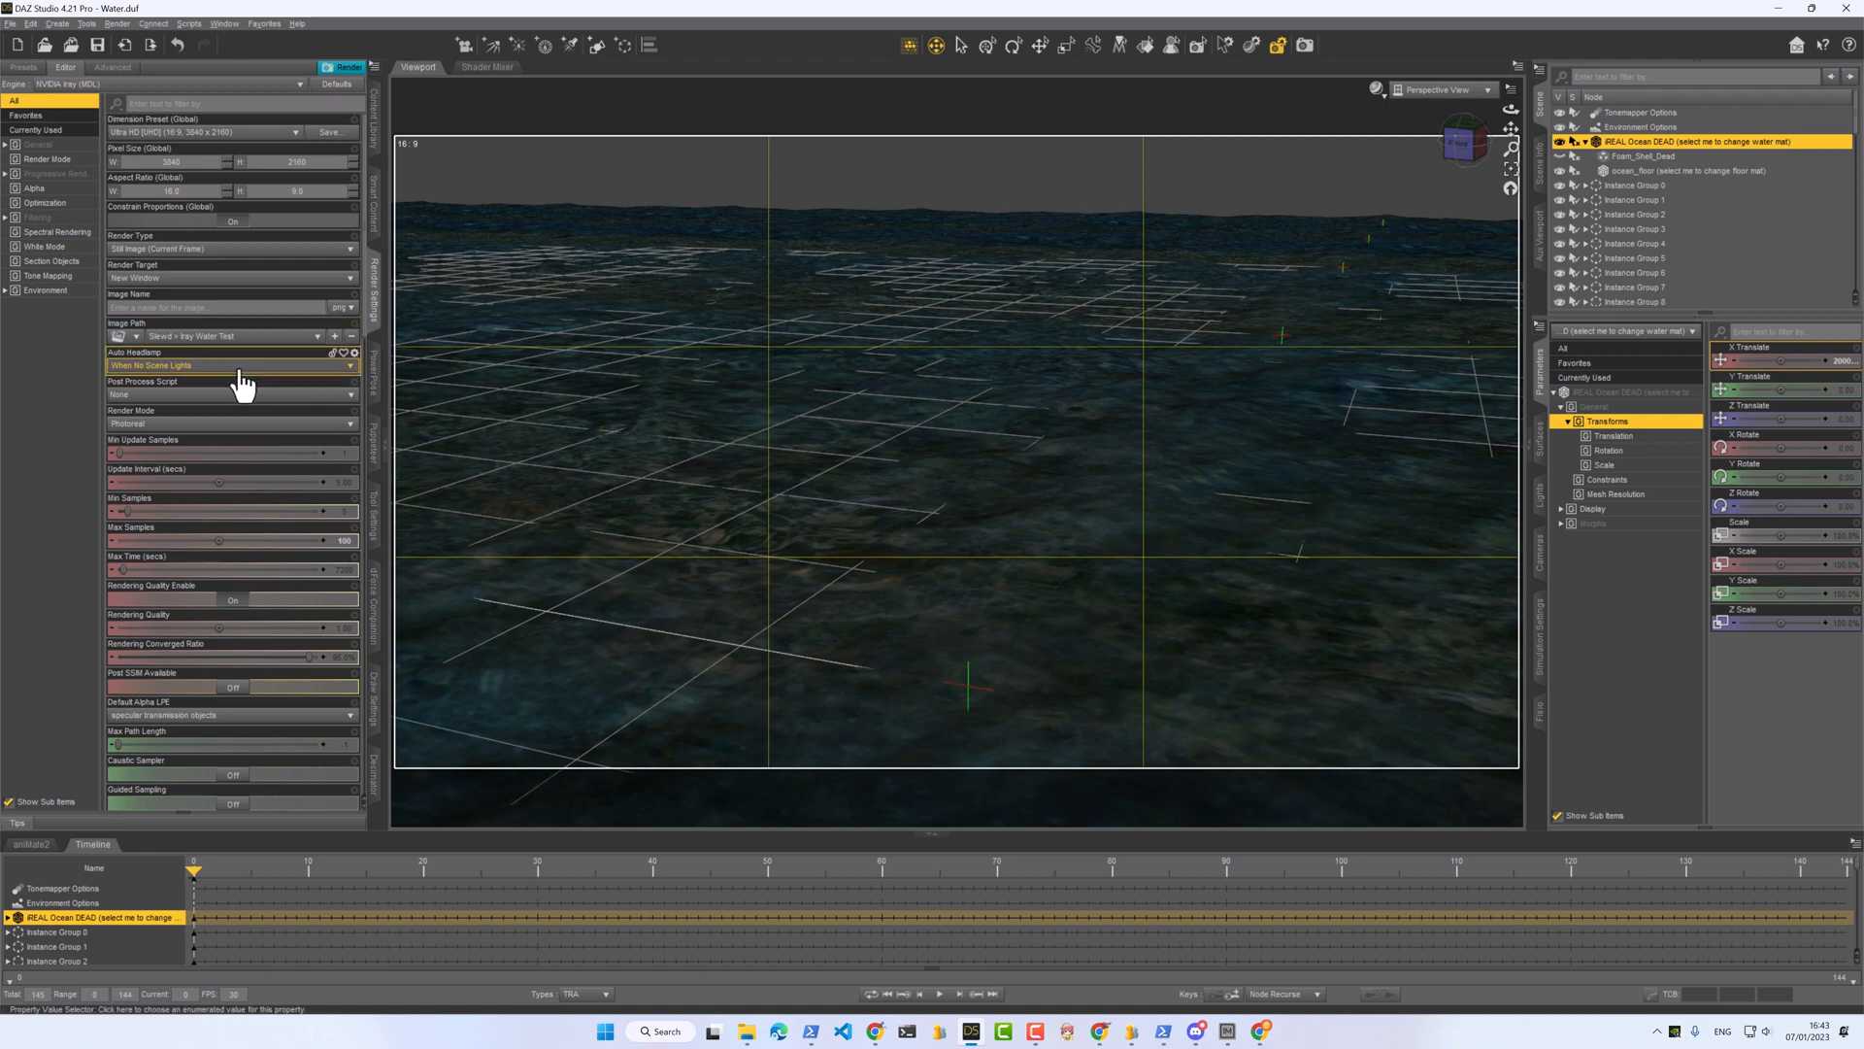
left_click(183, 380)
left_click(344, 67)
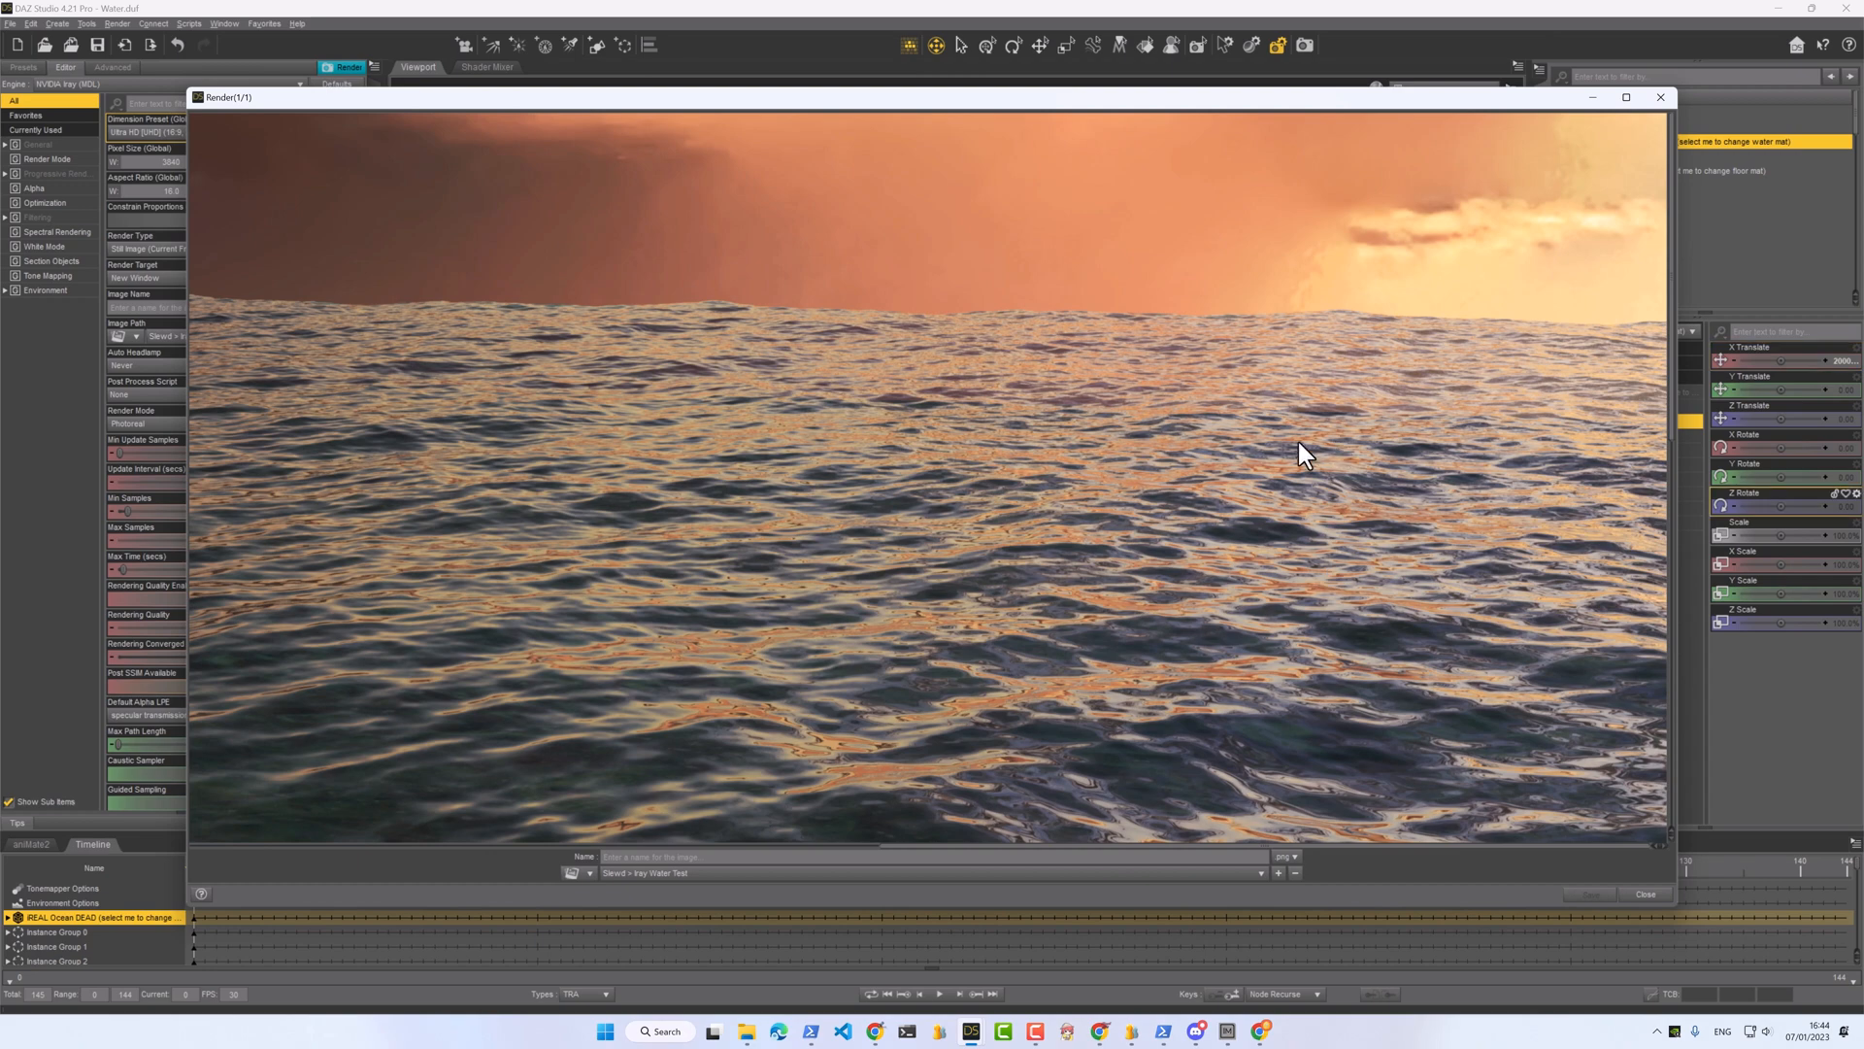
left_click(1662, 98)
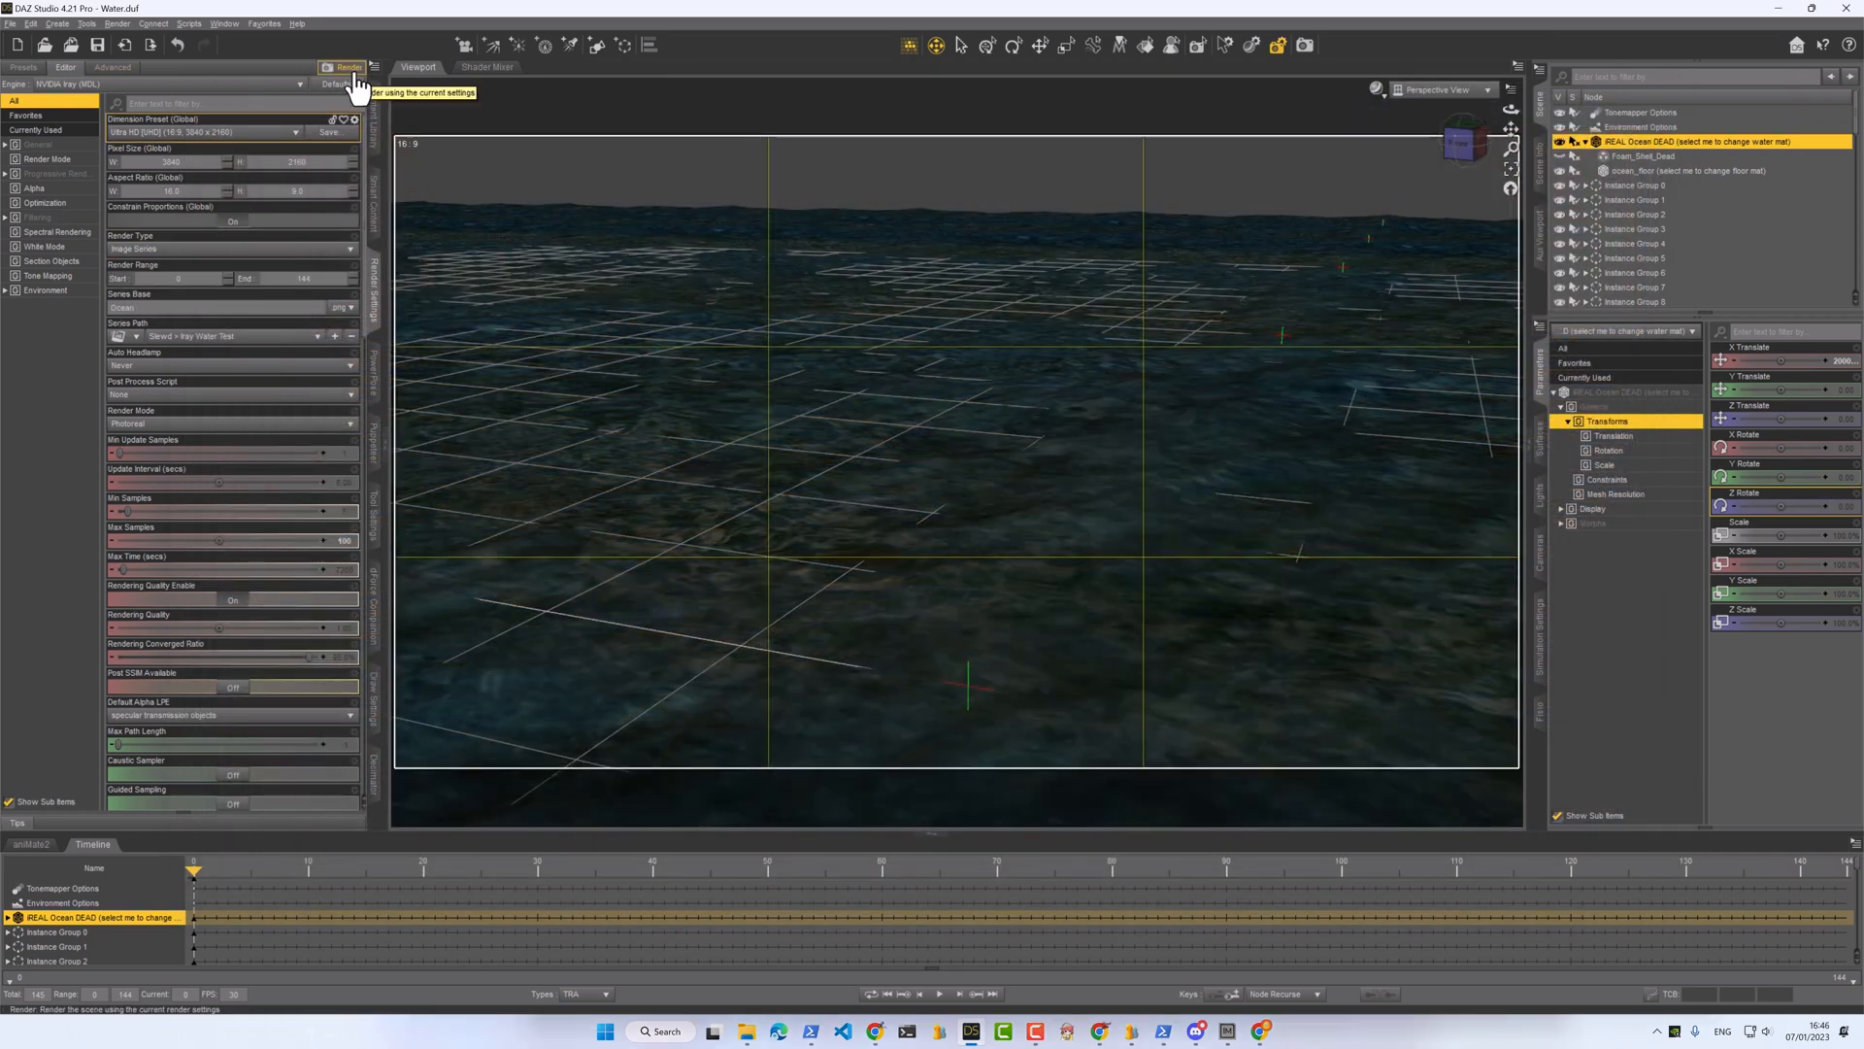
- Render the ocean image series with the current settings and check the output frames in the Iray Water Test folder
left_click(350, 68)
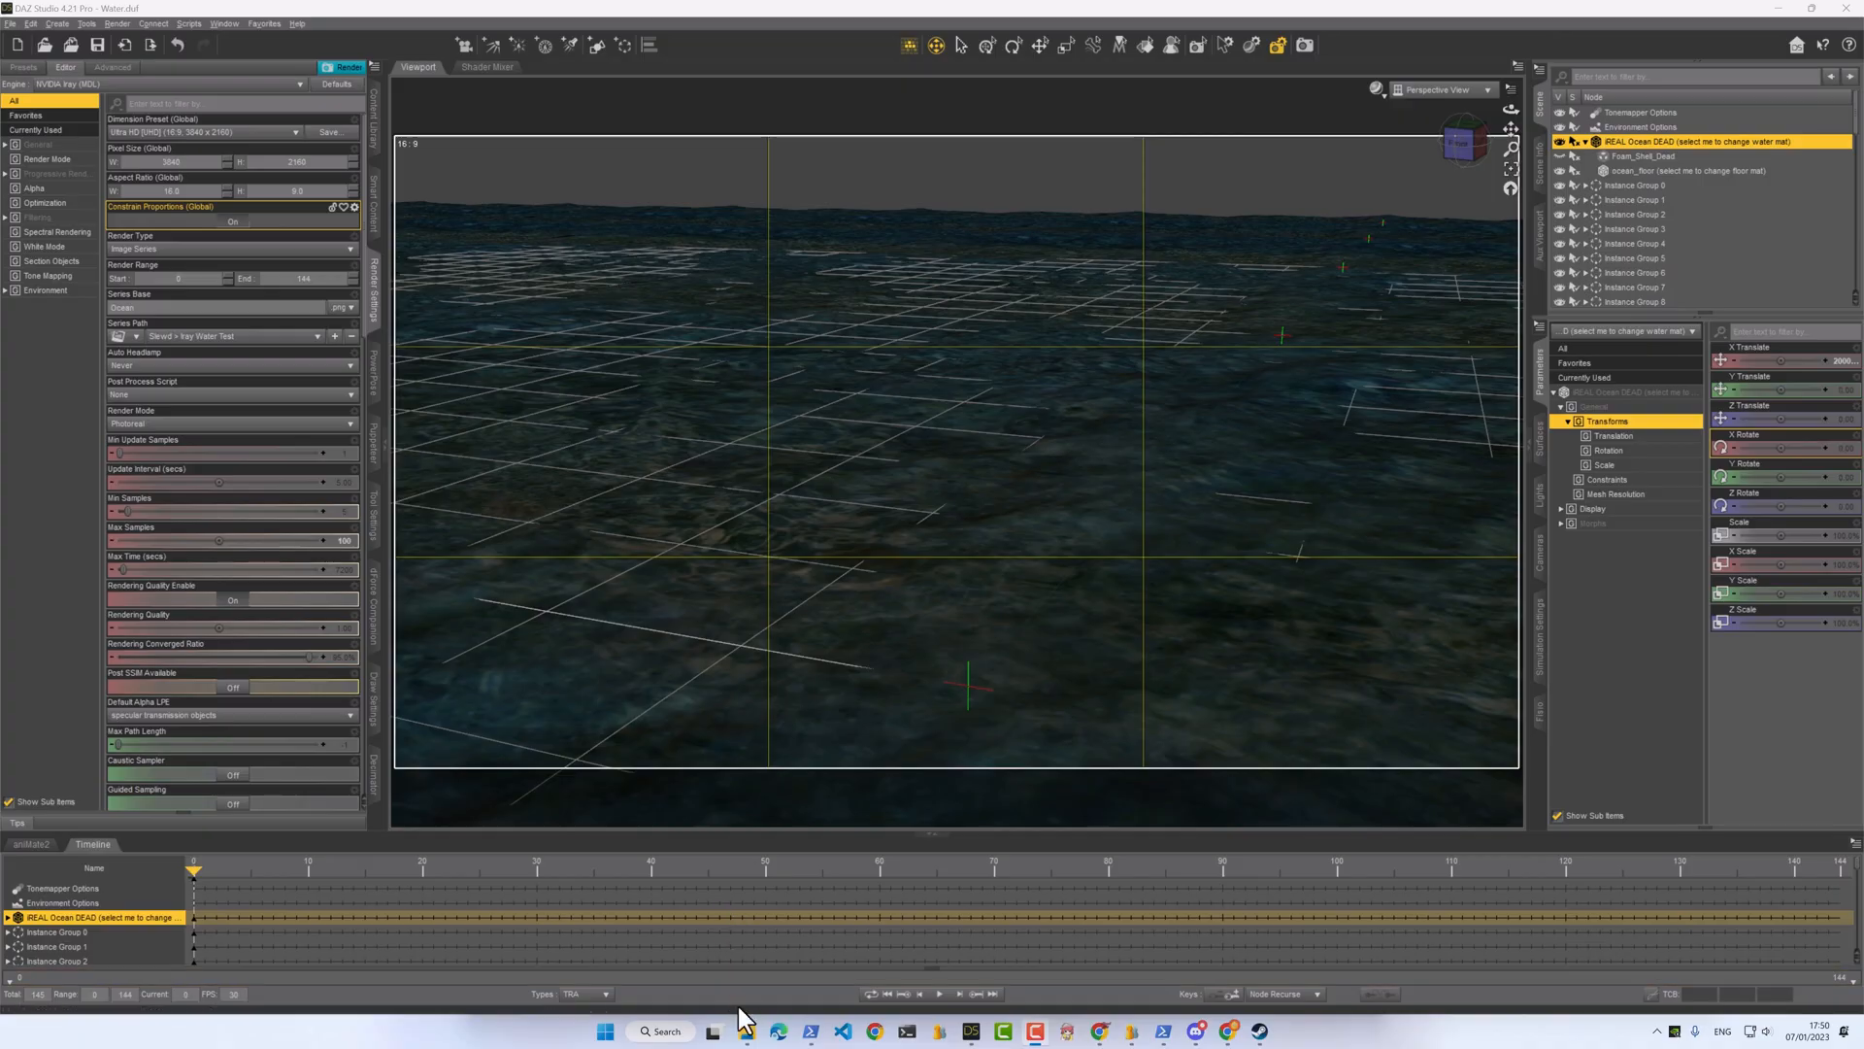
left_click(747, 1031)
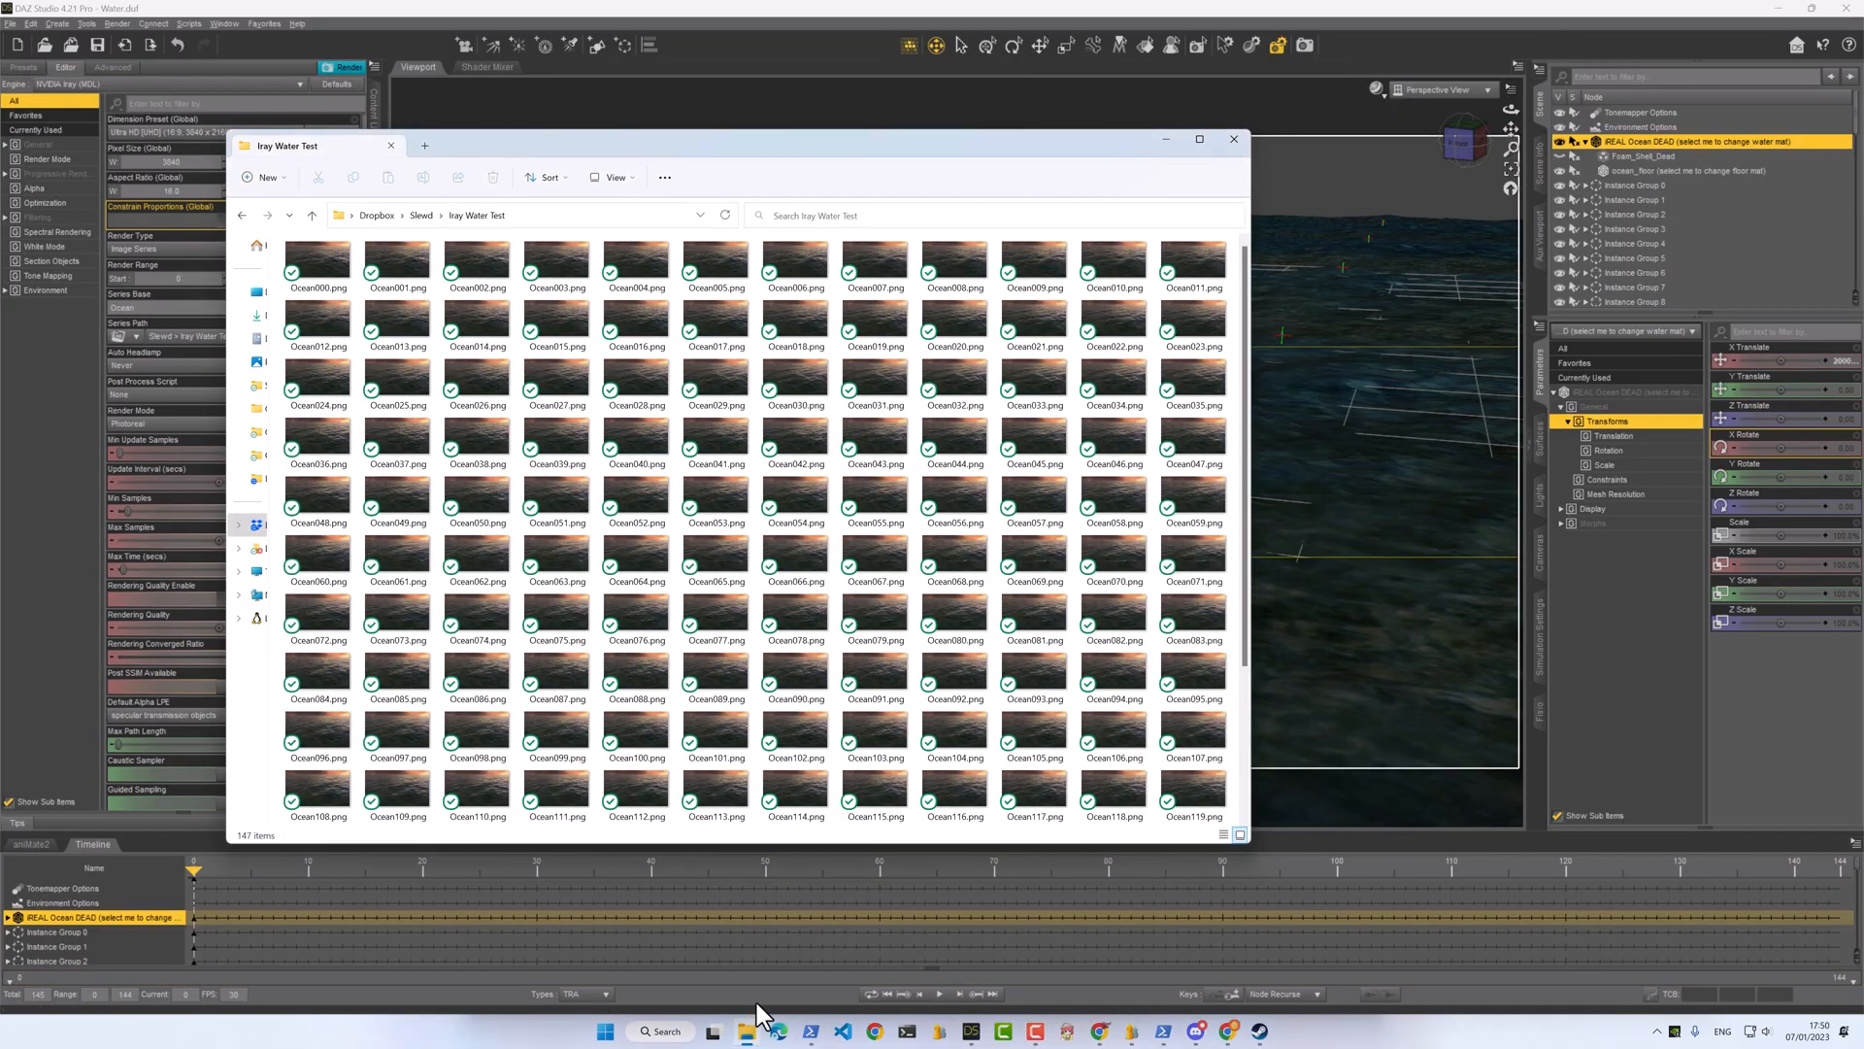
scroll(775, 602, "down", 3)
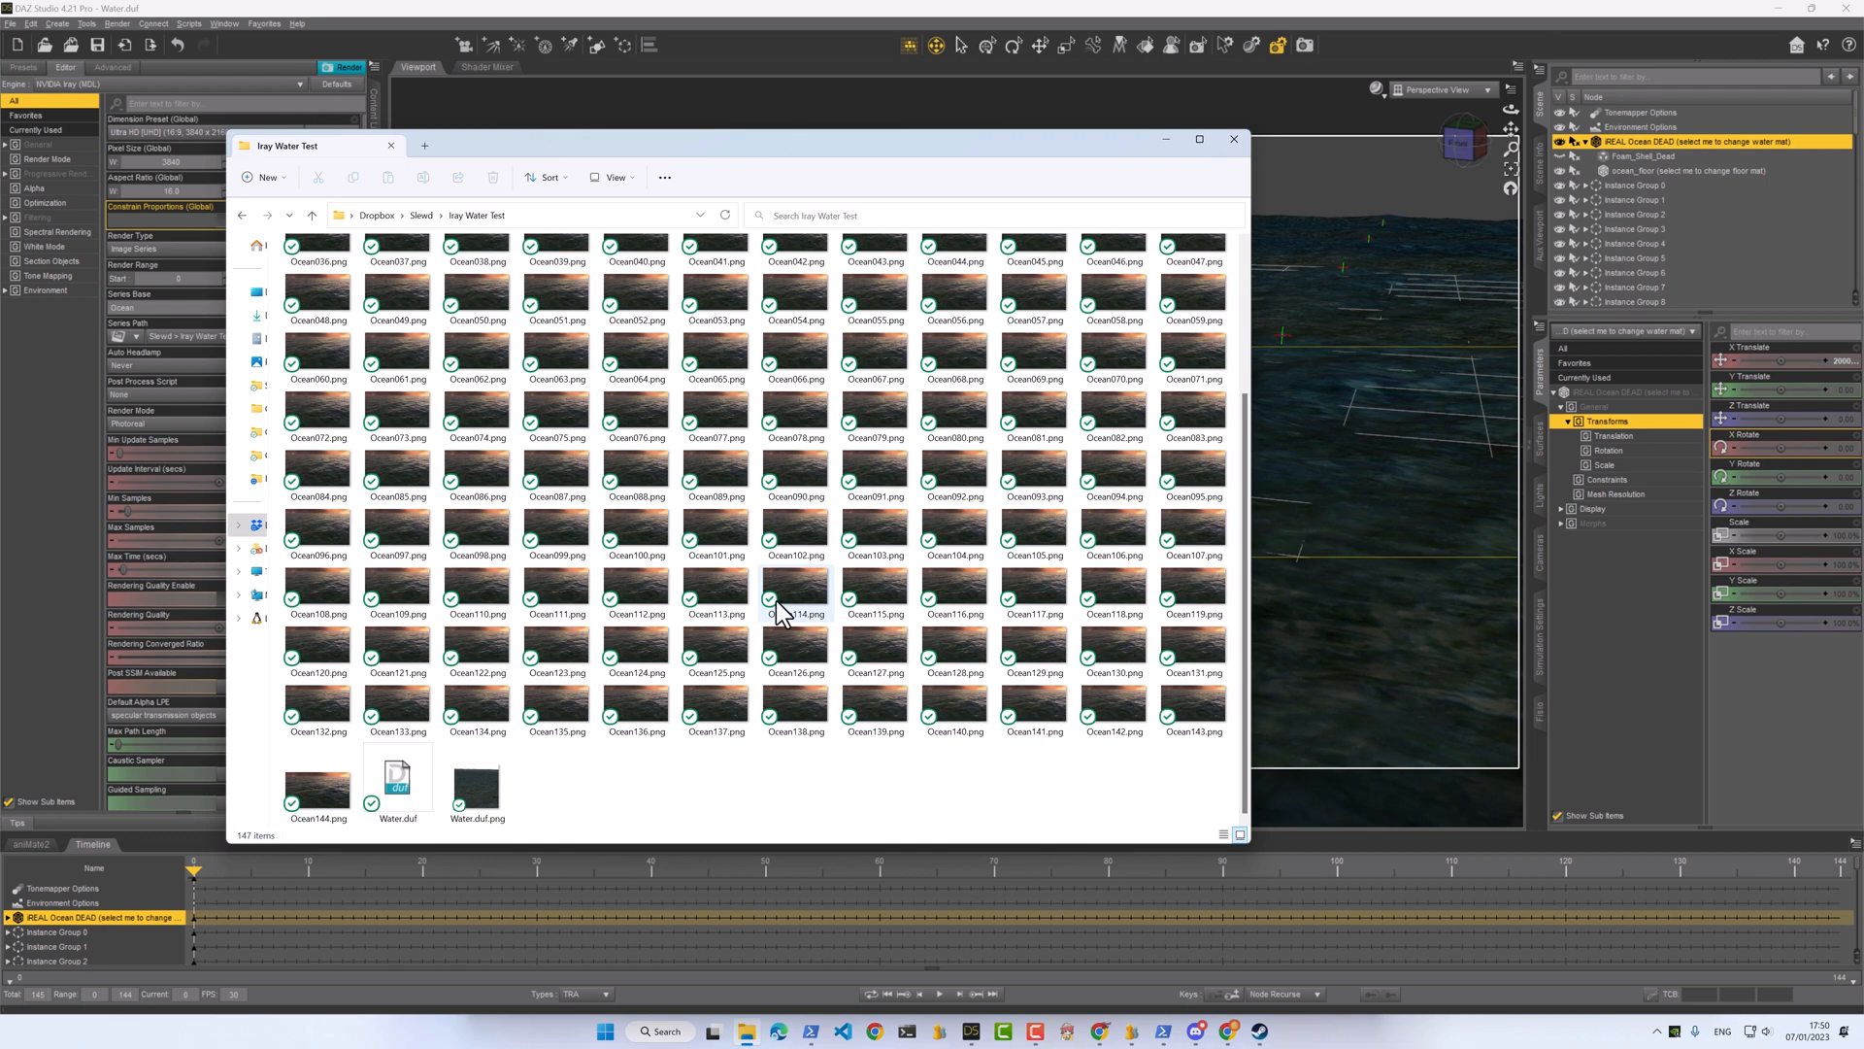
scroll(777, 603, "up", 3)
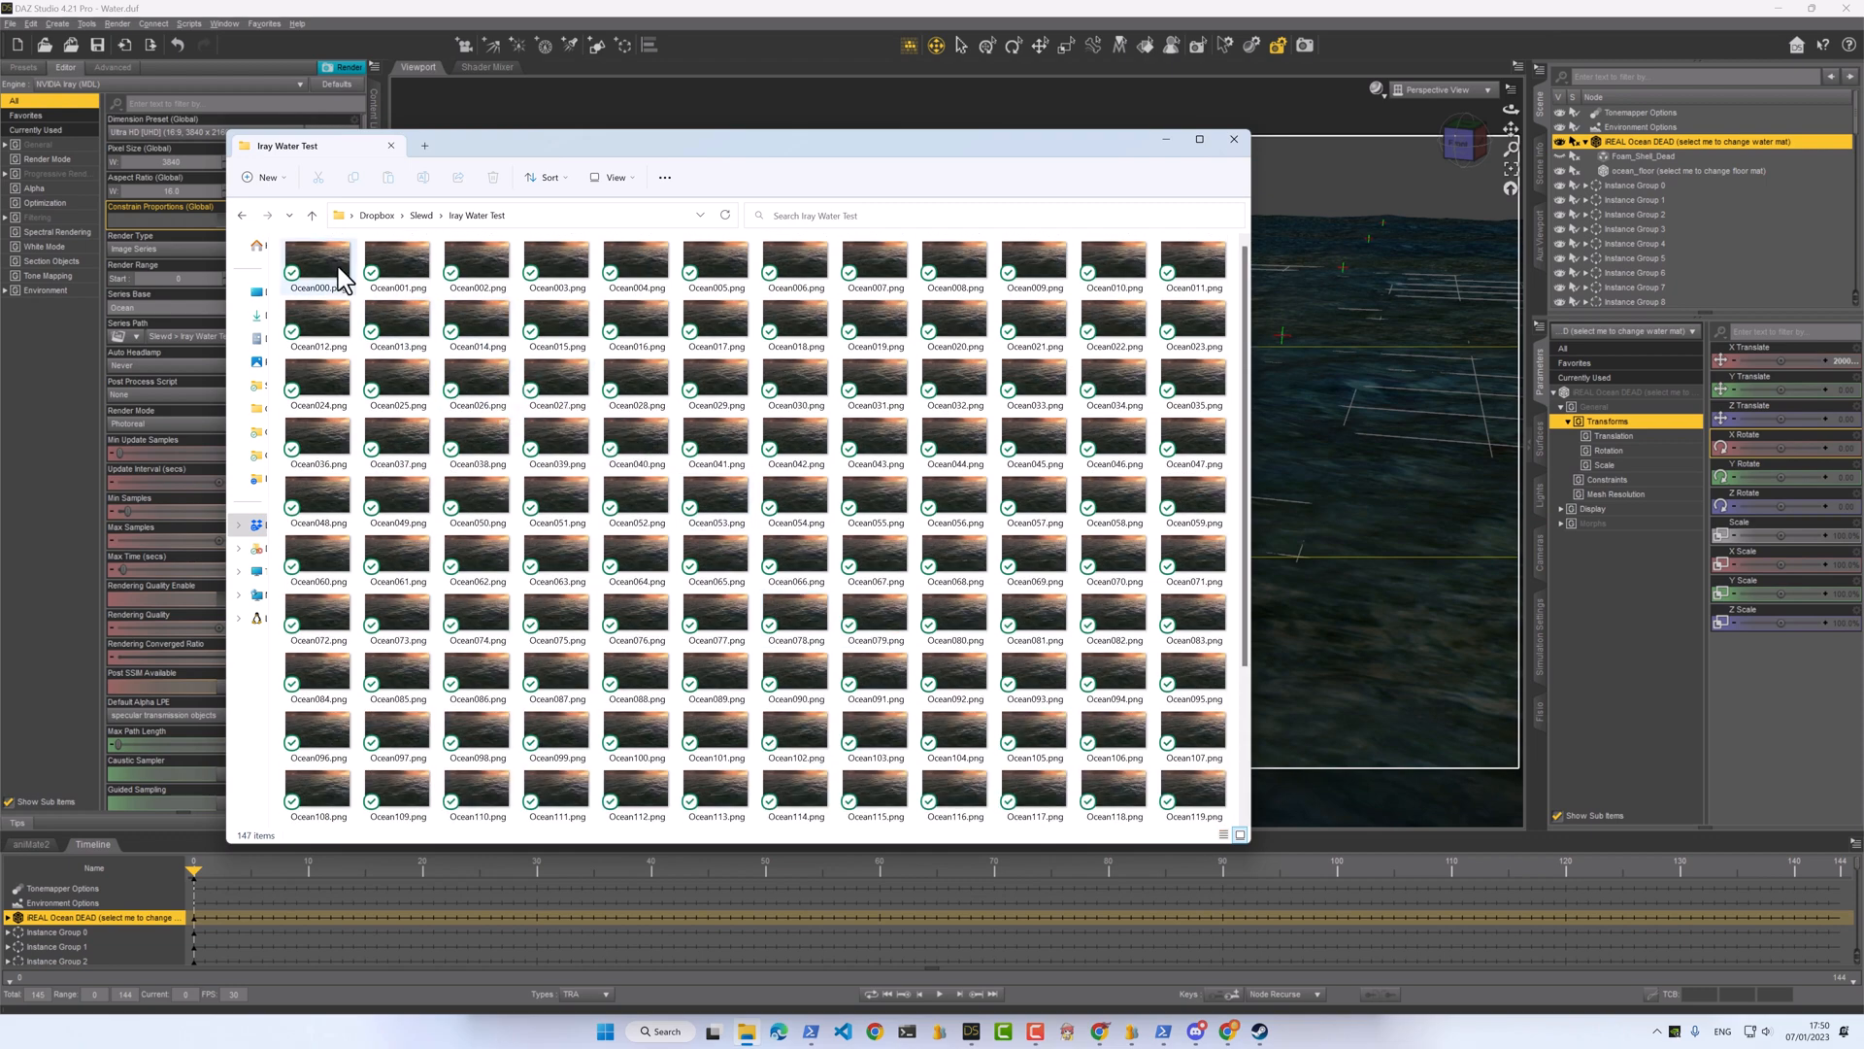
- View the rendered frames one after another in the image viewer, starting from Ocean000.png, and close the viewer
left_click(336, 265)
double_click(336, 265)
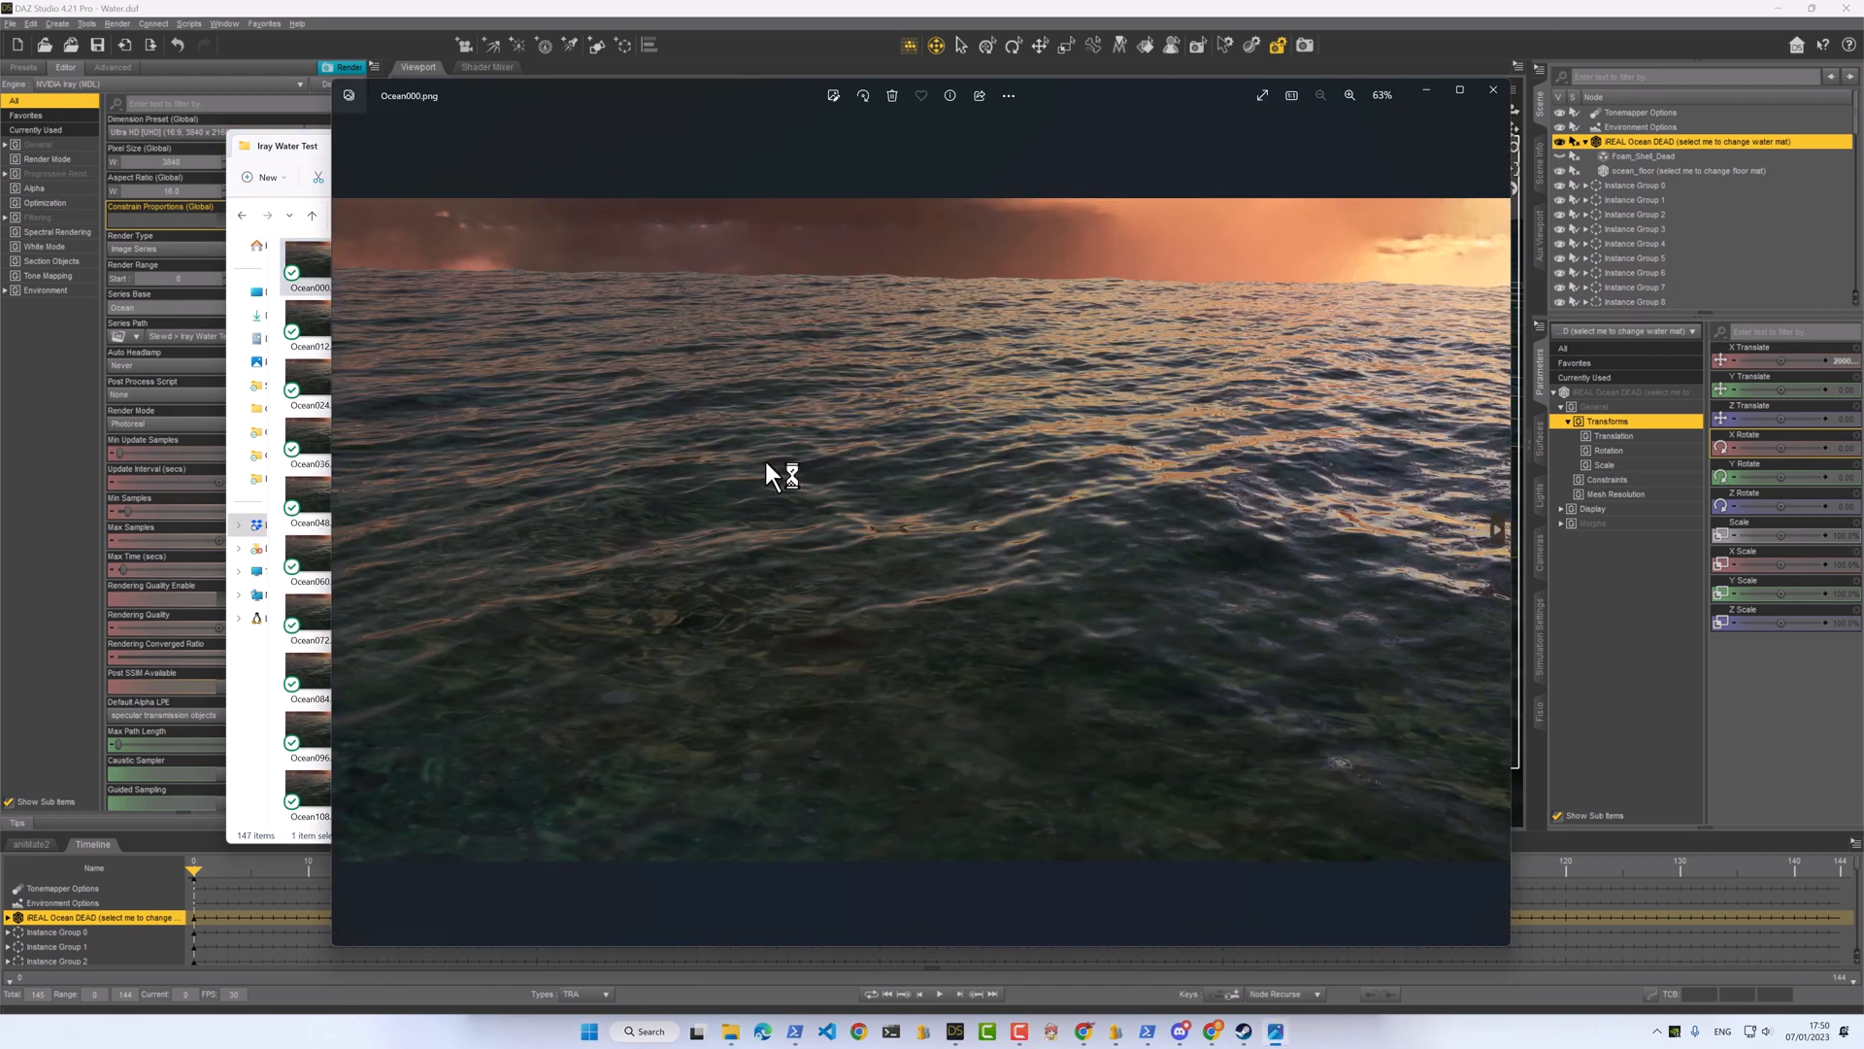
key("Right")
key("Right")
key("Right")
key("Right")
key("Right")
key("Right")
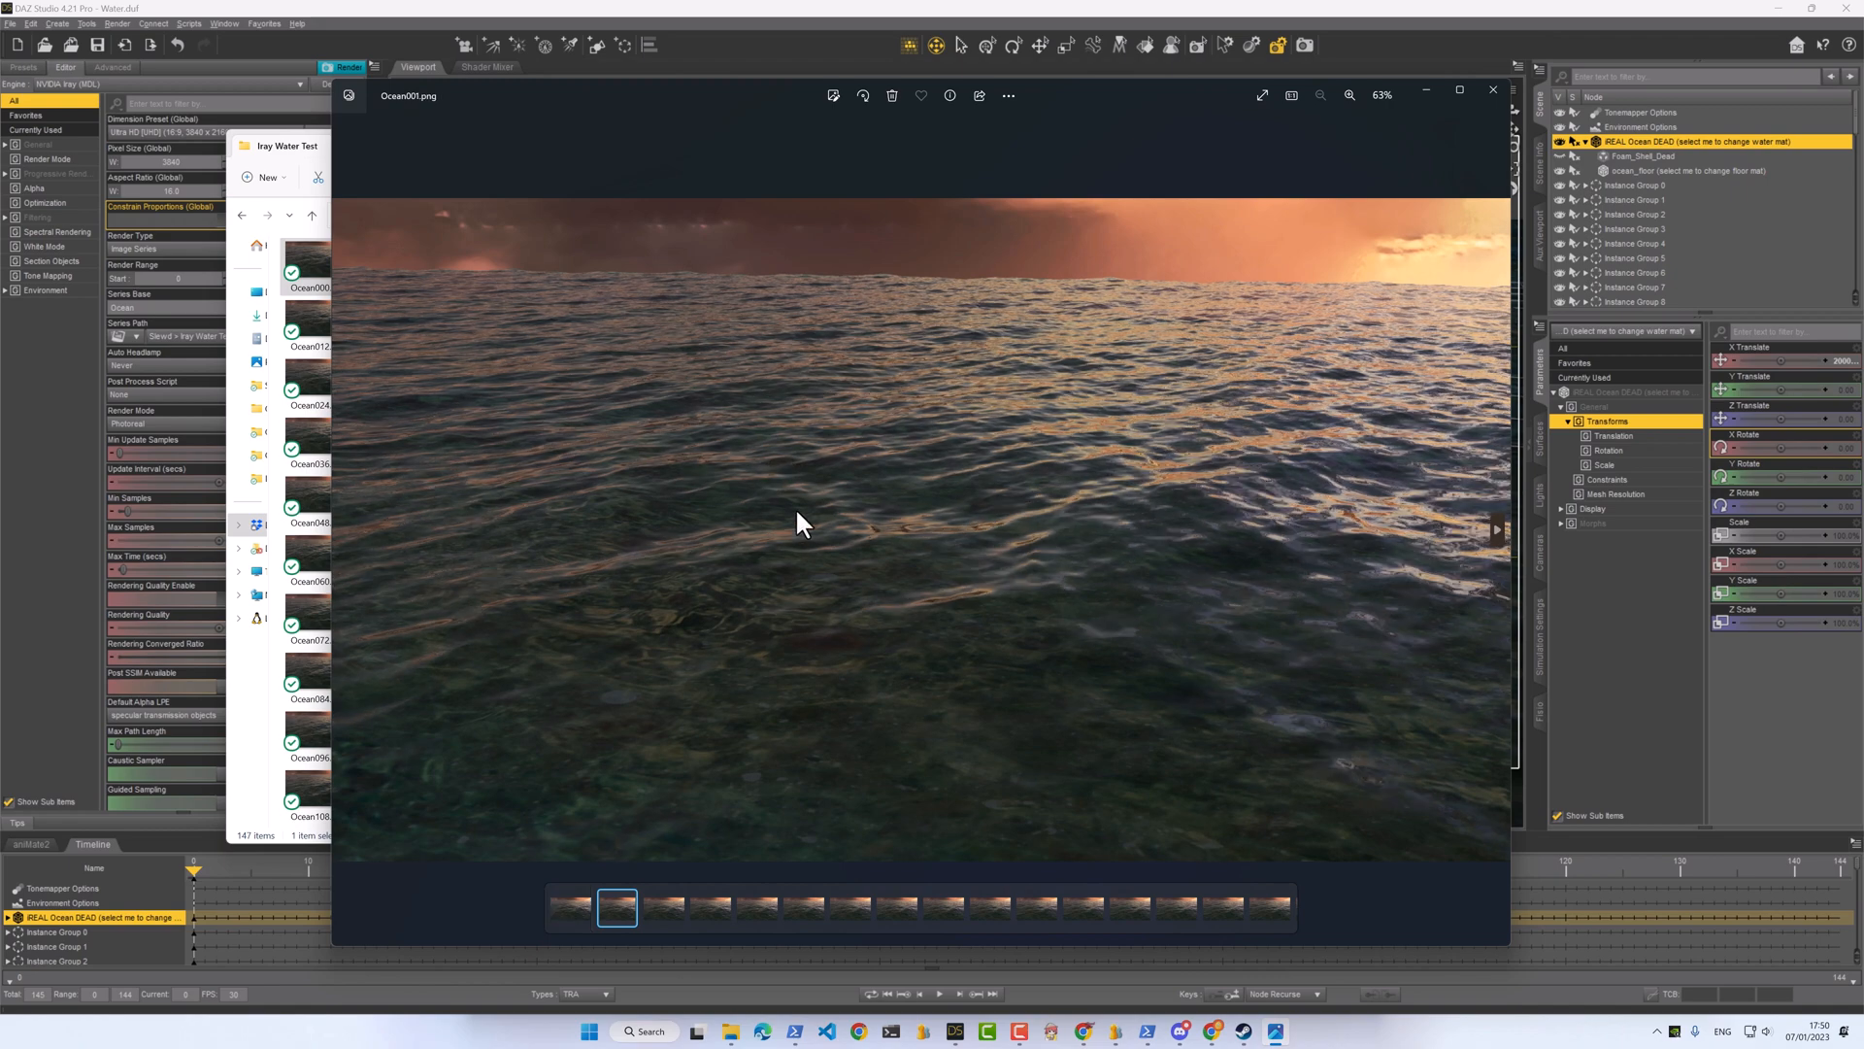
key("Right")
key("Right")
key("Right")
key("Right")
key("Right")
key("Right")
key("Right")
key("Right")
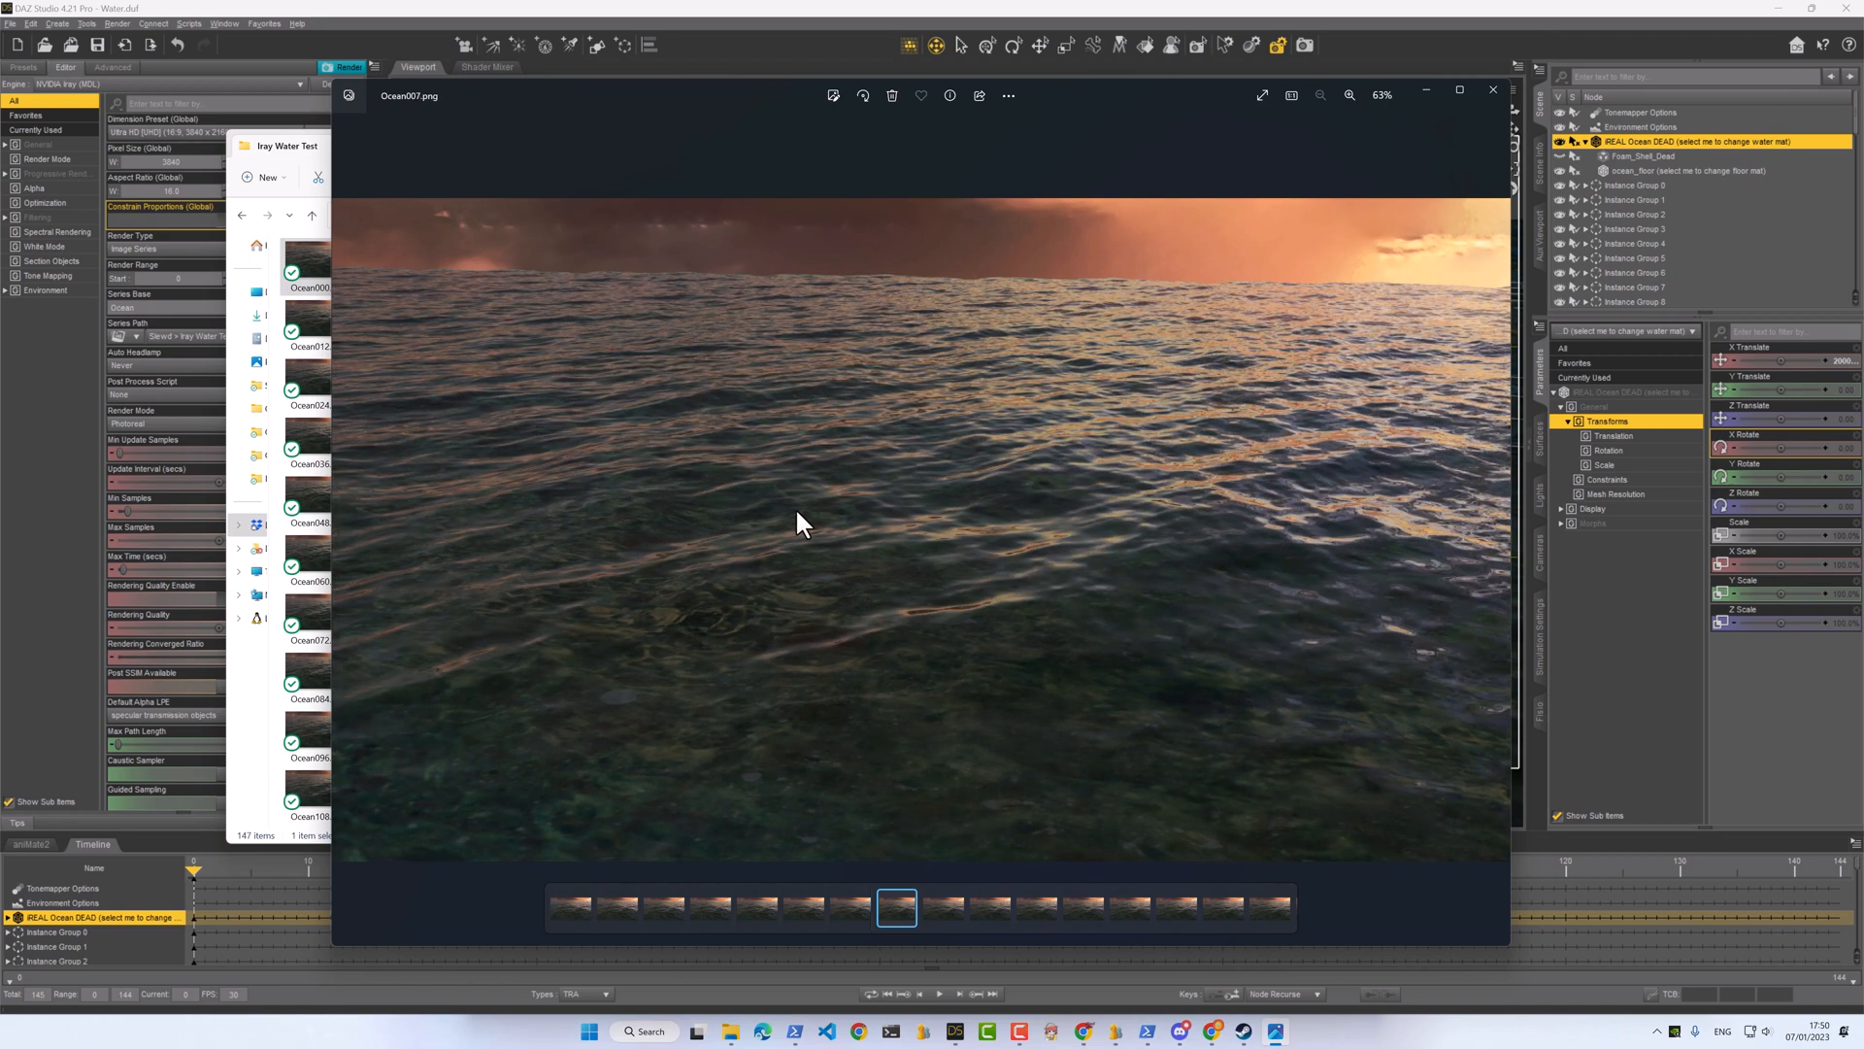
key("Right")
key("Right")
key("Right")
key("Right")
key("Right")
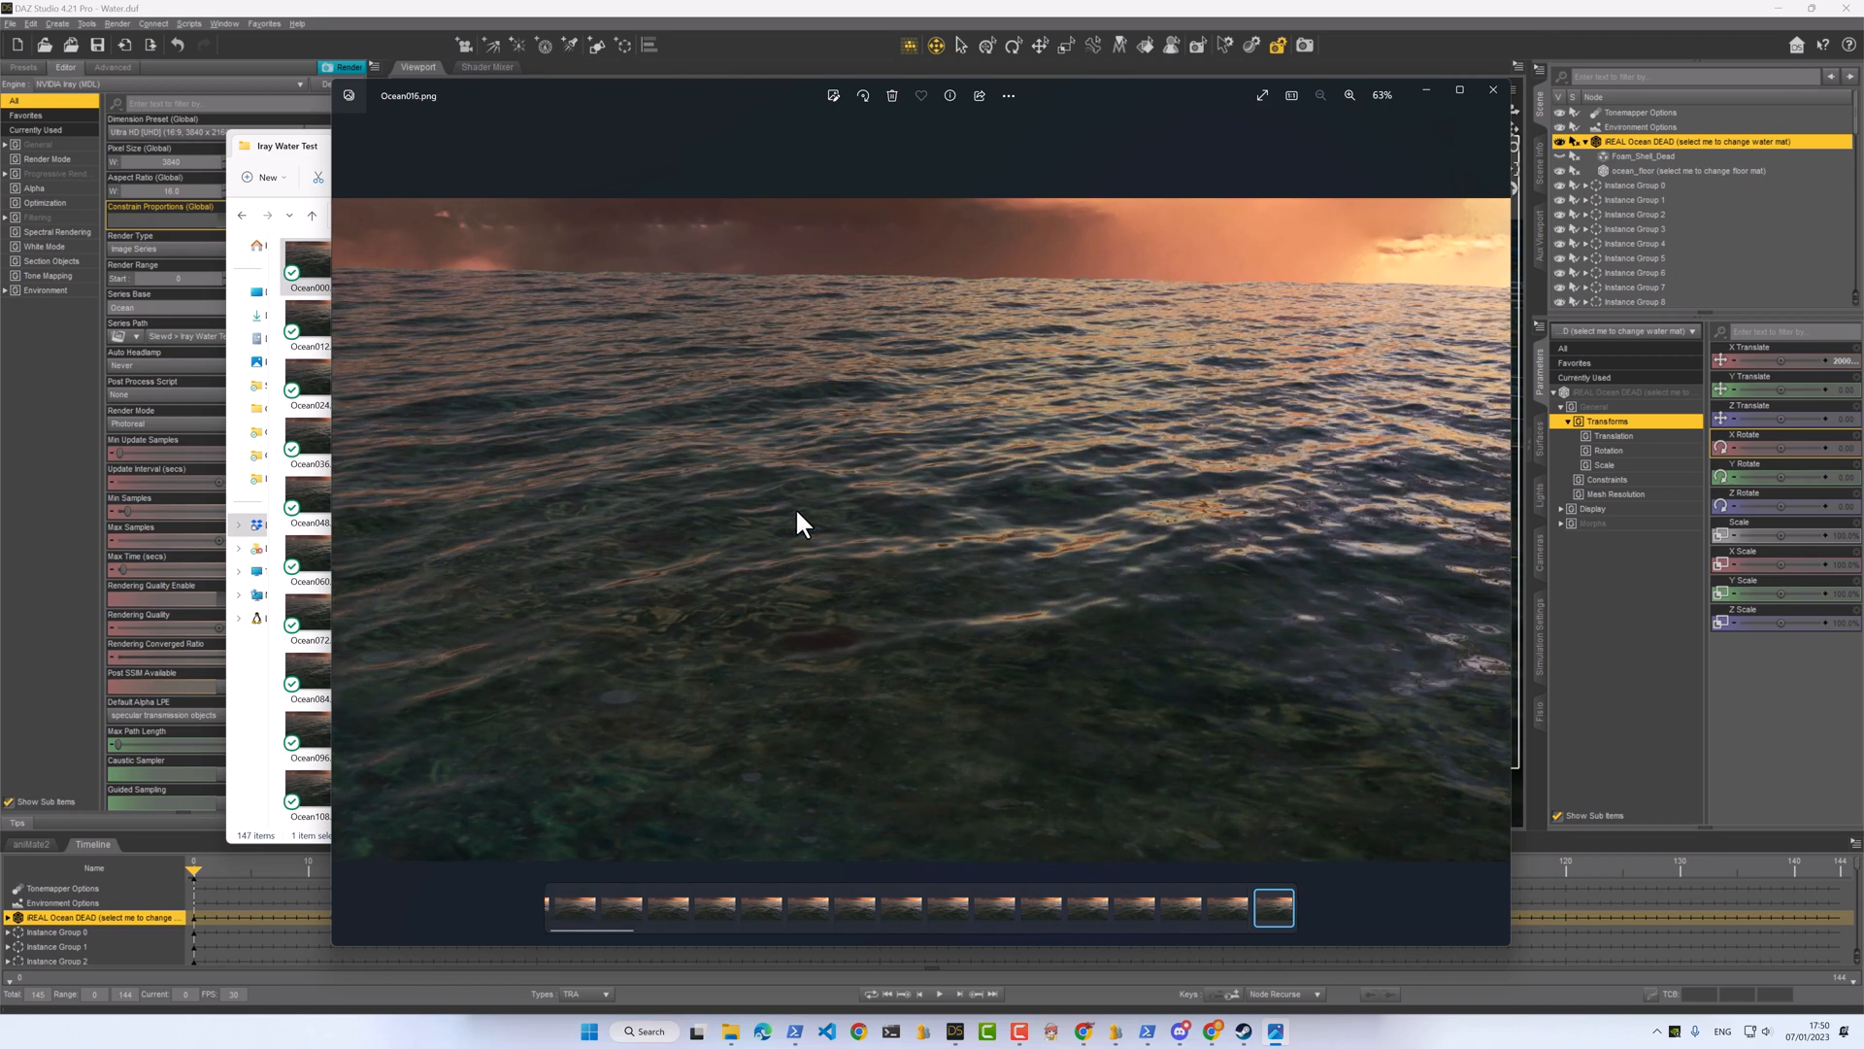
key("Right")
key("Right")
key("Right")
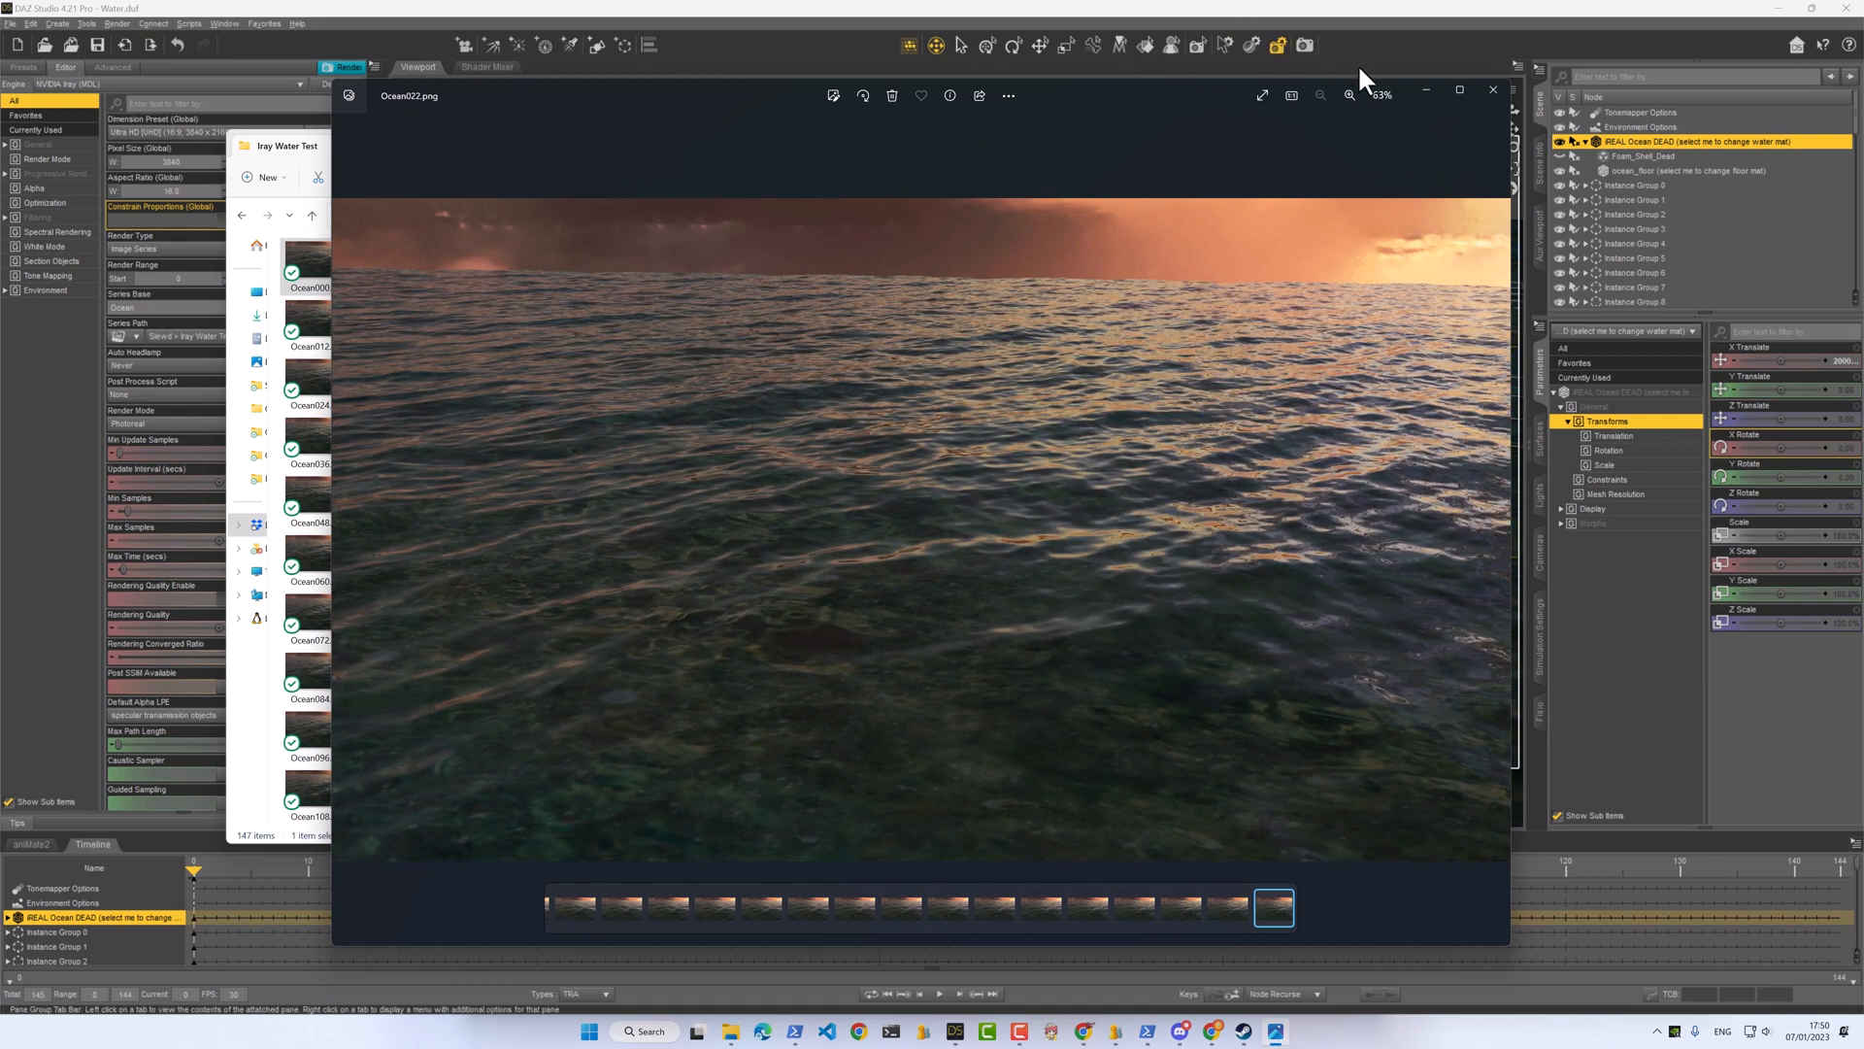
left_click(1501, 93)
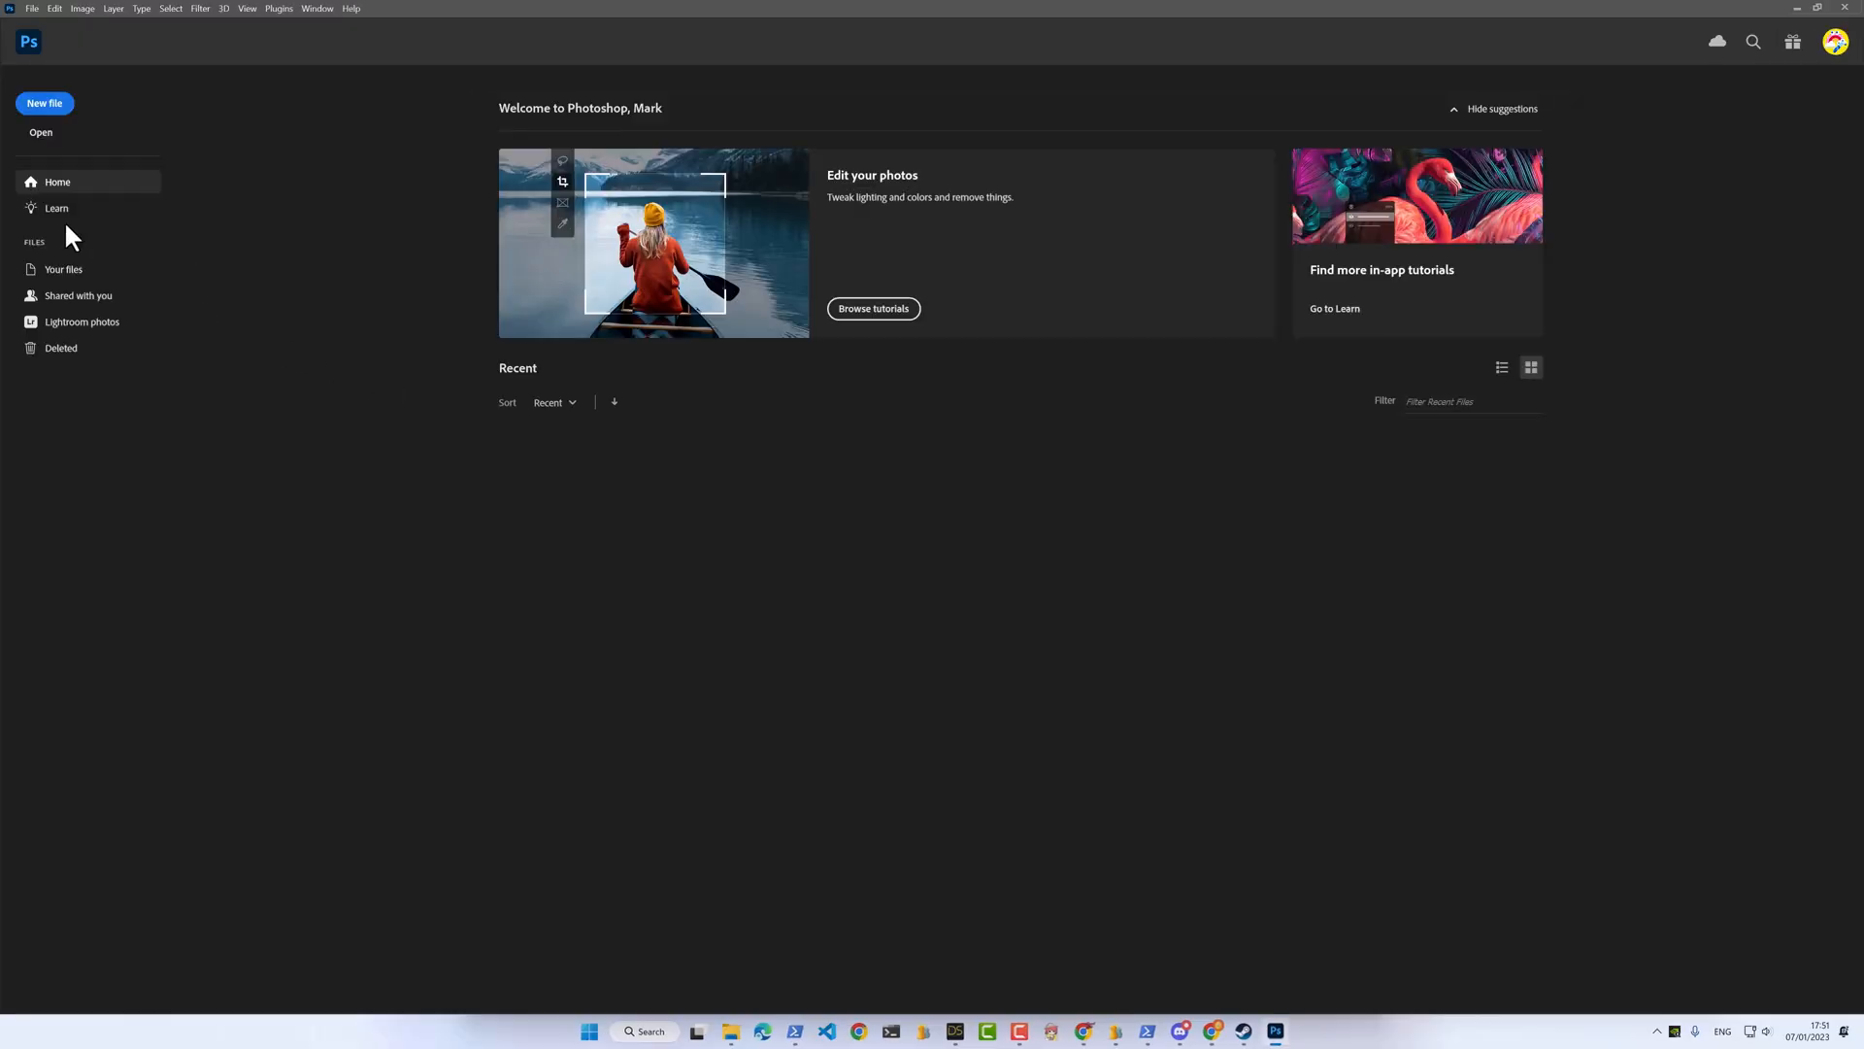
- Switch to Photoshop and open Ocean000.png as an image sequence at a frame rate of 30 fps
left_click(41, 130)
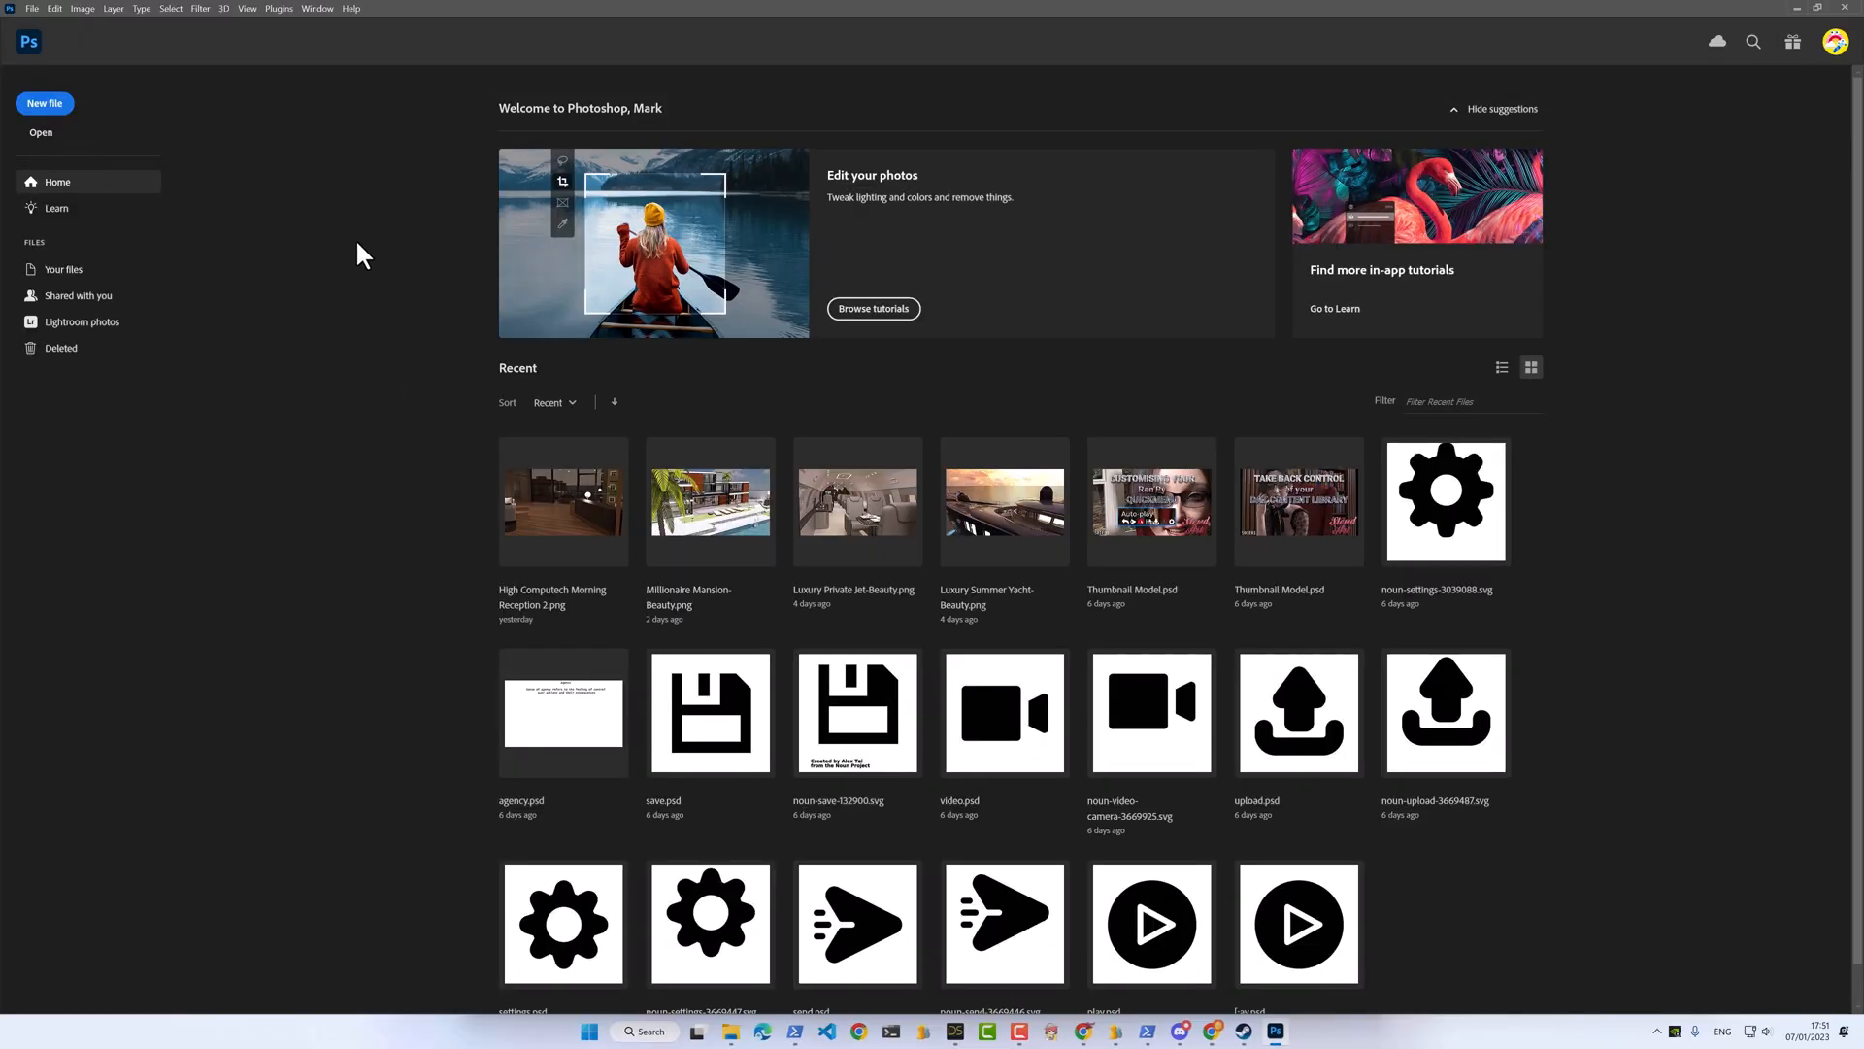
left_click(168, 159)
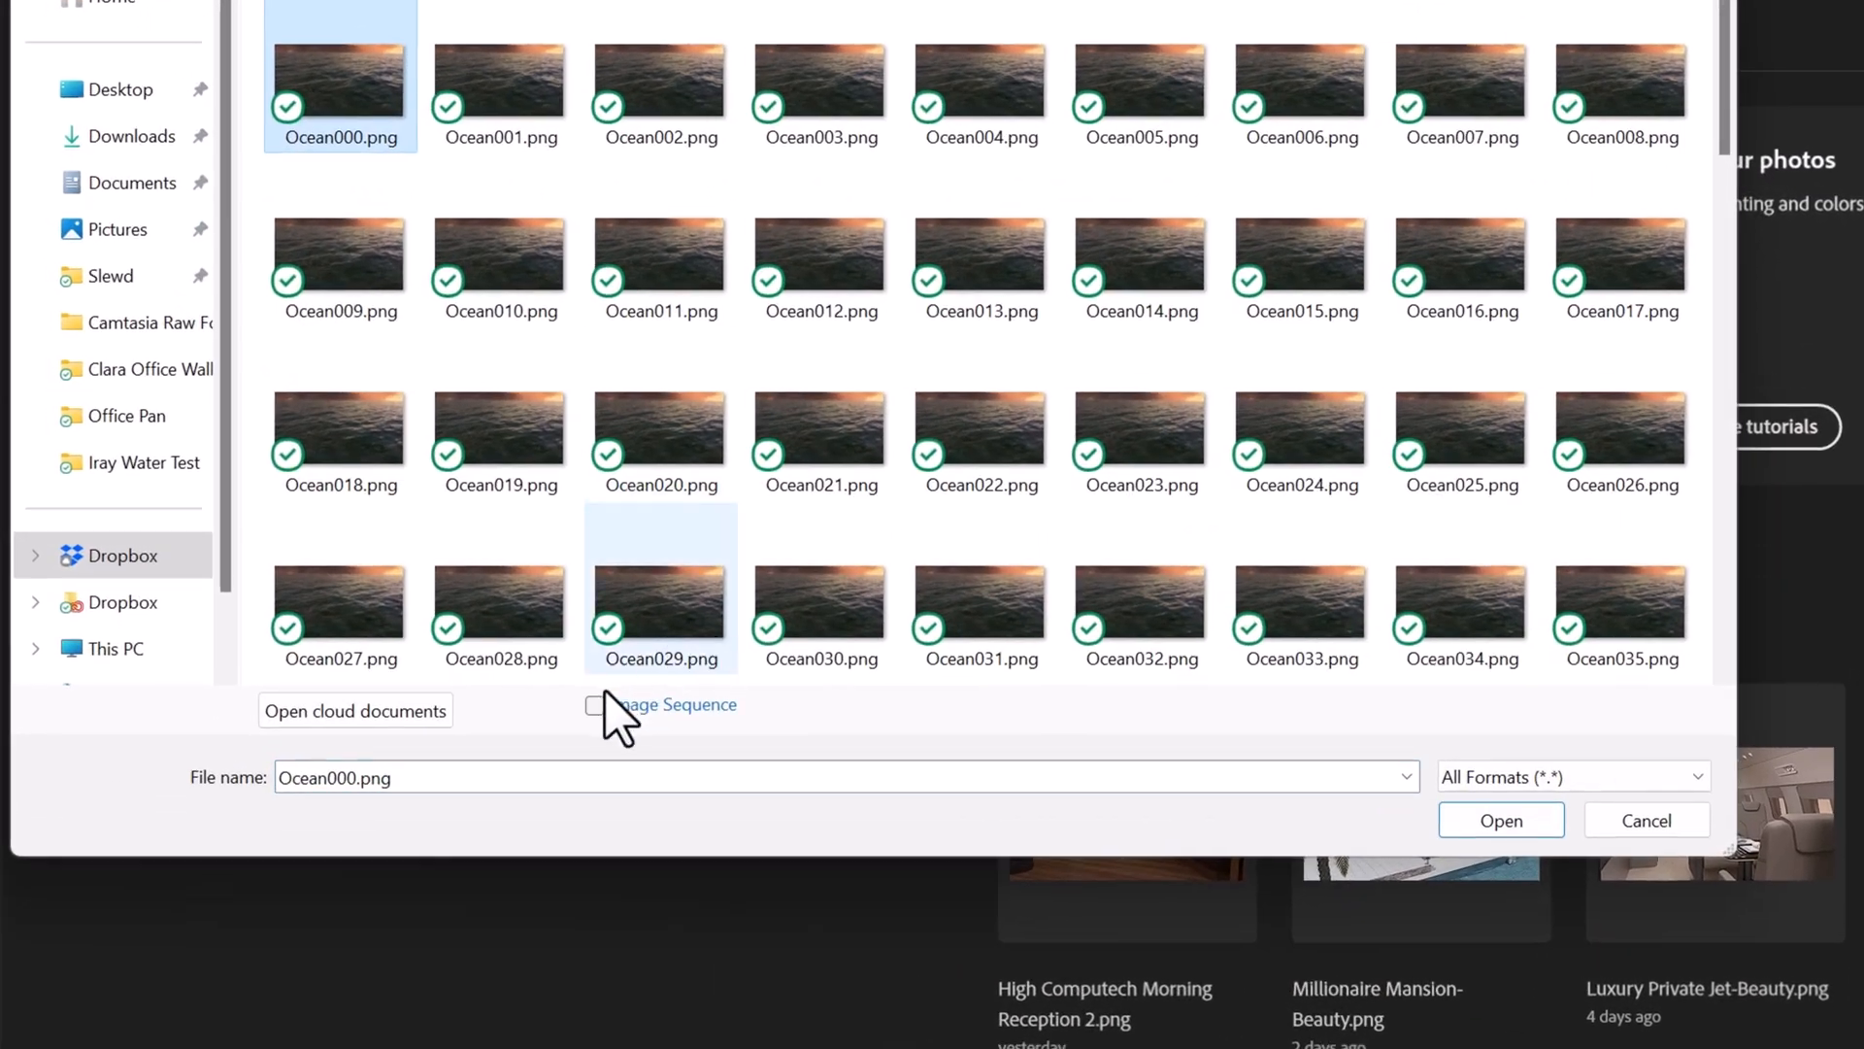
left_click(595, 706)
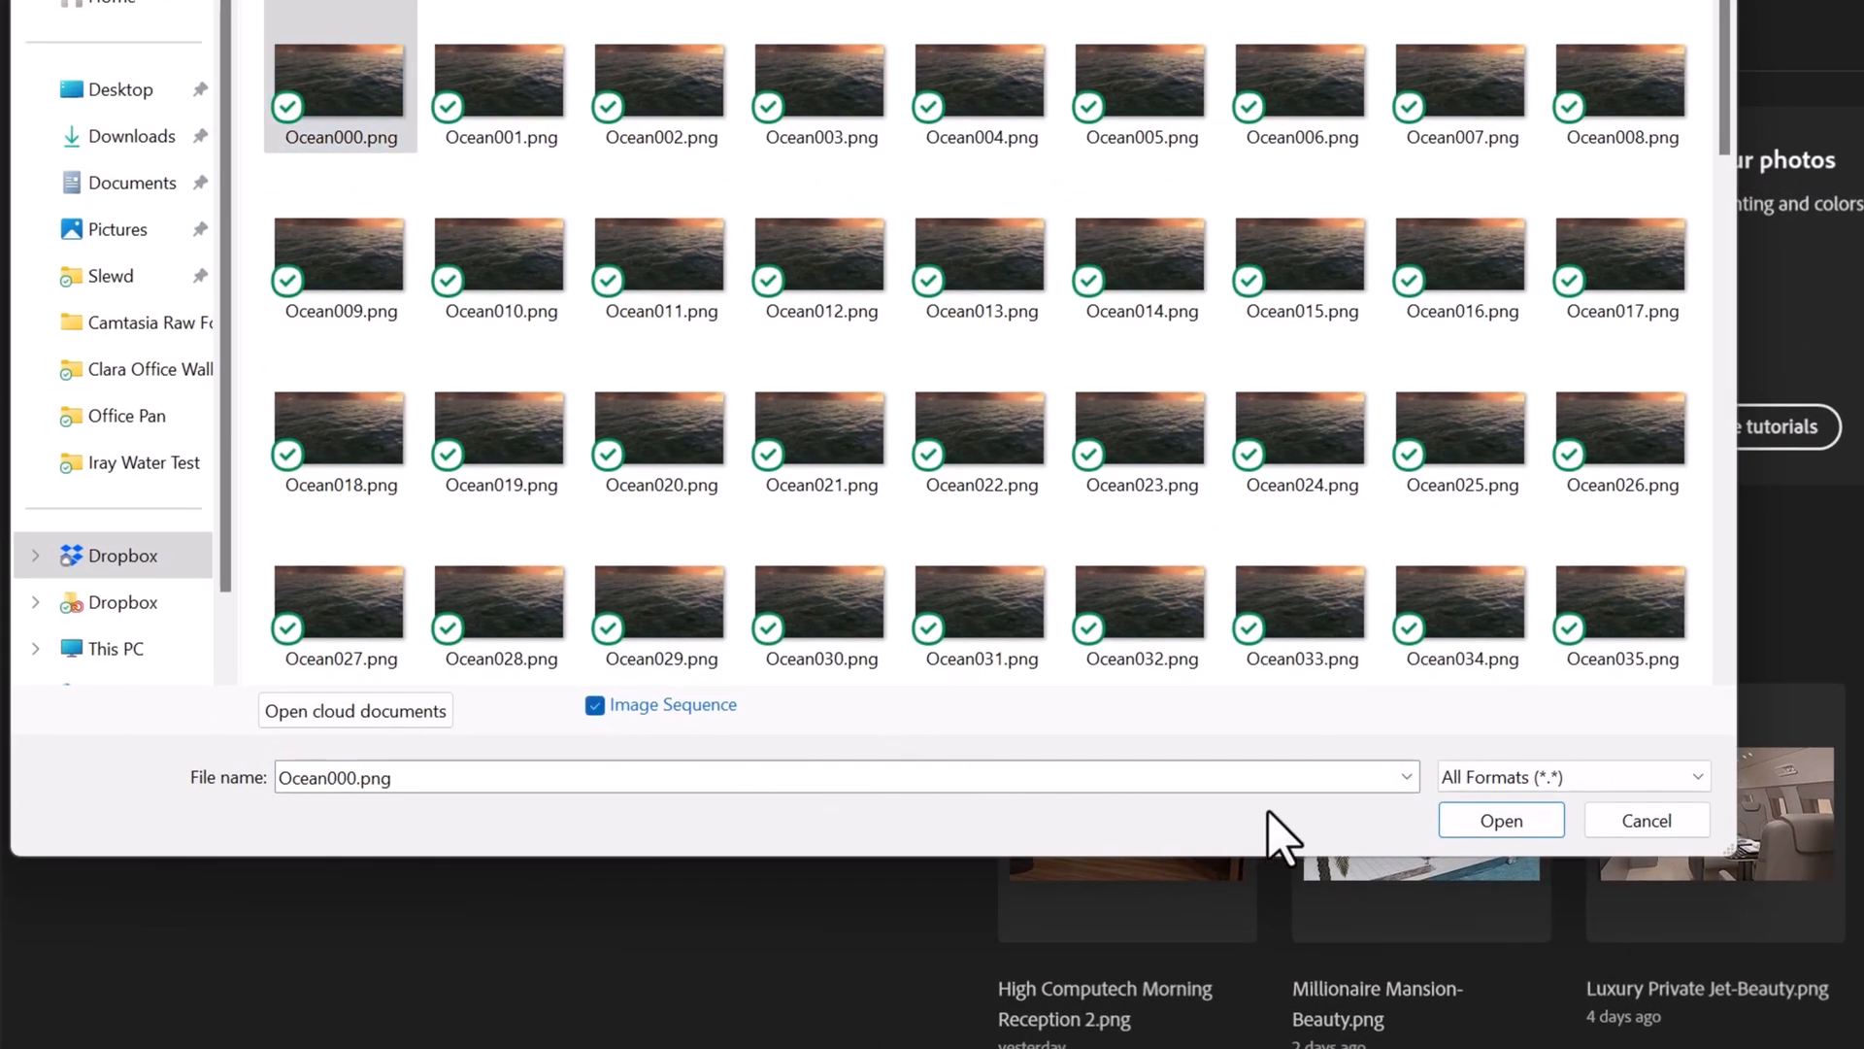
left_click(1447, 823)
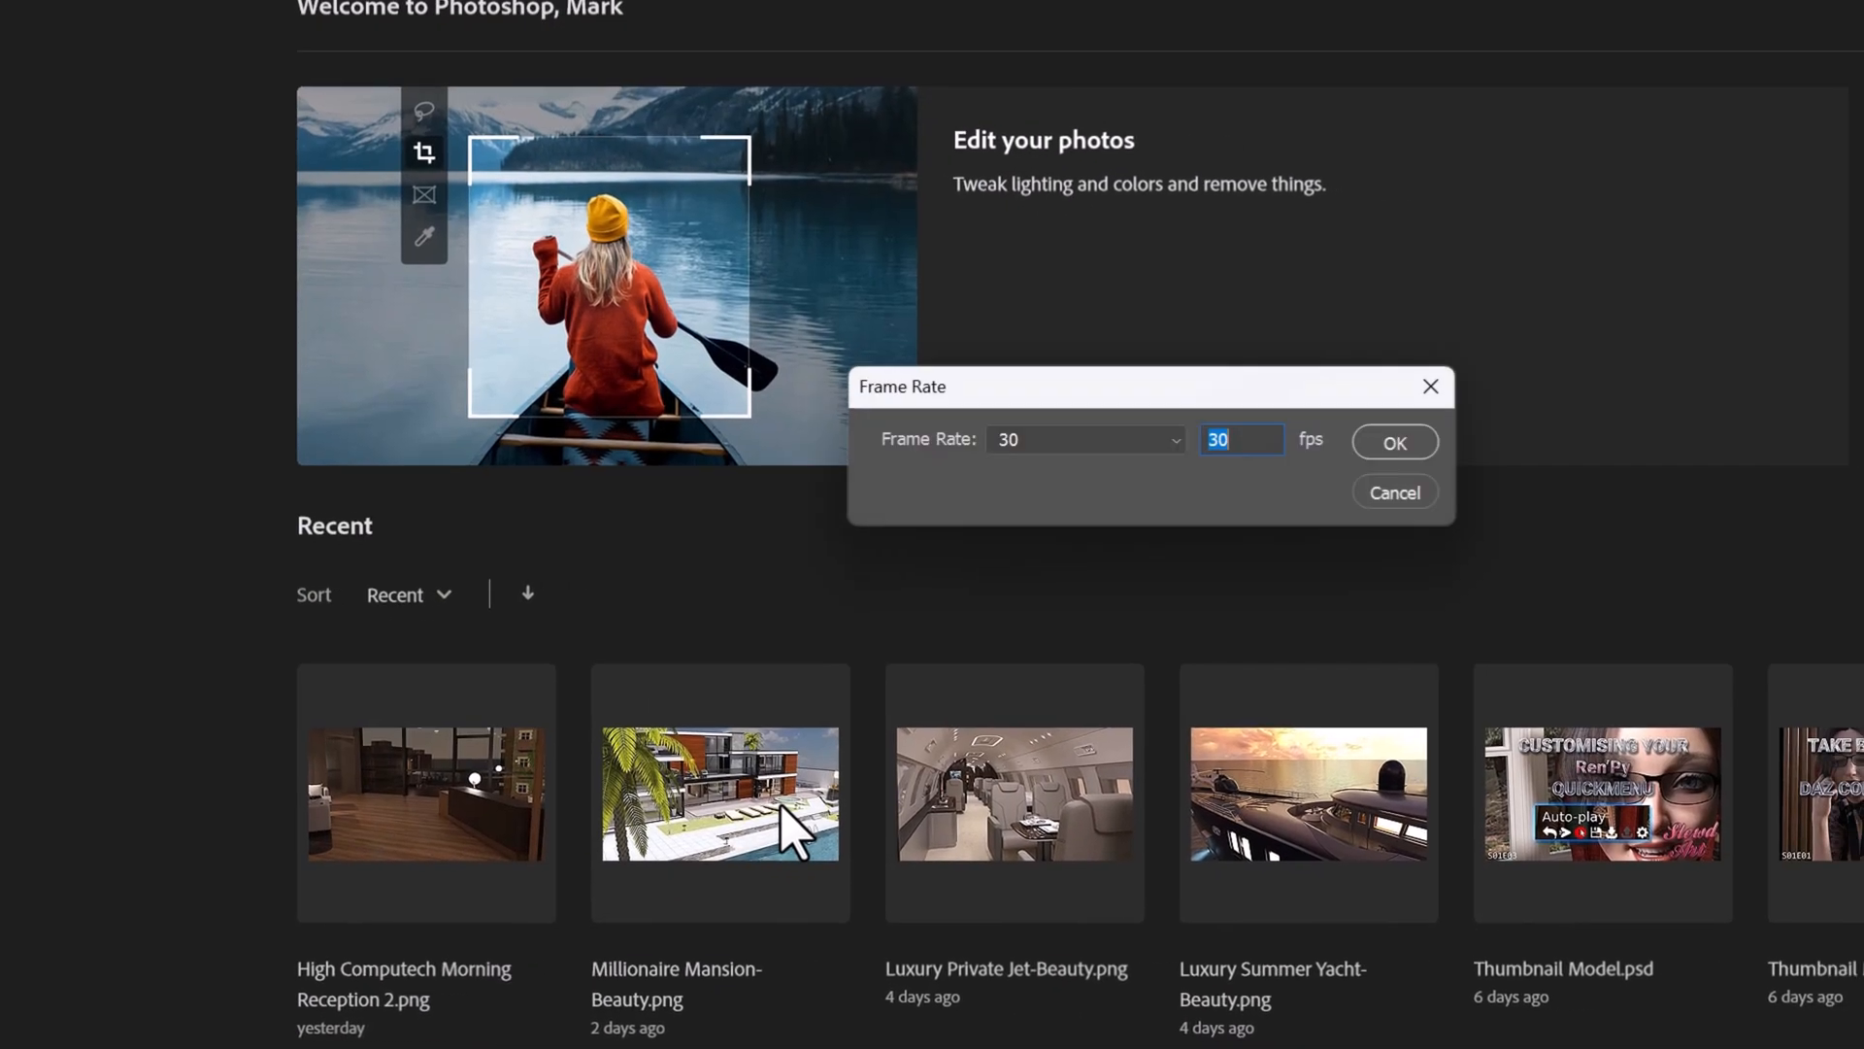
left_click(1395, 443)
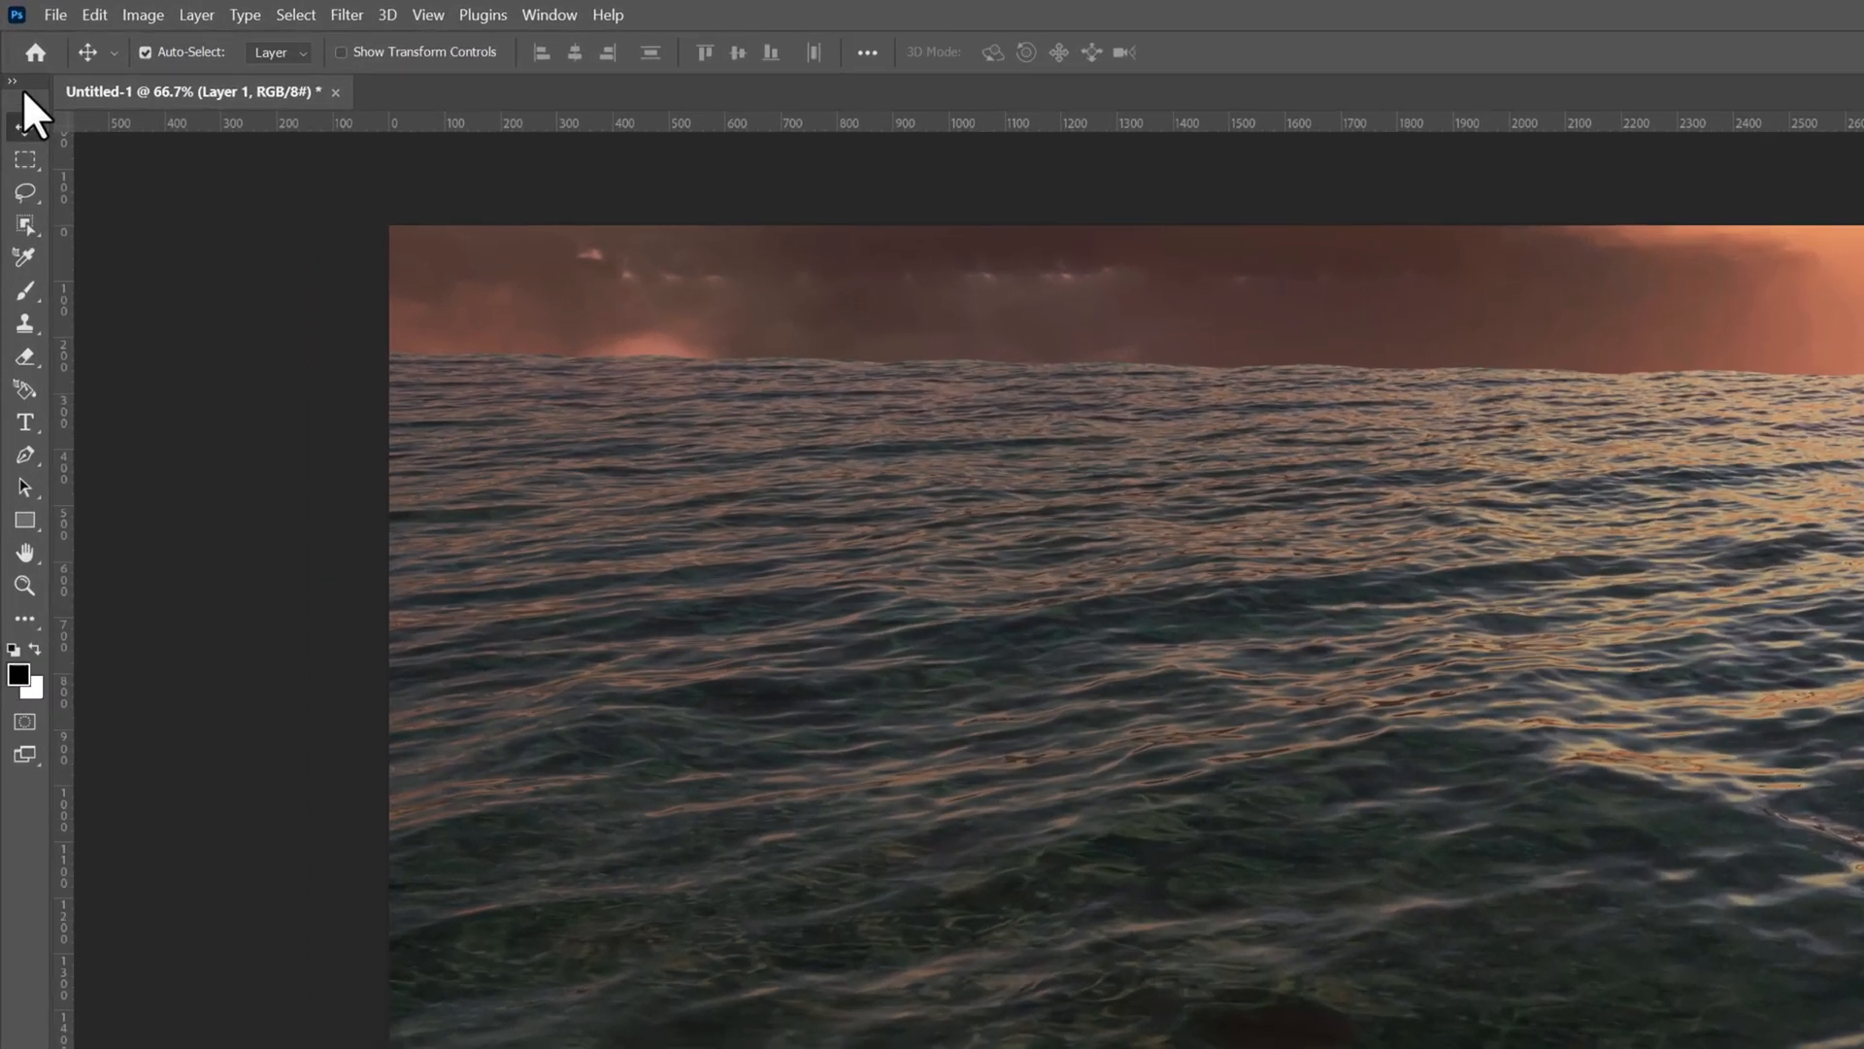
- Render all frames of the sequence to an H.264 video named Ocean Loop.mp4 in the Iray Water Test folder
left_click(56, 16)
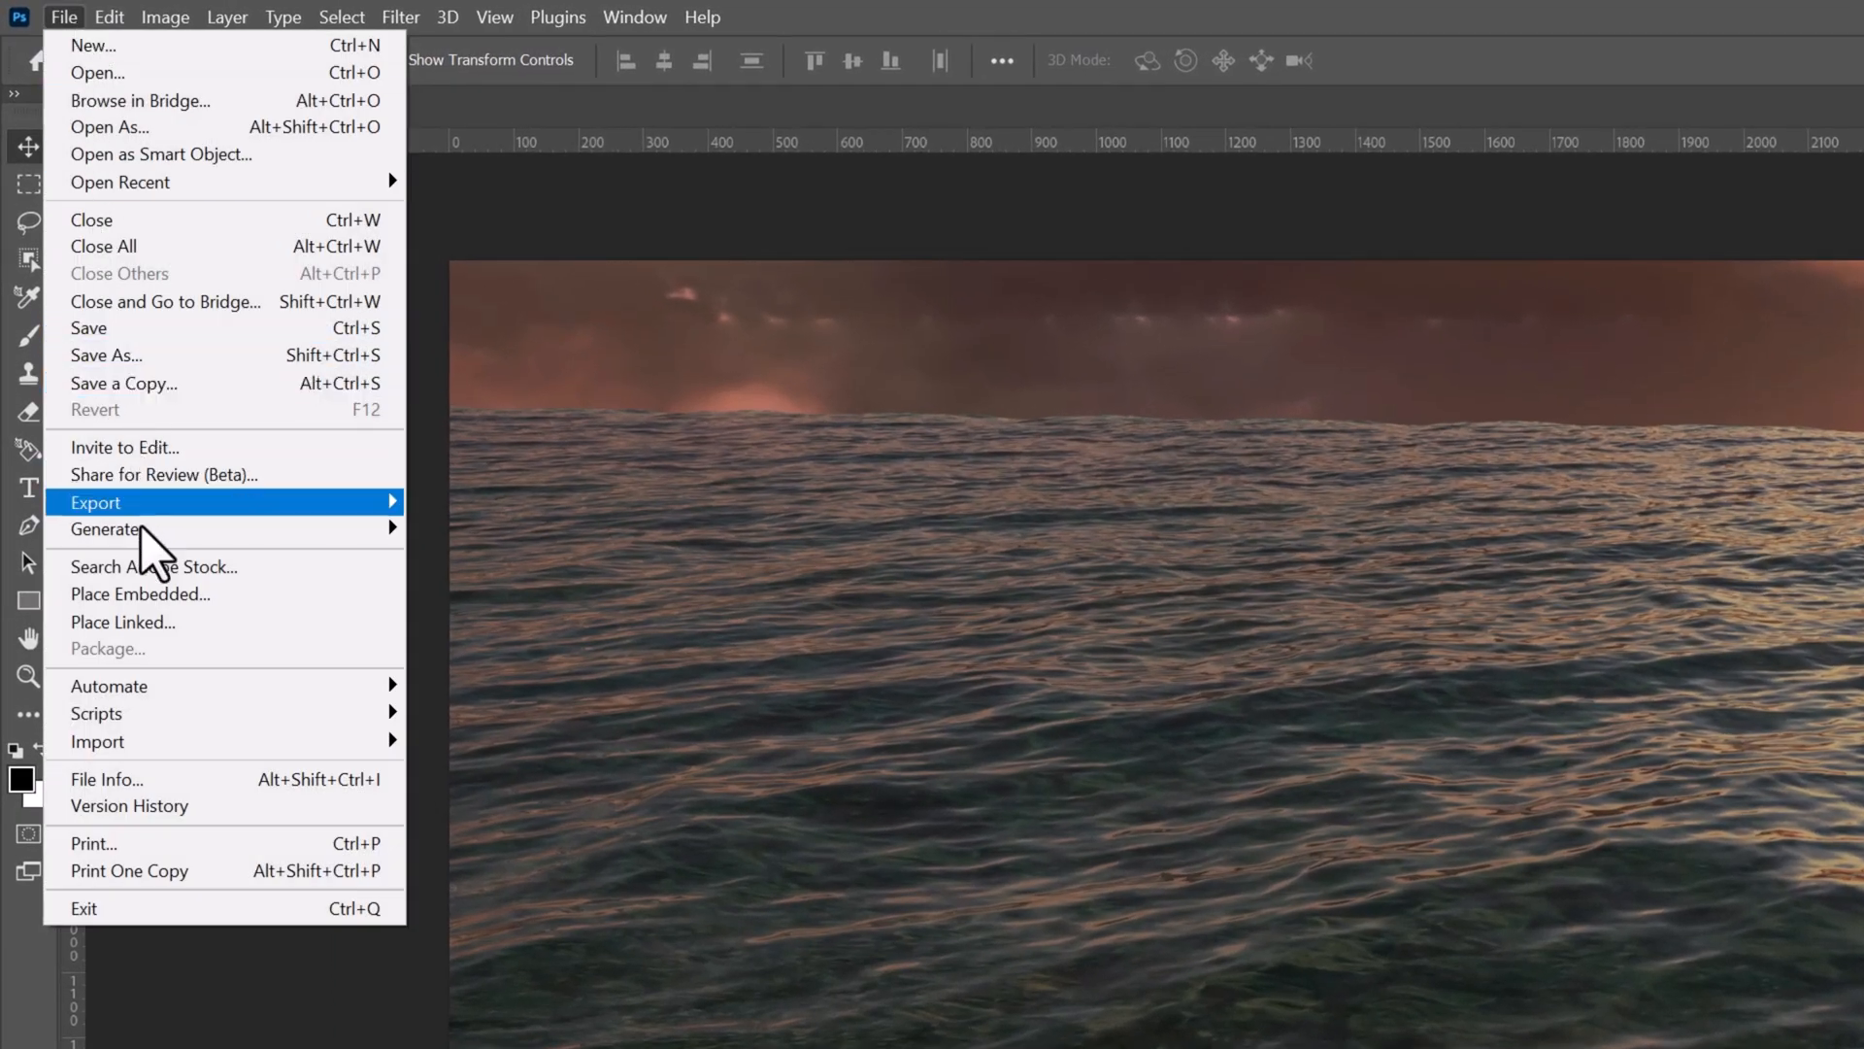
mouse_move(145, 504)
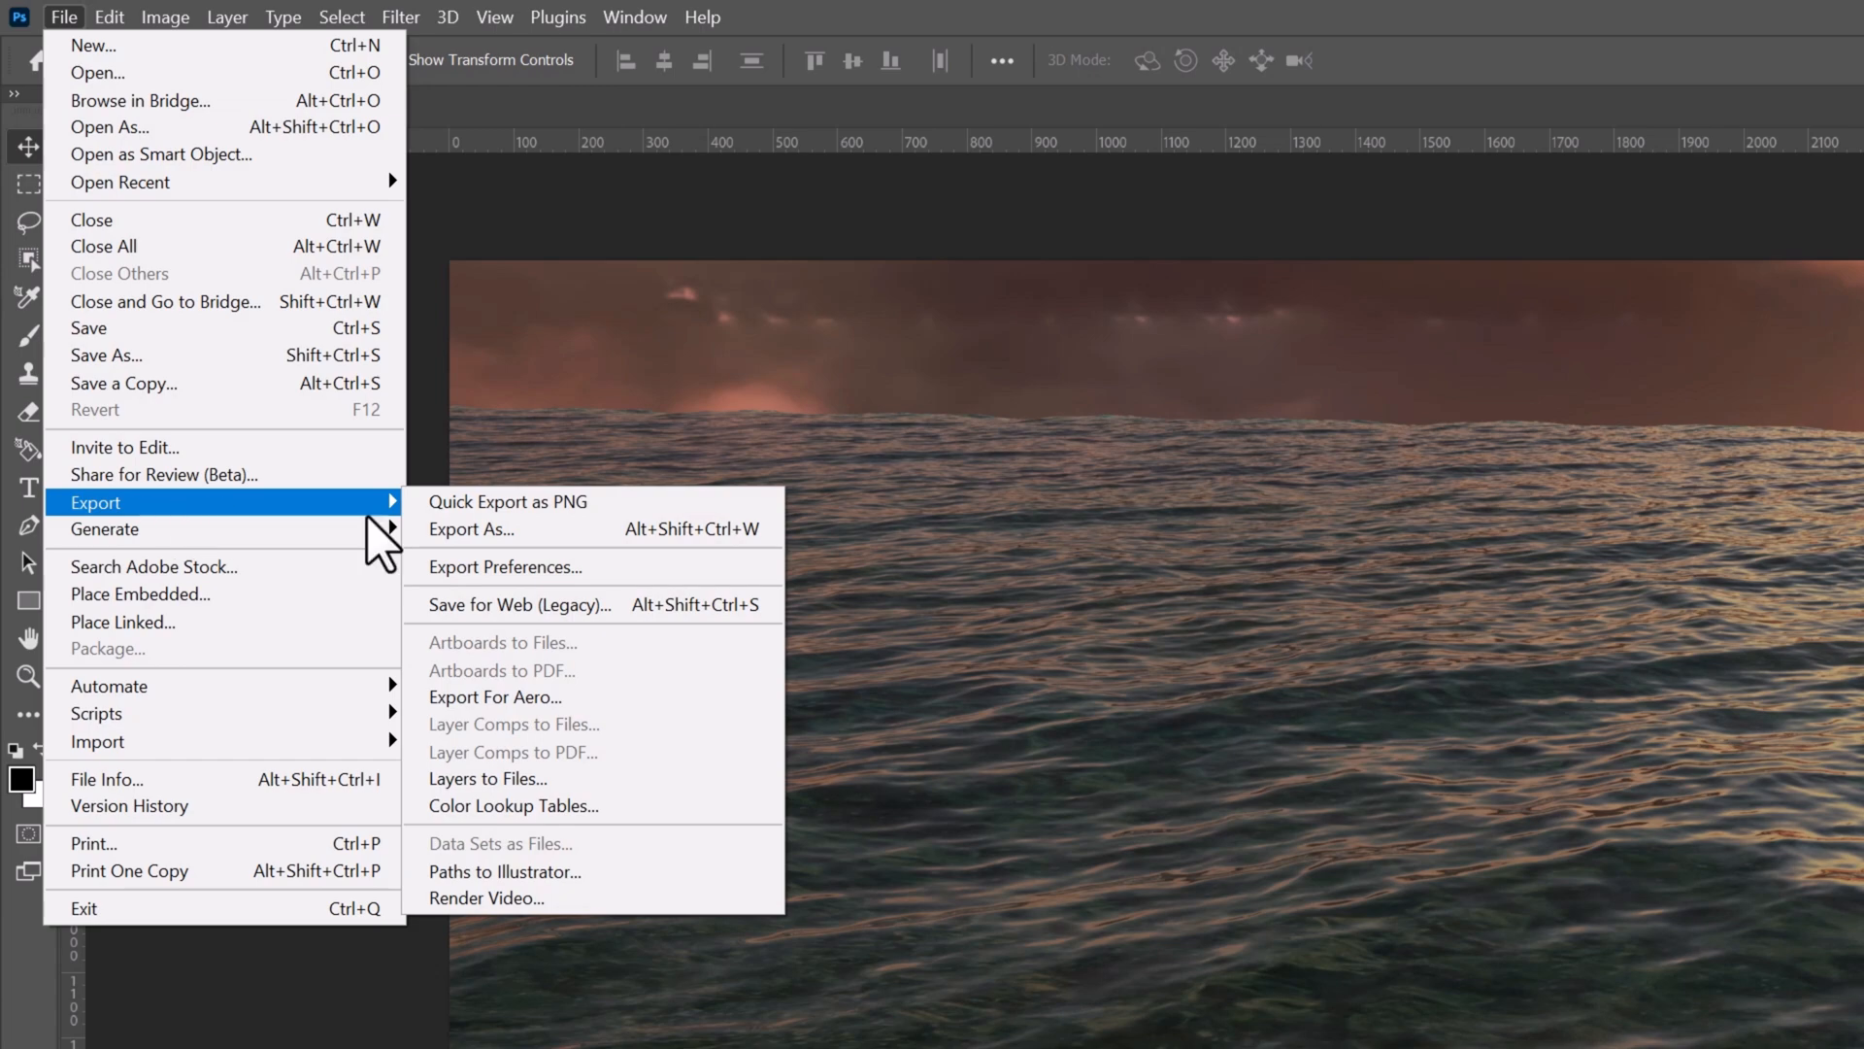
left_click(537, 900)
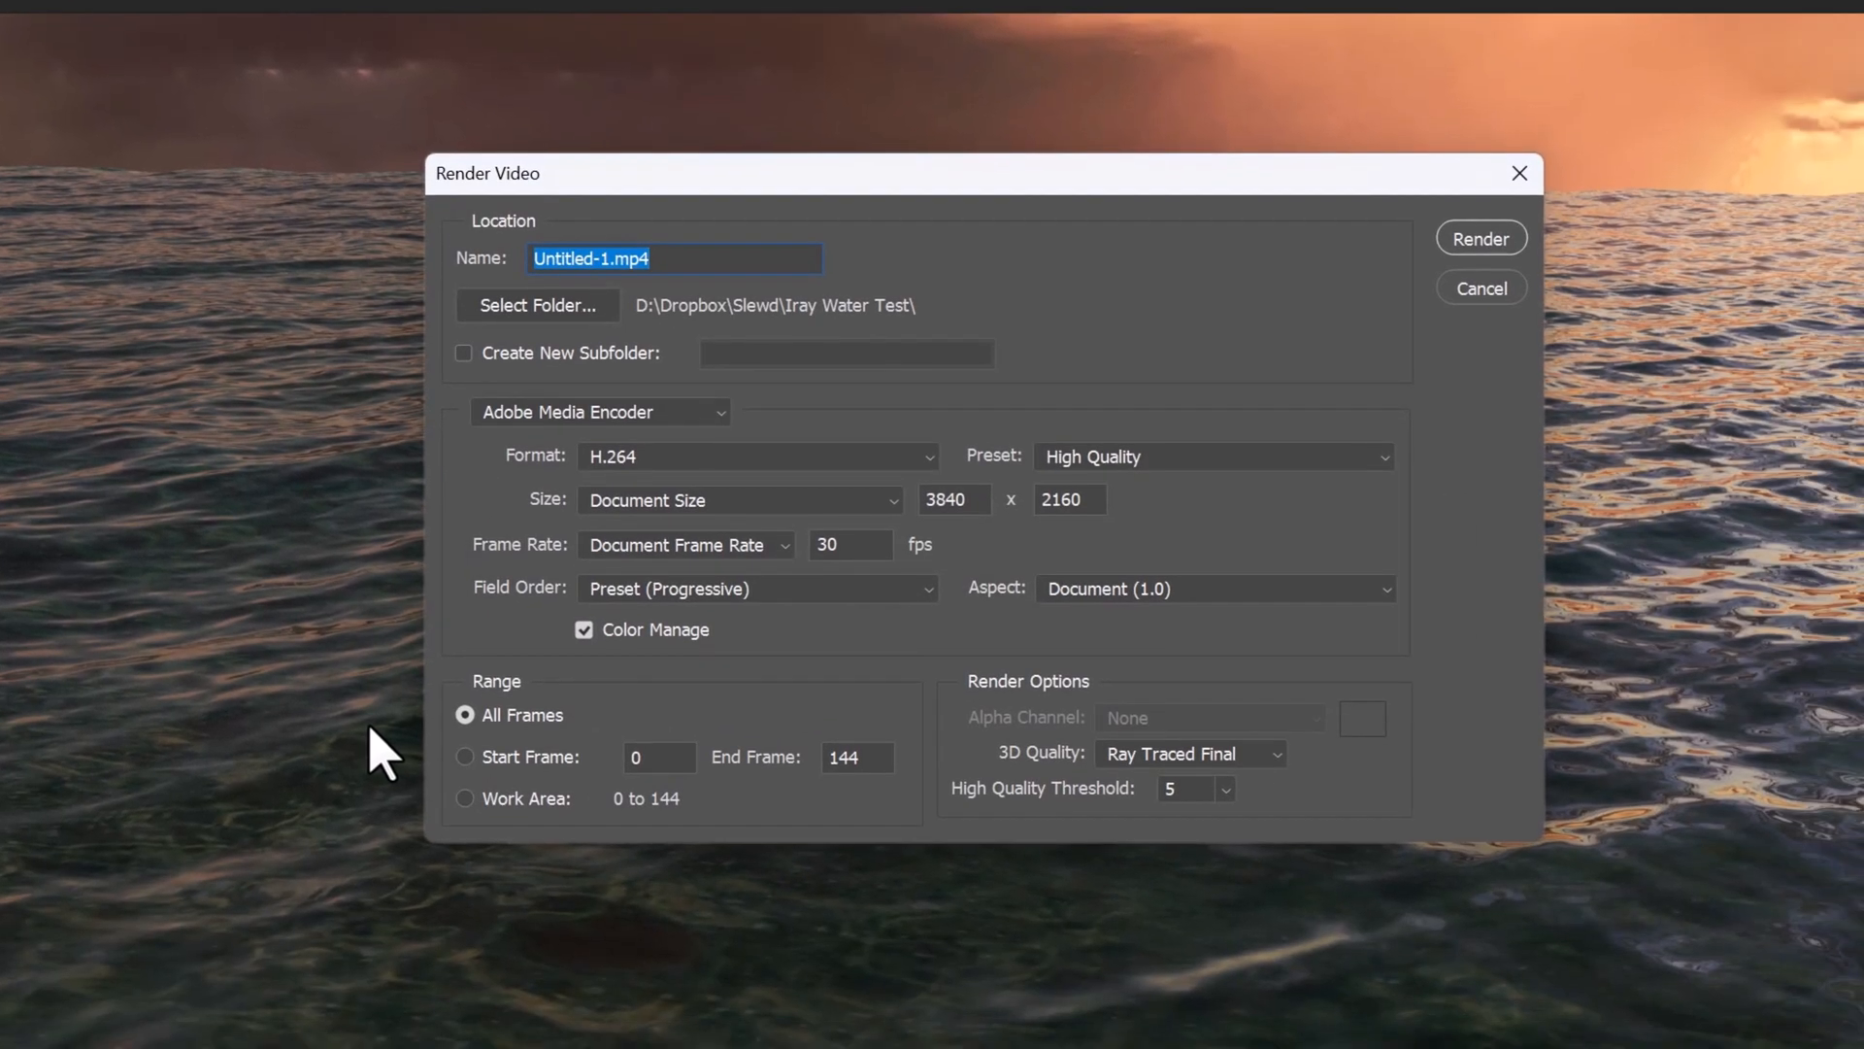
left_click(608, 259)
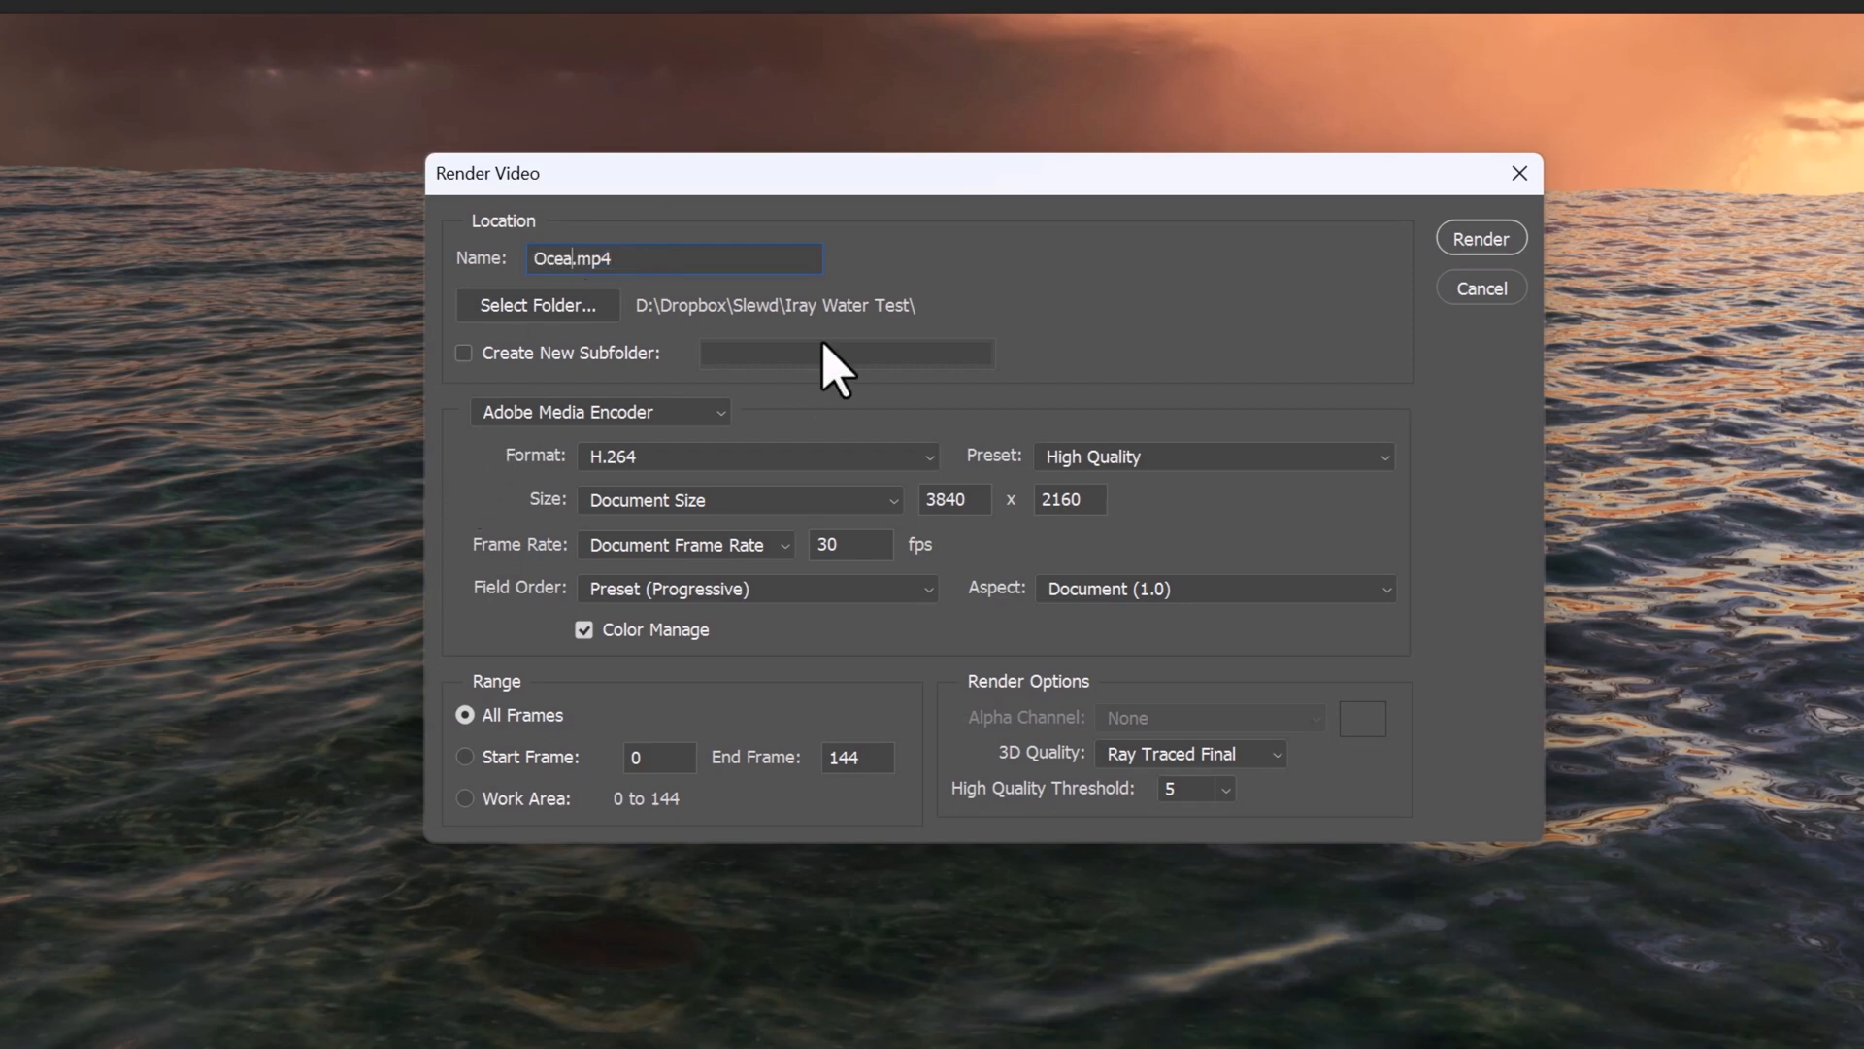
left_click(1496, 242)
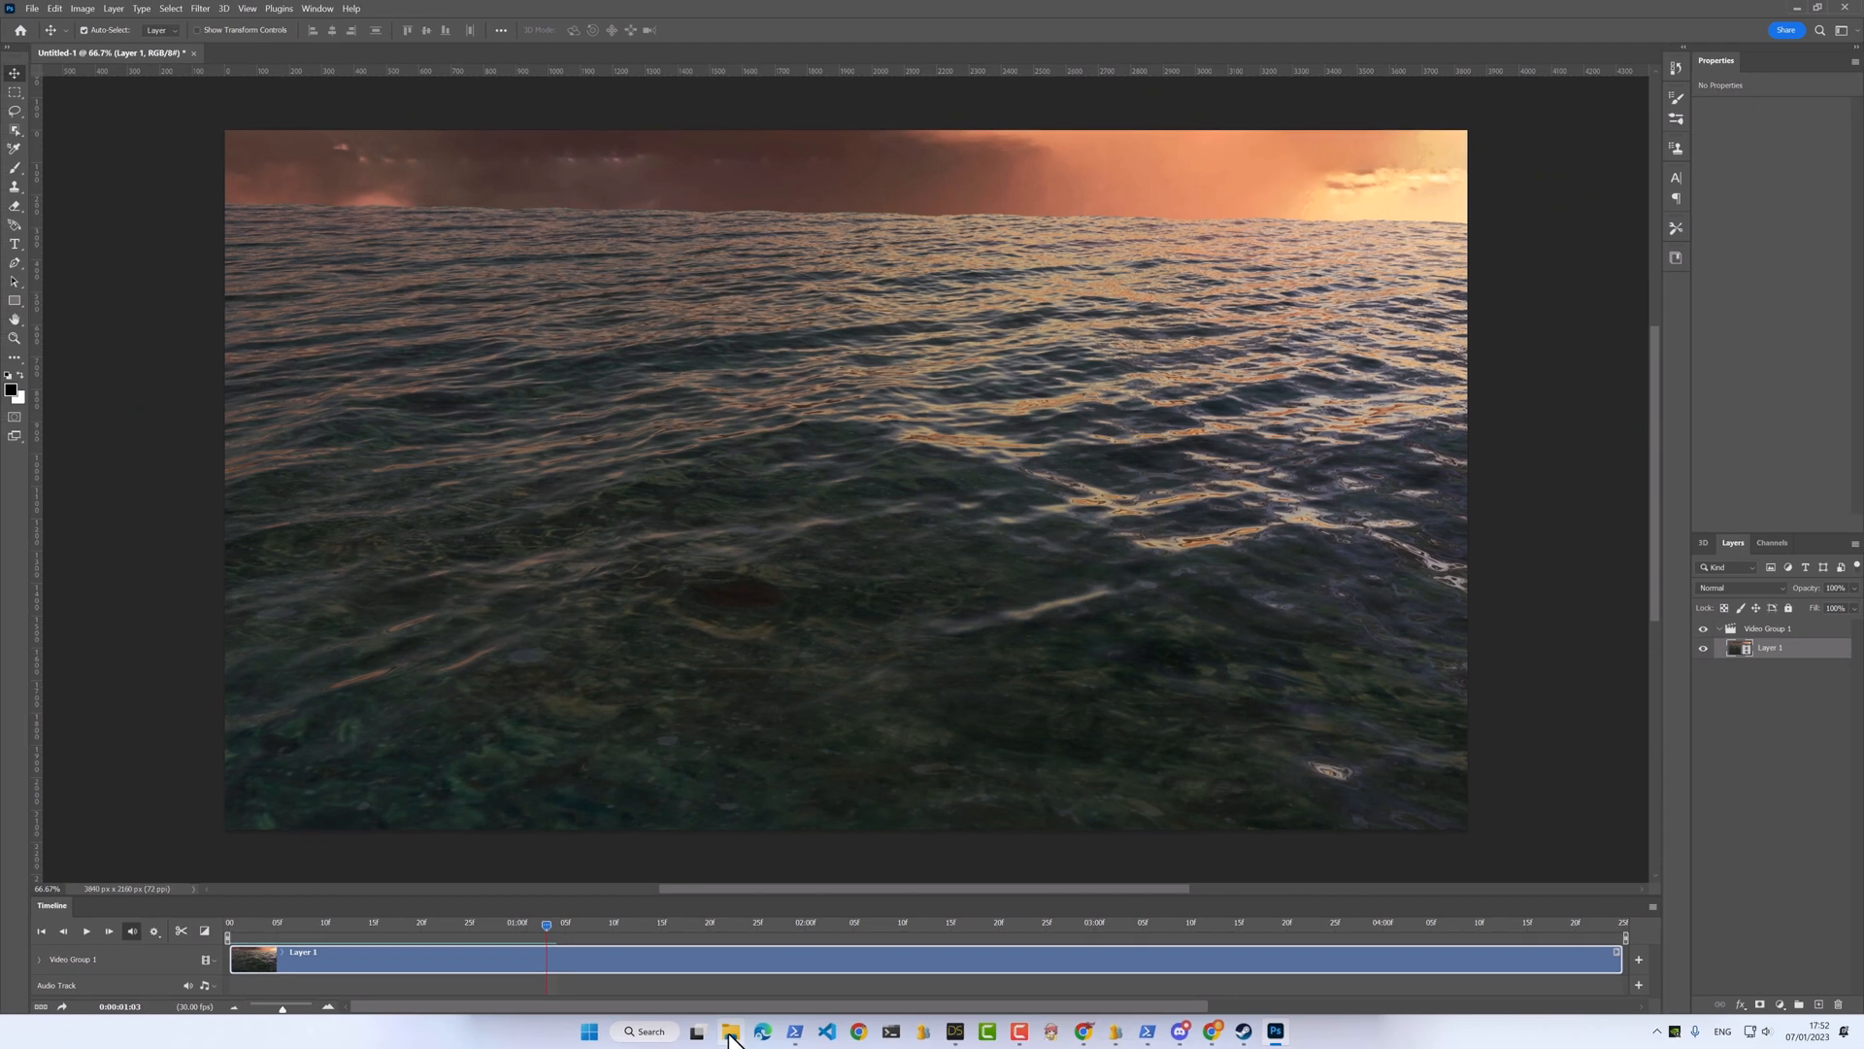
- Open Ocean Loop.mp4 from the Iray Water Test folder in the media player to review the rendered animation
left_click(731, 1032)
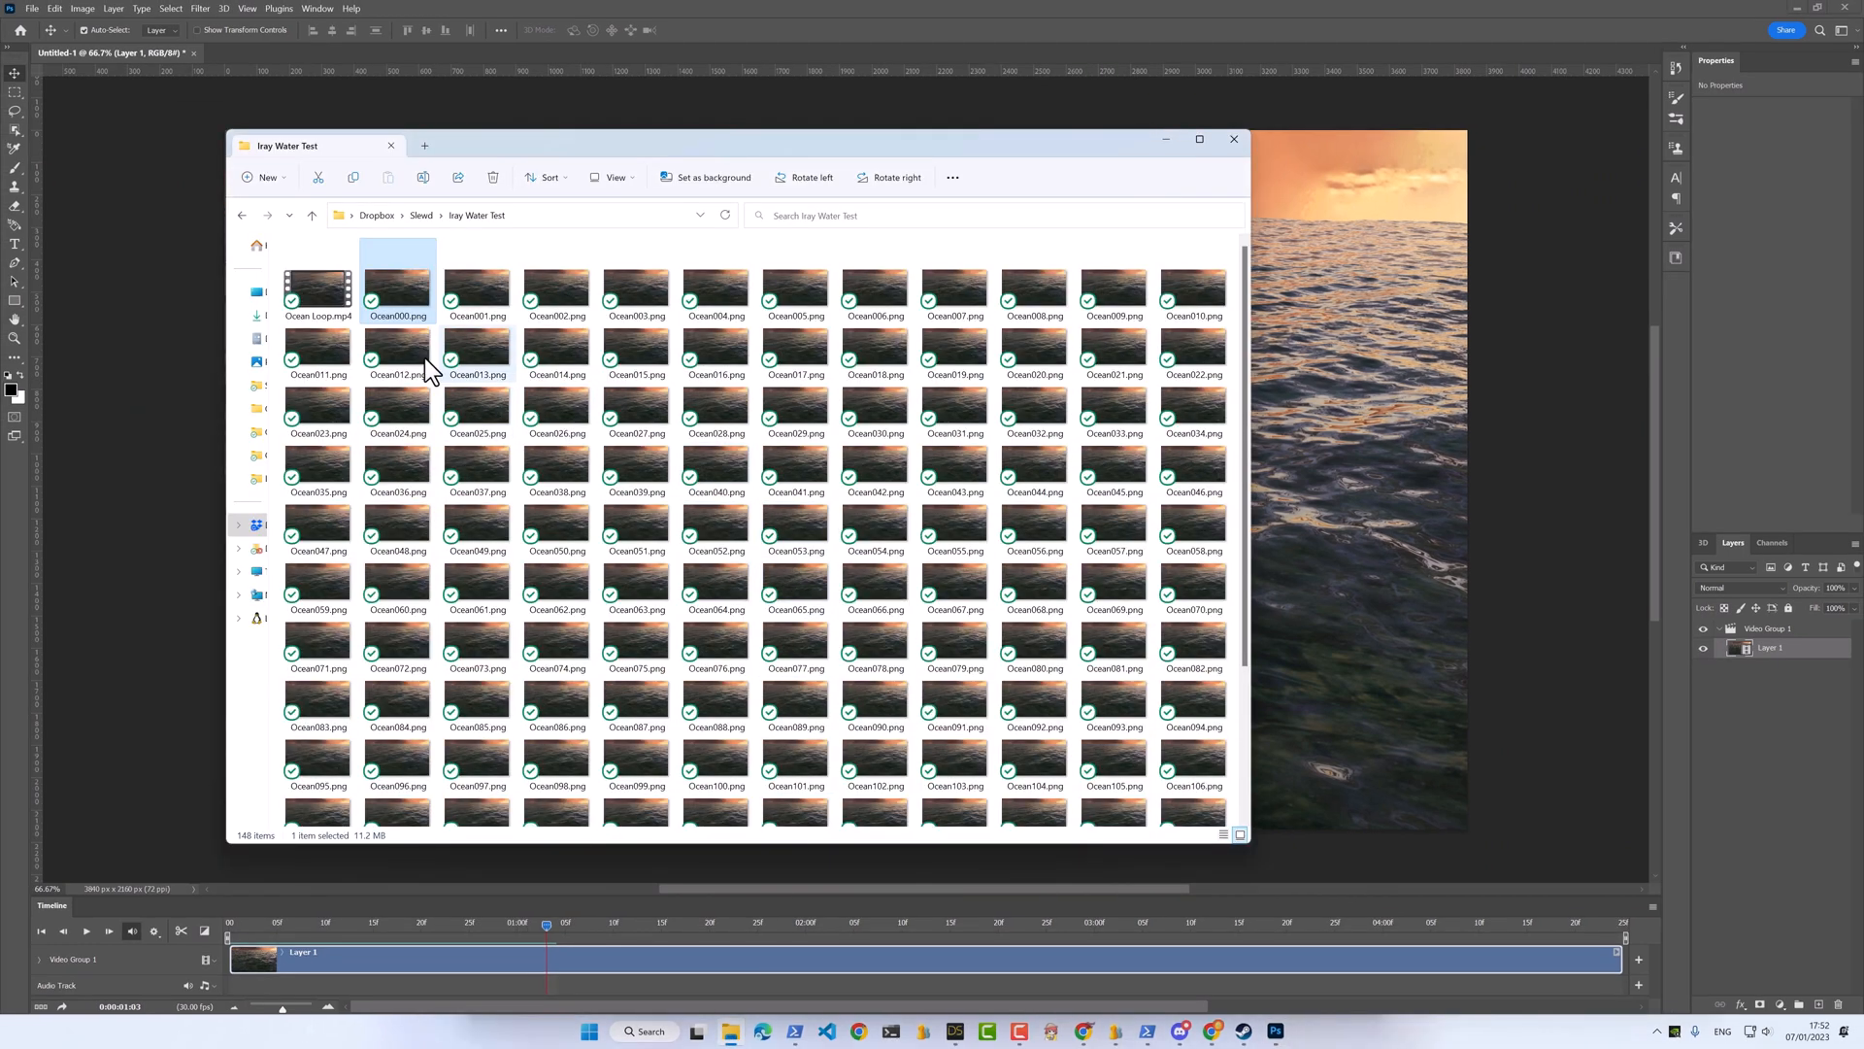
double_click(324, 294)
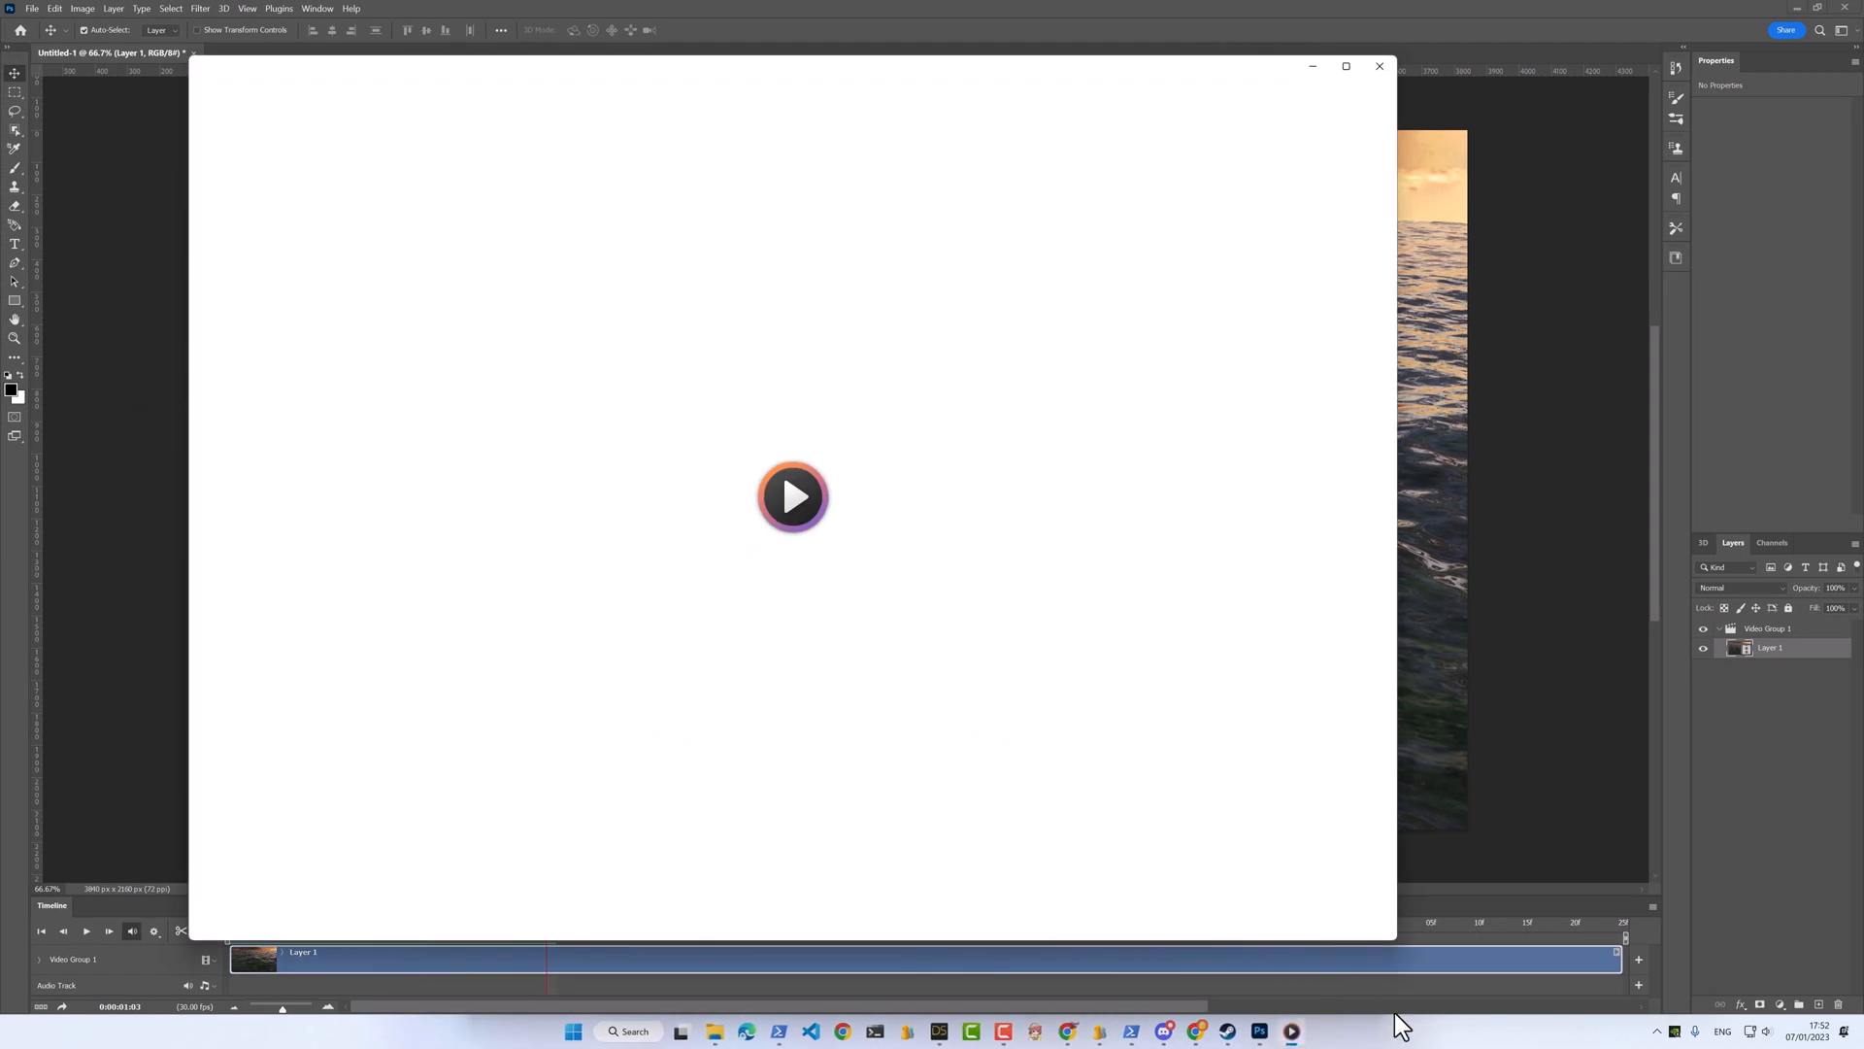